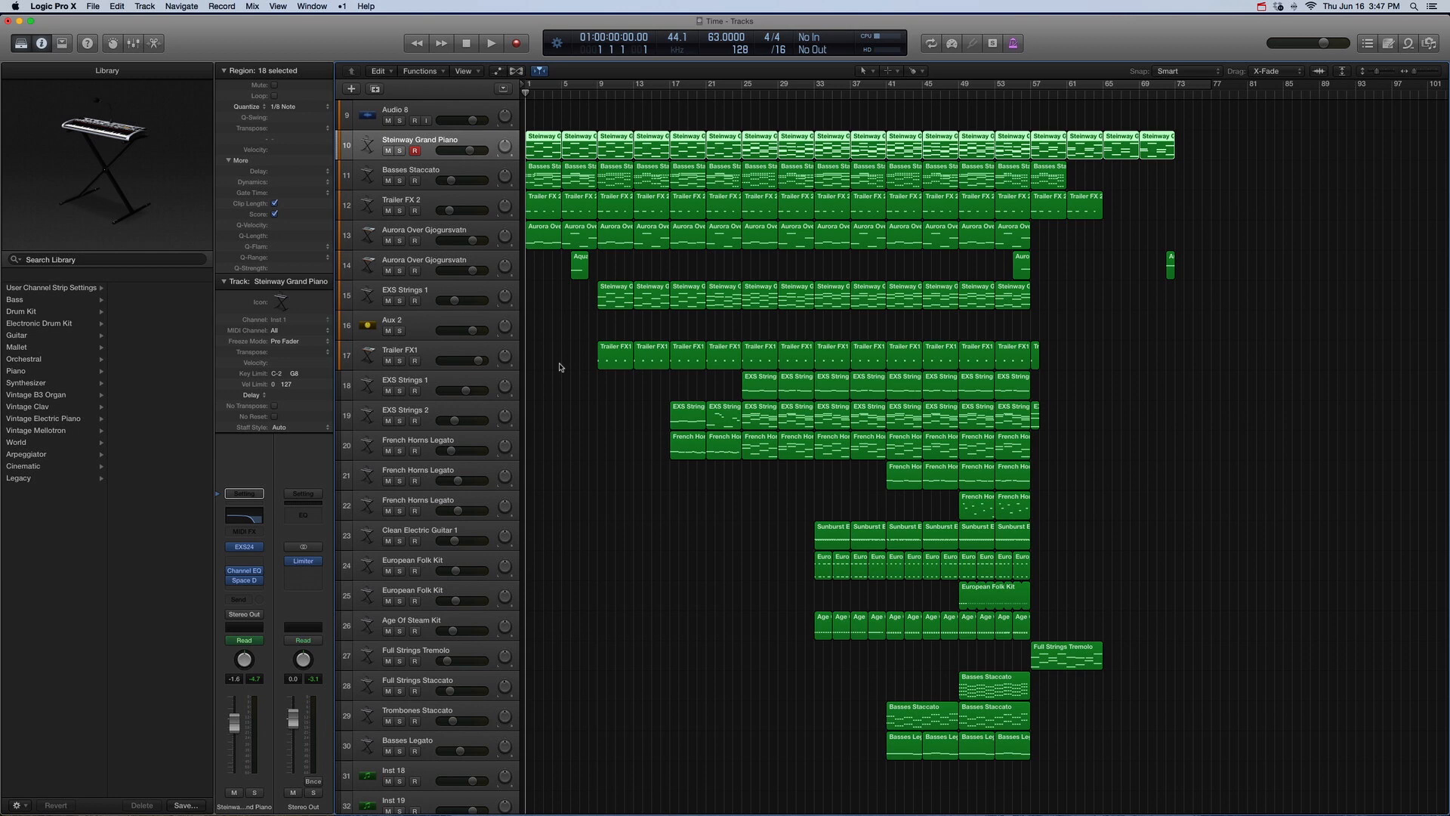
# Step: Play the whole arrangement through to its end, return the playhead to bar 1 and deselect the piano regions
pyautogui.press('space')
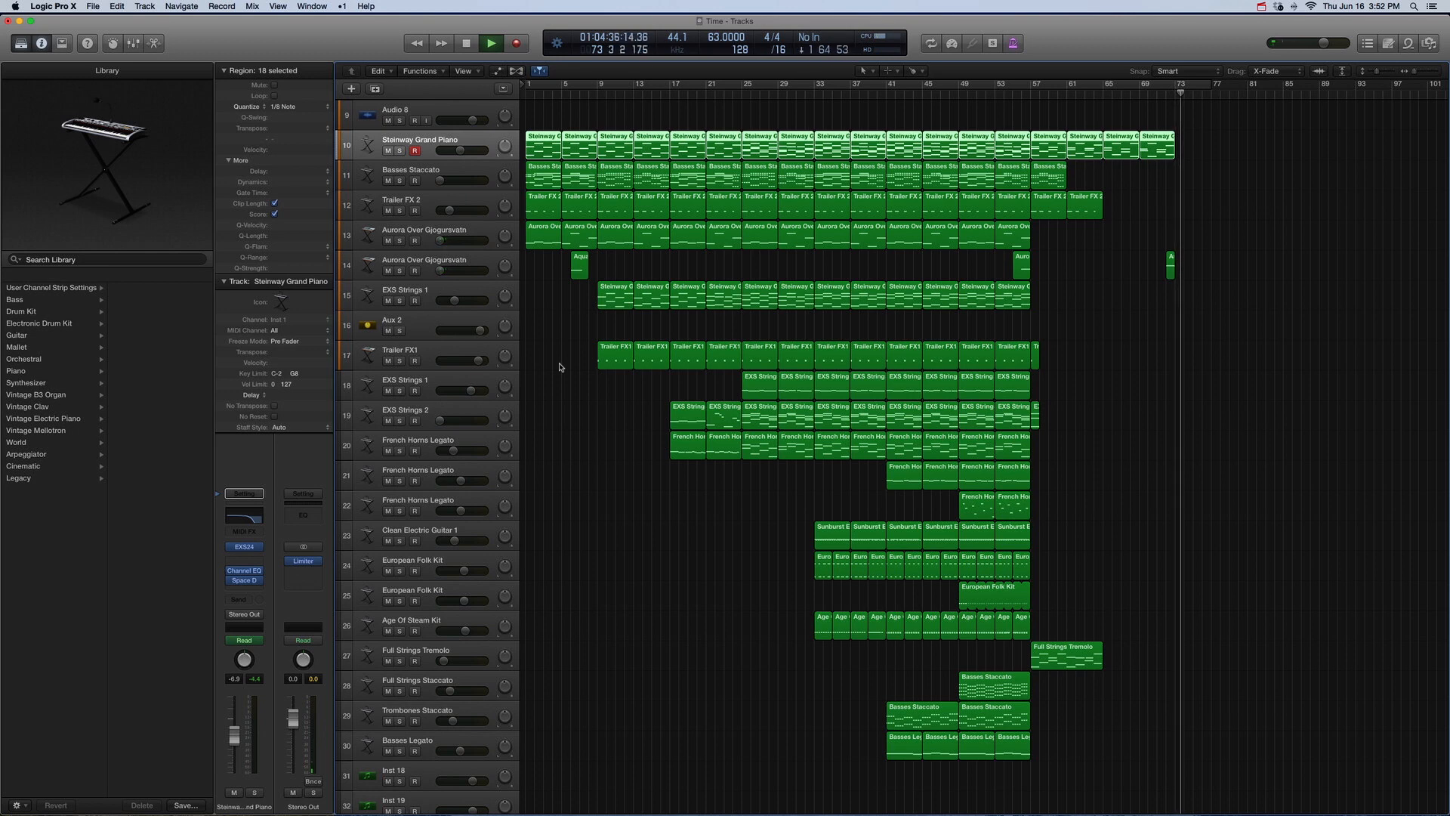
pyautogui.press('space')
pyautogui.click(527, 95)
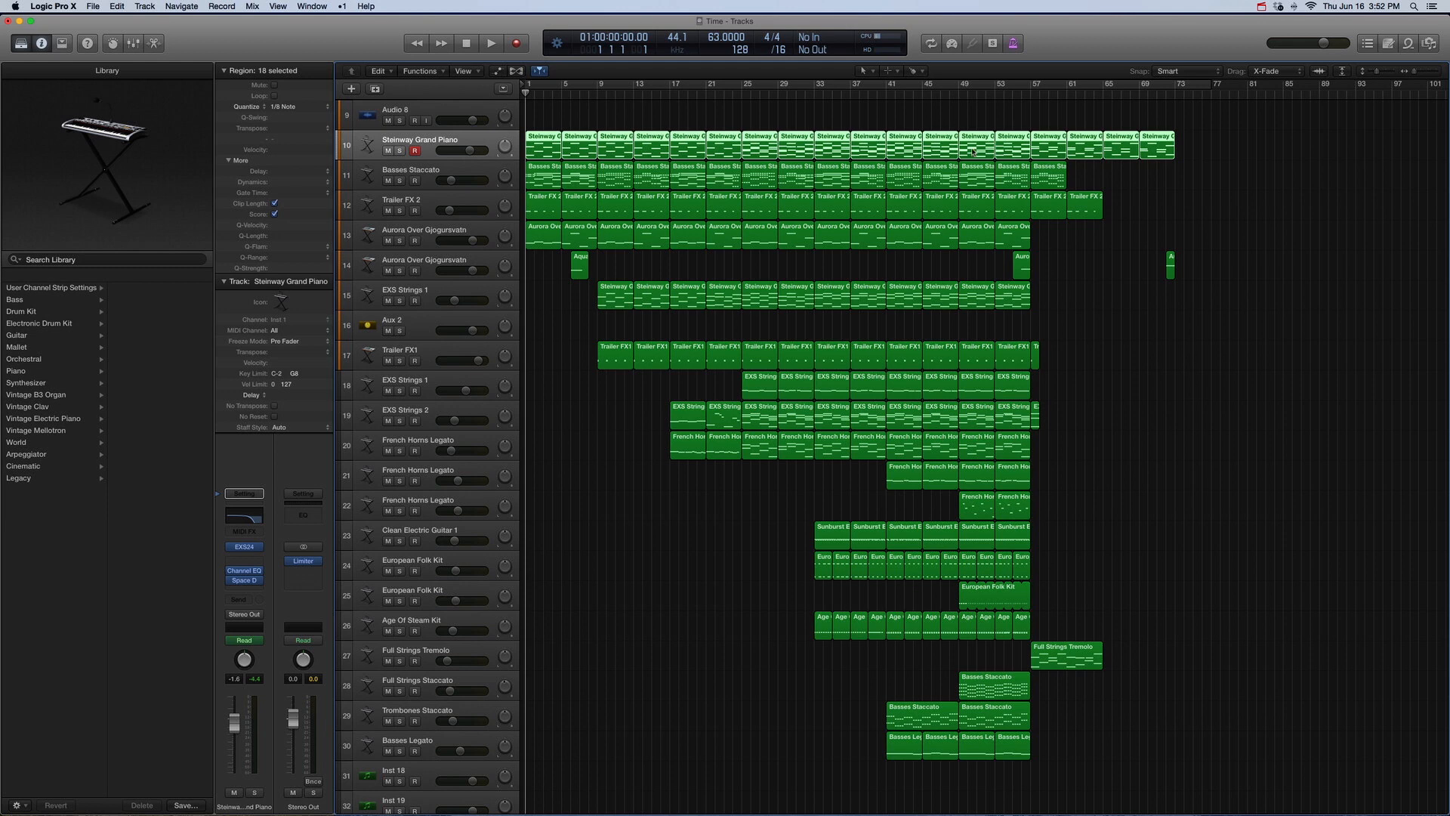
pyautogui.click(816, 115)
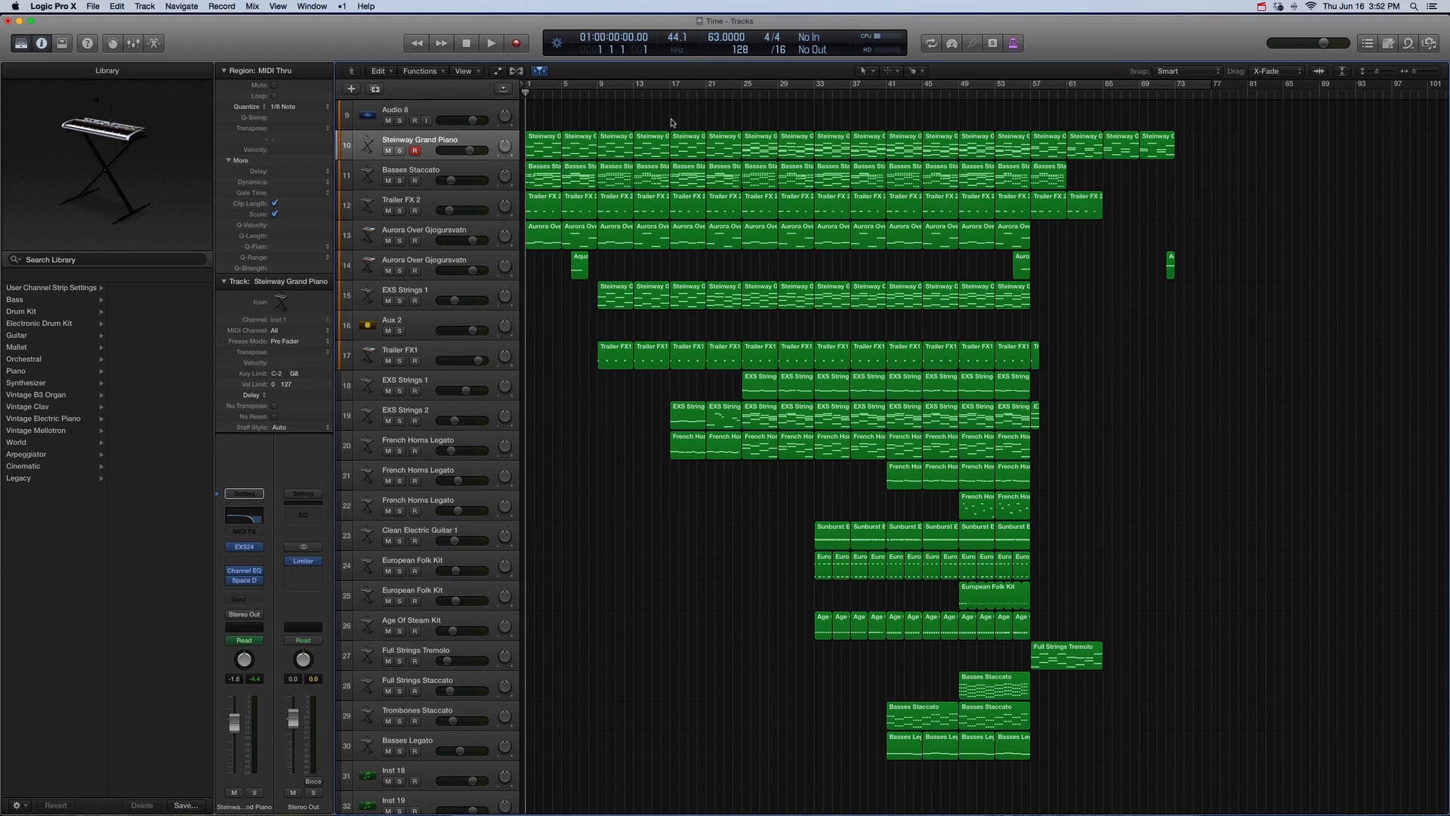
# Step: Show the volume automation on all tracks, review the curves down the arrangement, and hide the automation again
pyautogui.hotkey('ctrl', 'a')
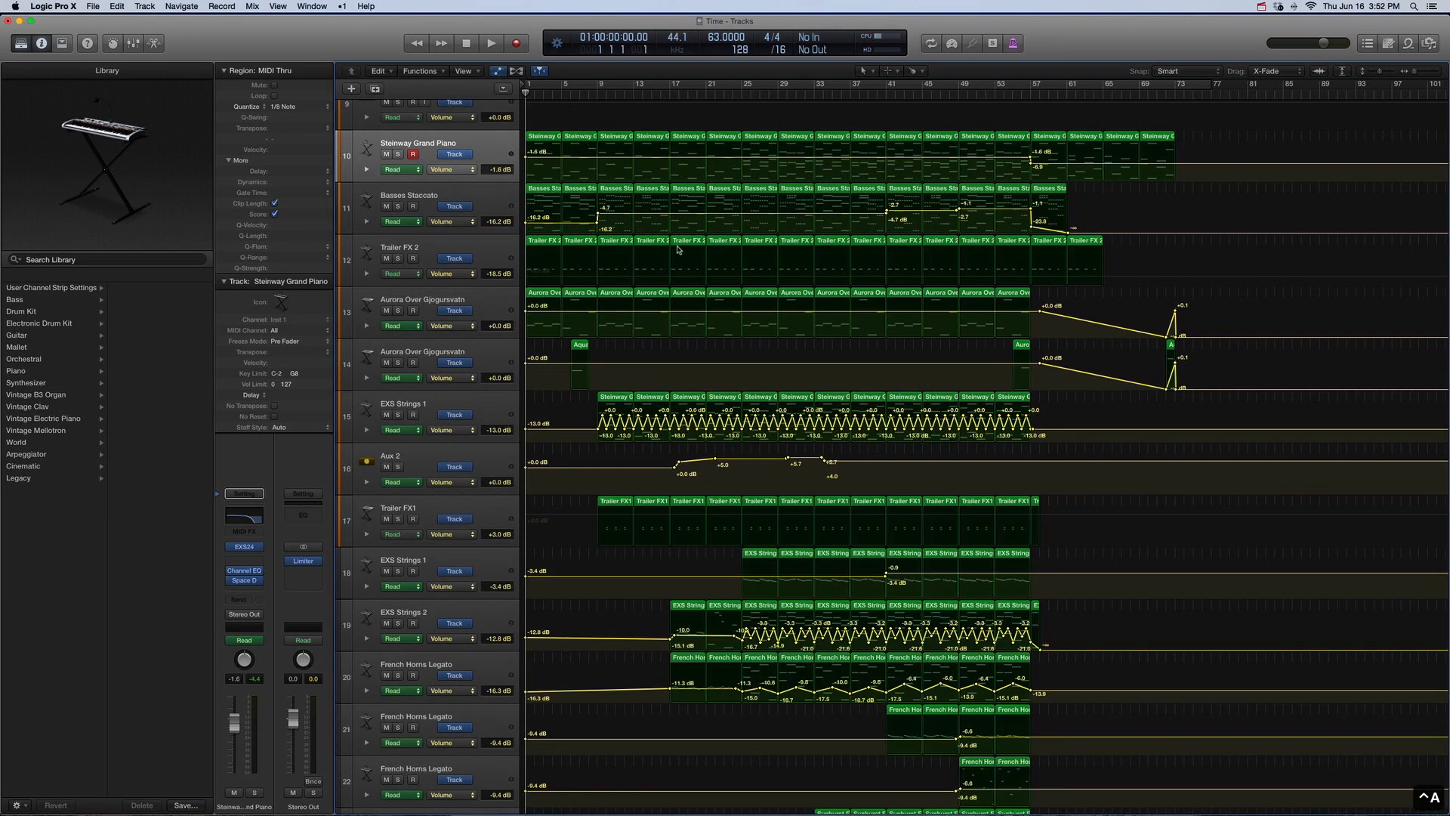
pyautogui.scroll(-10, 700, 244)
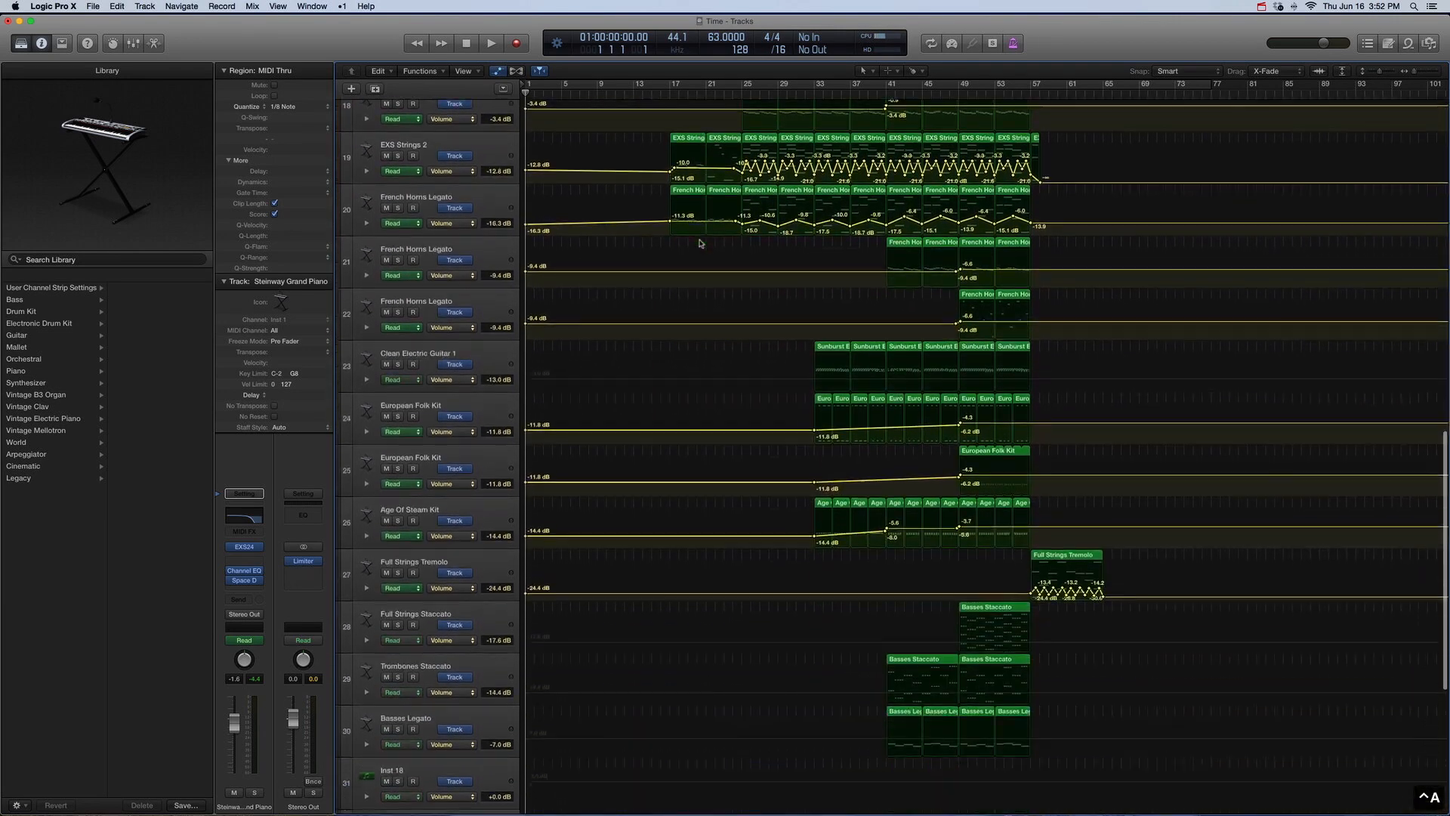
pyautogui.scroll(12, 700, 244)
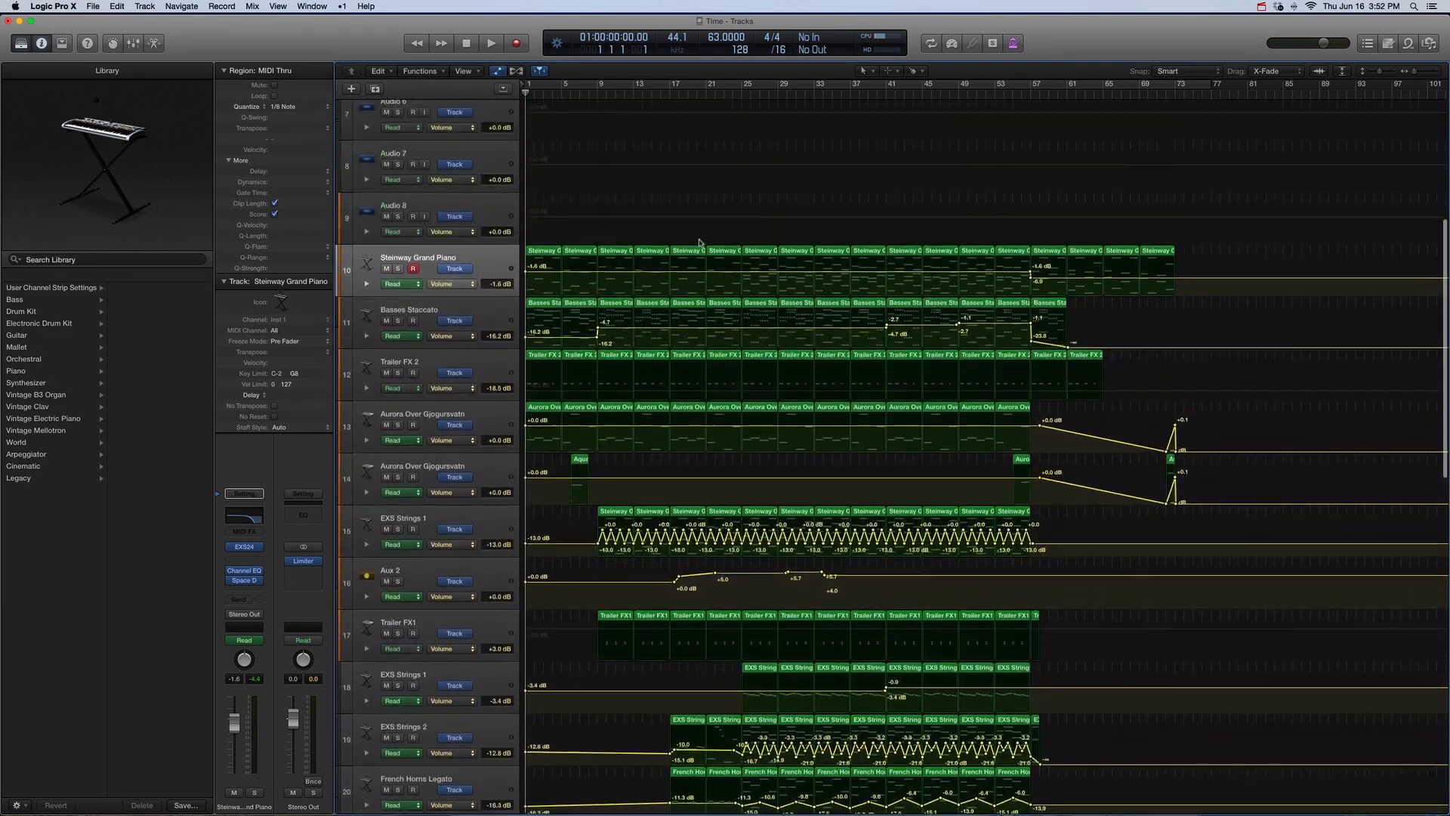
pyautogui.hotkey('ctrl', 'a')
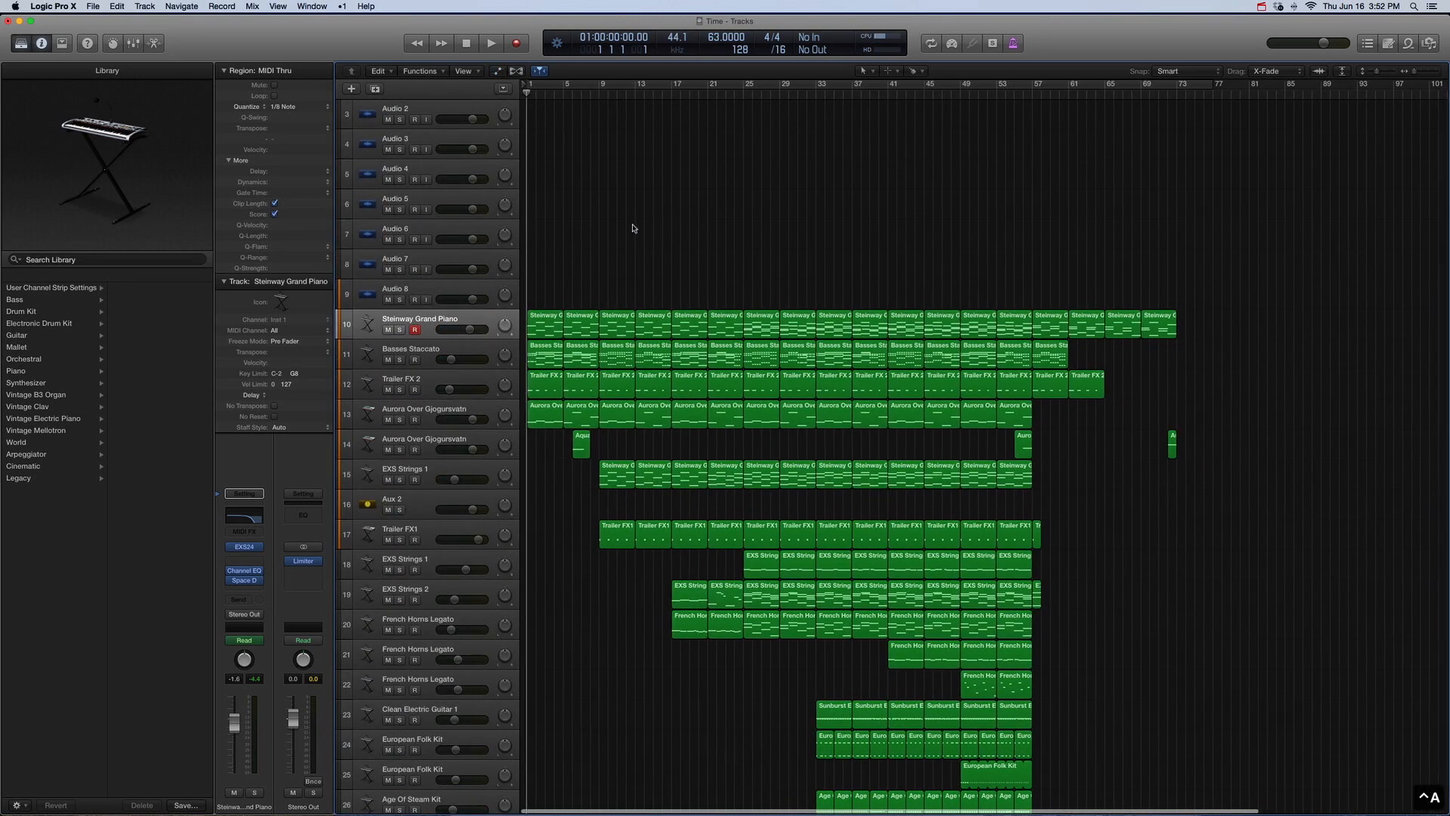
pyautogui.scroll(-1, 630, 228)
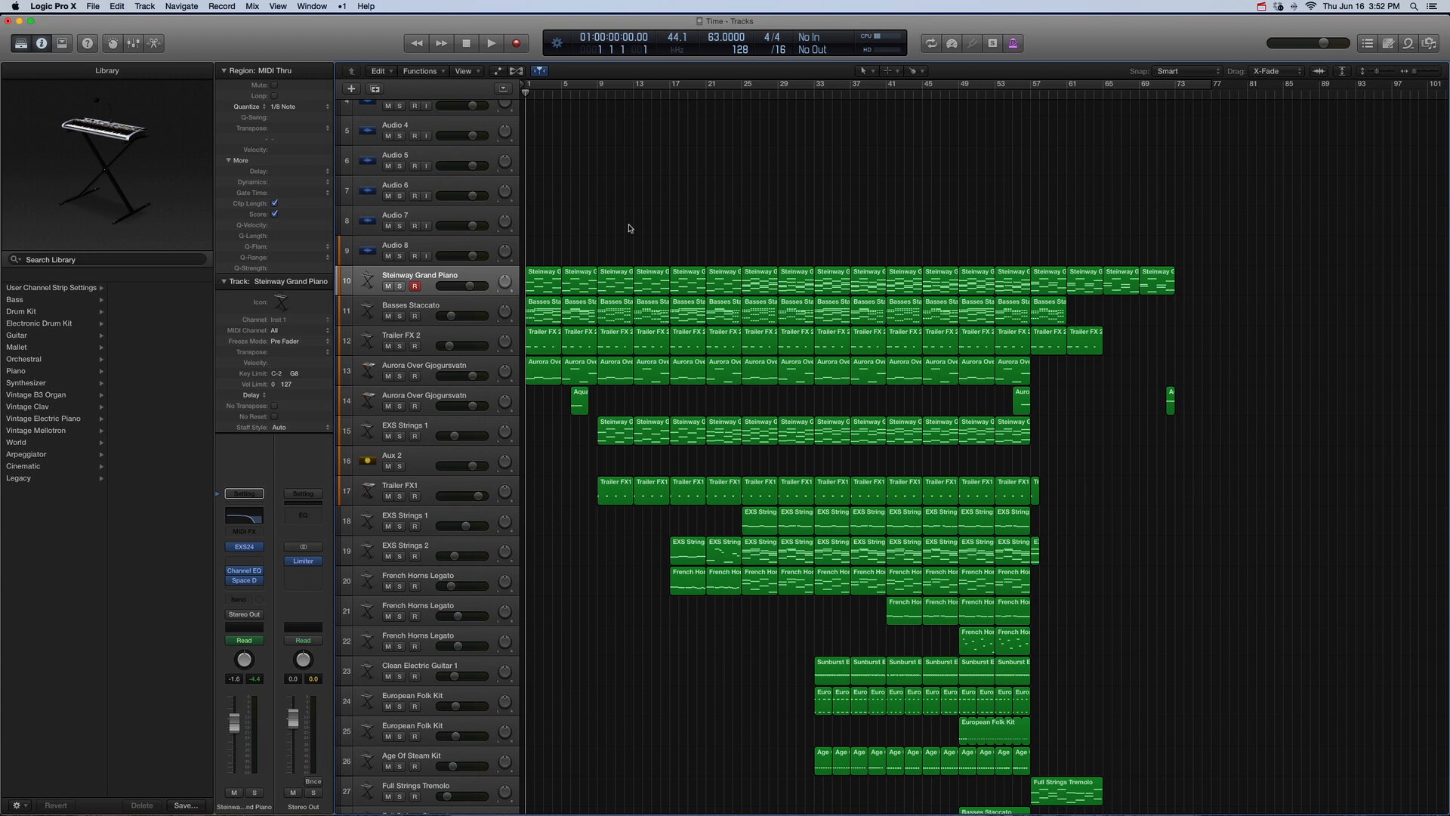
# Step: Select the Steinway Grand Piano track and show its EXS24 instrument's location in the Library
pyautogui.click(426, 279)
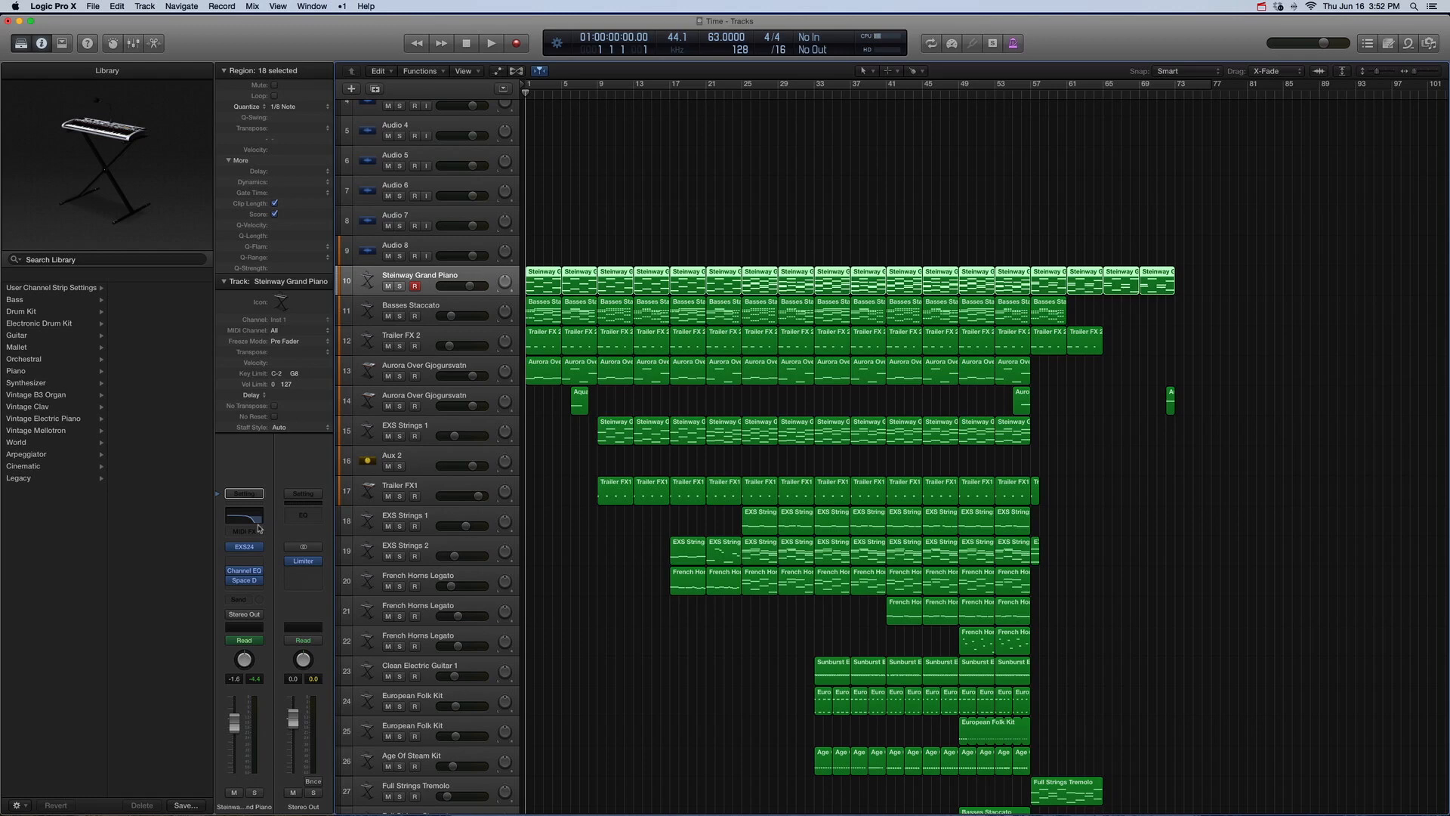
pyautogui.click(219, 546)
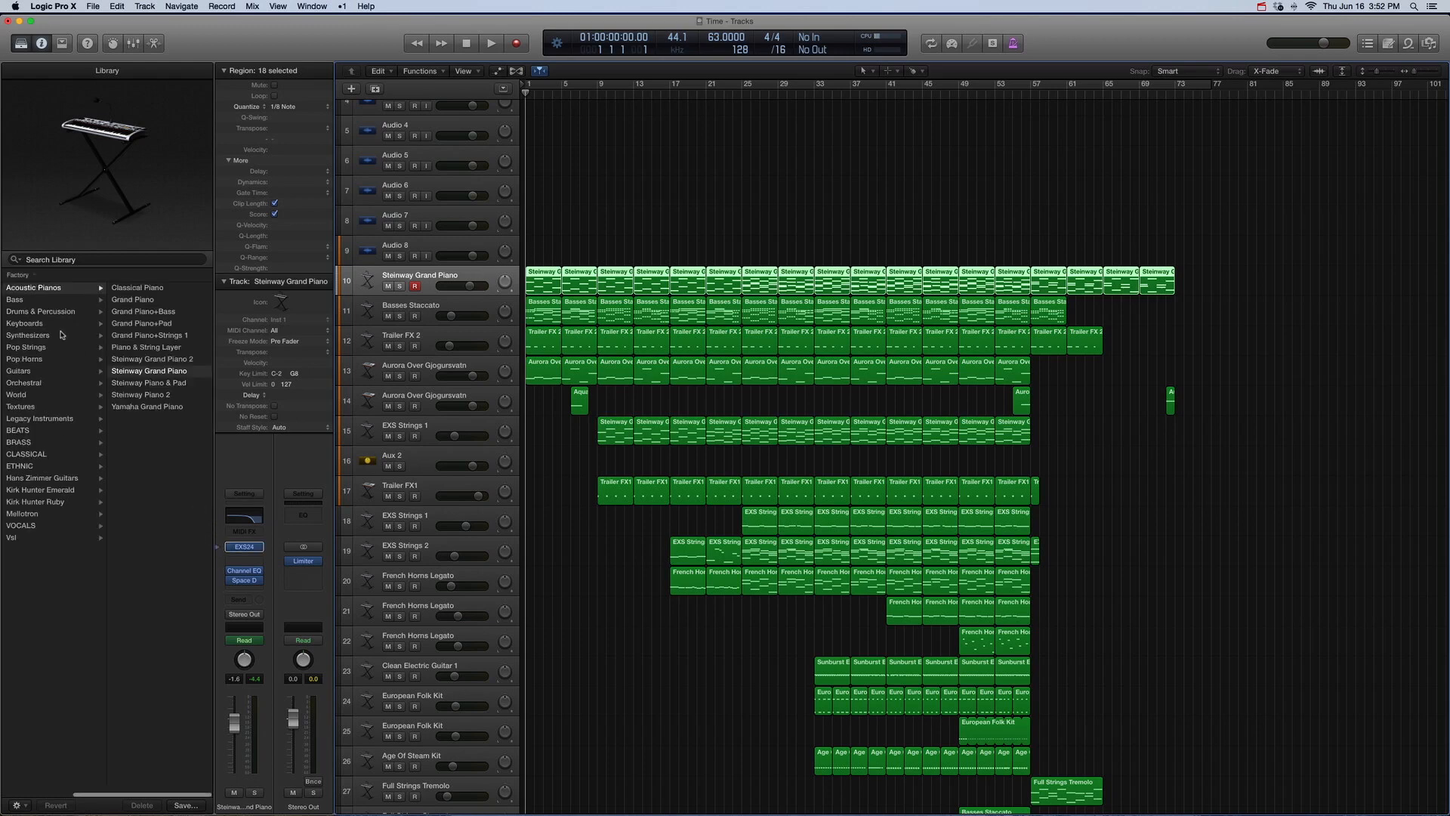
pyautogui.hscroll(-3, 73, 327)
pyautogui.hscroll(3, 121, 347)
# Step: Open the piano track's Channel EQ, inspect the high-shelf and 750 Hz bands, and close the plug-in
pyautogui.moveTo(248, 573)
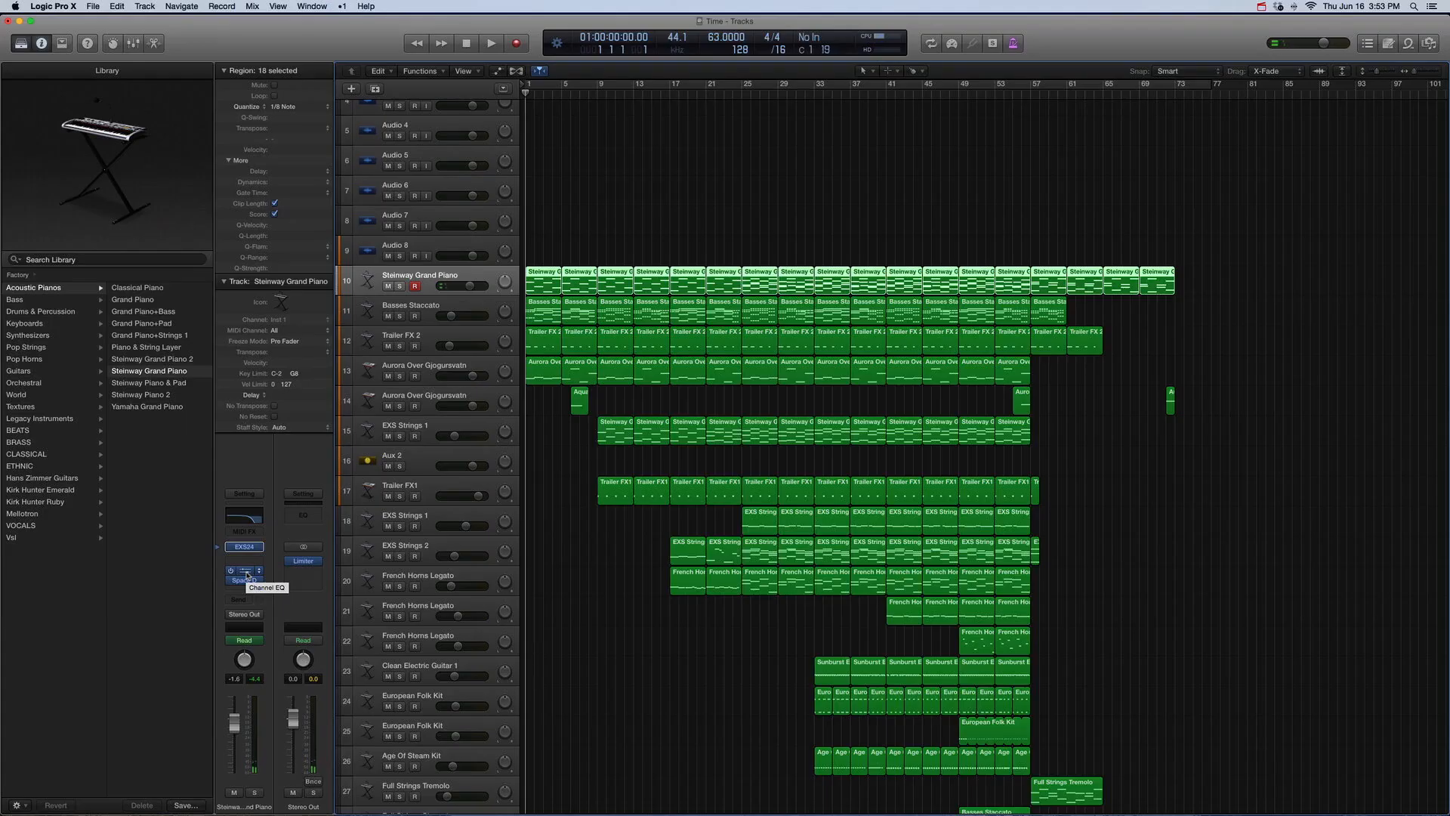
pyautogui.click(244, 570)
pyautogui.moveTo(368, 47); pyautogui.dragTo(808, 156)
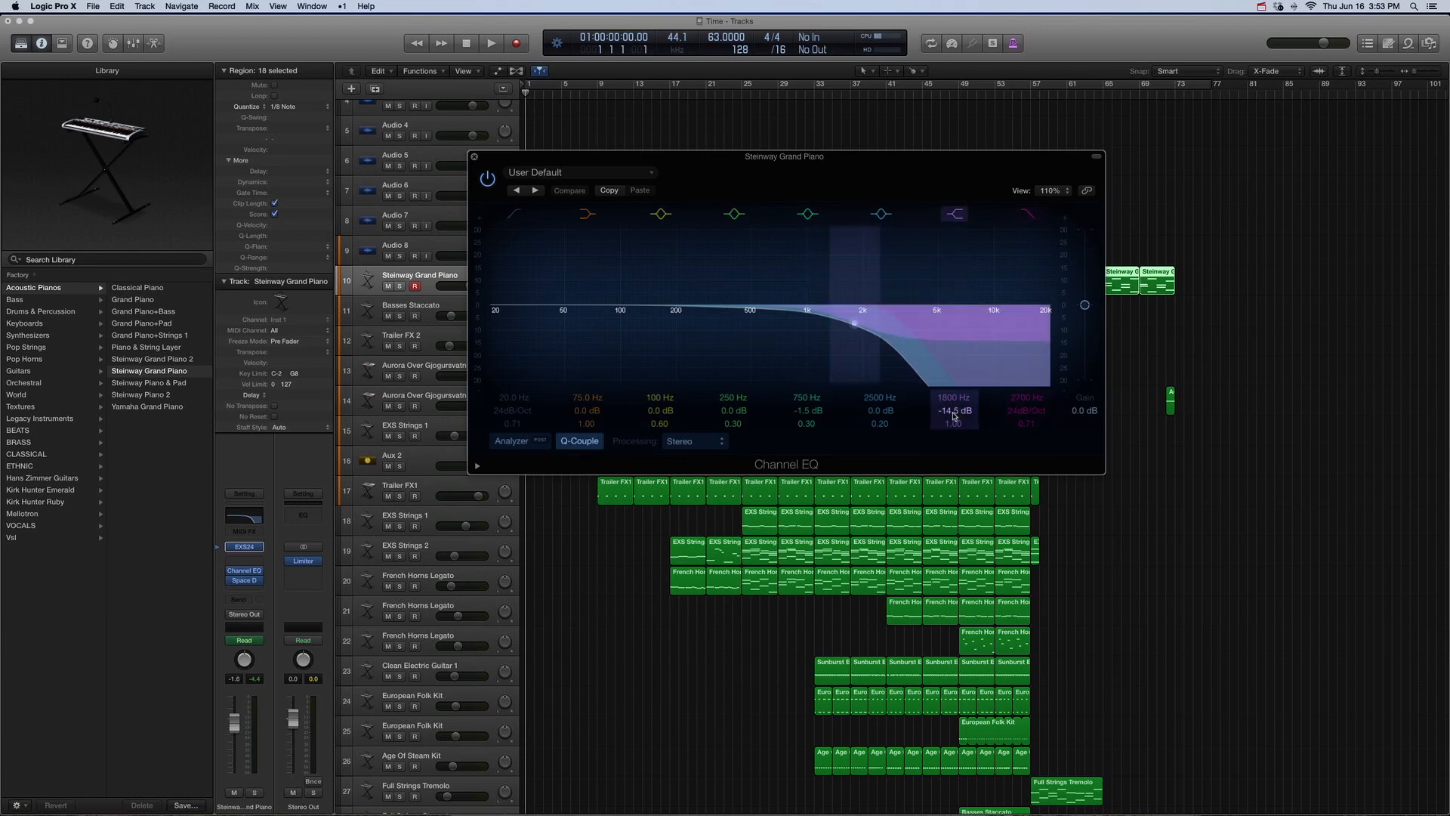
pyautogui.click(807, 410)
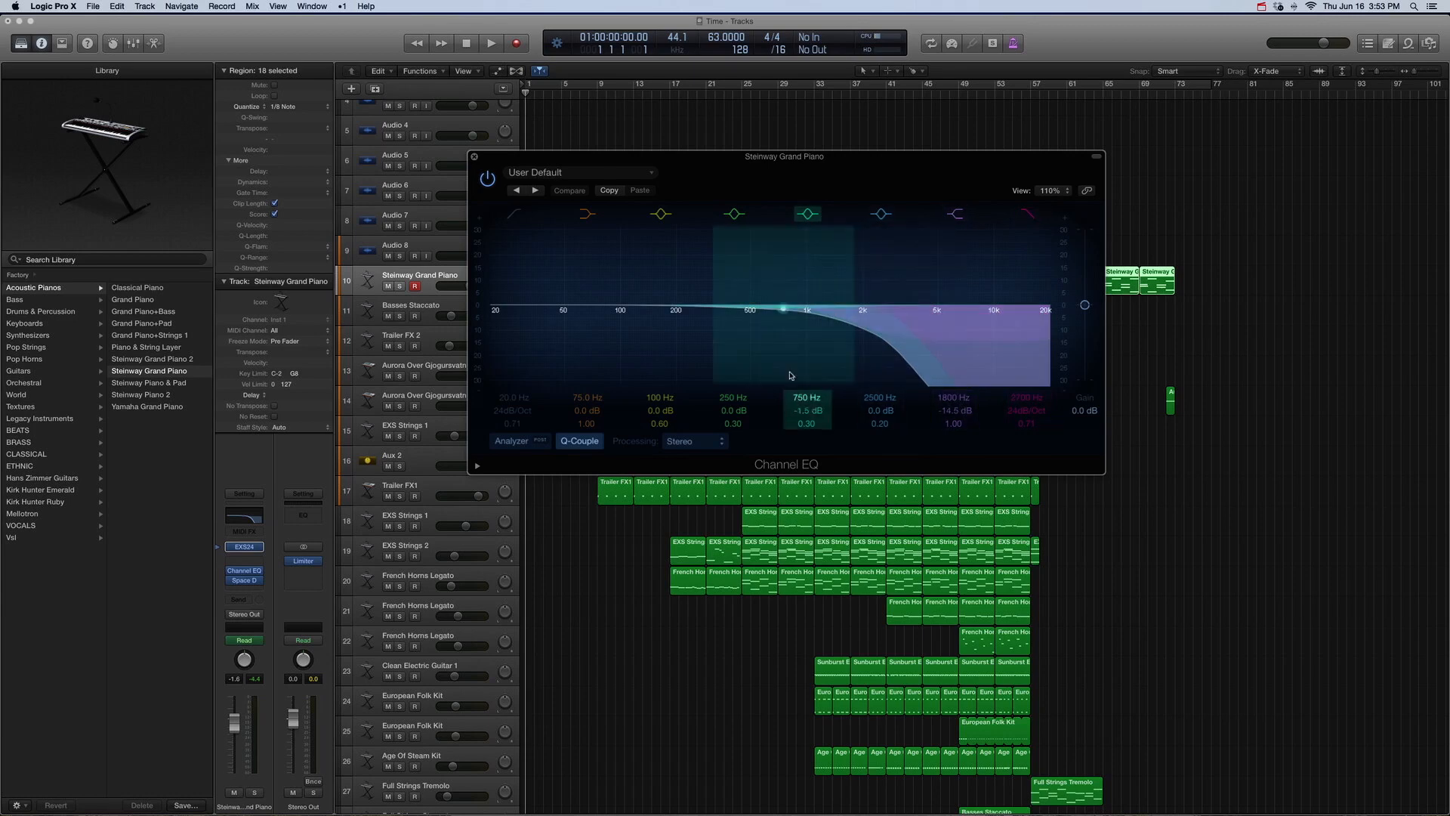
pyautogui.click(474, 156)
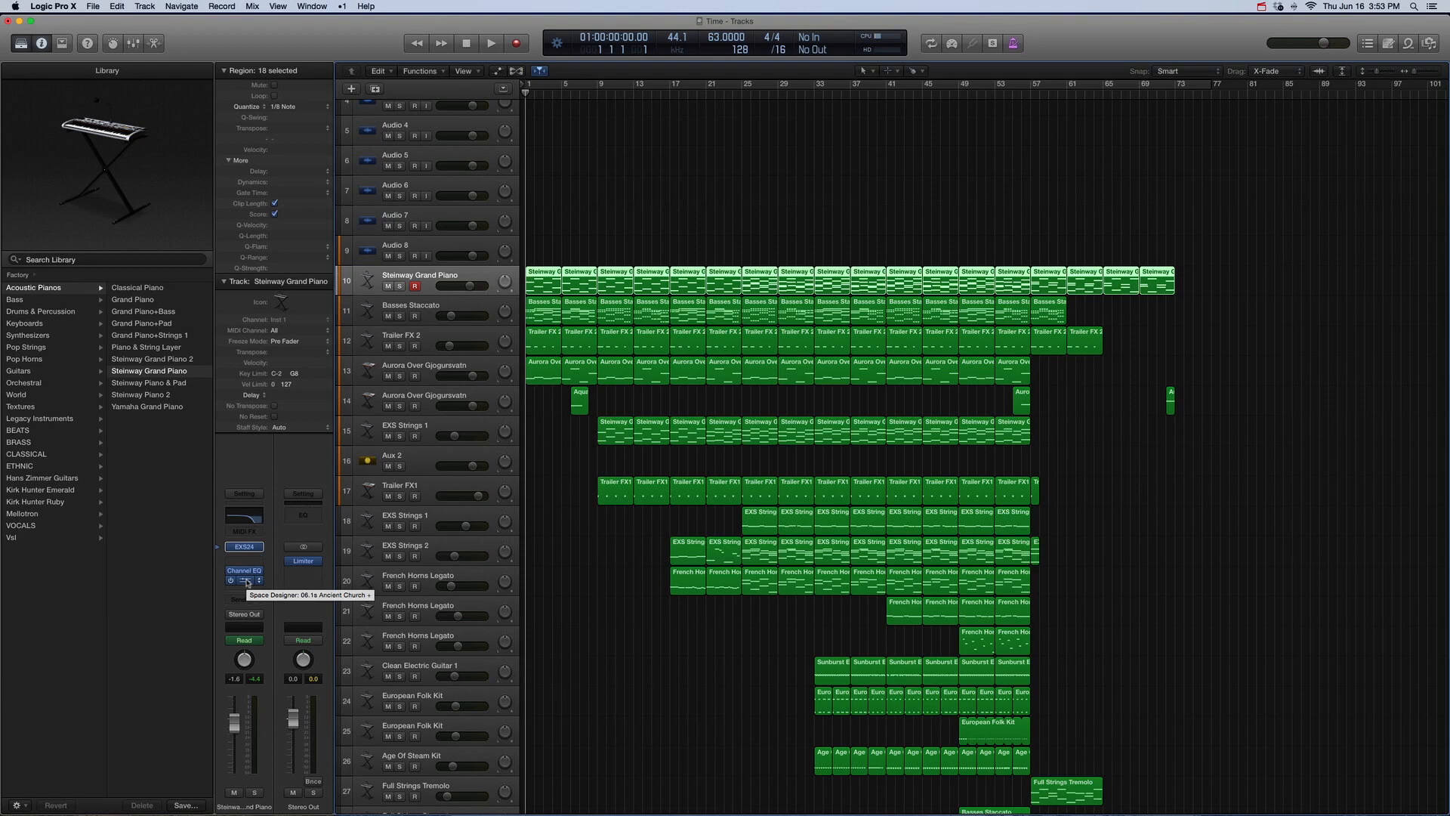
# Step: Open the piano track's Space Designer, look up its preset among the Large Spaces halls, and close the reverb
pyautogui.click(247, 581)
pyautogui.moveTo(135, 56); pyautogui.dragTo(816, 138)
pyautogui.click(824, 153)
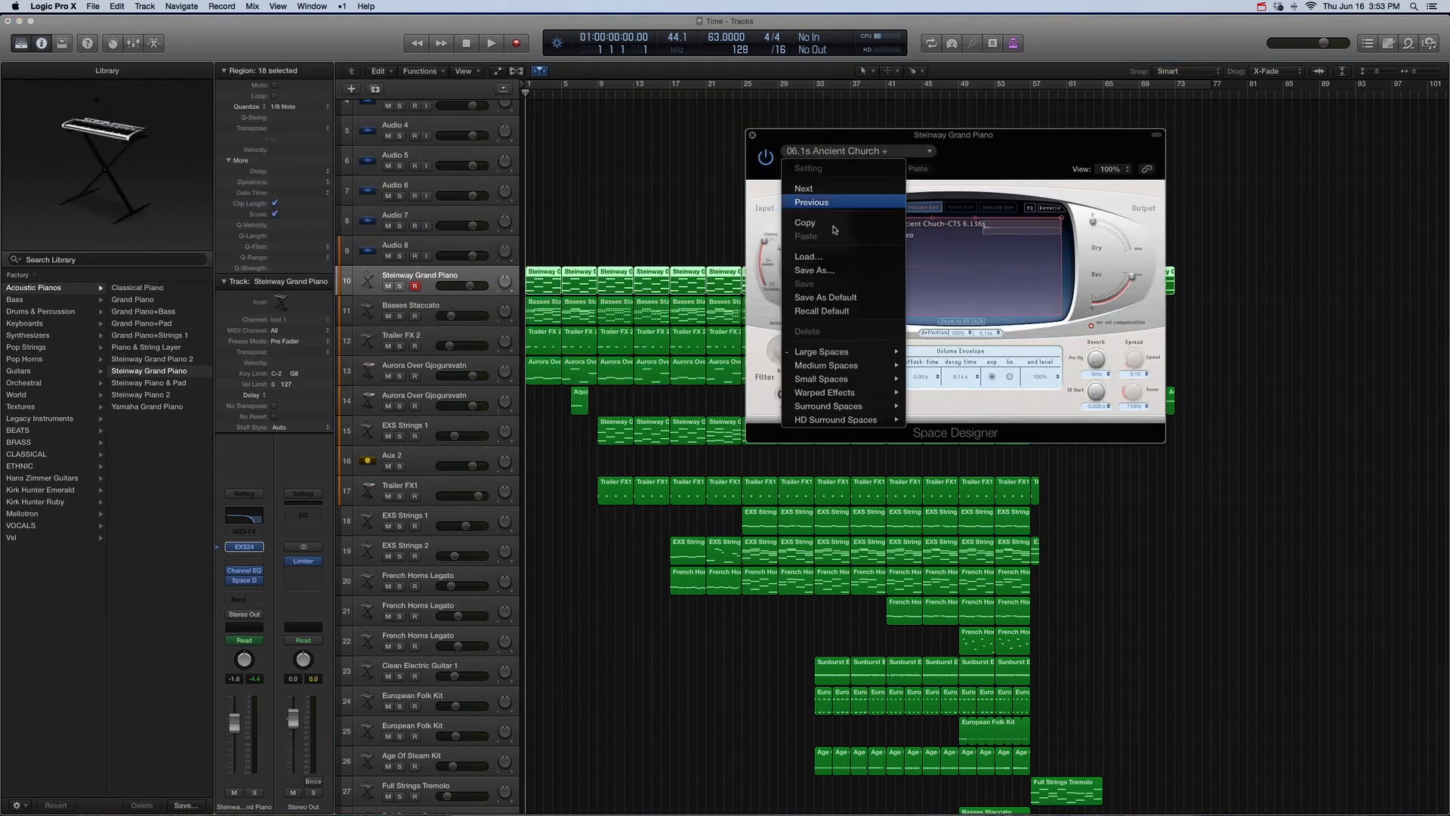
pyautogui.moveTo(823, 352)
pyautogui.moveTo(945, 366)
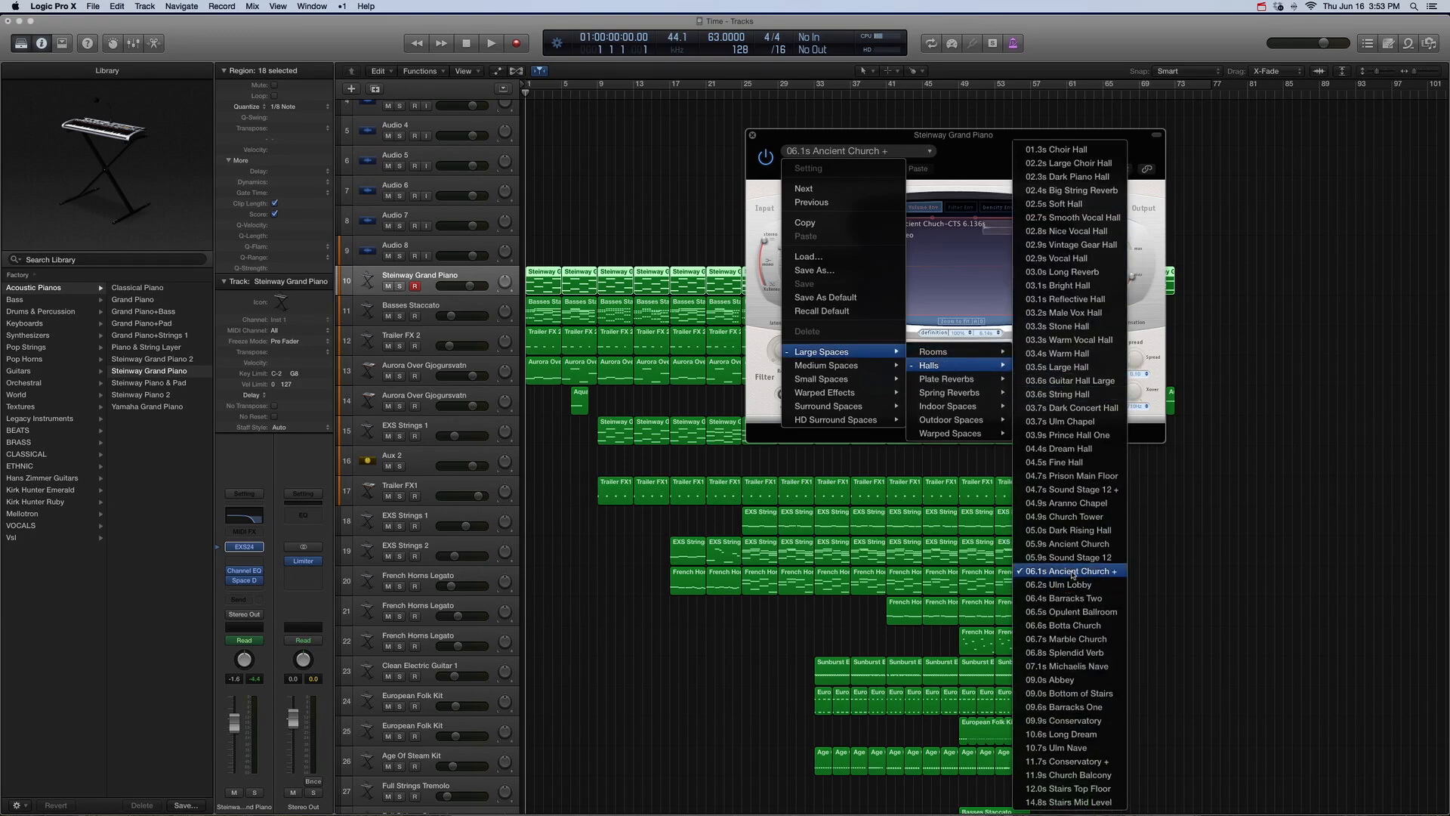
pyautogui.click(761, 192)
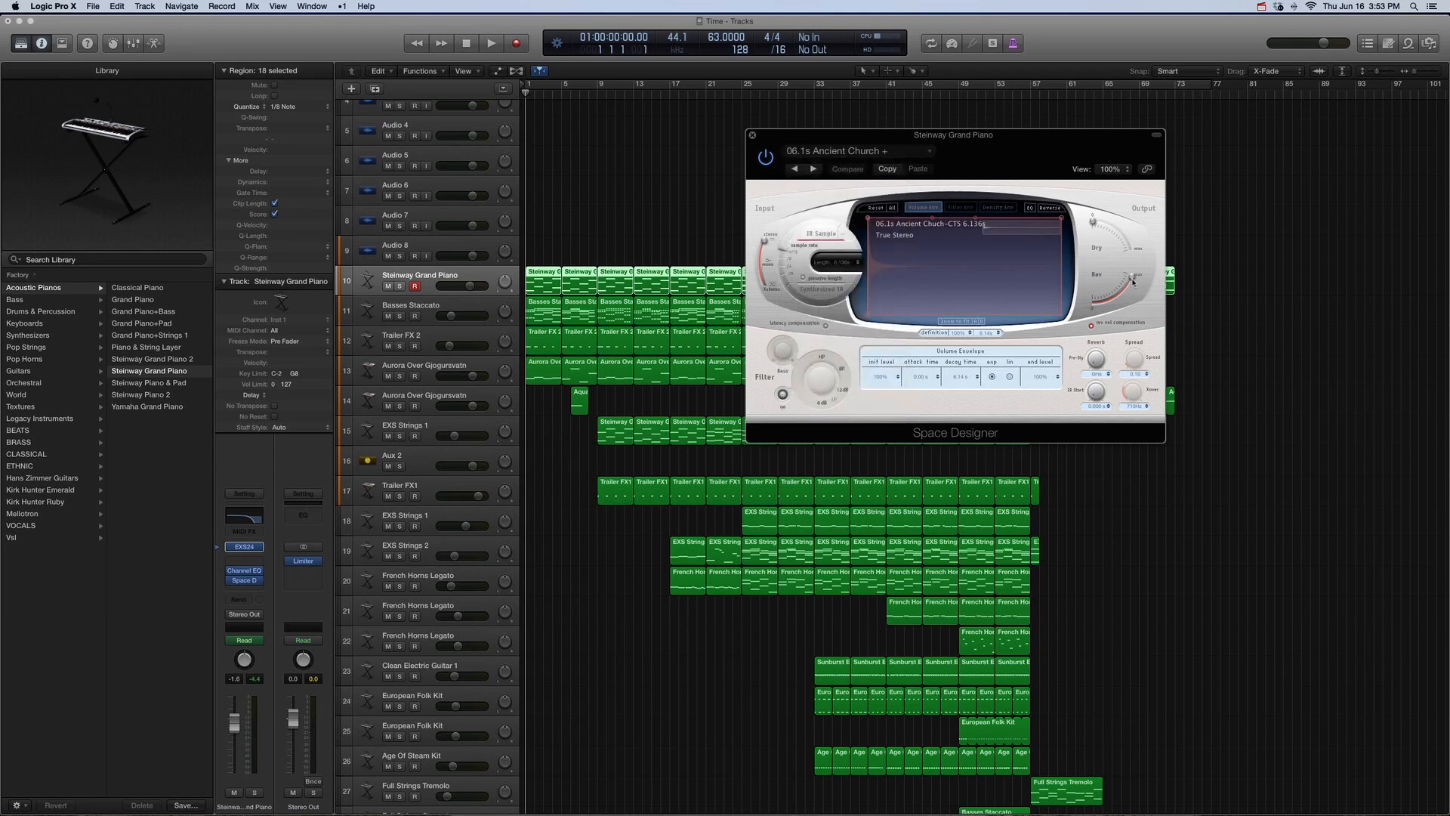
pyautogui.click(753, 137)
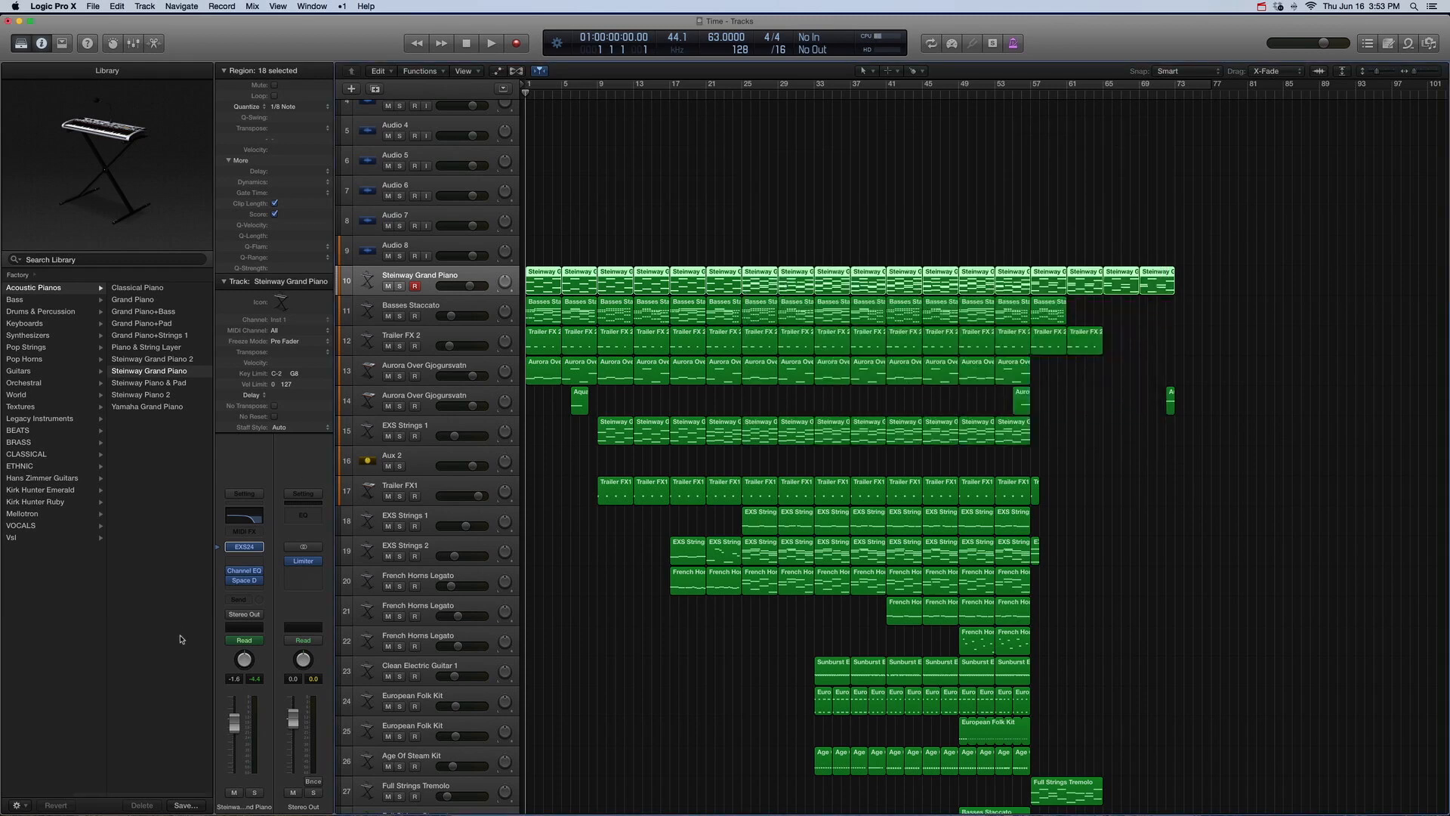
pyautogui.click(229, 572)
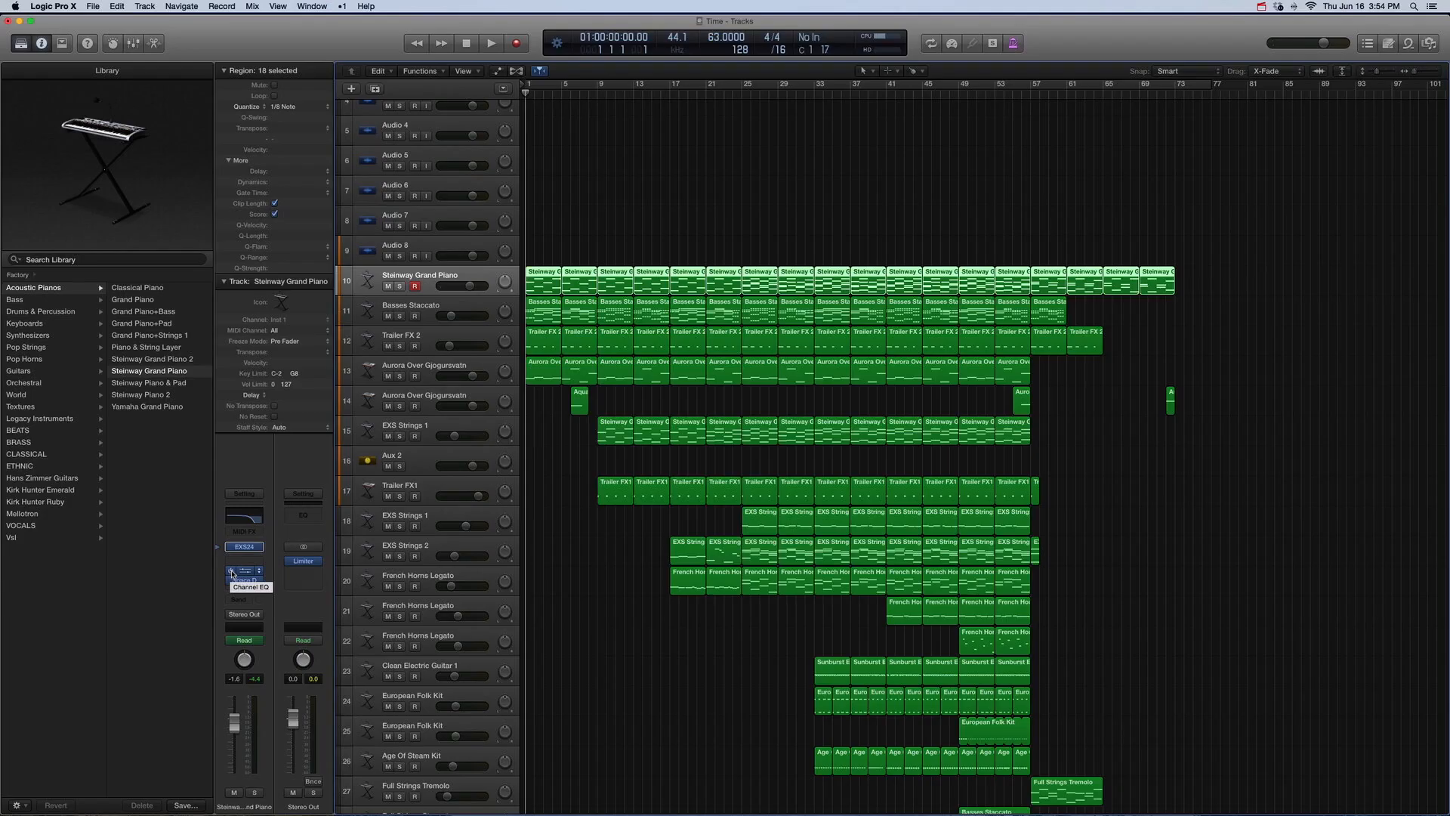
# Step: Open the Steinway Grand Piano regions in the Piano Roll, examine the notes across the whole song, and close the editor
pyautogui.moveTo(551, 249); pyautogui.dragTo(1172, 270)
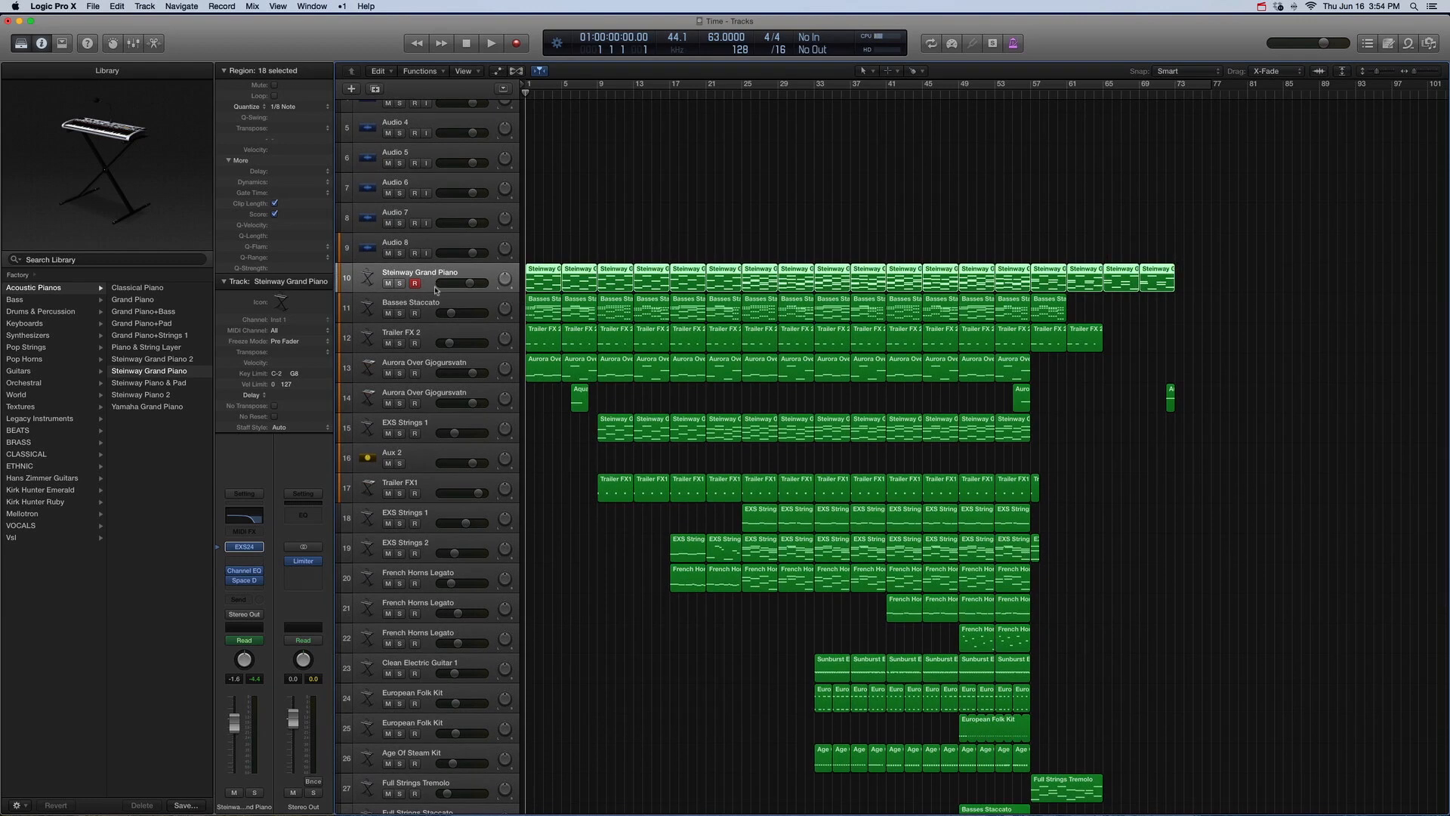
pyautogui.click(534, 259)
pyautogui.moveTo(542, 218); pyautogui.dragTo(1182, 283)
pyautogui.doubleClick(544, 269)
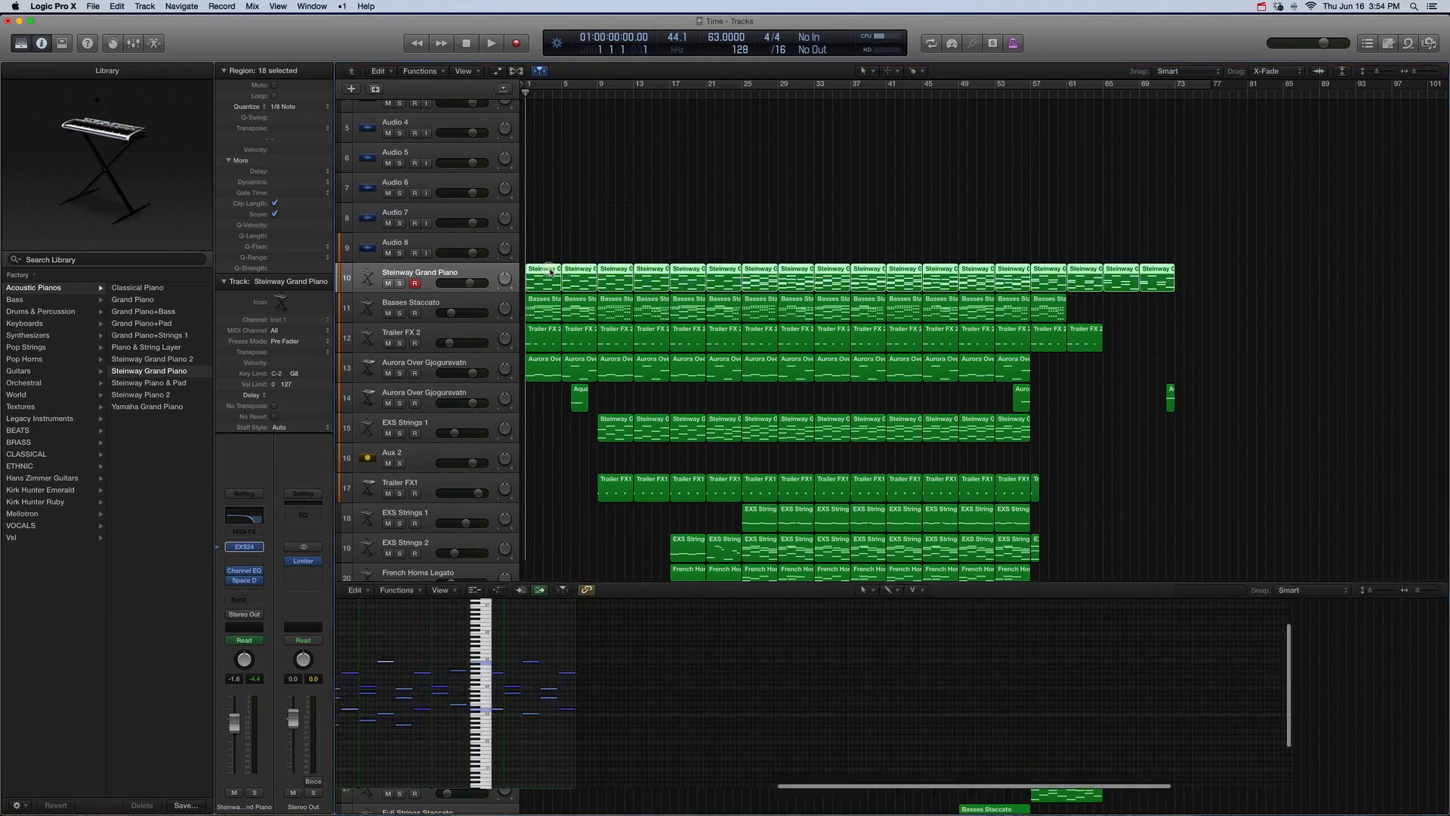
pyautogui.hscroll(-10, 690, 675)
pyautogui.scroll(-3, 690, 672)
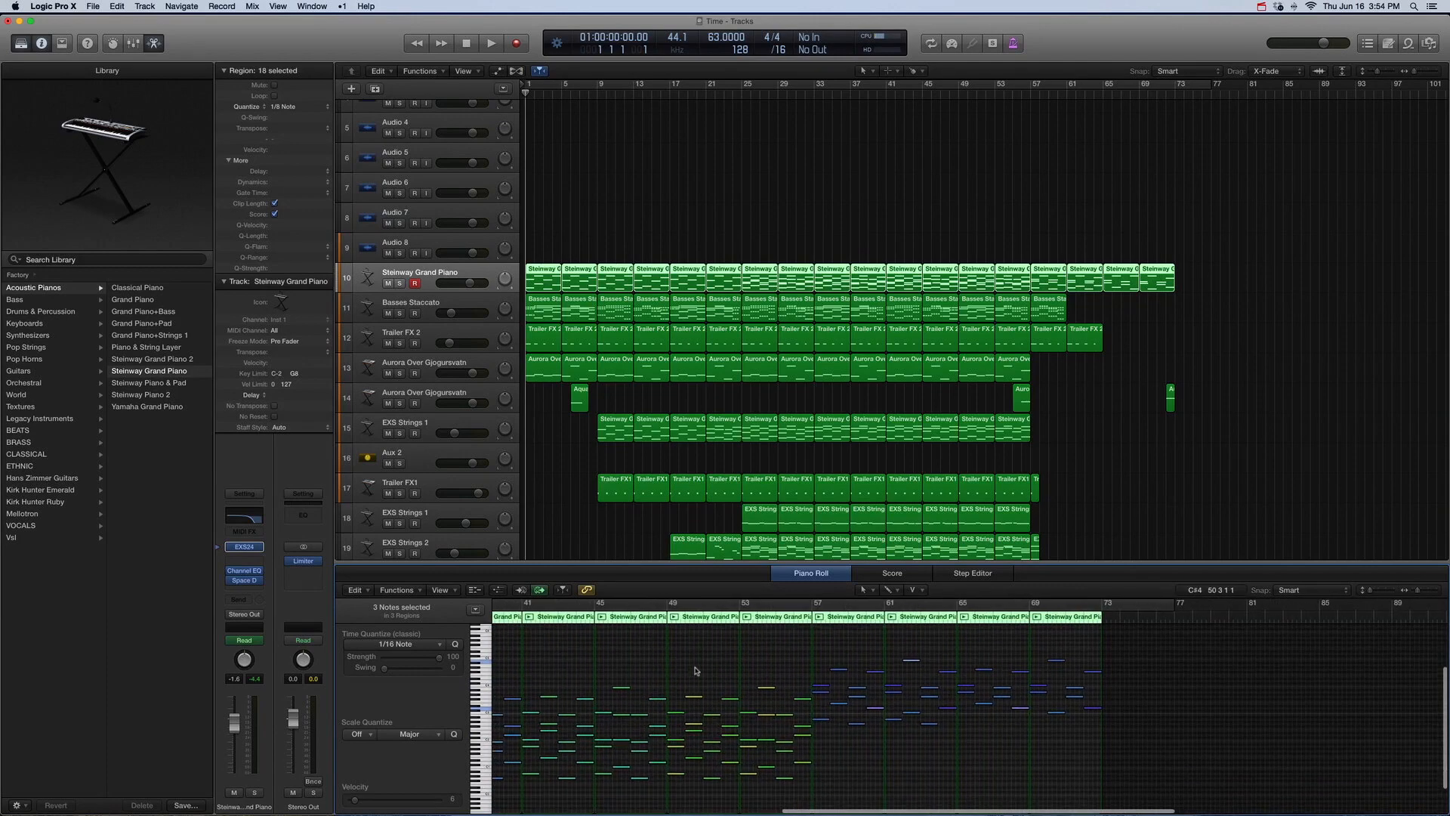
pyautogui.hscroll(-10, 690, 667)
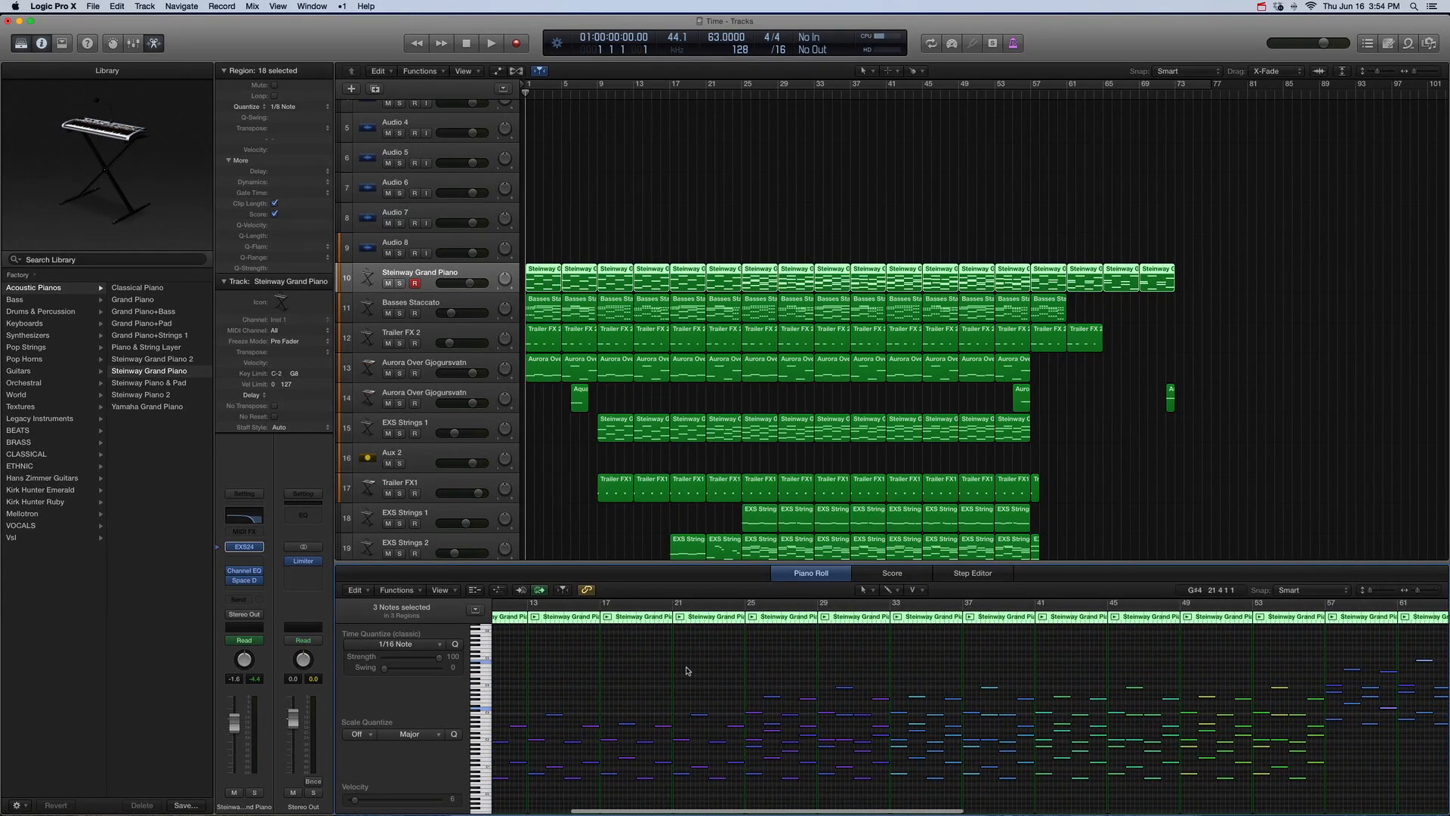
pyautogui.scroll(-2, 687, 671)
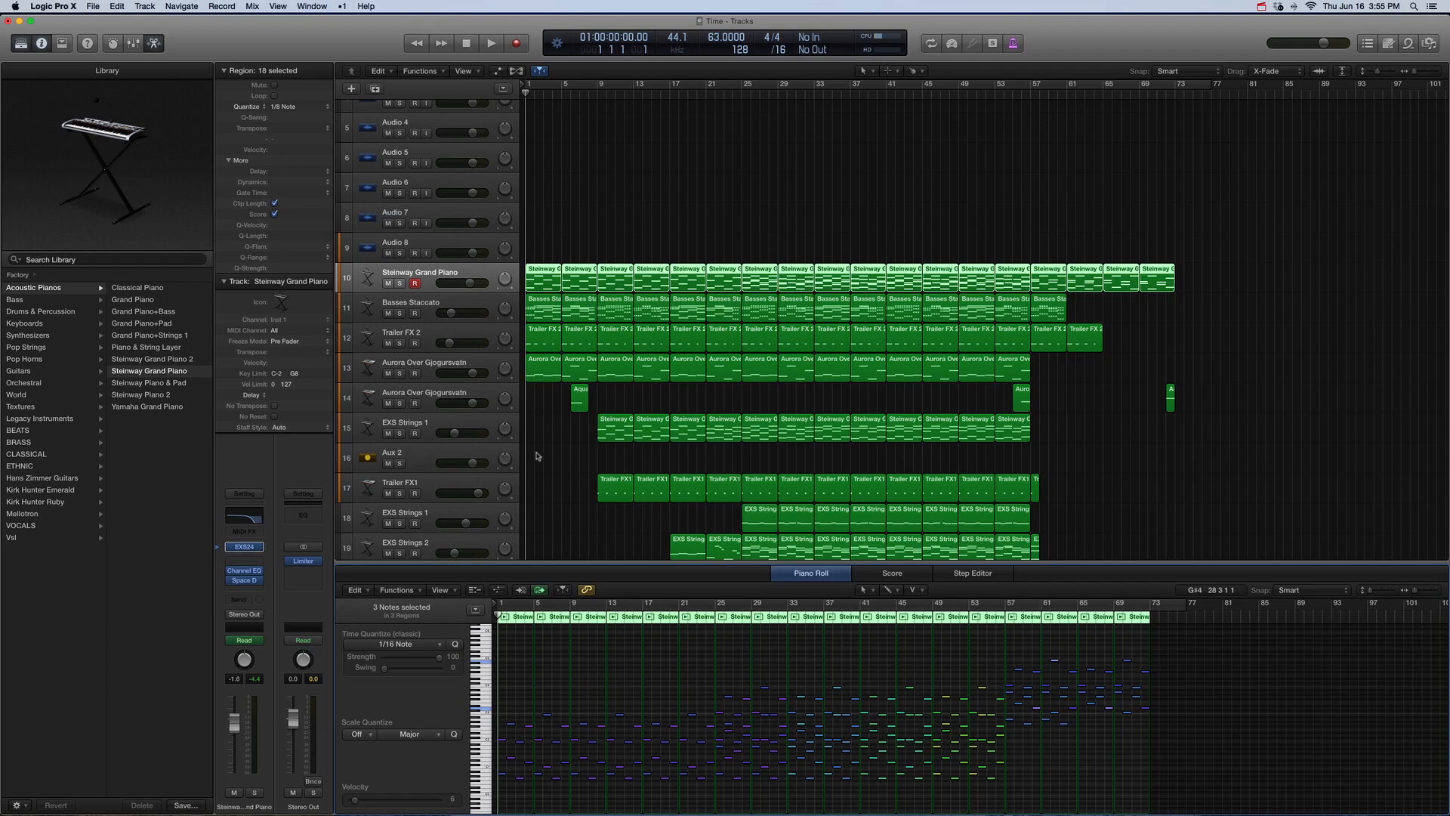
pyautogui.press('e')
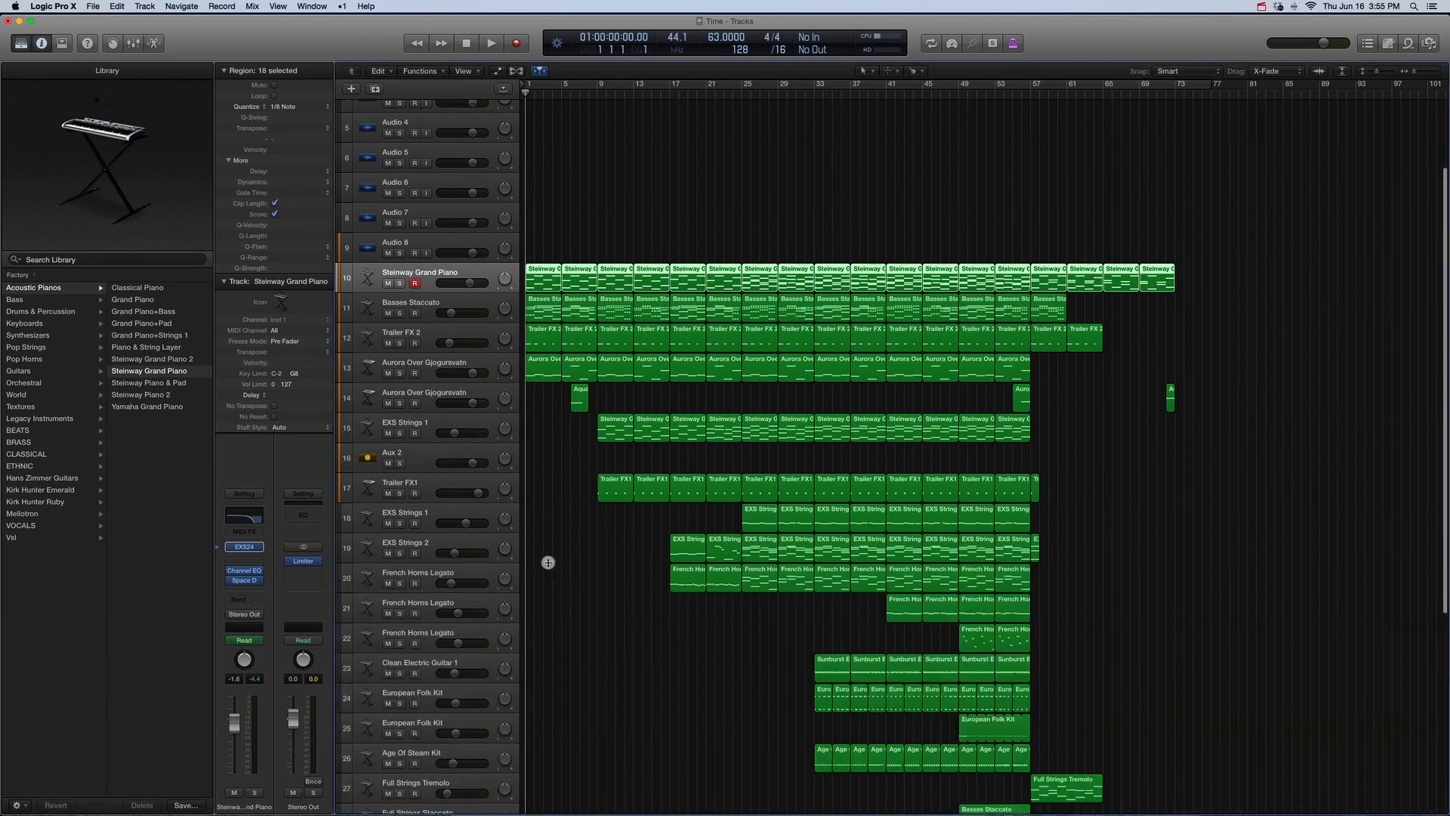
# Step: Select the Basses Staccato track, zoom in on its regions to view the note pattern, and restore the full arrangement view
pyautogui.click(481, 306)
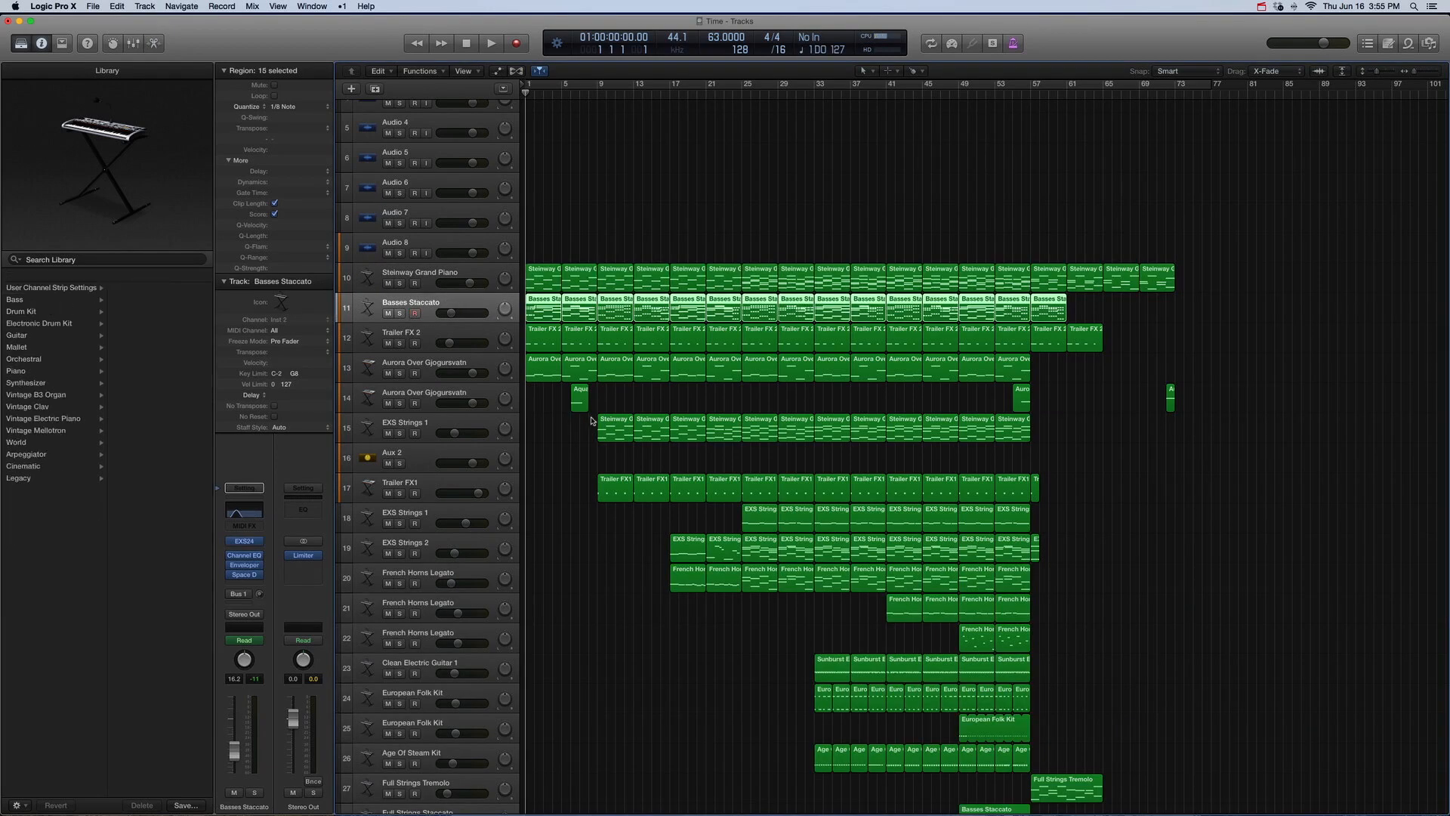
pyautogui.press('z')
pyautogui.scroll(-3, 579, 254)
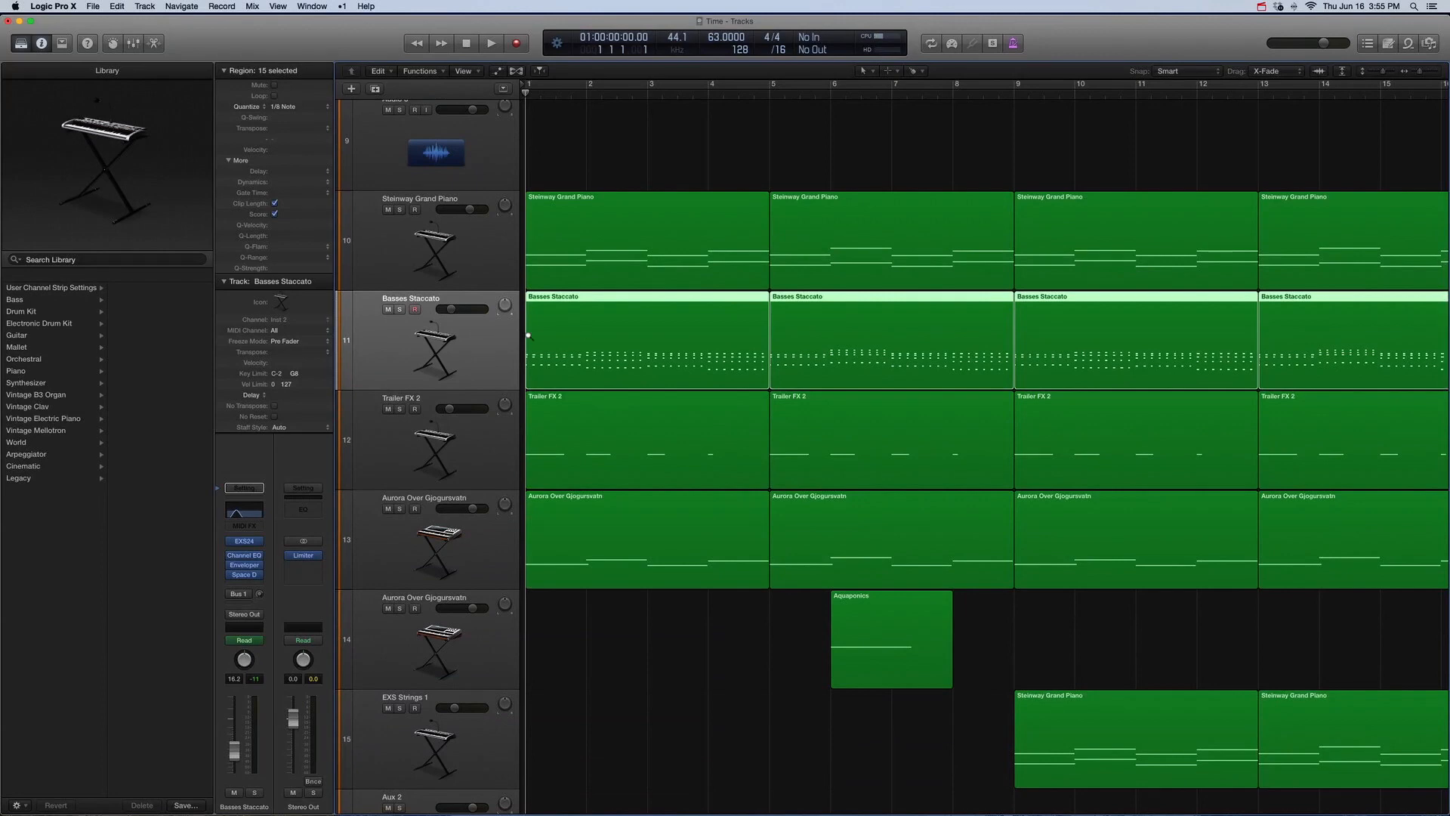
pyautogui.press('z')
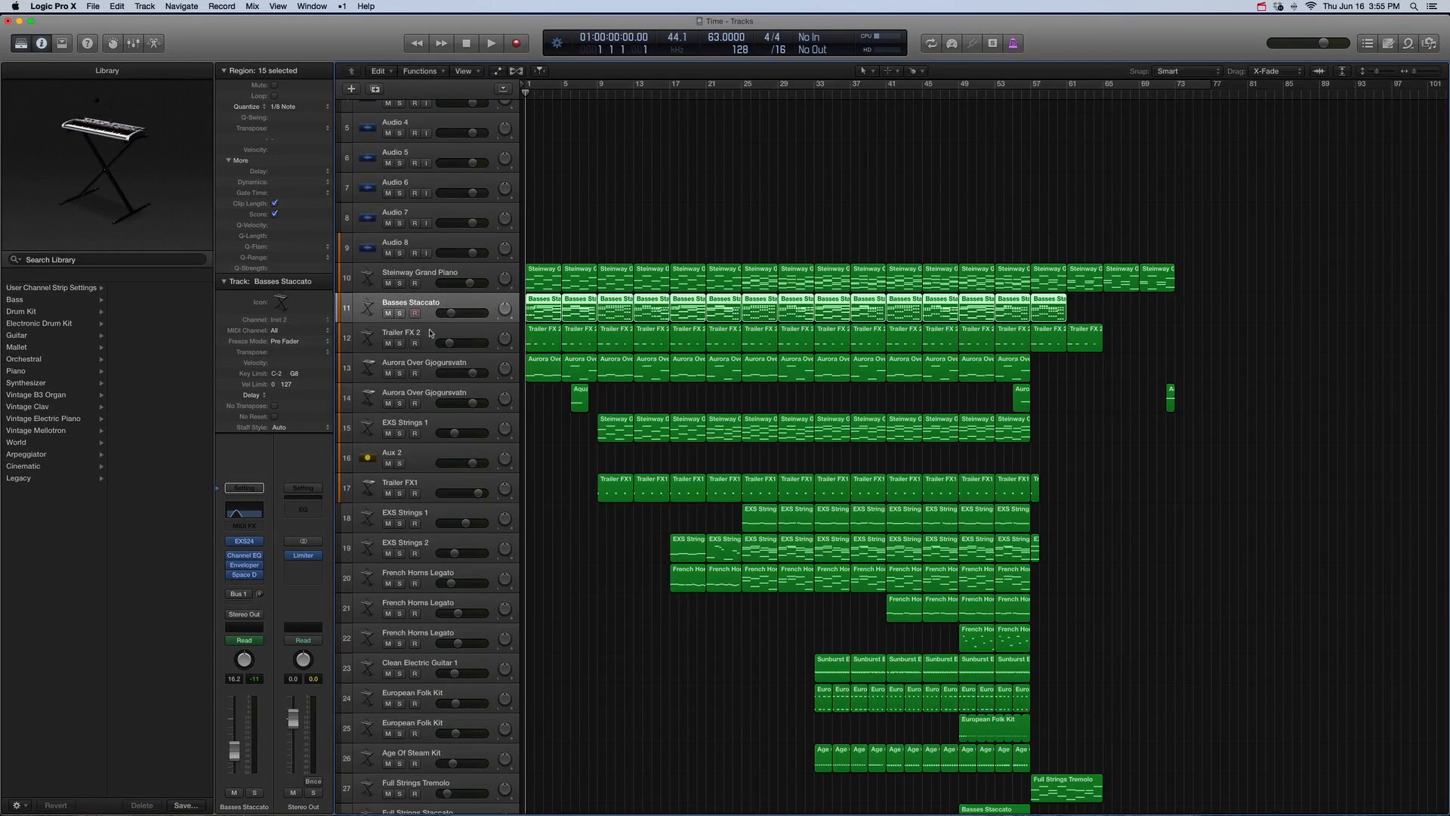
# Step: Show the Basses Staccato instrument in the Library, solo its regions for a short playback, and turn solo off
pyautogui.click(220, 542)
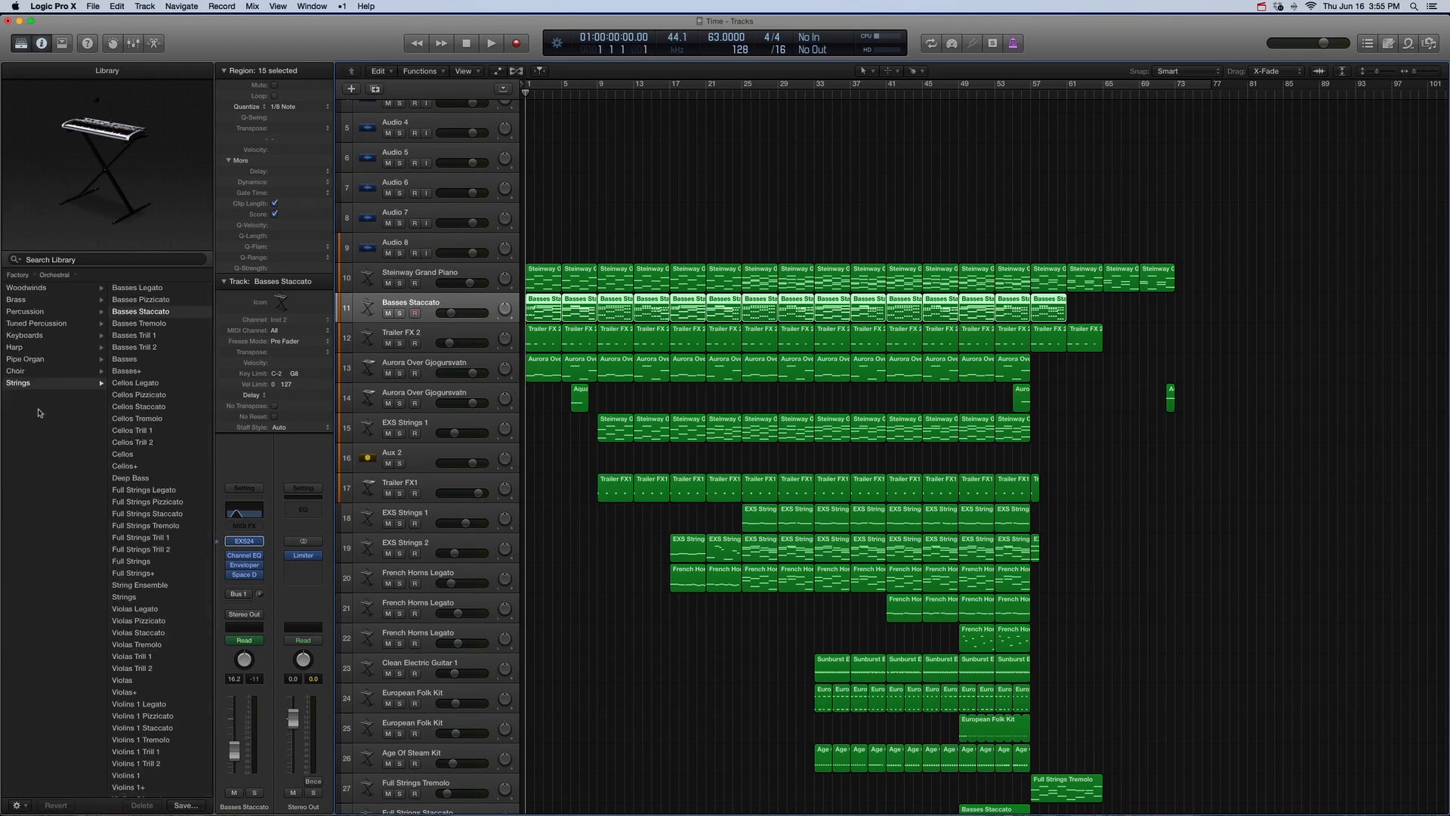
pyautogui.press('s')
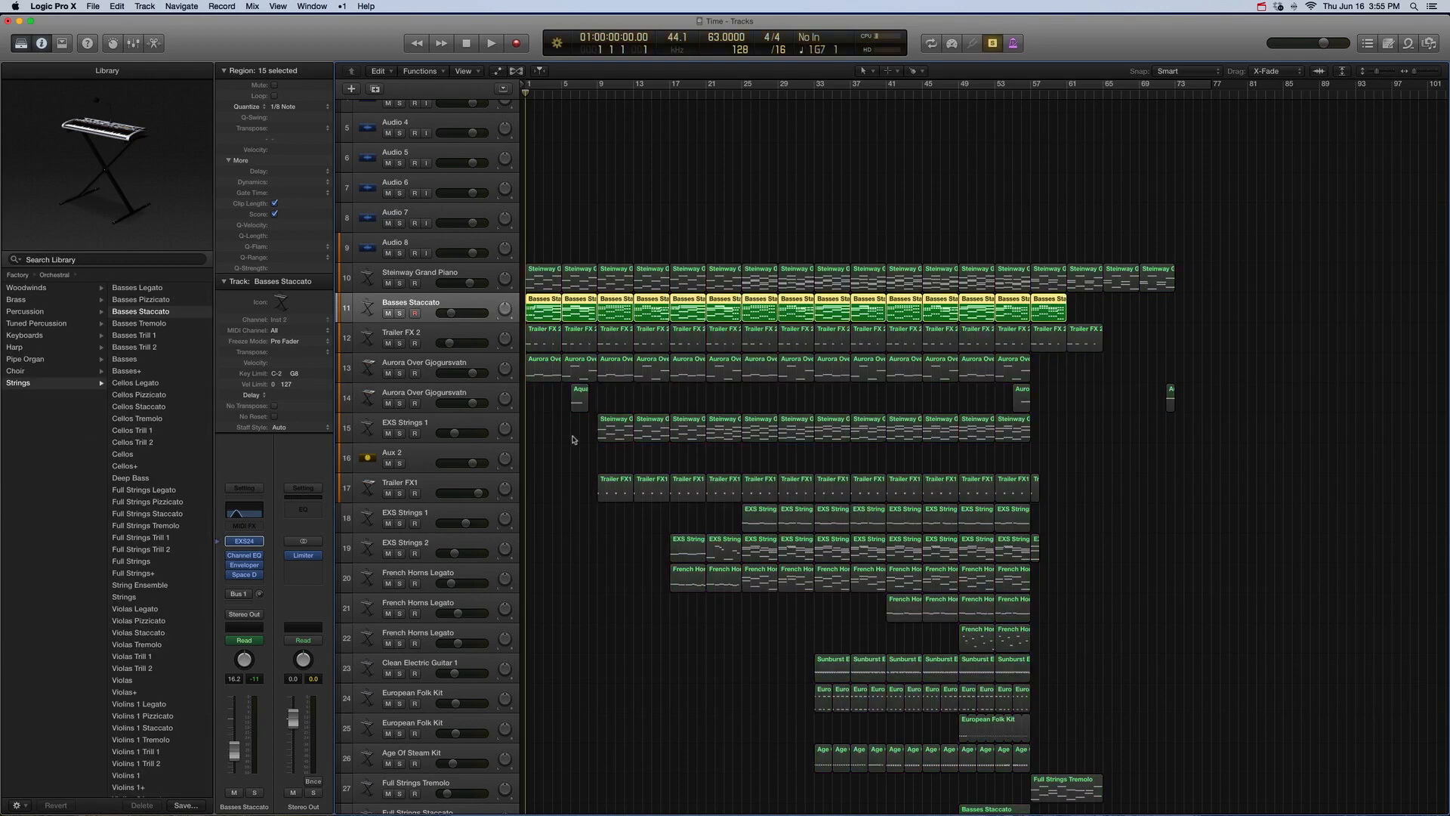
pyautogui.press('space')
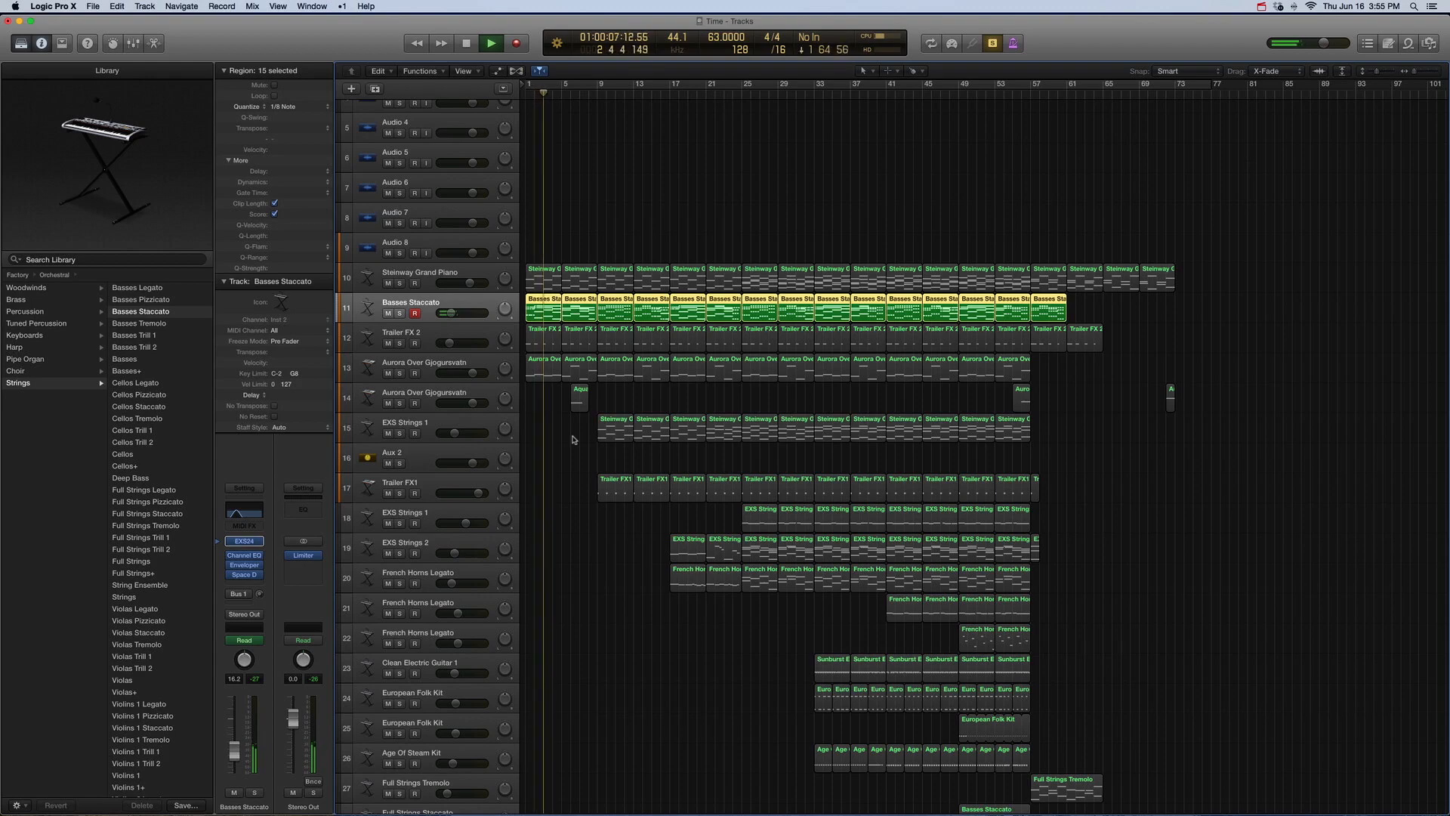
pyautogui.press('space')
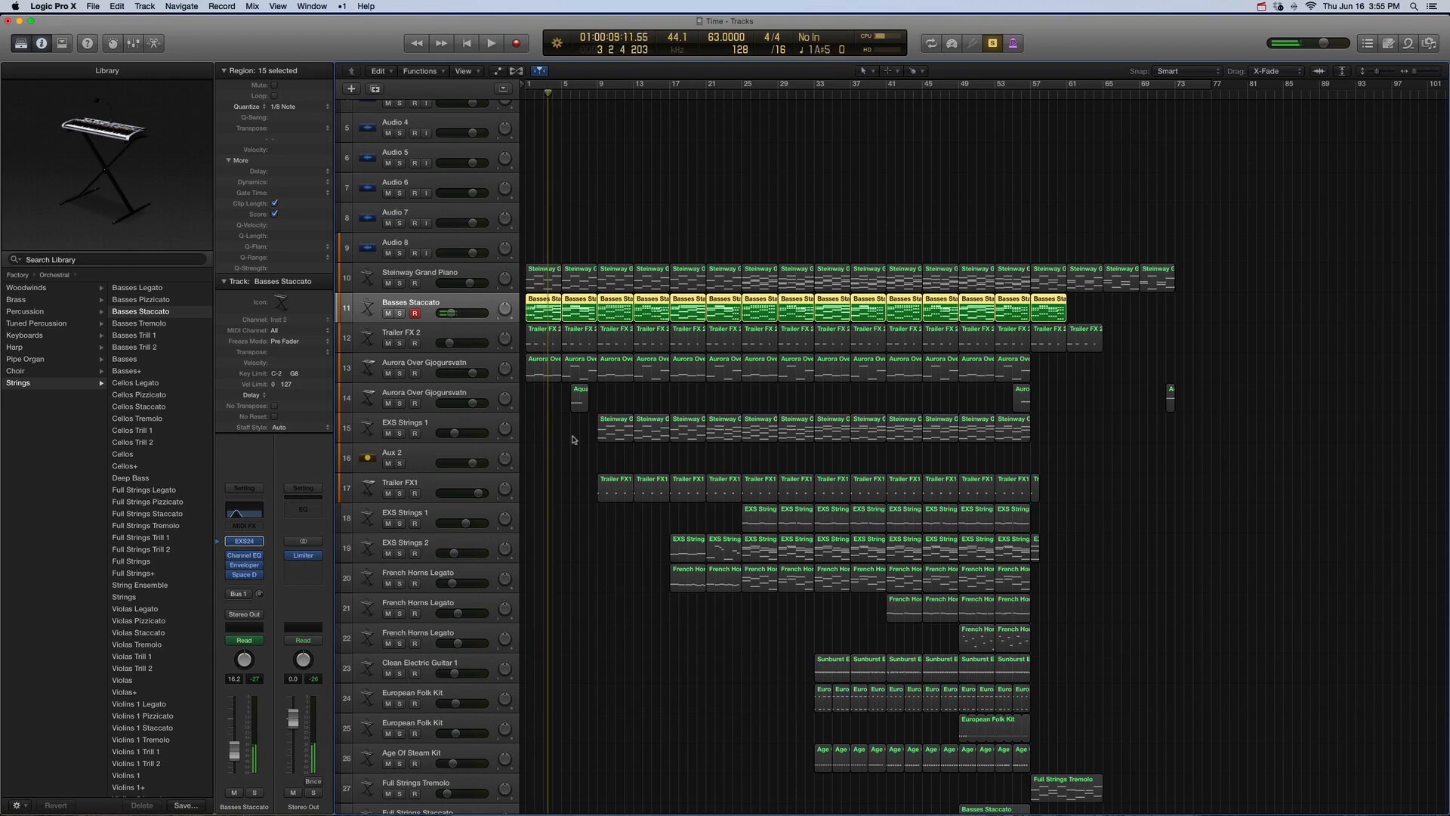
pyautogui.hotkey('ctrl', 's')
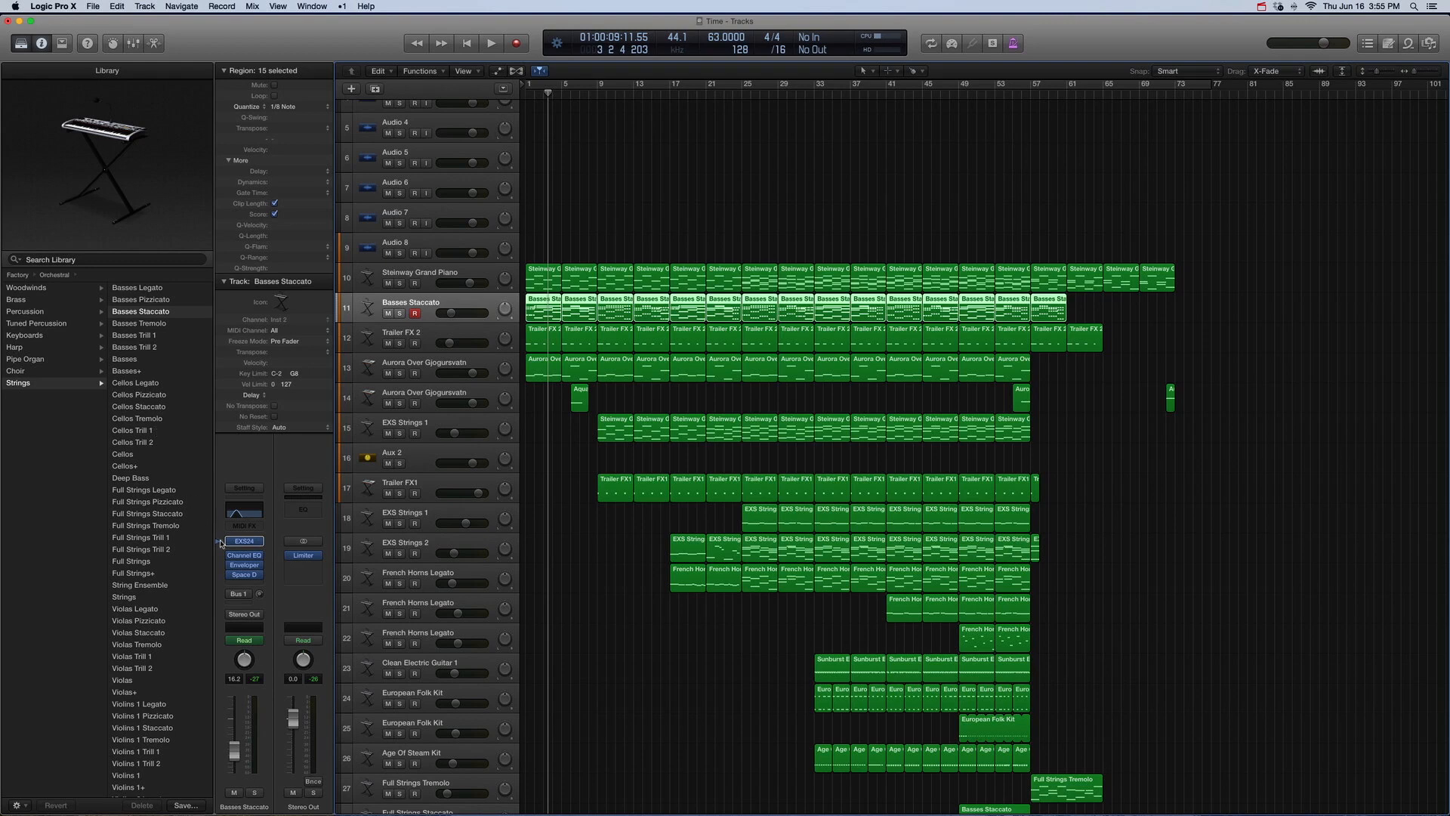
# Step: Open the Basses Staccato track's Channel EQ, examine its curve, and close the plug-in
pyautogui.moveTo(238, 556)
pyautogui.click(243, 556)
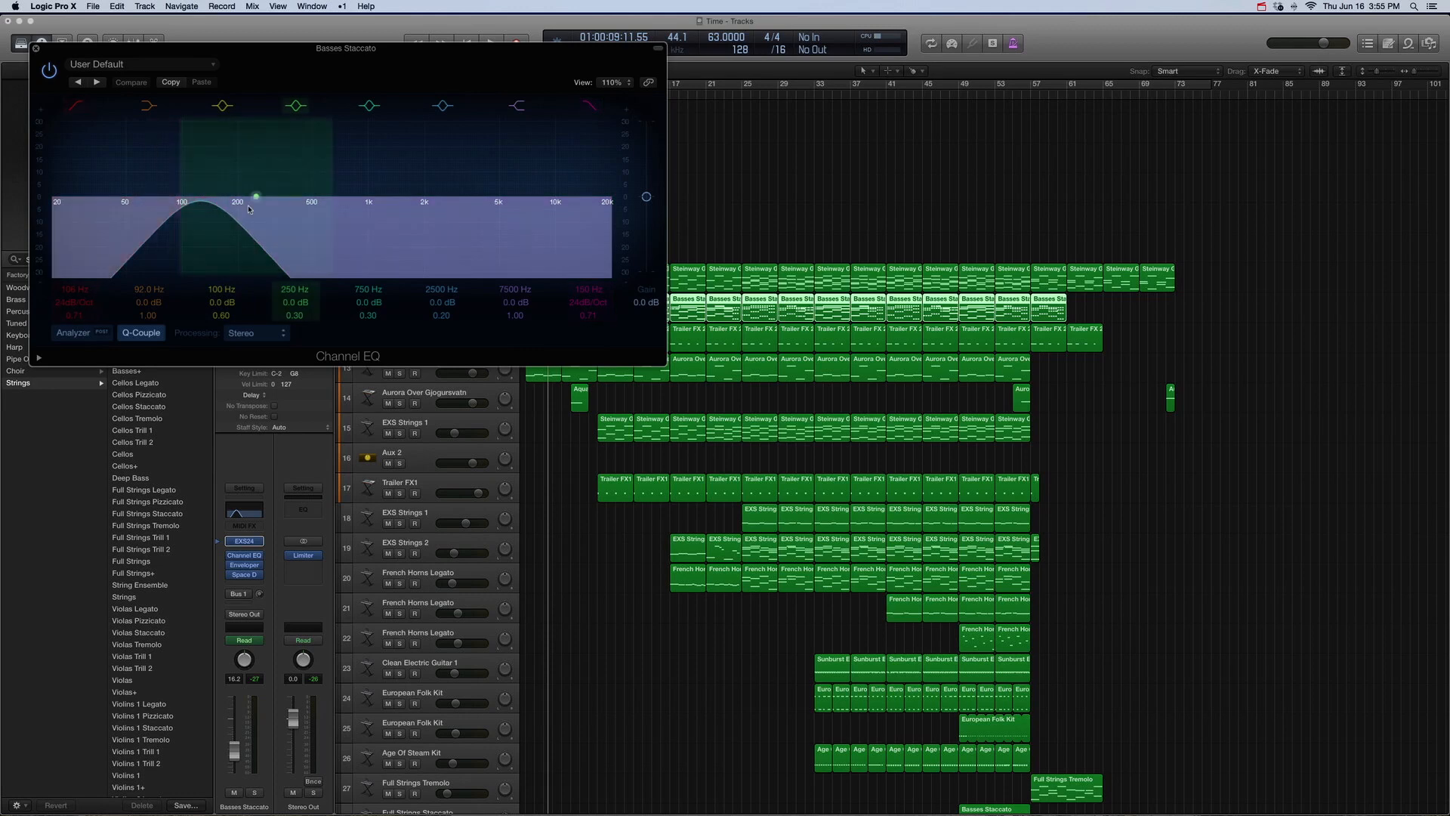
pyautogui.click(36, 50)
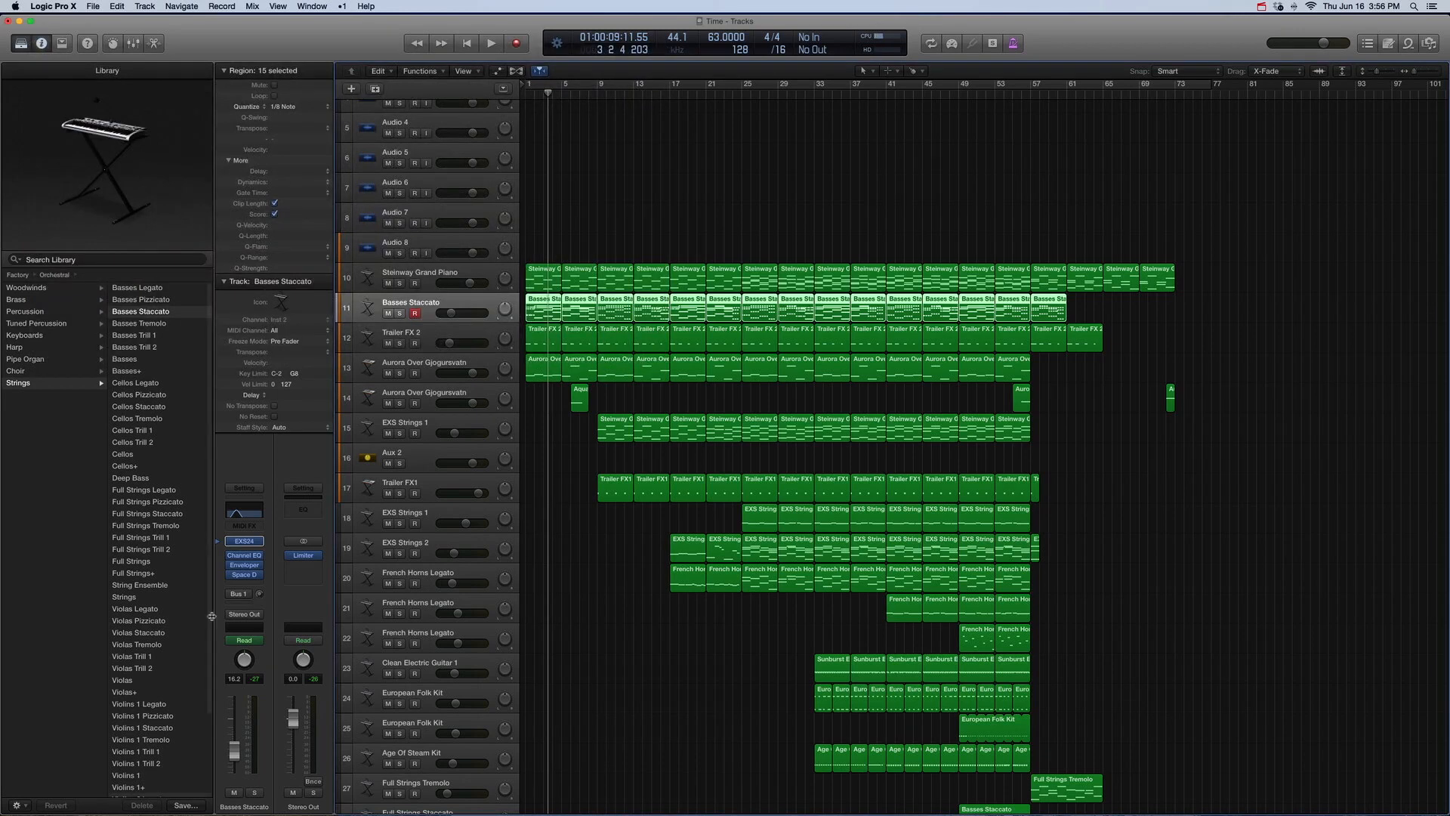
# Step: Open the Basses Staccato track's Enveloper, examine its settings, close it, and show where it sits among the effect plug-in categories
pyautogui.click(246, 565)
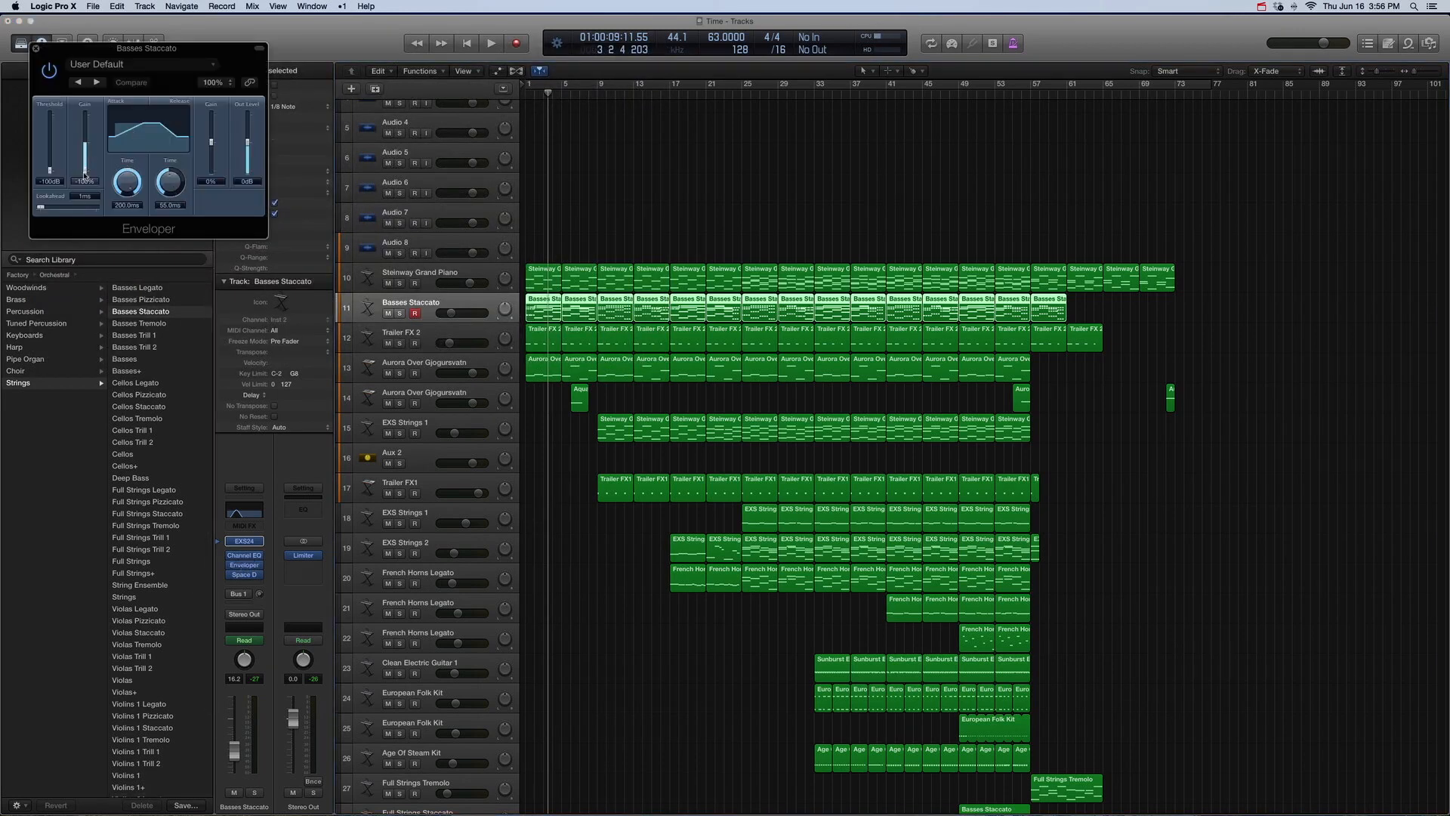
pyautogui.moveTo(84, 182); pyautogui.dragTo(83, 184)
pyautogui.click(36, 50)
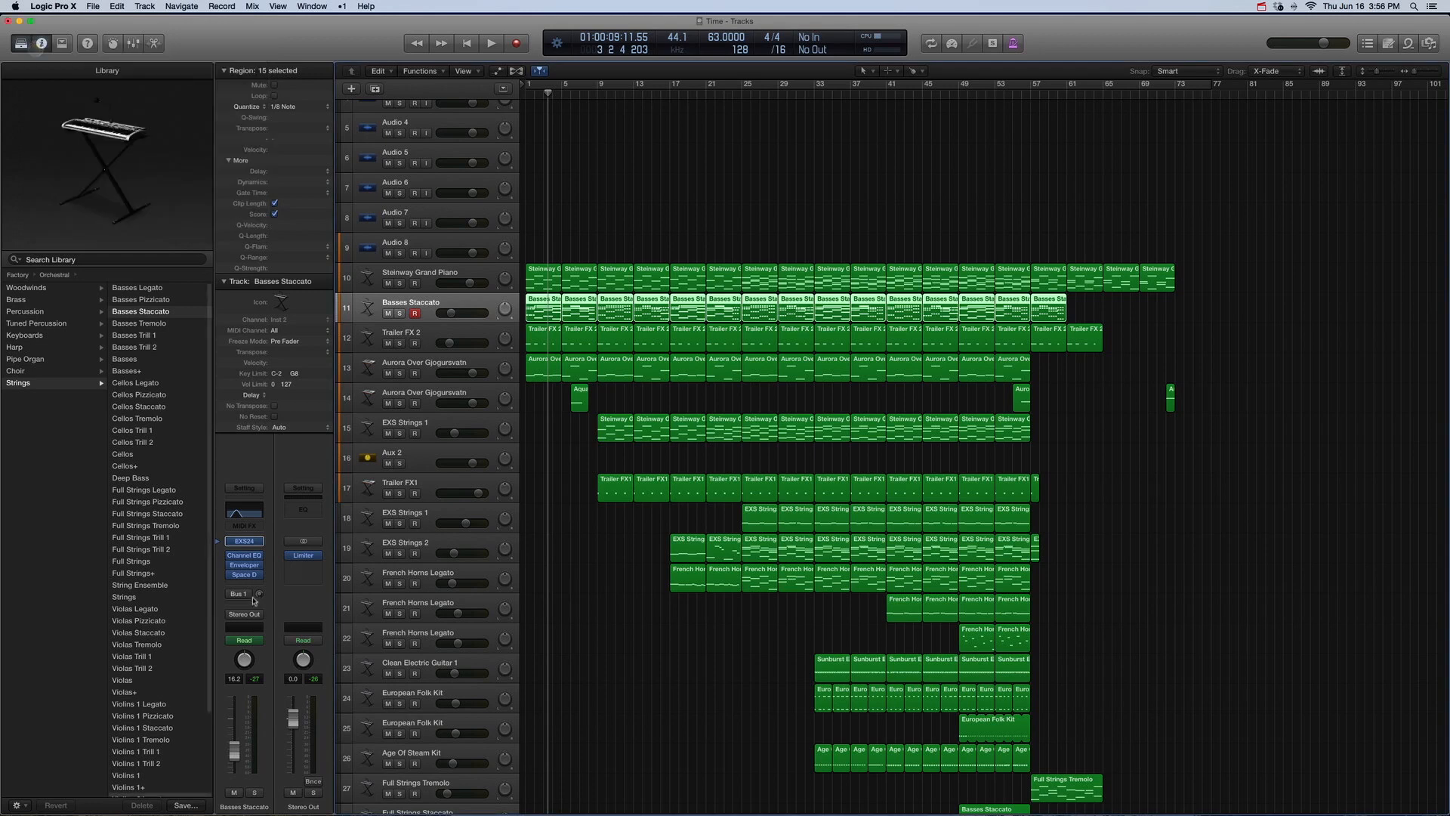
pyautogui.click(259, 568)
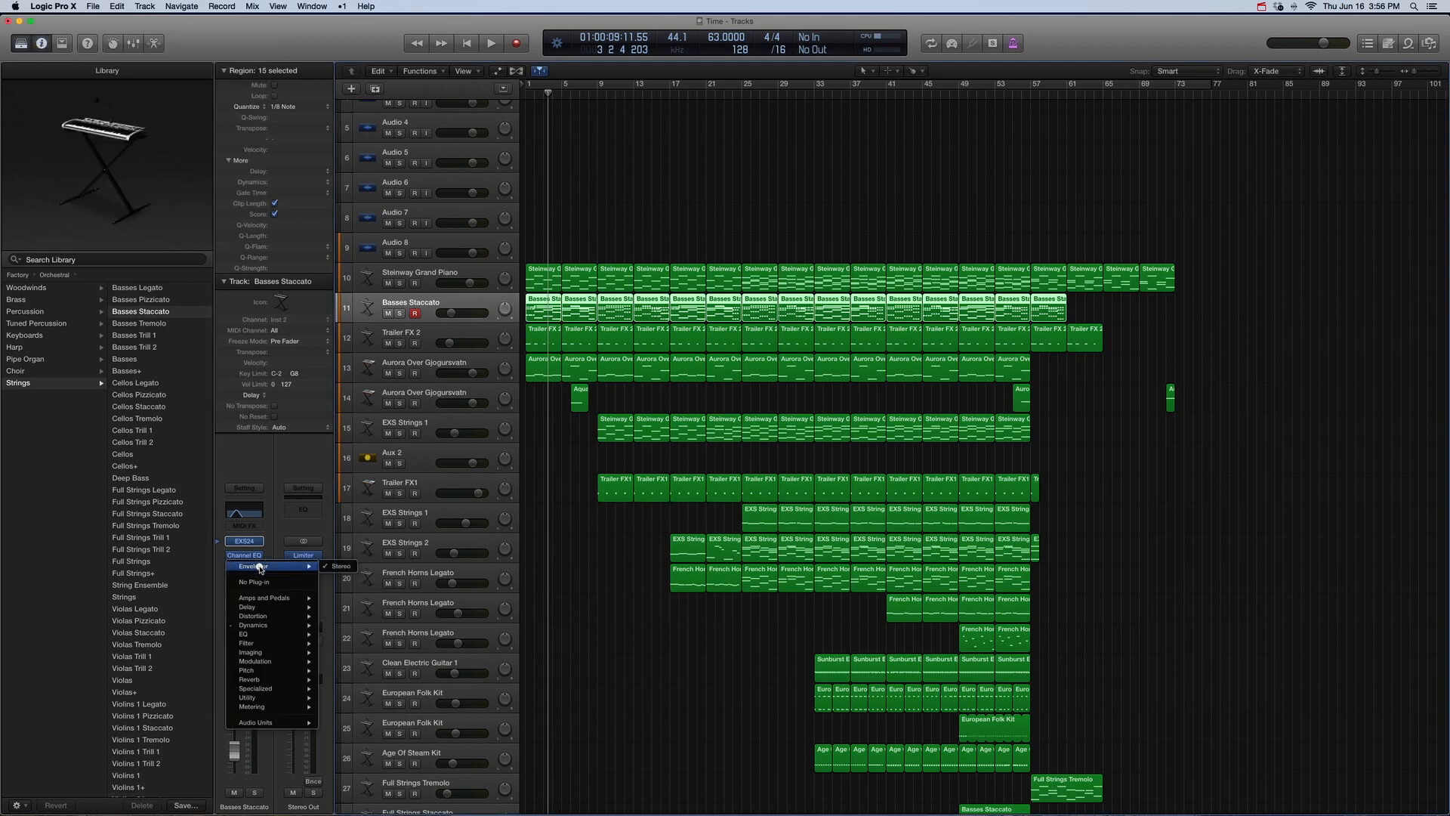
pyautogui.moveTo(272, 625)
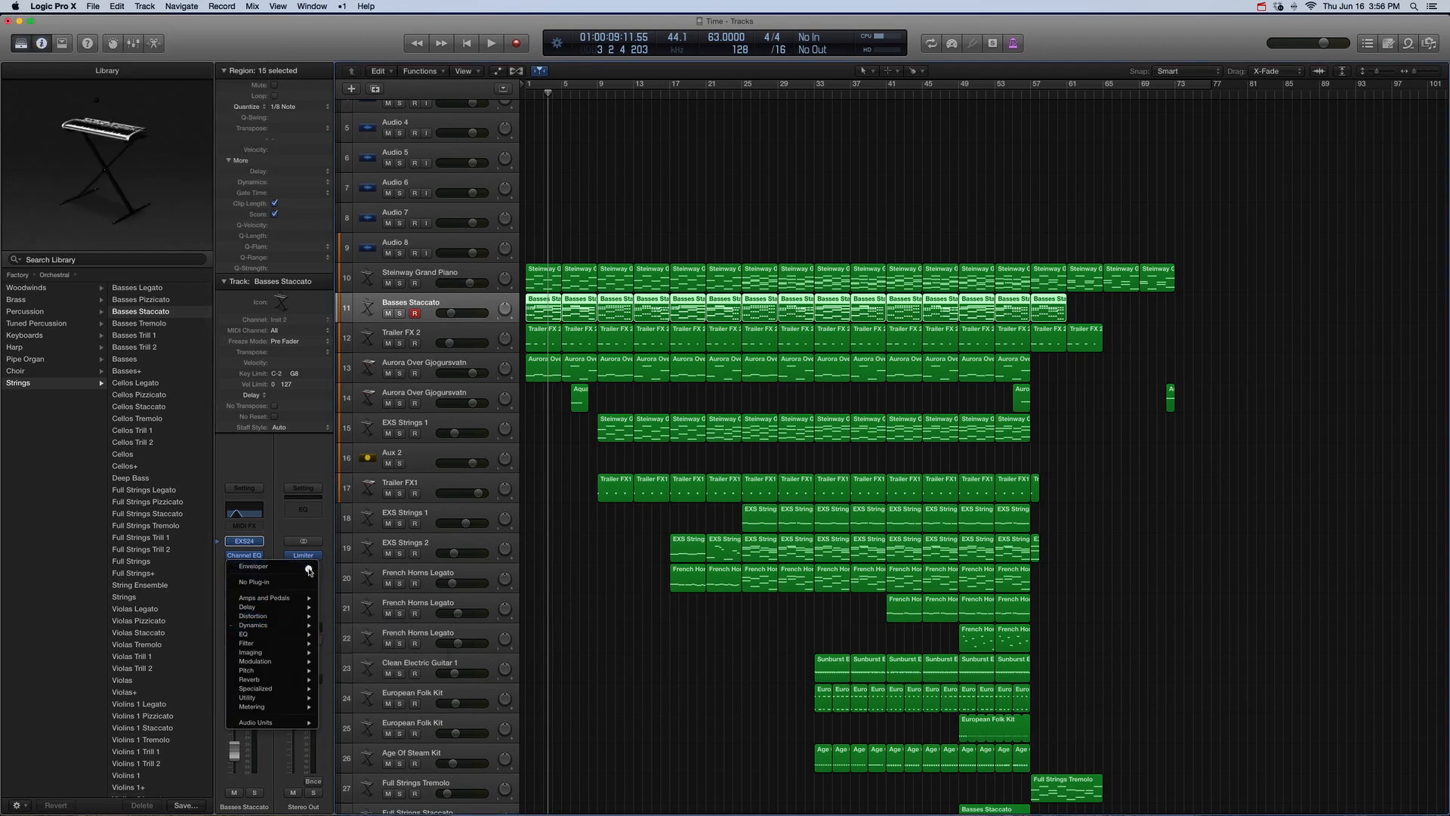
pyautogui.click(277, 526)
pyautogui.moveTo(262, 579)
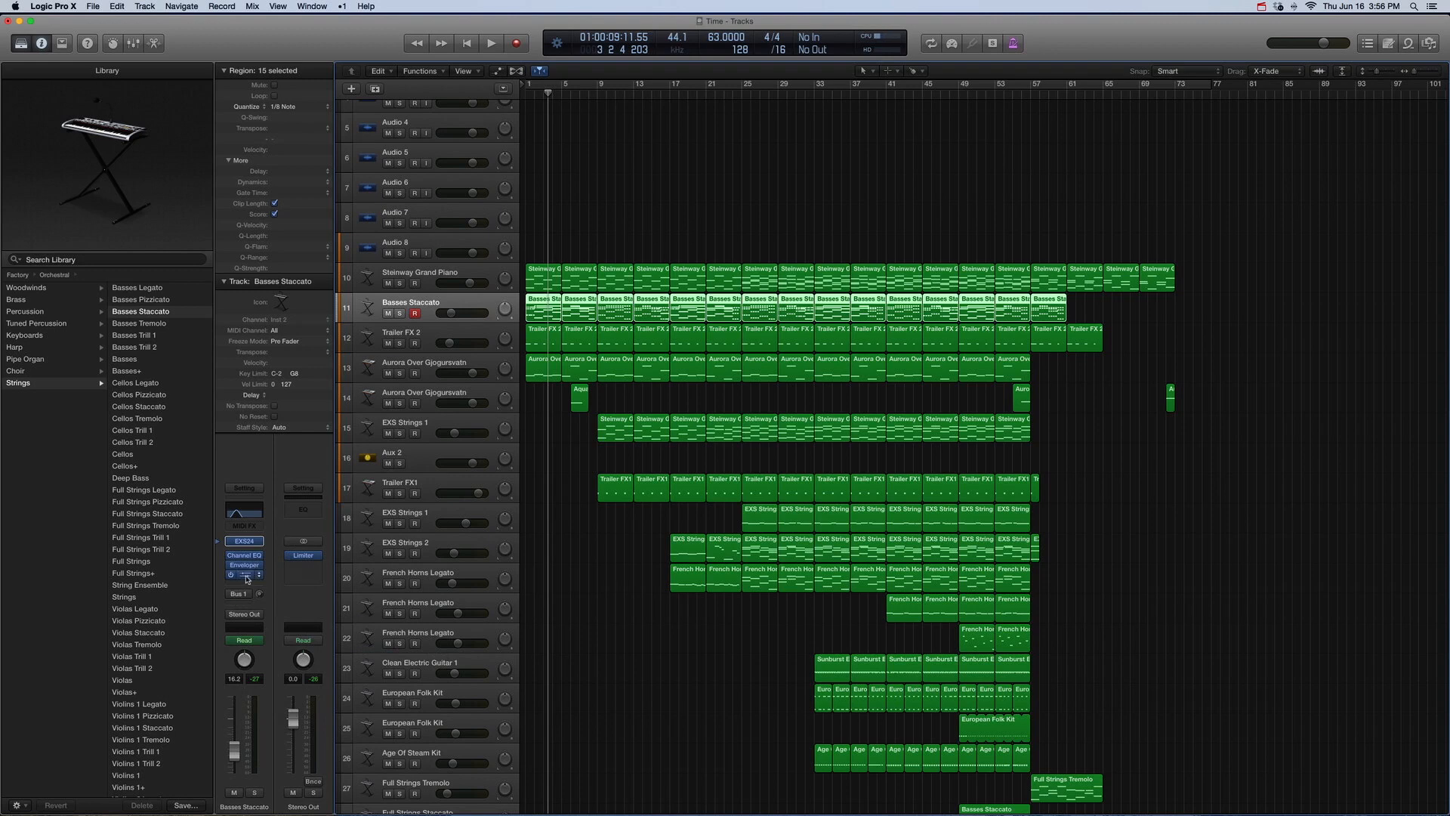
# Step: Open the Basses Staccato track's Space Designer, show its preset within the Large Spaces Halls list, and close the plug-in
pyautogui.click(245, 575)
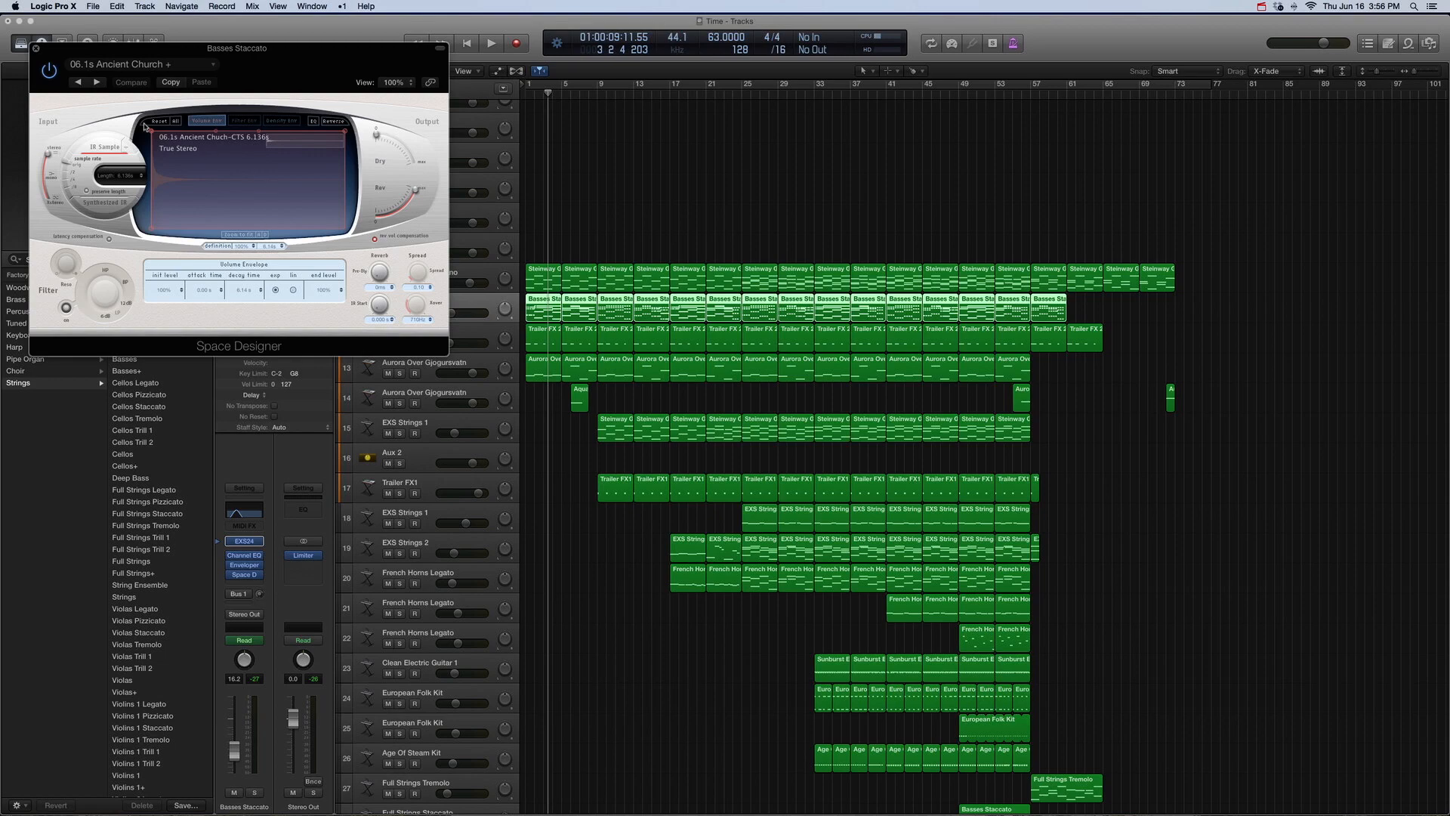
pyautogui.click(137, 69)
pyautogui.moveTo(129, 266)
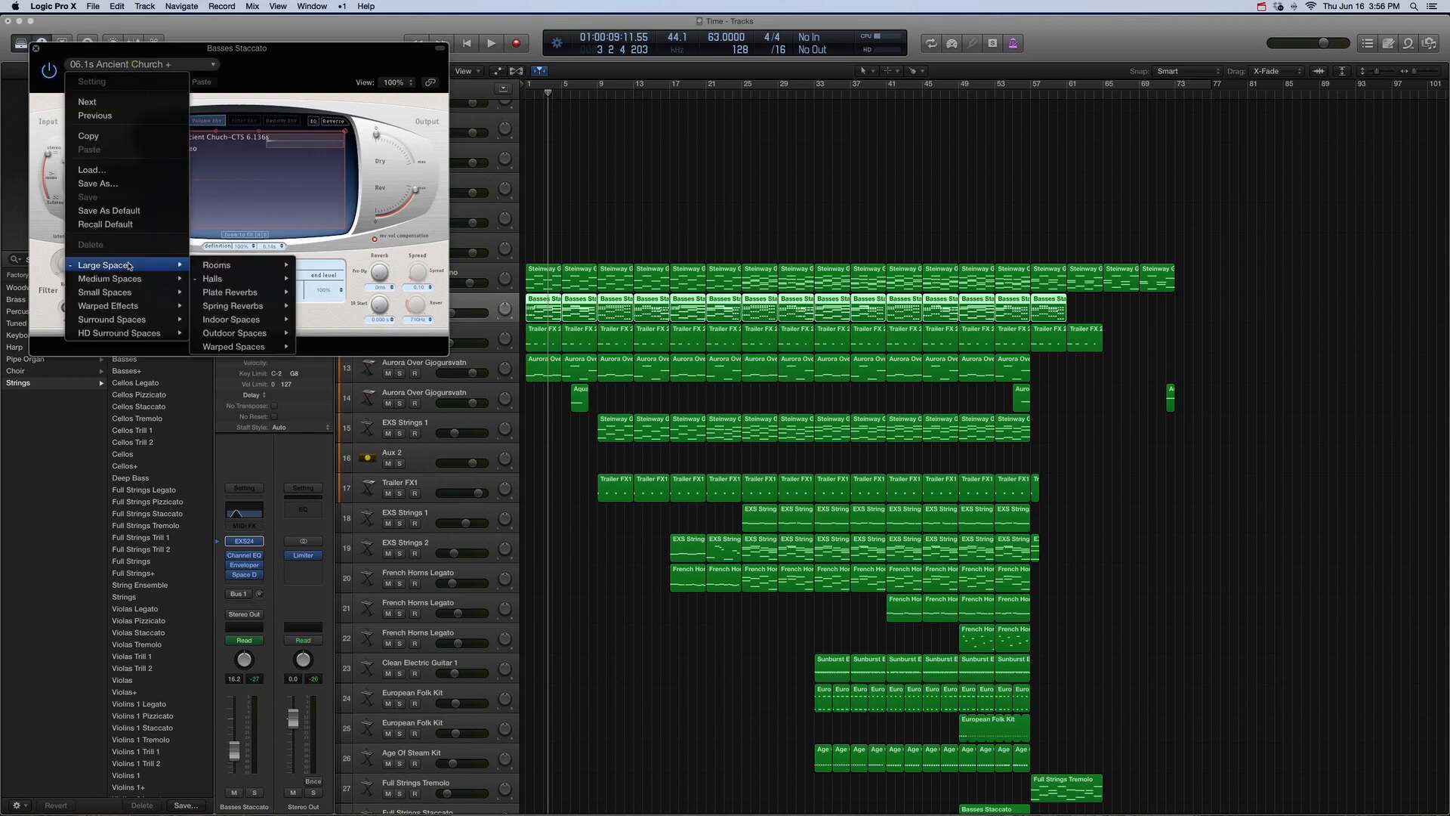
pyautogui.moveTo(240, 279)
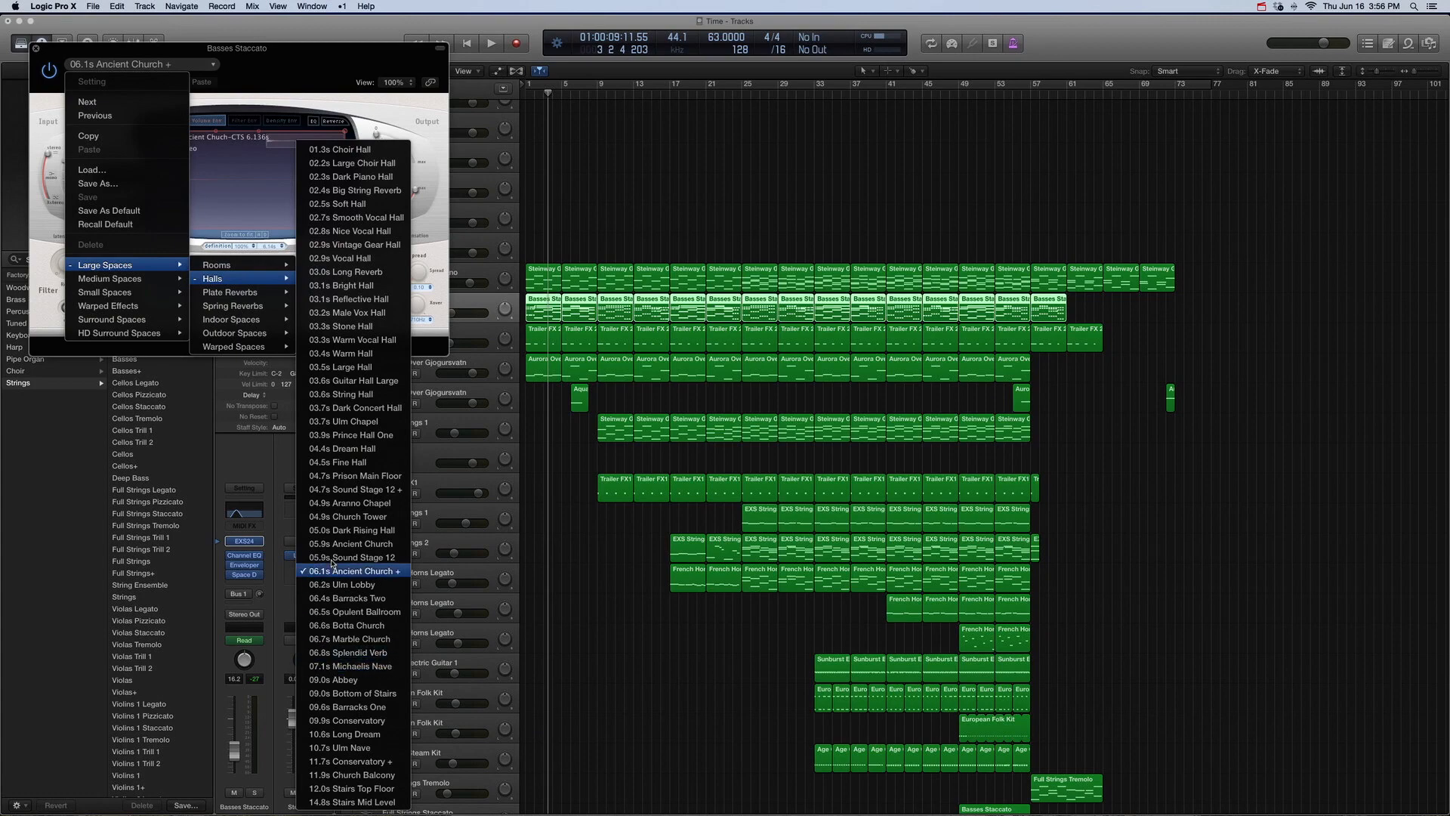
pyautogui.click(241, 452)
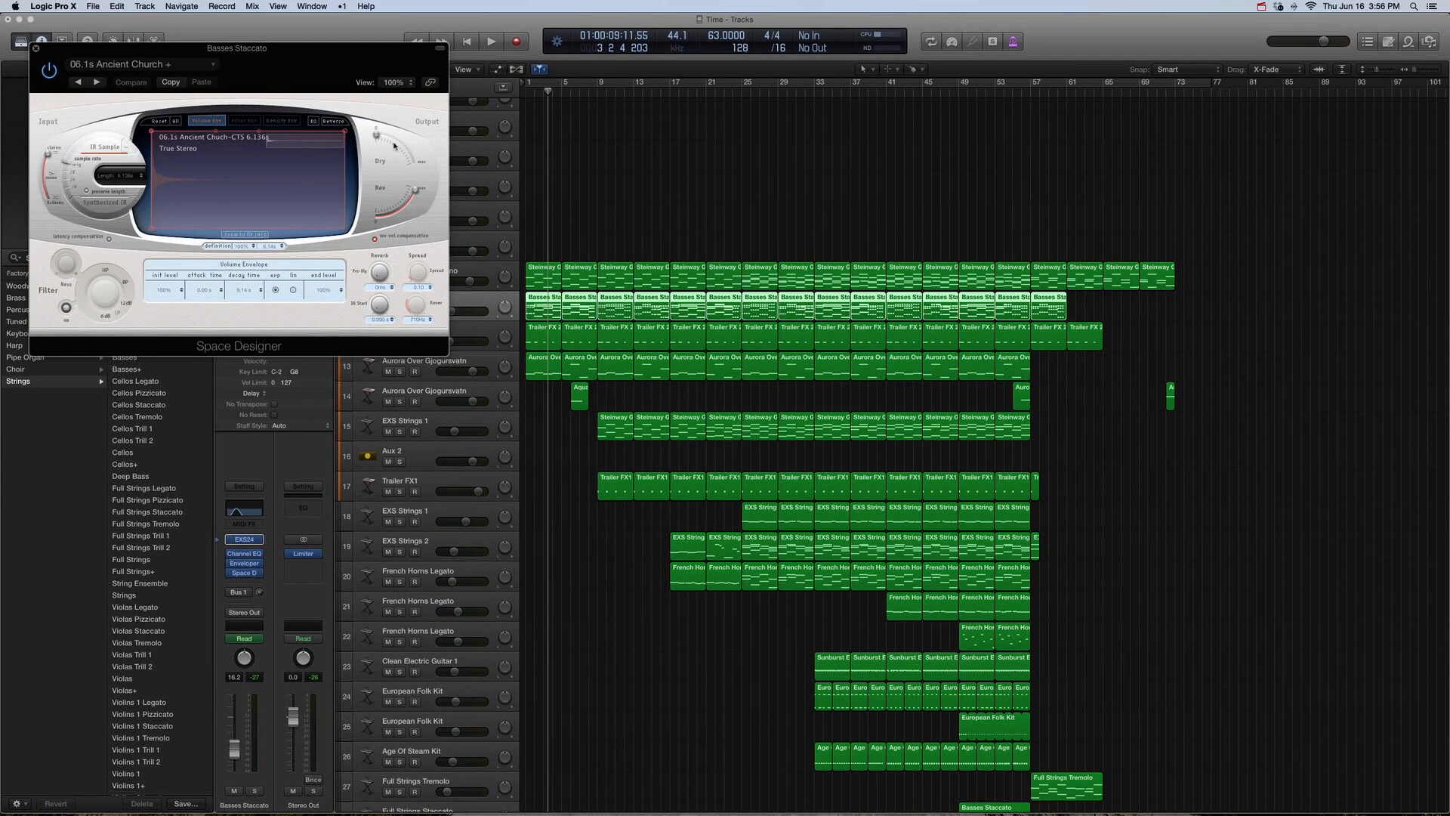
pyautogui.click(35, 49)
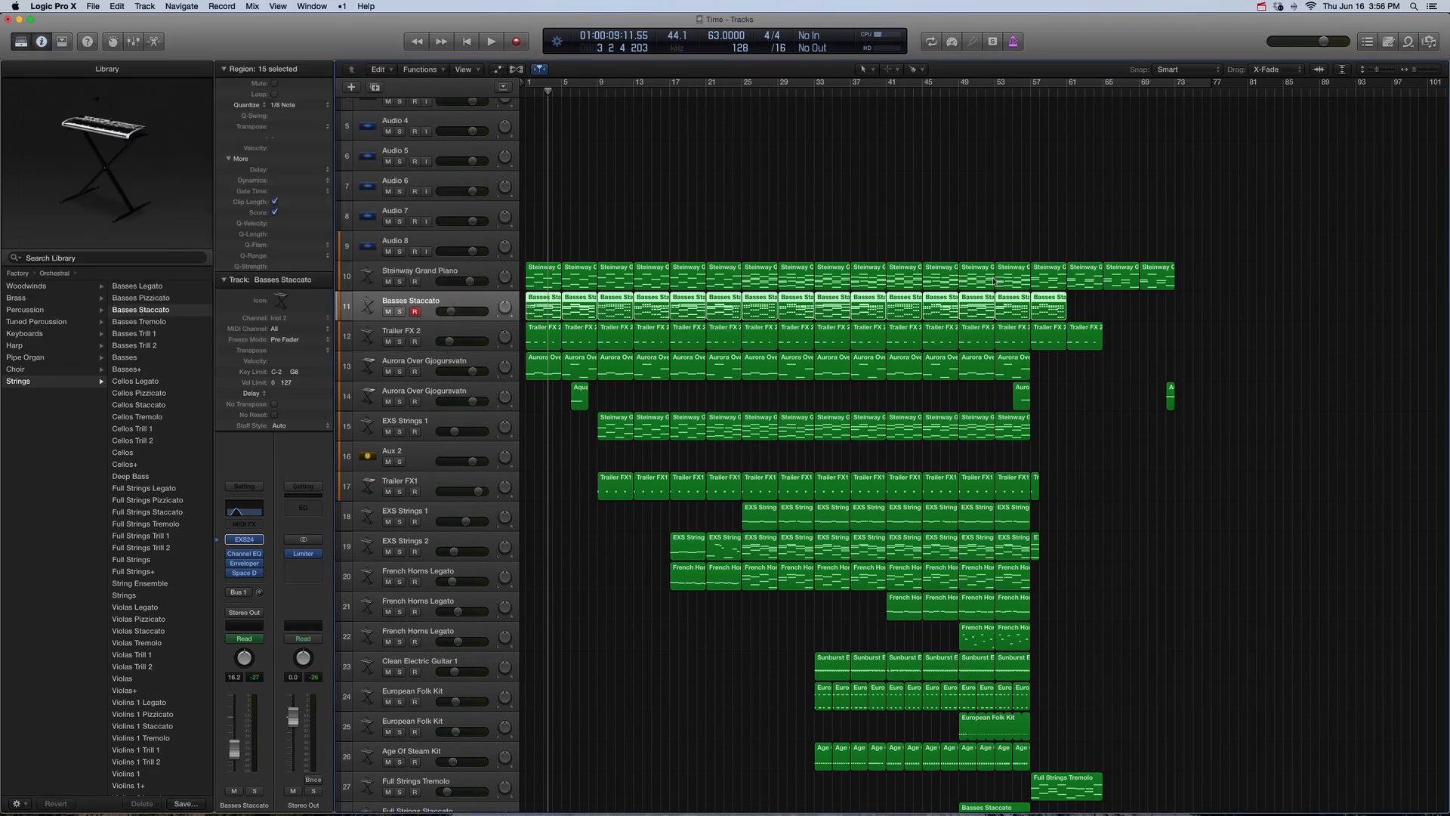
# Step: Solo and play the Basses Staccato regions, stop with solo off, and select the opening piano and basses regions together
pyautogui.hotkey('ctrl', 's')
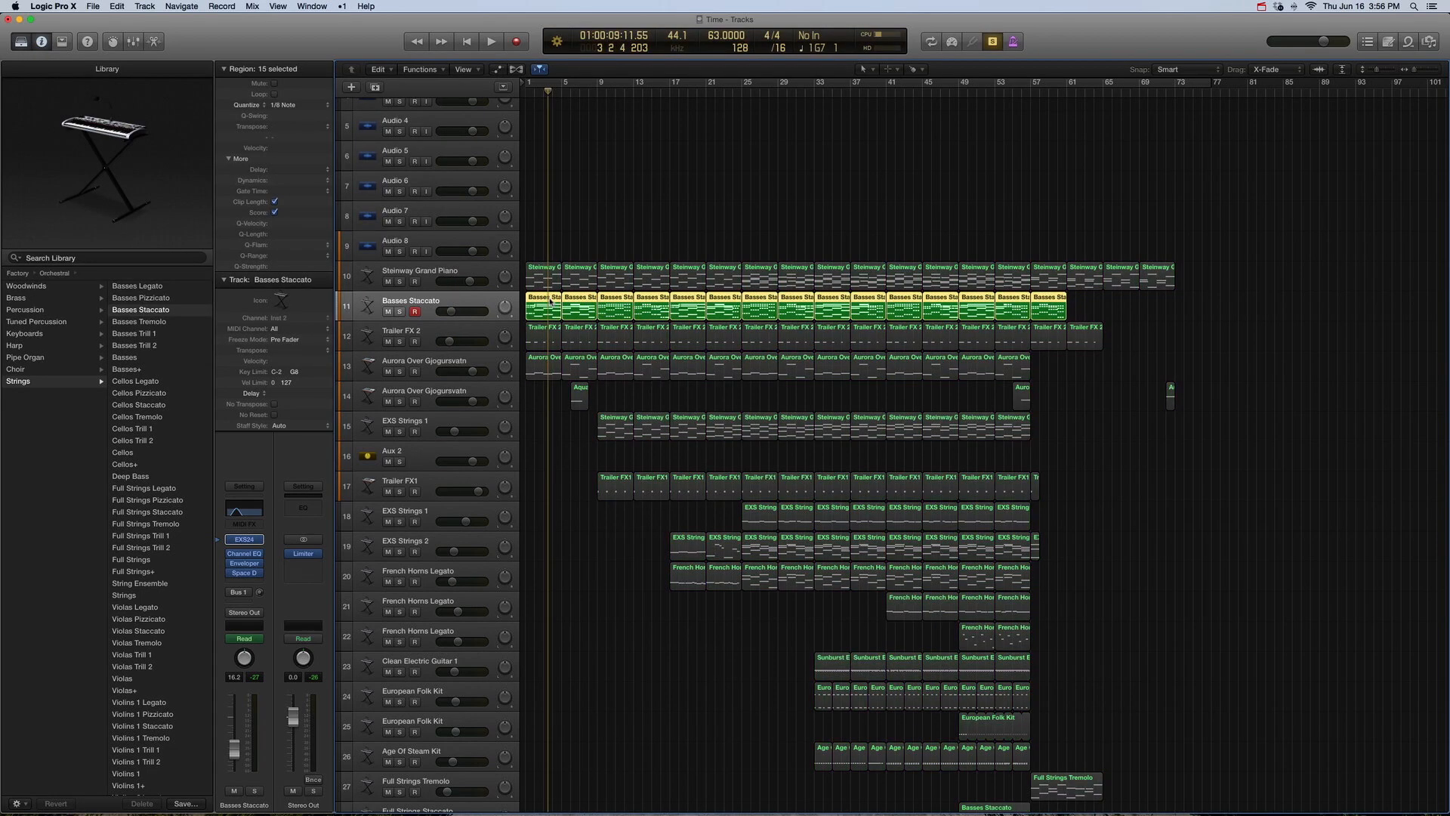
pyautogui.press('space')
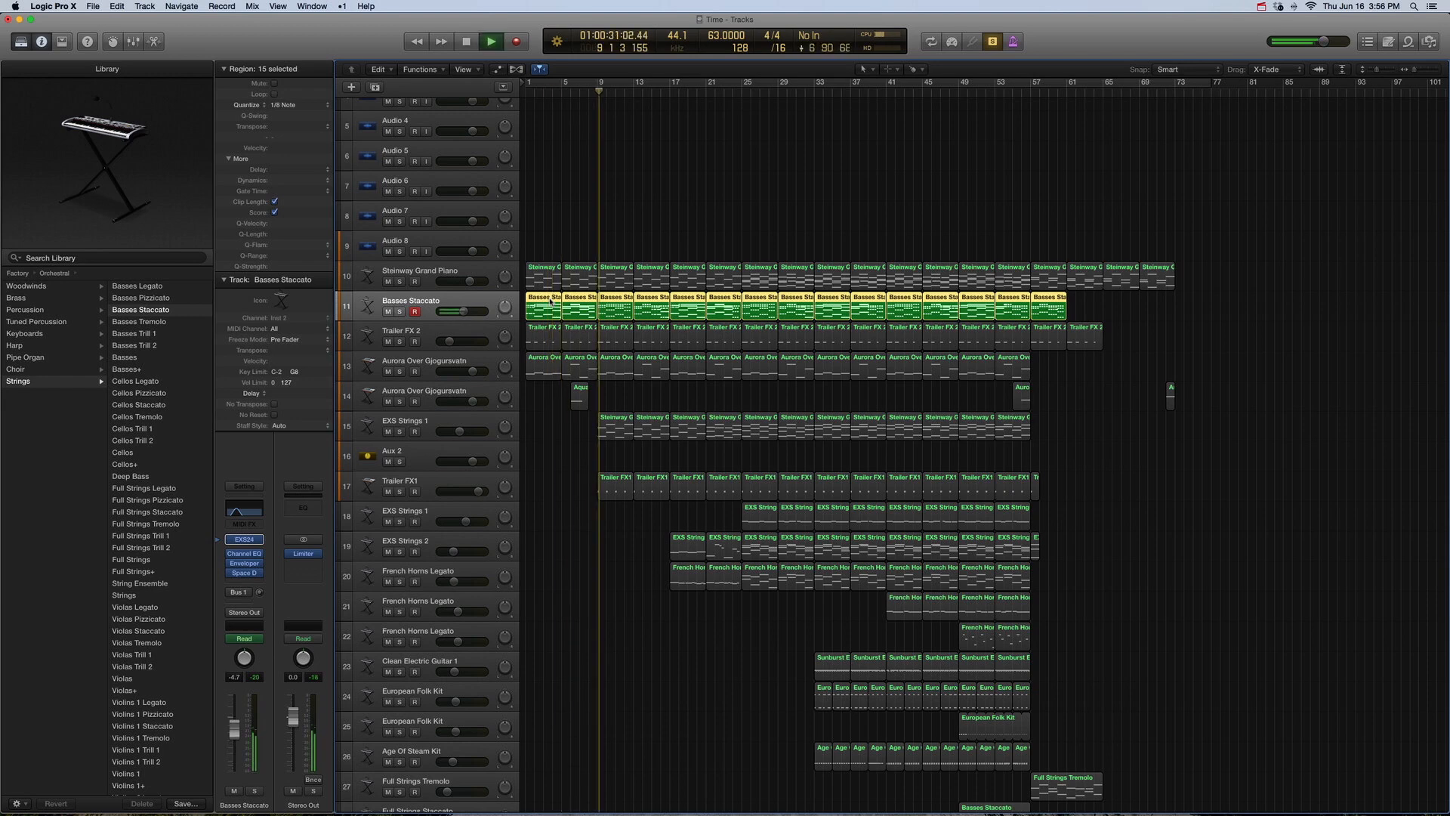
pyautogui.press('p')
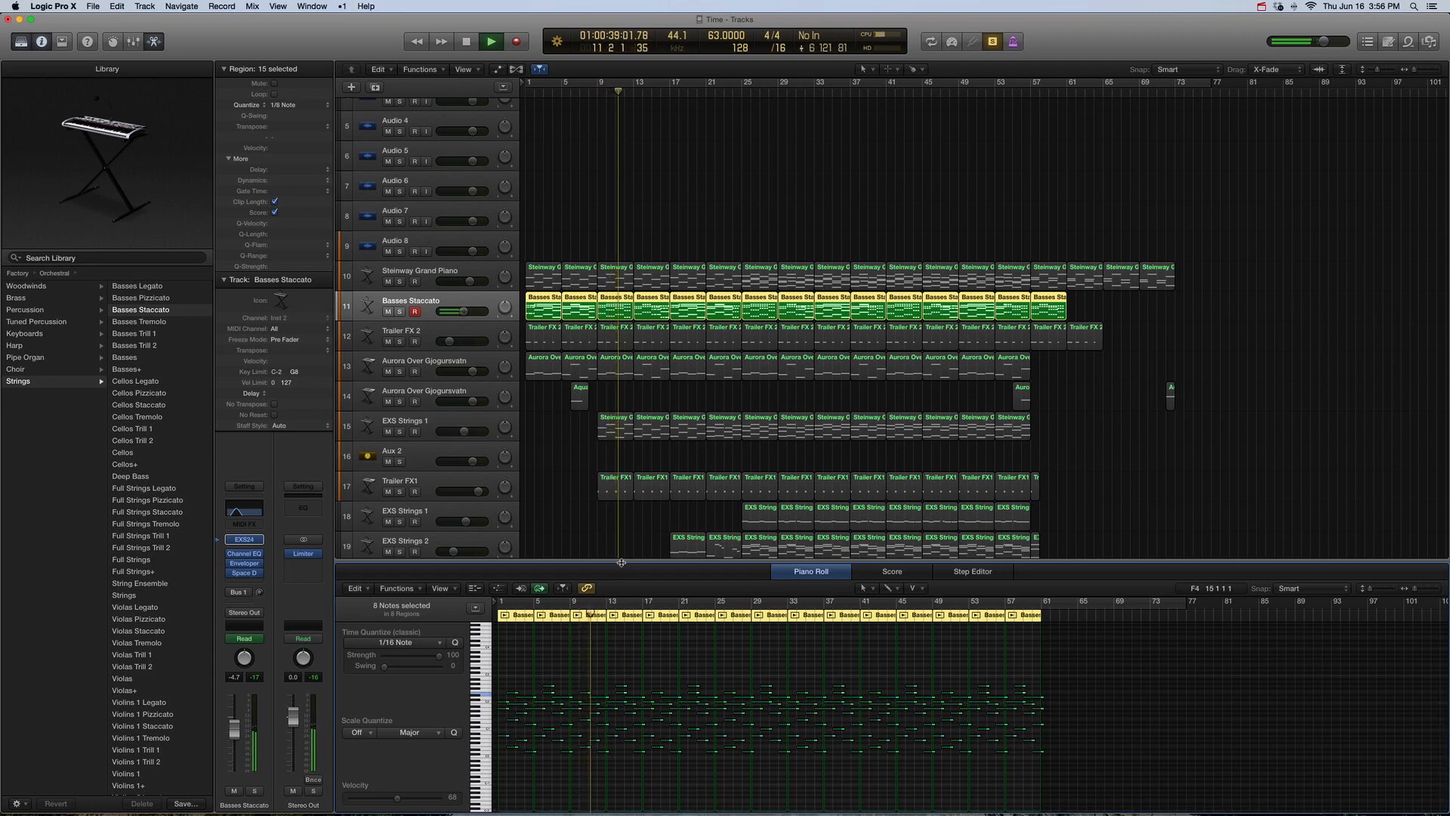
pyautogui.moveTo(621, 562); pyautogui.dragTo(621, 809)
pyautogui.press('space')
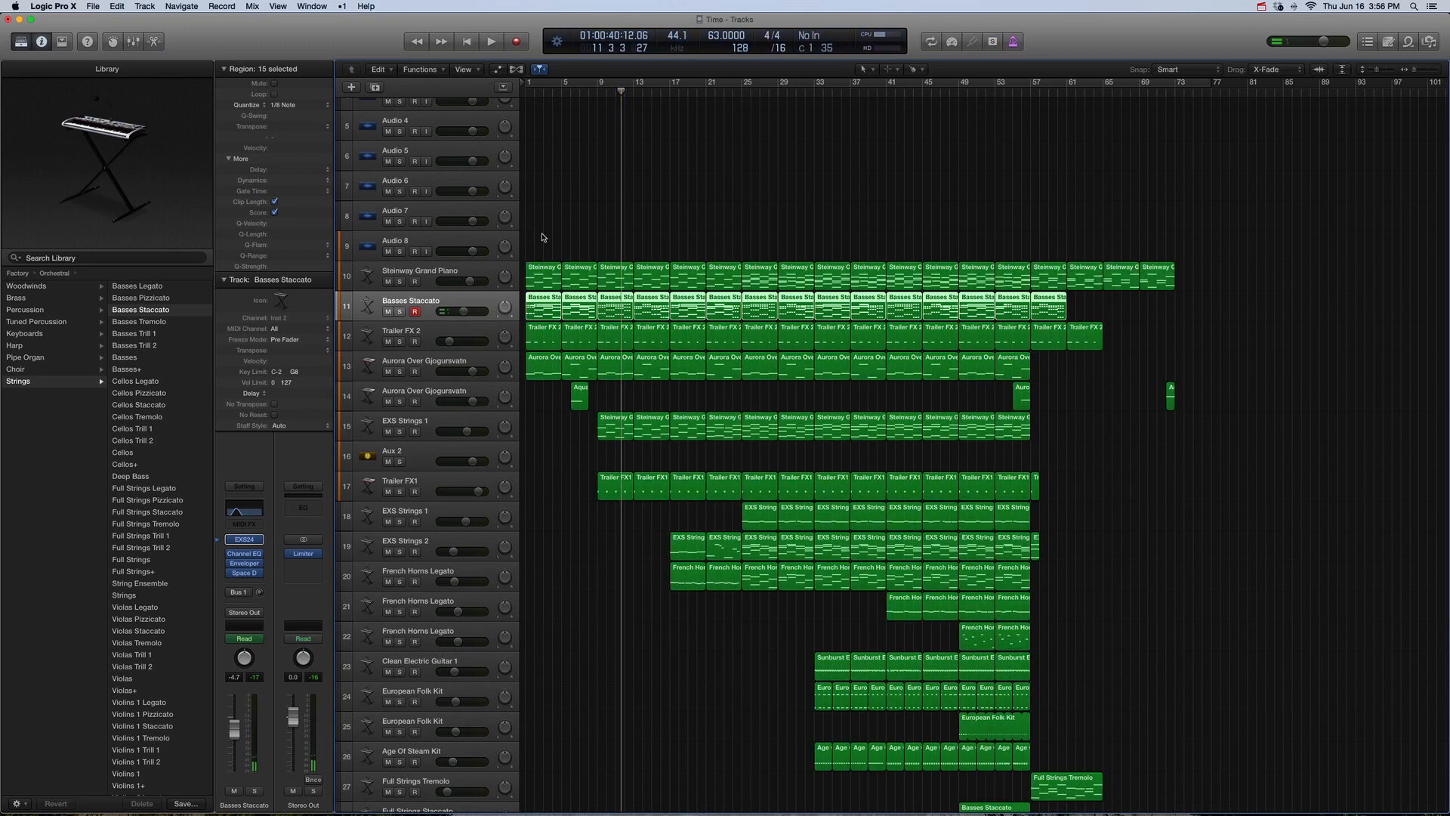
pyautogui.moveTo(545, 241); pyautogui.dragTo(612, 307)
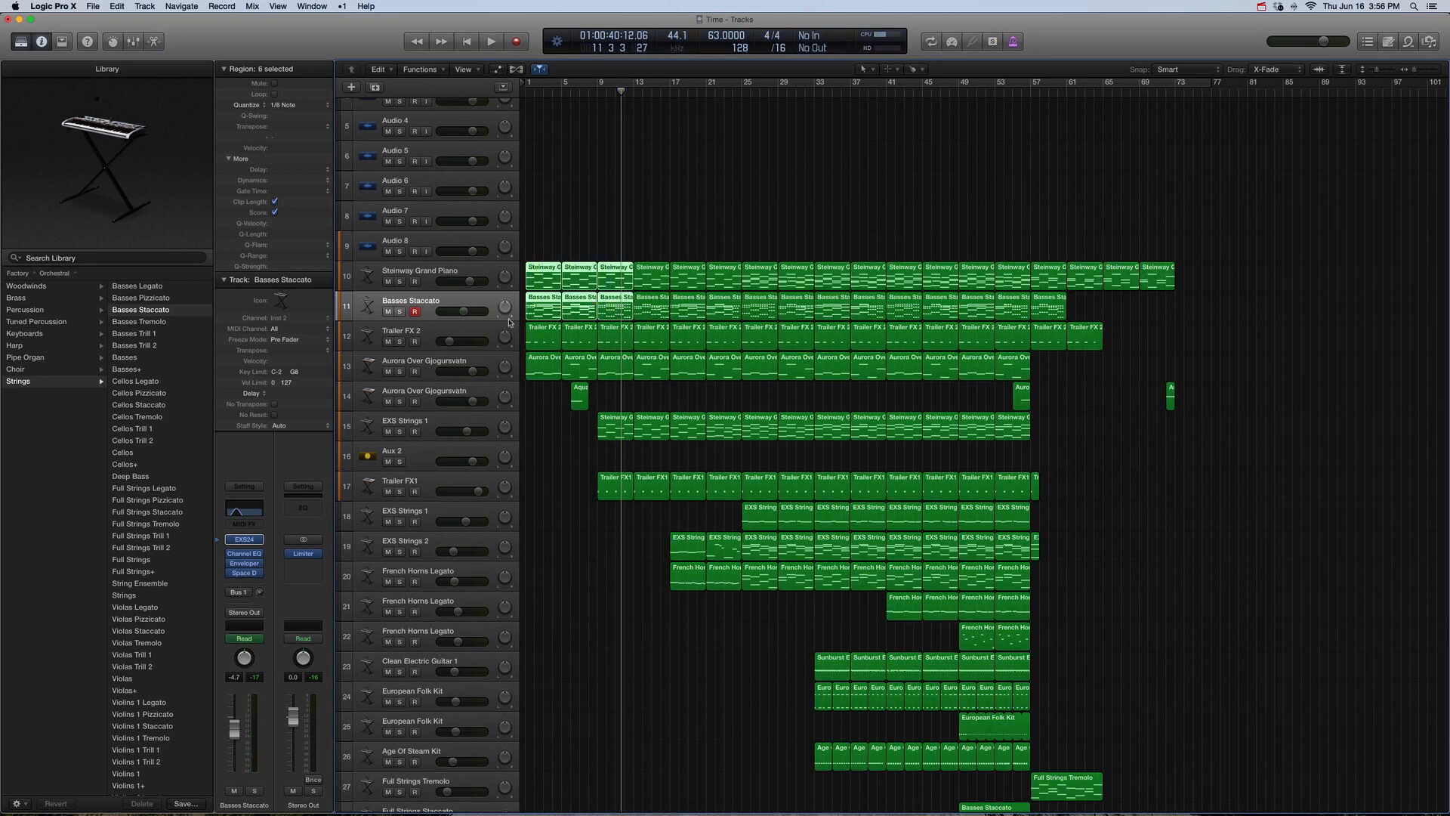
# Step: Select the Trailer FX 2 track and show its instrument in the Library under Textures, FX
pyautogui.click(463, 328)
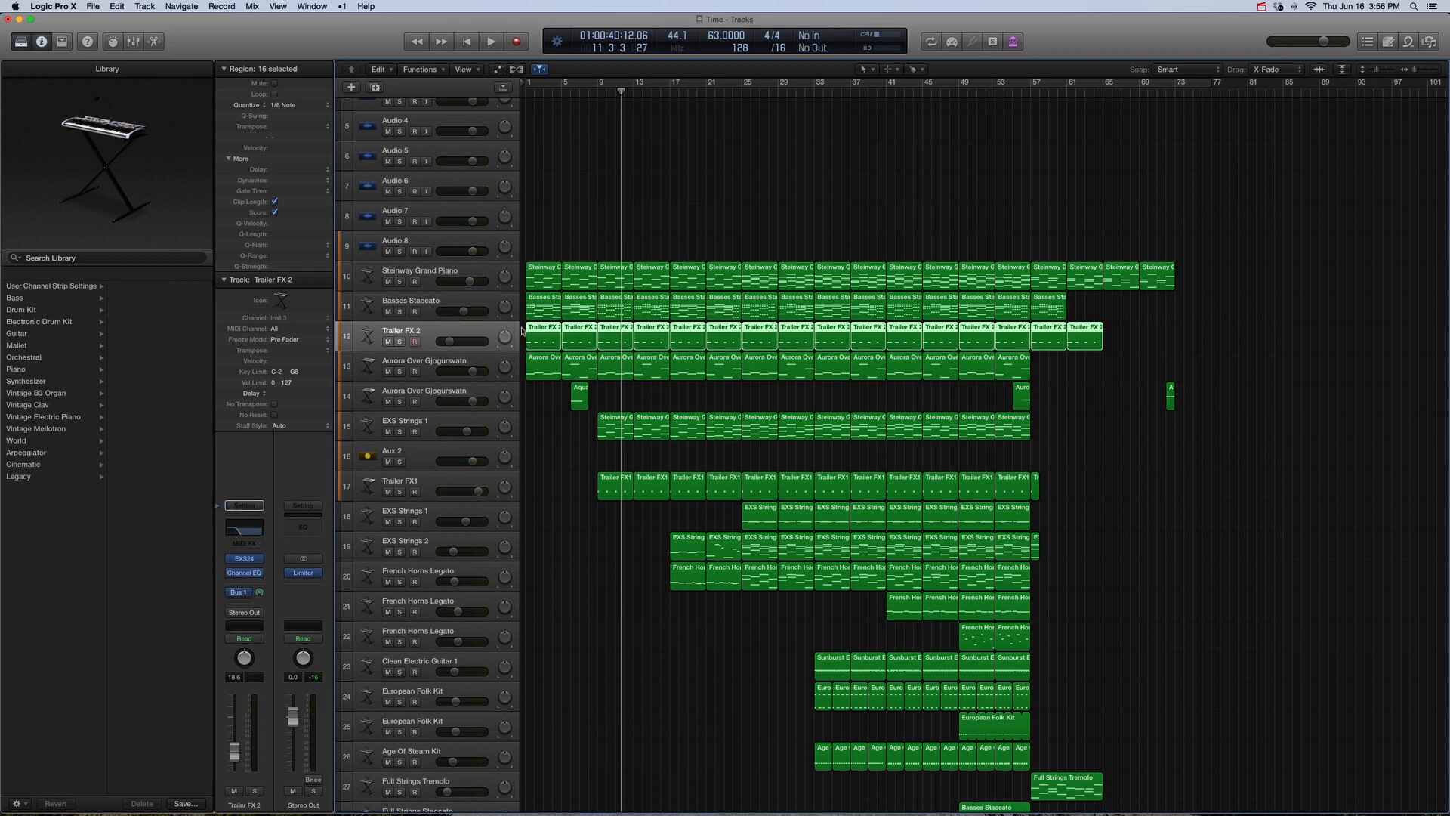
pyautogui.click(220, 563)
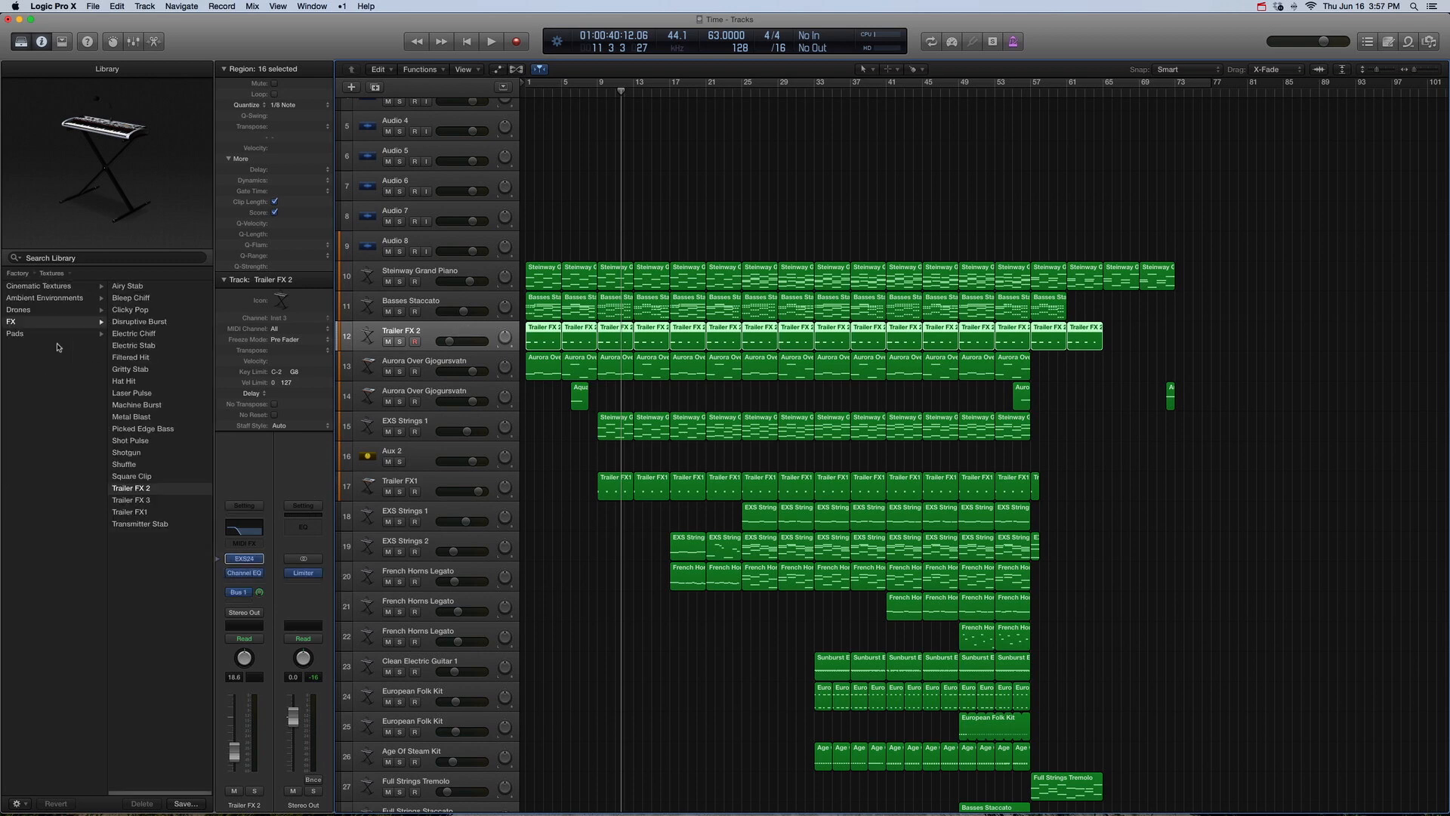
pyautogui.hscroll(-5, 46, 344)
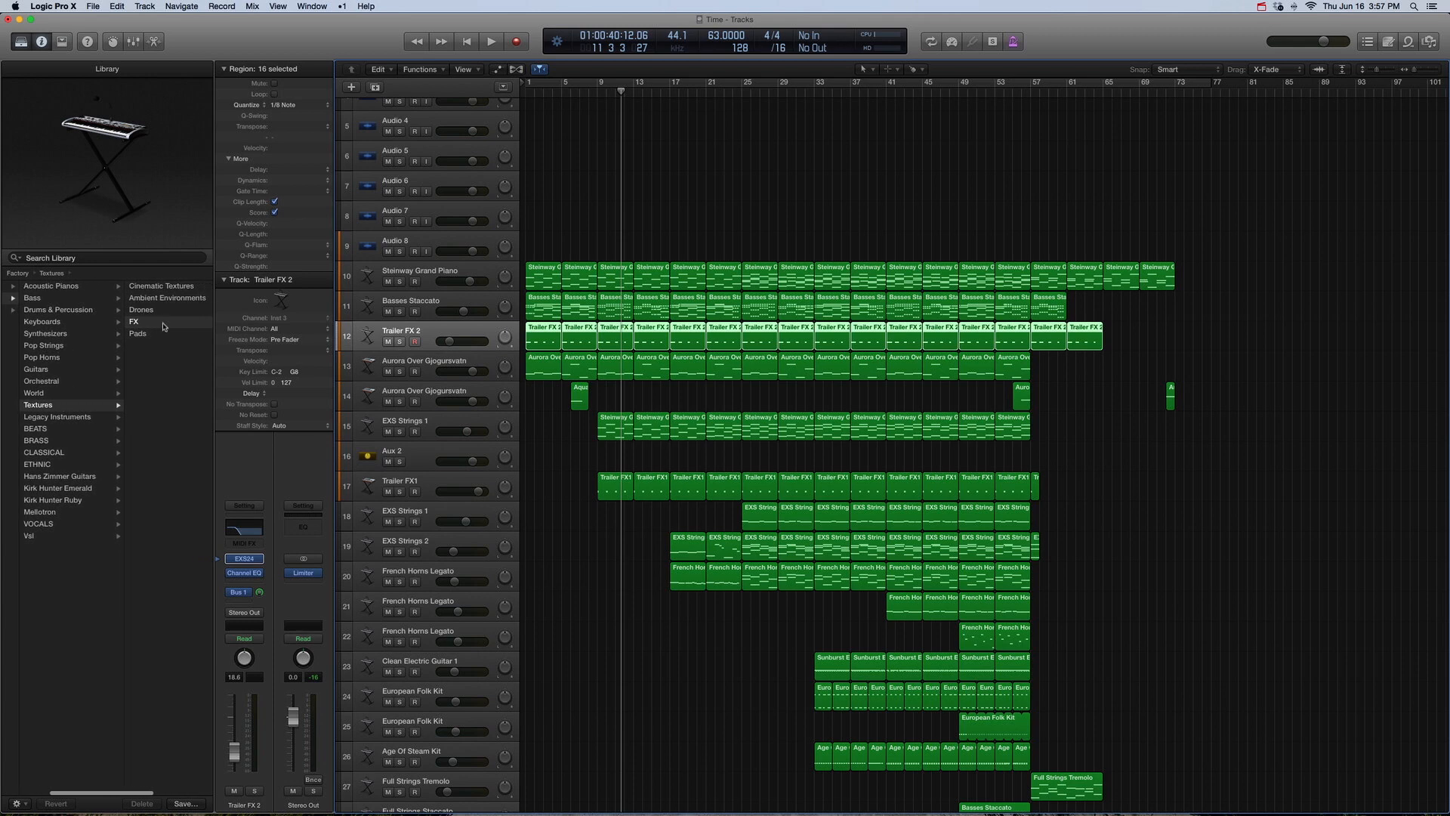
pyautogui.hscroll(5, 151, 468)
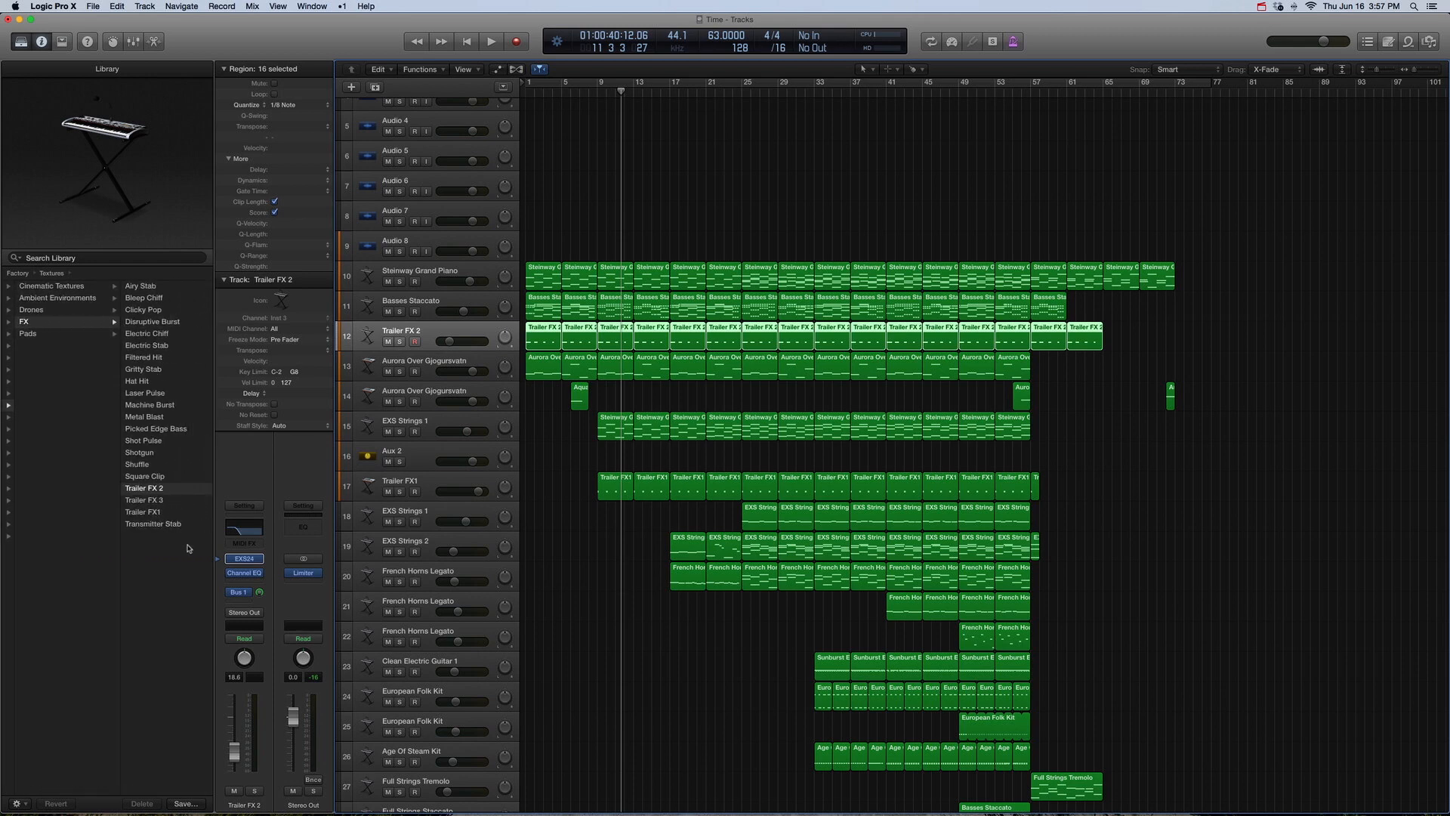
# Step: Show the Trailer FX 2 track's Bus 1 send destination, examine the Space Designer on Aux 1, and close the plug-in
pyautogui.moveTo(242, 594)
pyautogui.click(236, 593)
pyautogui.click(304, 572)
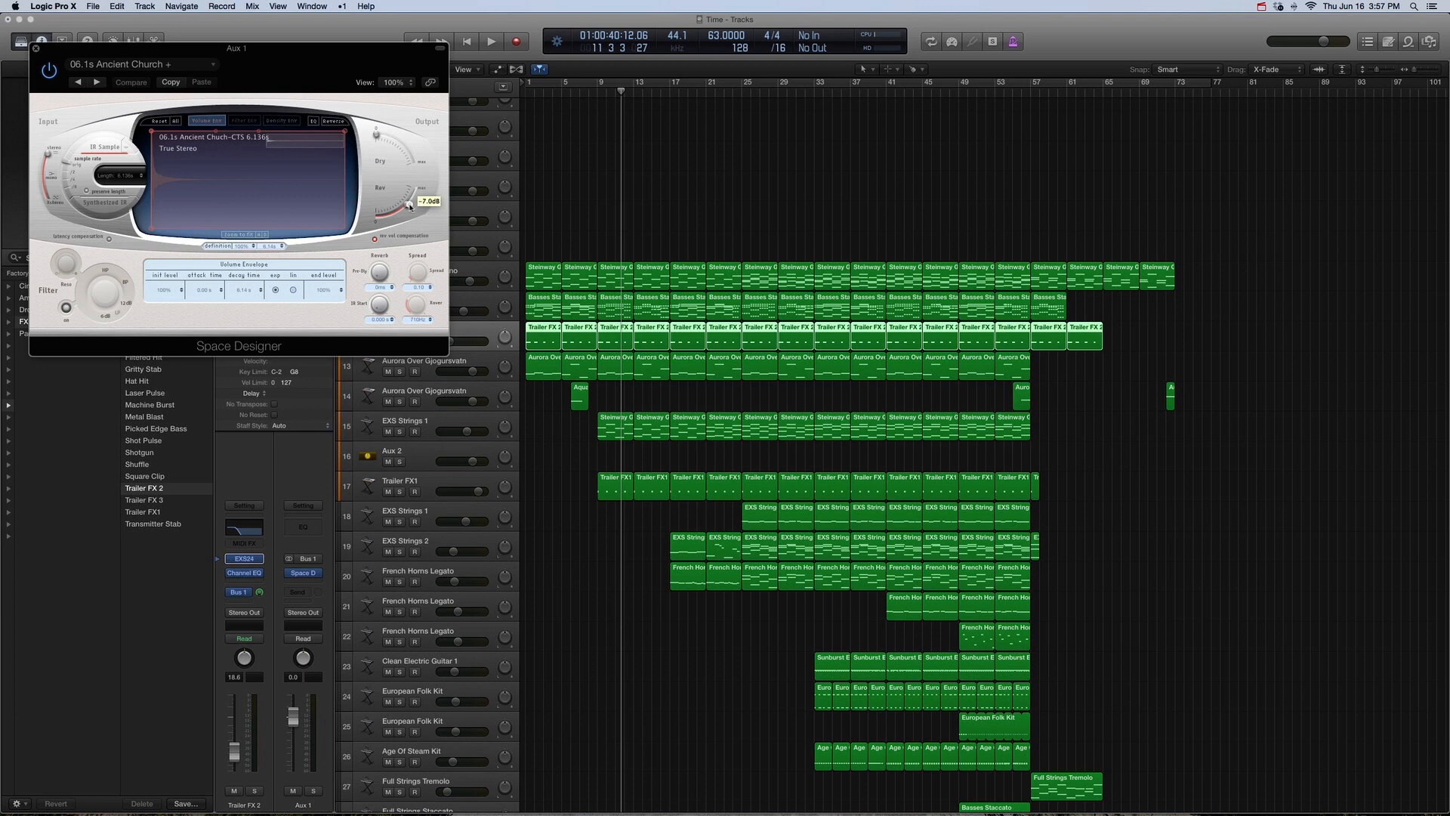
pyautogui.click(35, 49)
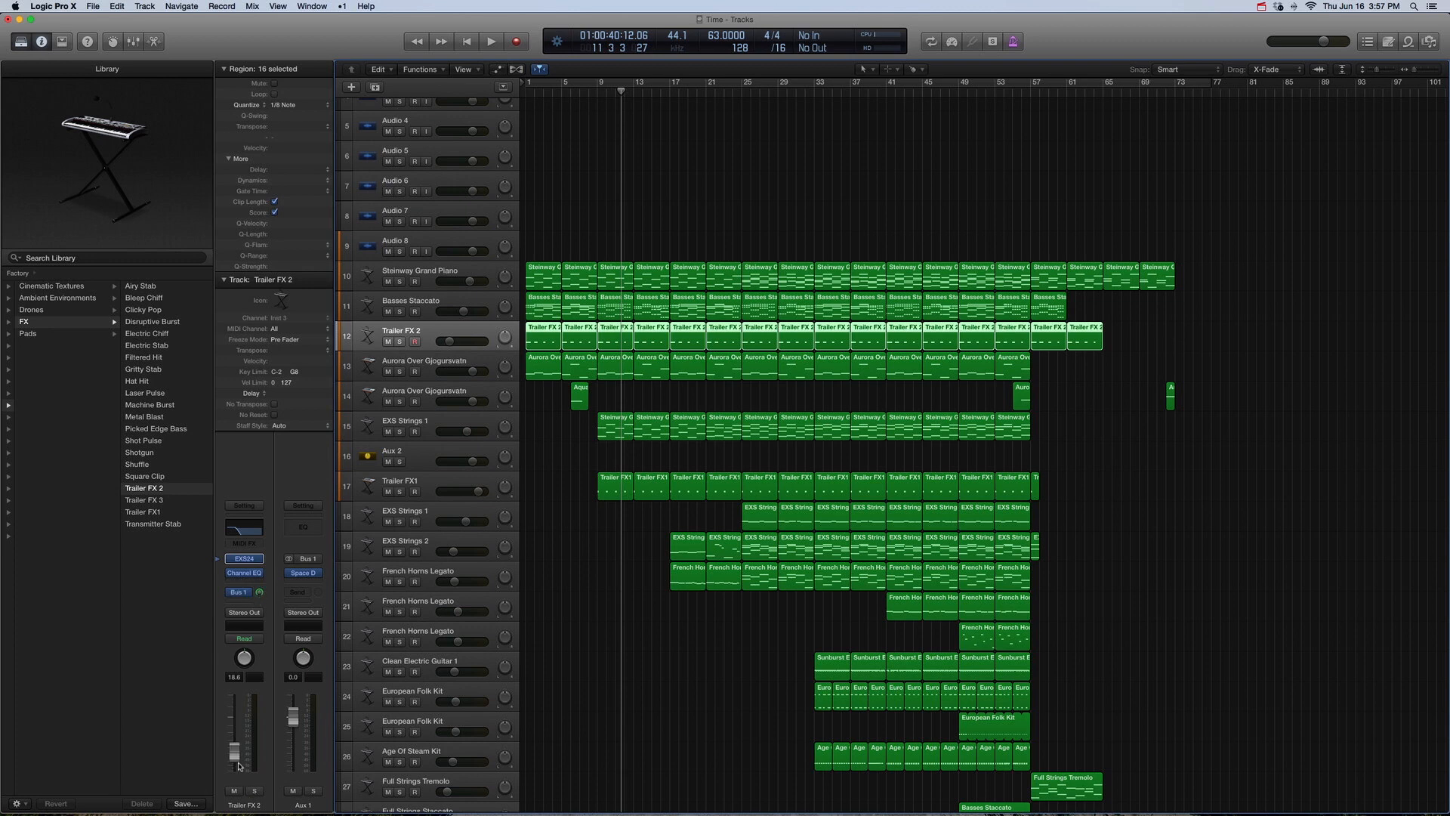
# Step: Solo the Trailer FX 2 regions, then open the track's Channel EQ, examine its curve, and close it
pyautogui.hotkey('ctrl', 's')
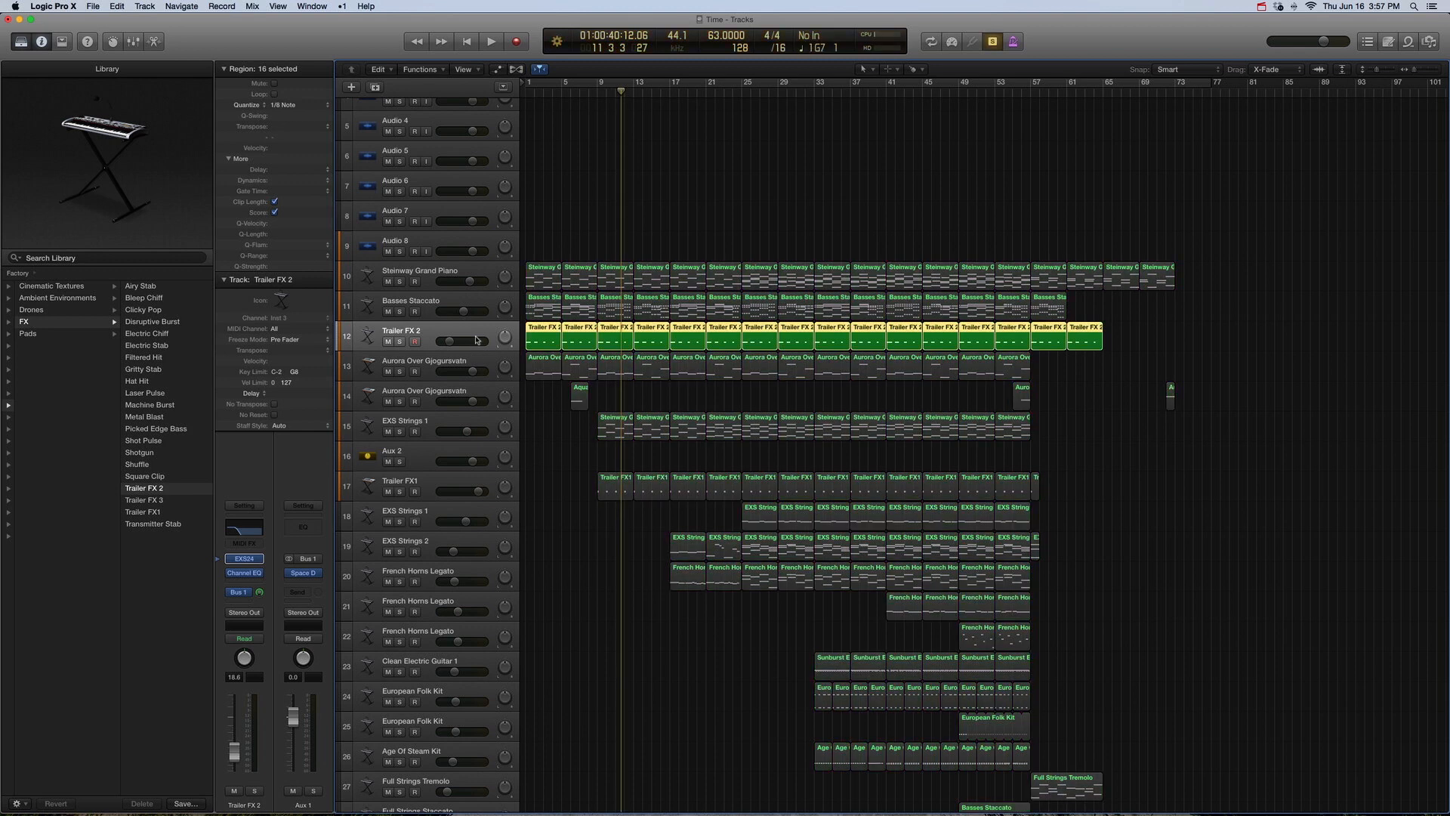
pyautogui.press(',')
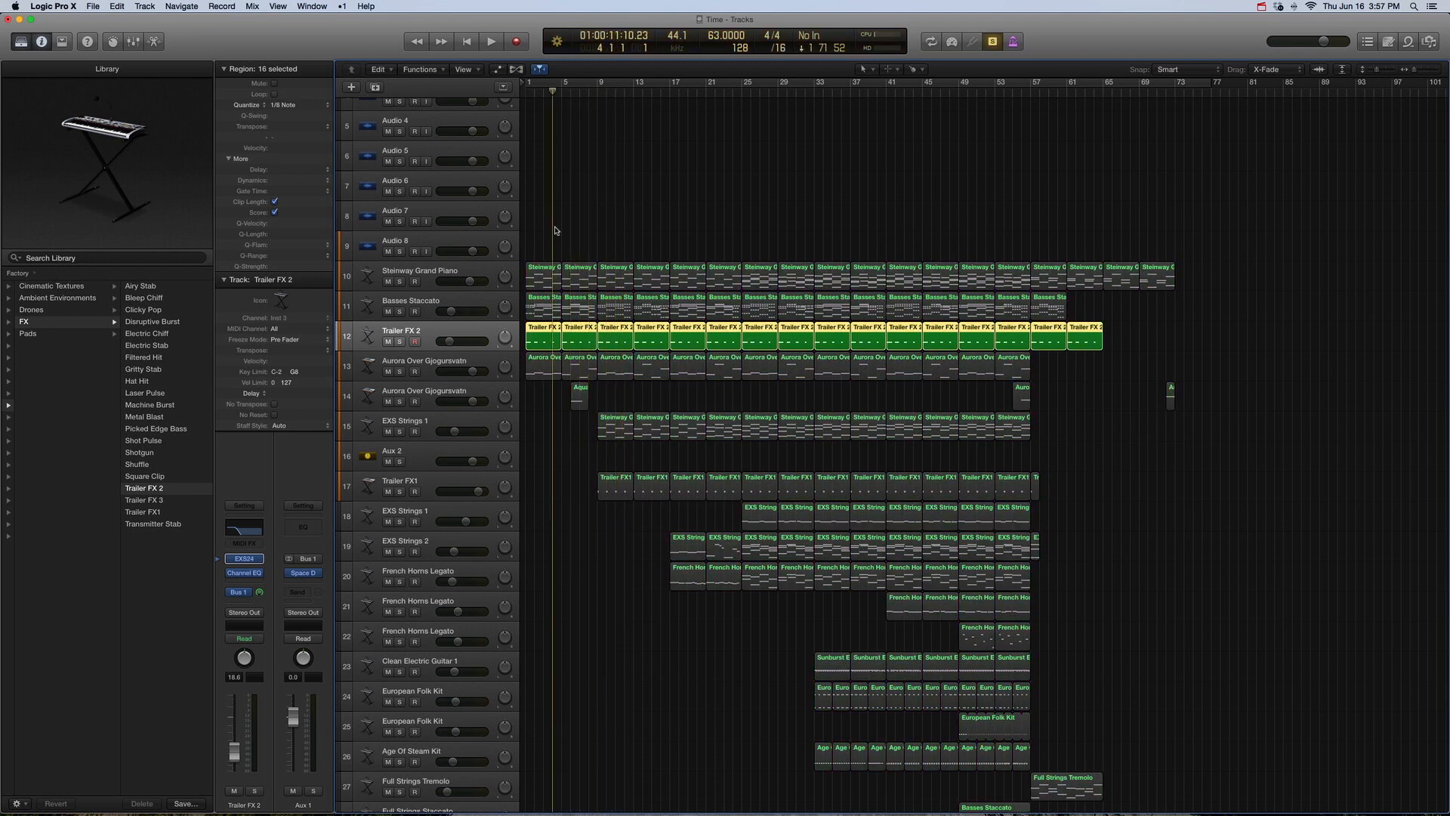
pyautogui.click(248, 574)
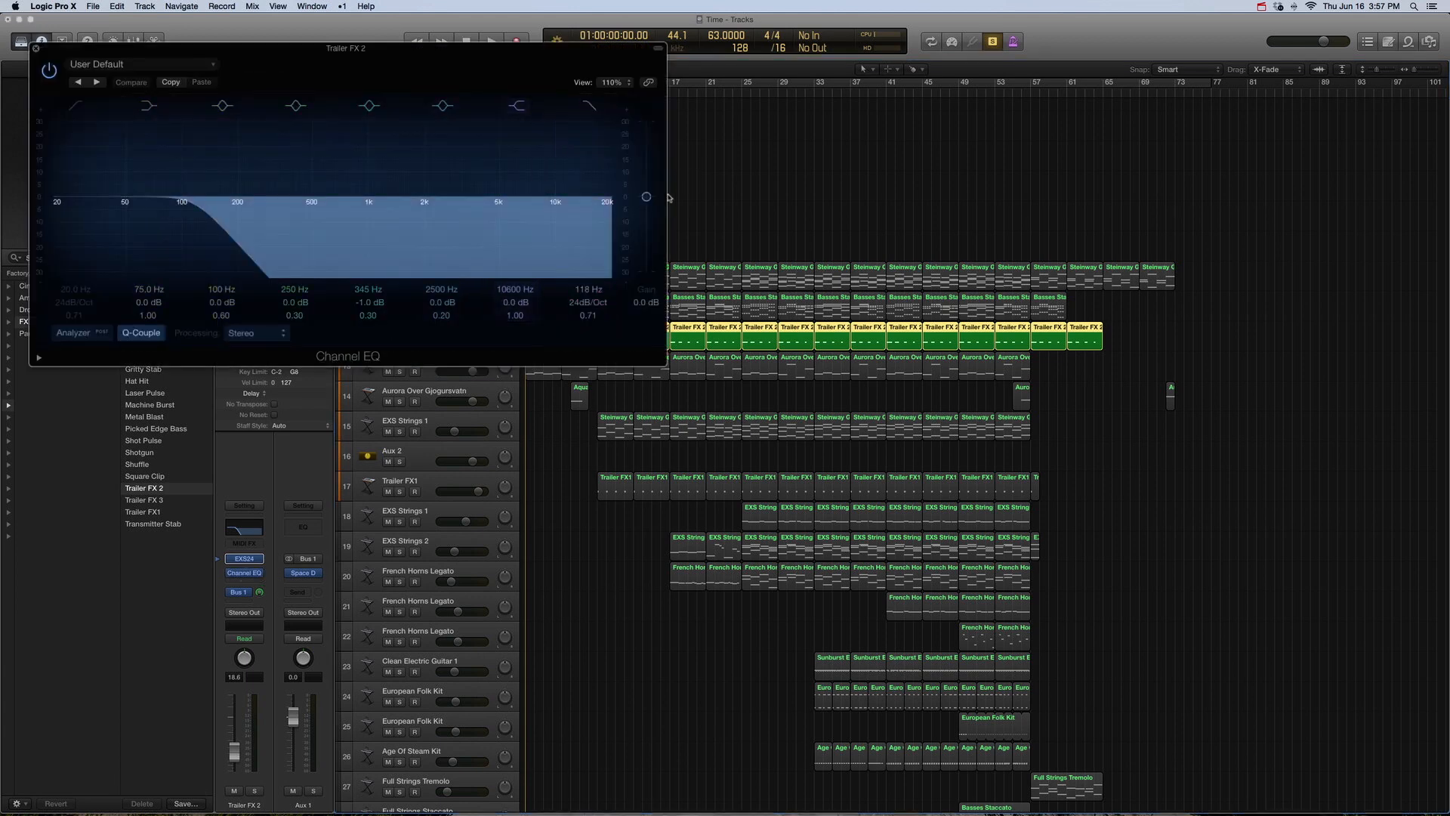
pyautogui.click(36, 51)
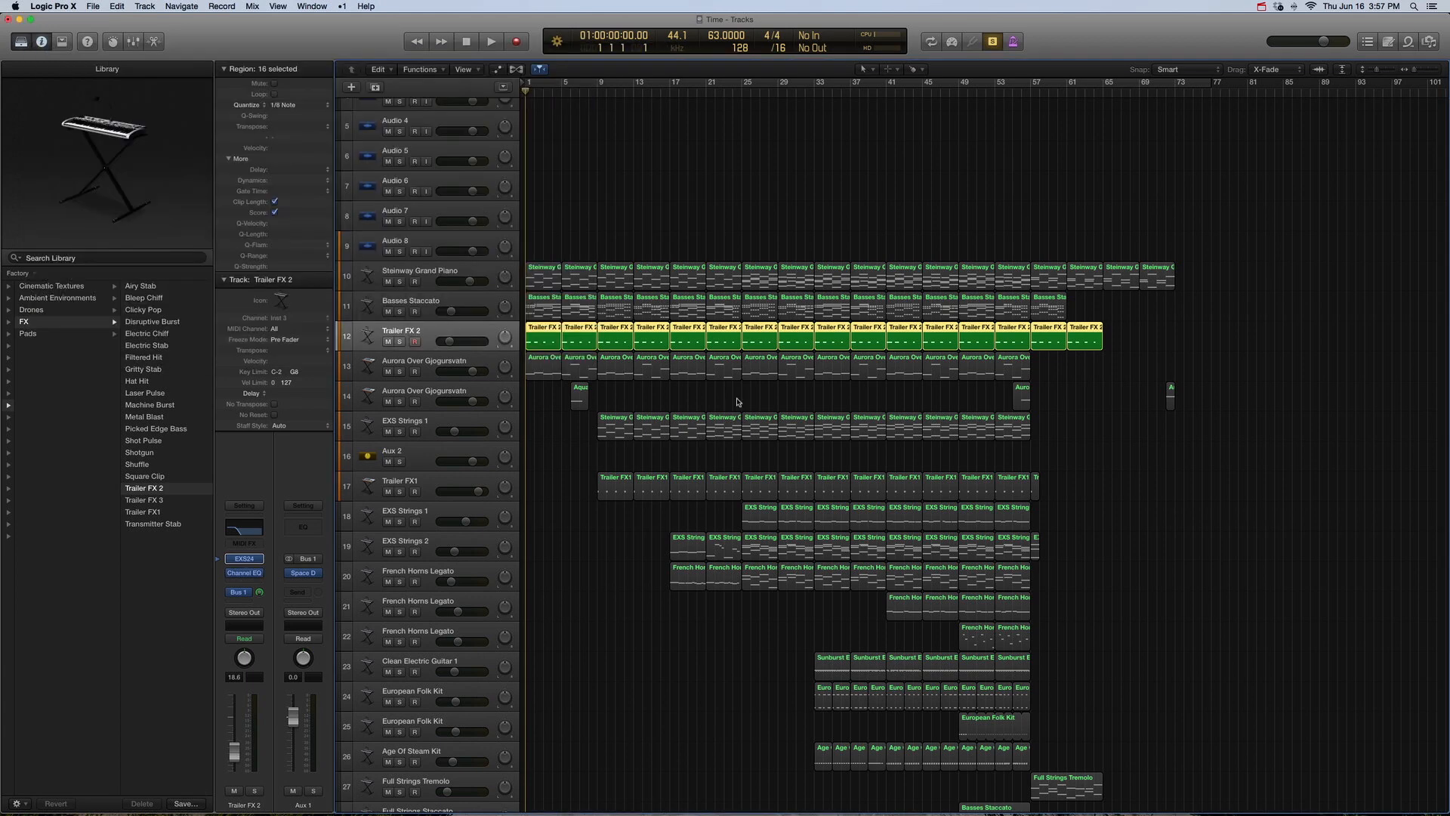
# Step: Play the soloed Trailer FX 2 regions briefly from the start of the song, stop, and turn solo off
pyautogui.press('space')
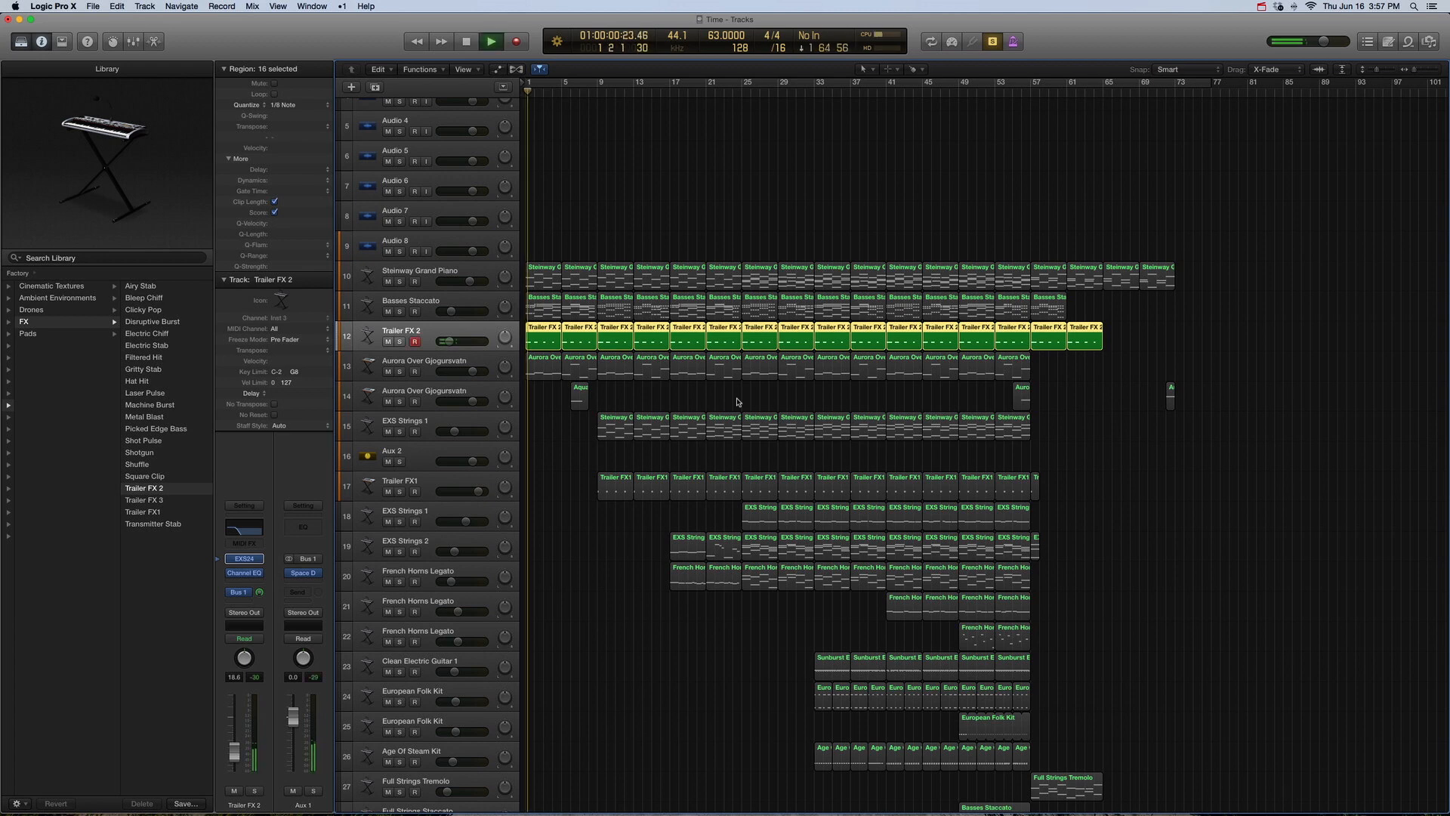
pyautogui.press('space')
pyautogui.press('super+a')
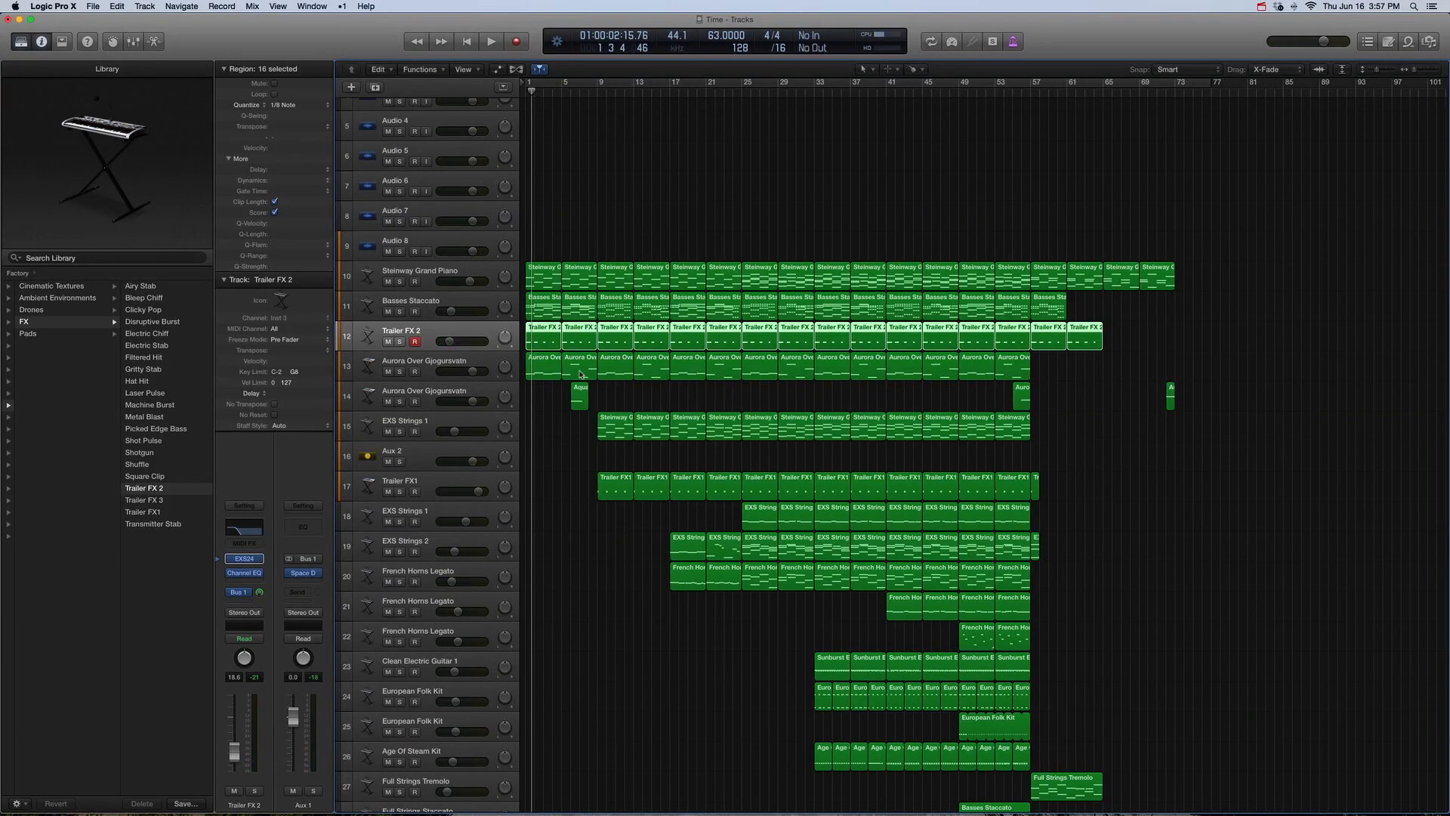
# Step: Open Alchemy on the first Aurora Over Gjogursvatn track, move its window clear of the track list, examine the preset, and close it
pyautogui.click(437, 358)
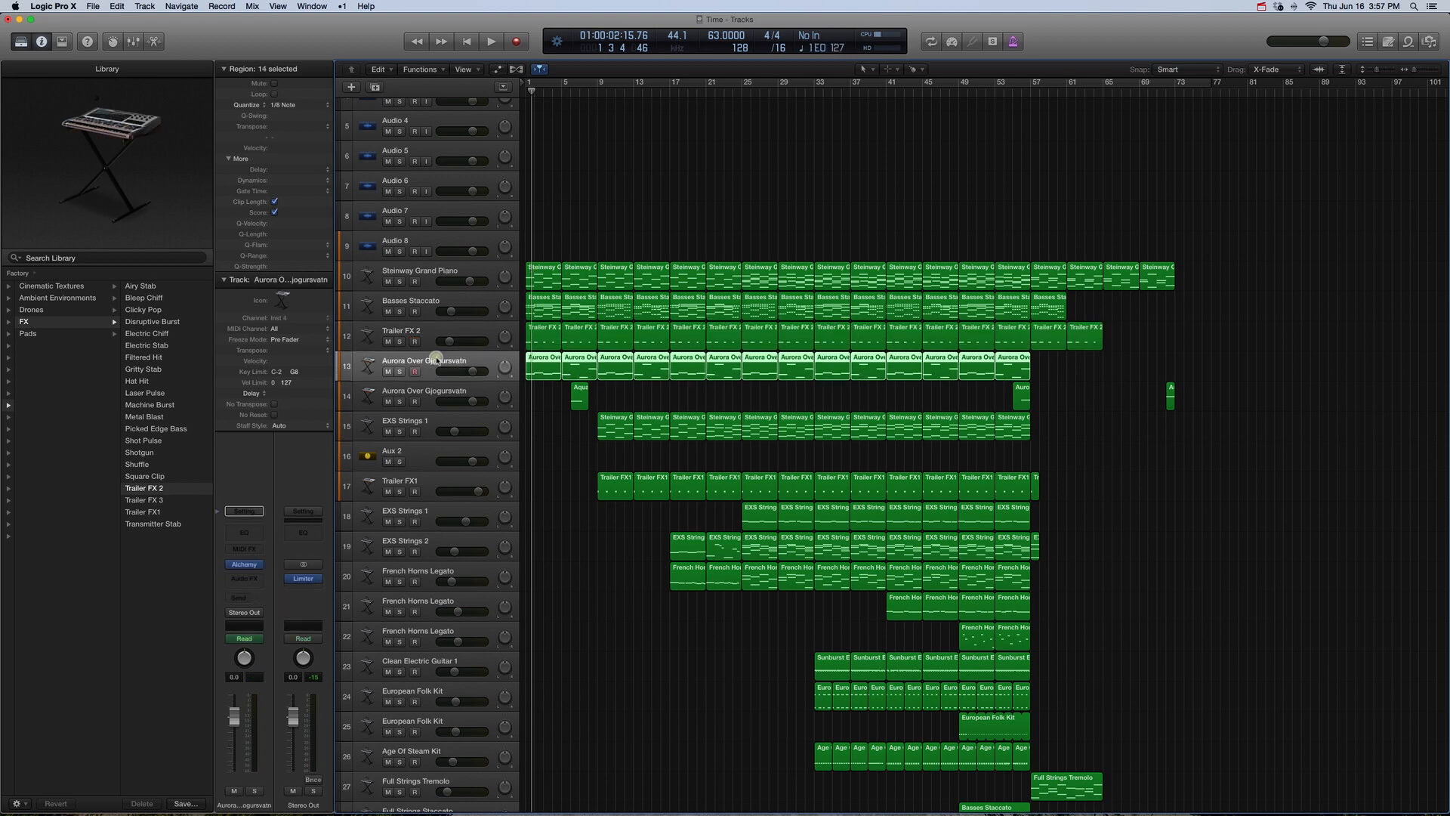
pyautogui.click(246, 566)
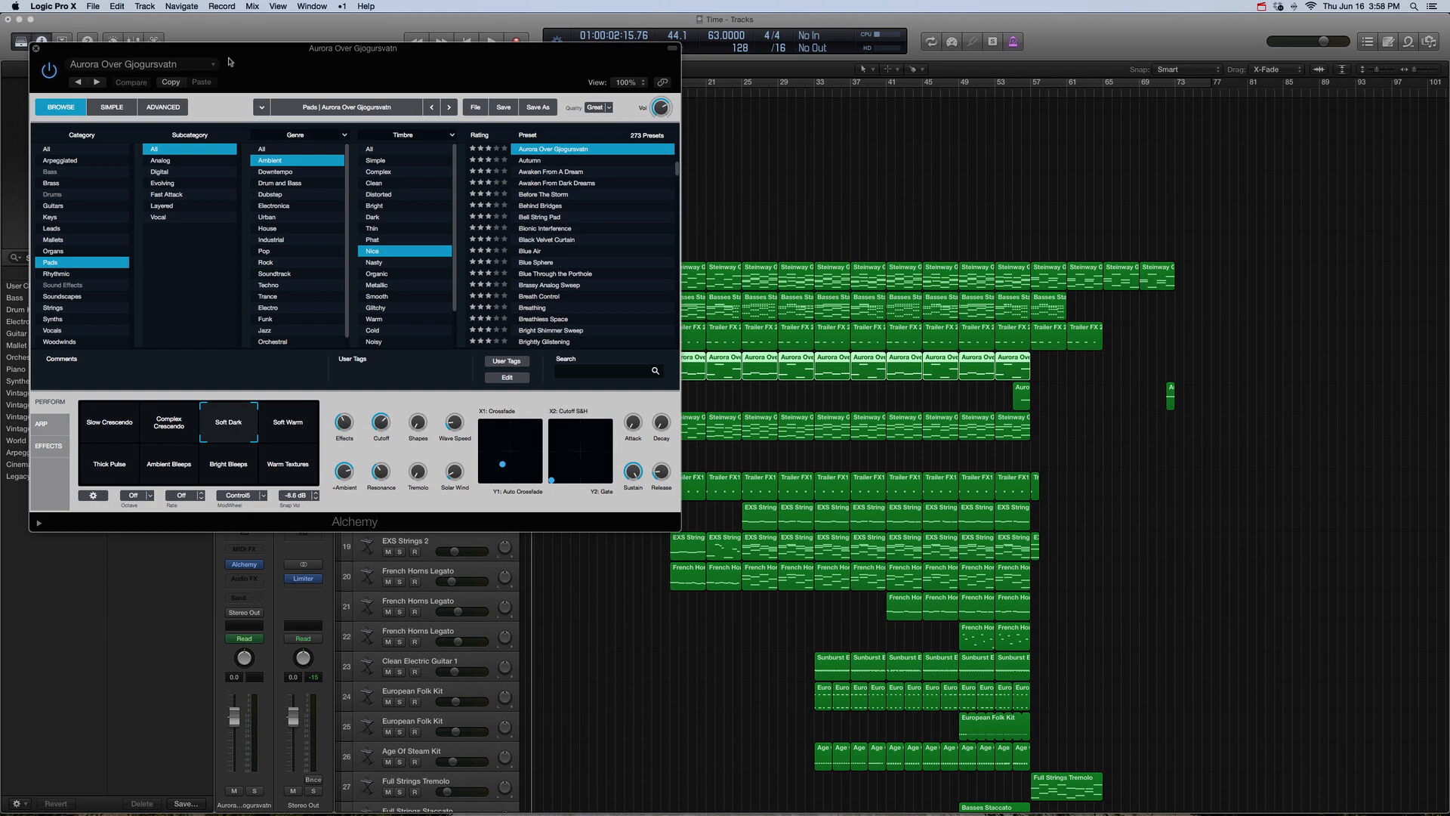
pyautogui.moveTo(231, 58); pyautogui.dragTo(809, 200)
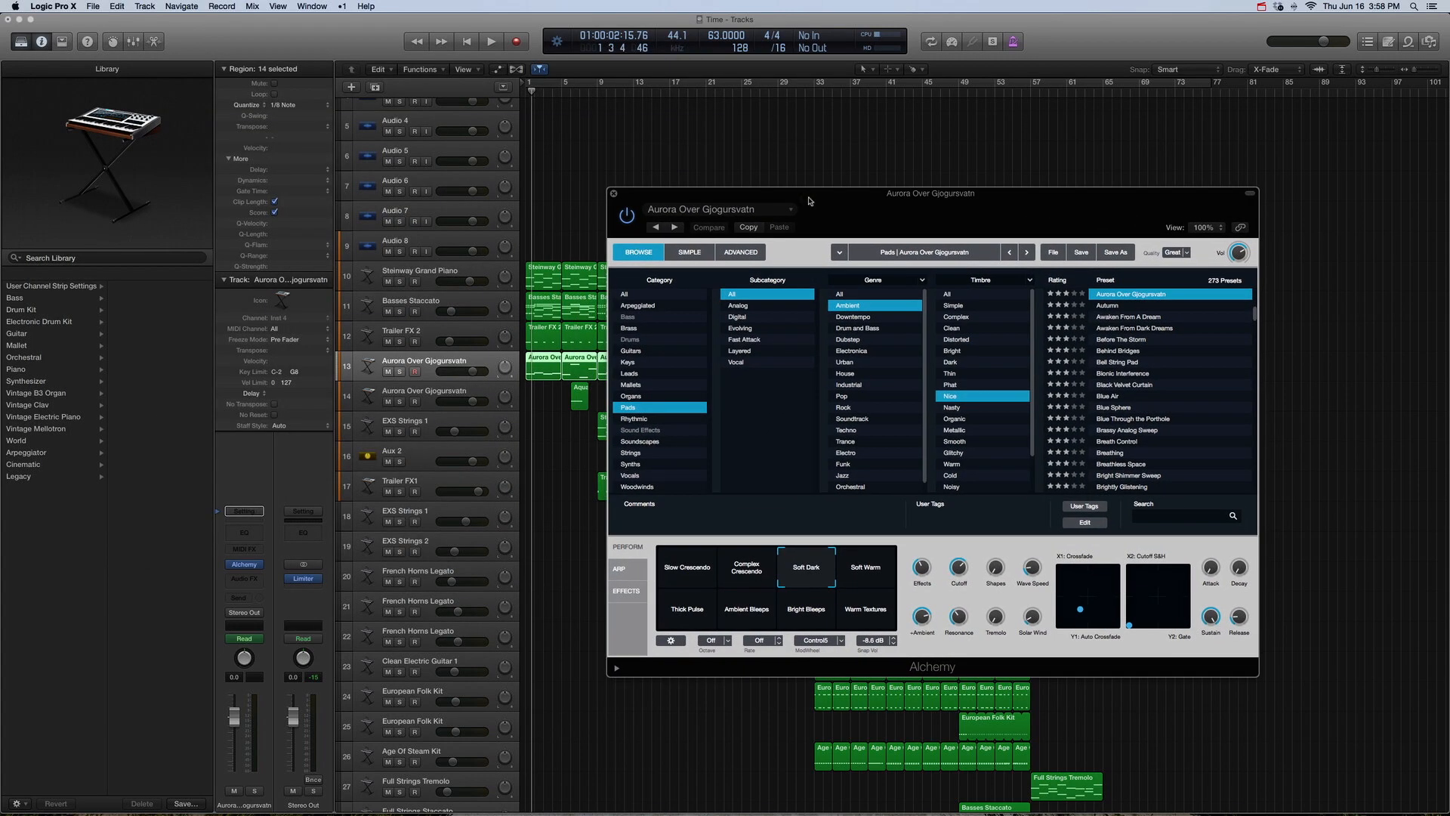
pyautogui.click(613, 193)
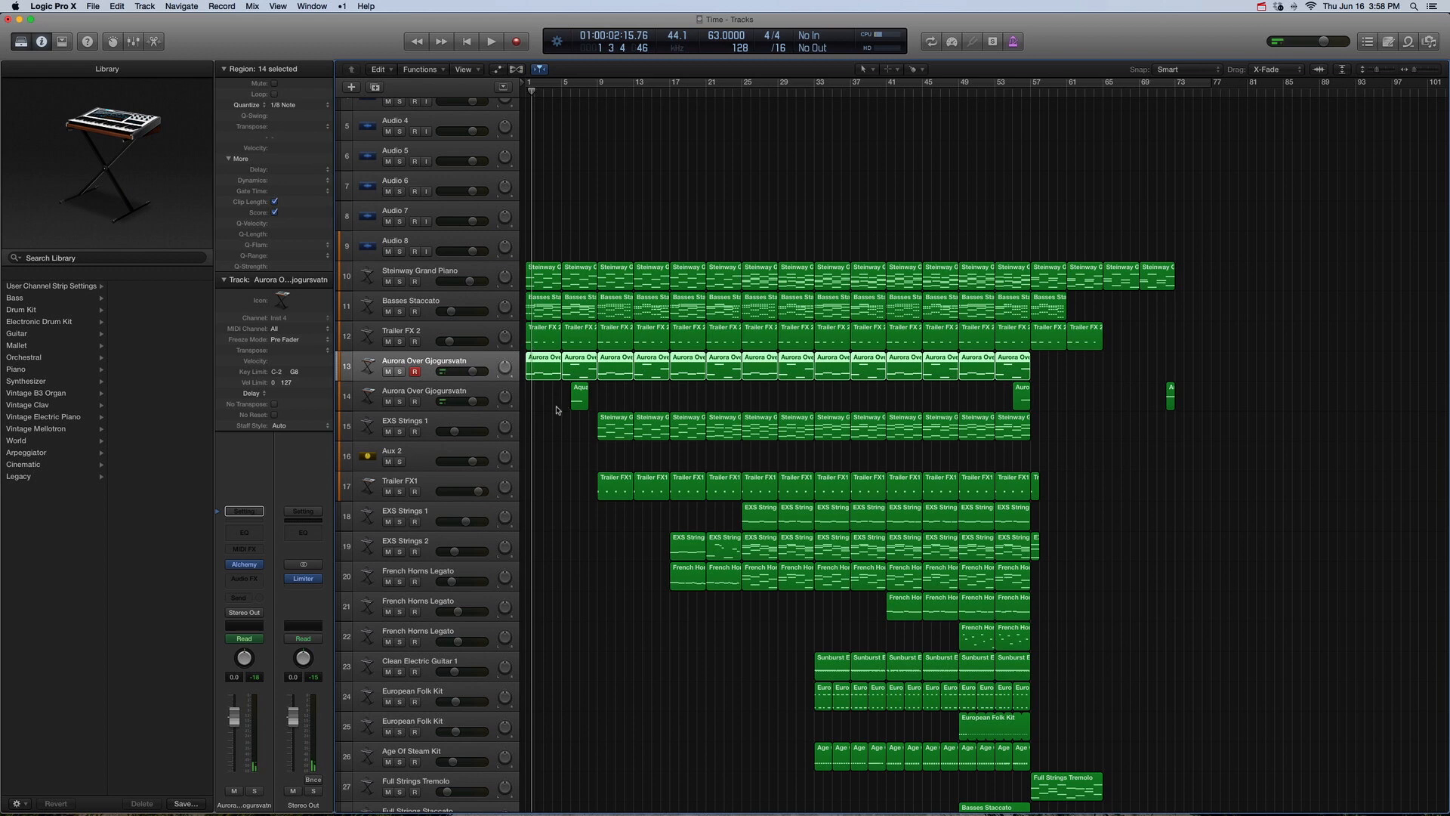
# Step: Point out the three short regions on the second Aurora Over Gjogursvatn track by selecting each one in turn
pyautogui.click(579, 397)
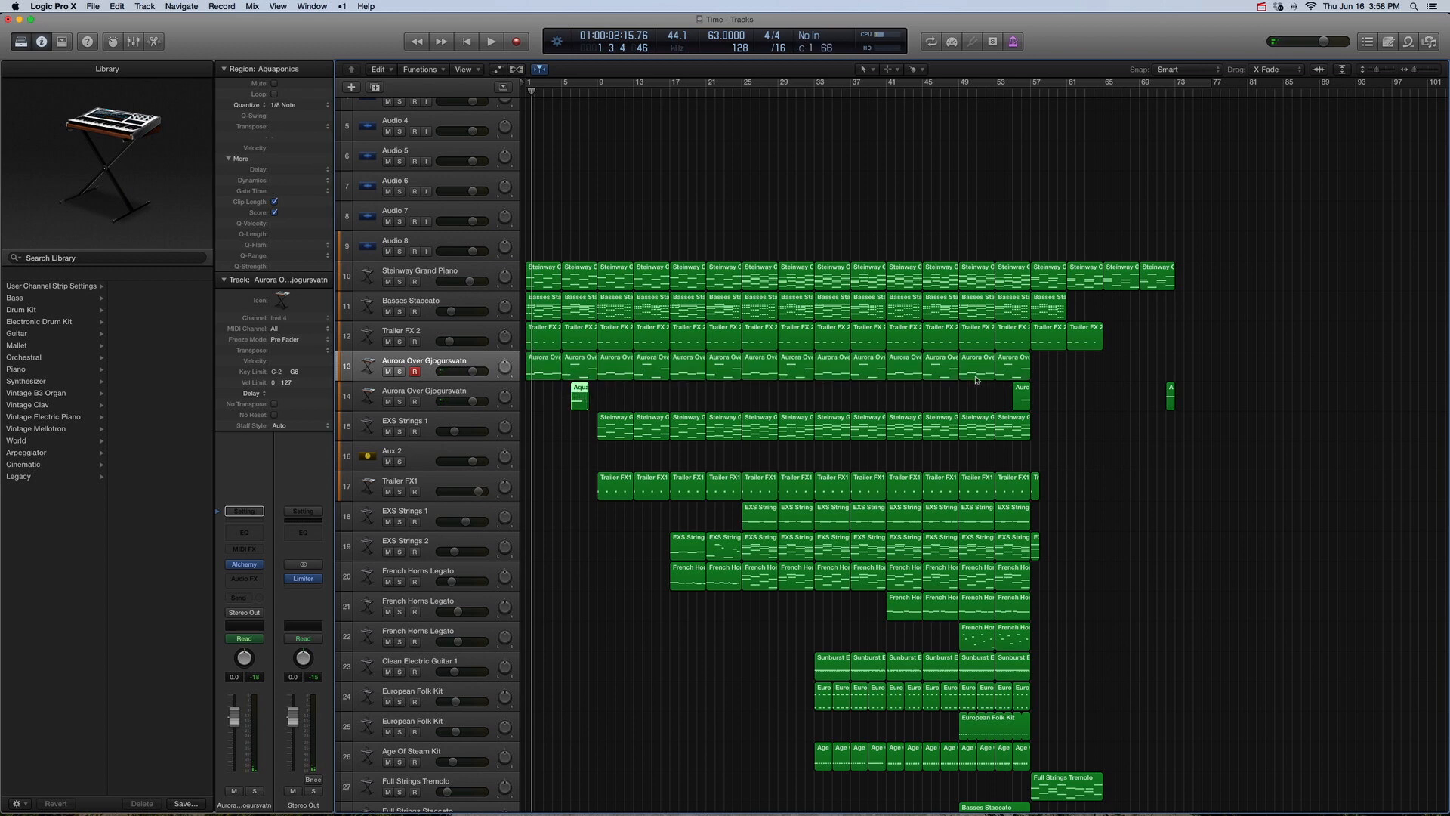
pyautogui.click(1021, 396)
pyautogui.click(1171, 396)
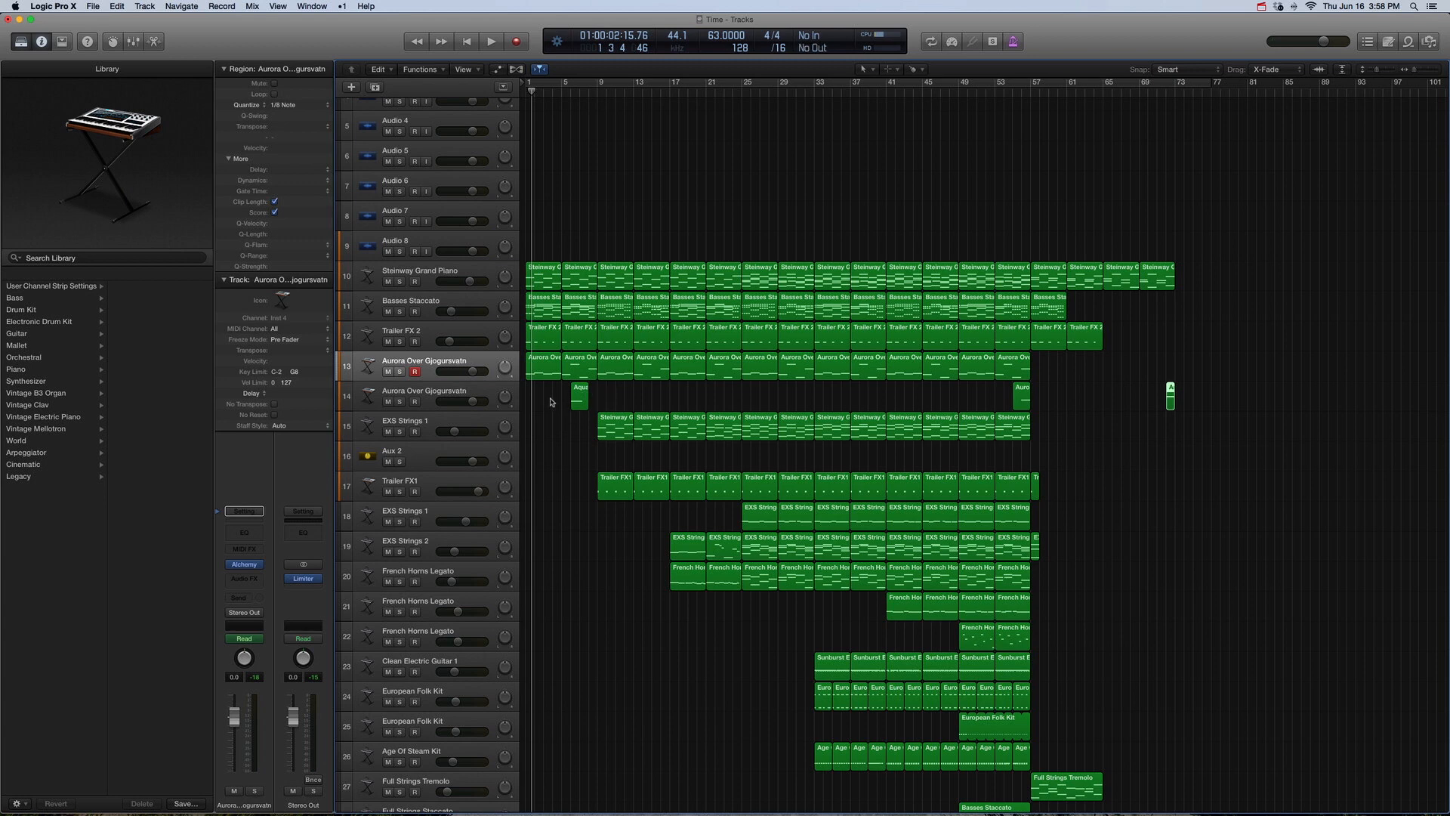
# Step: Solo the first regions of the piano, basses, Trailer FX 2 and Aurora tracks together and play them from the song start
pyautogui.click(550, 402)
pyautogui.press('Return')
pyautogui.moveTo(545, 416); pyautogui.dragTo(528, 266)
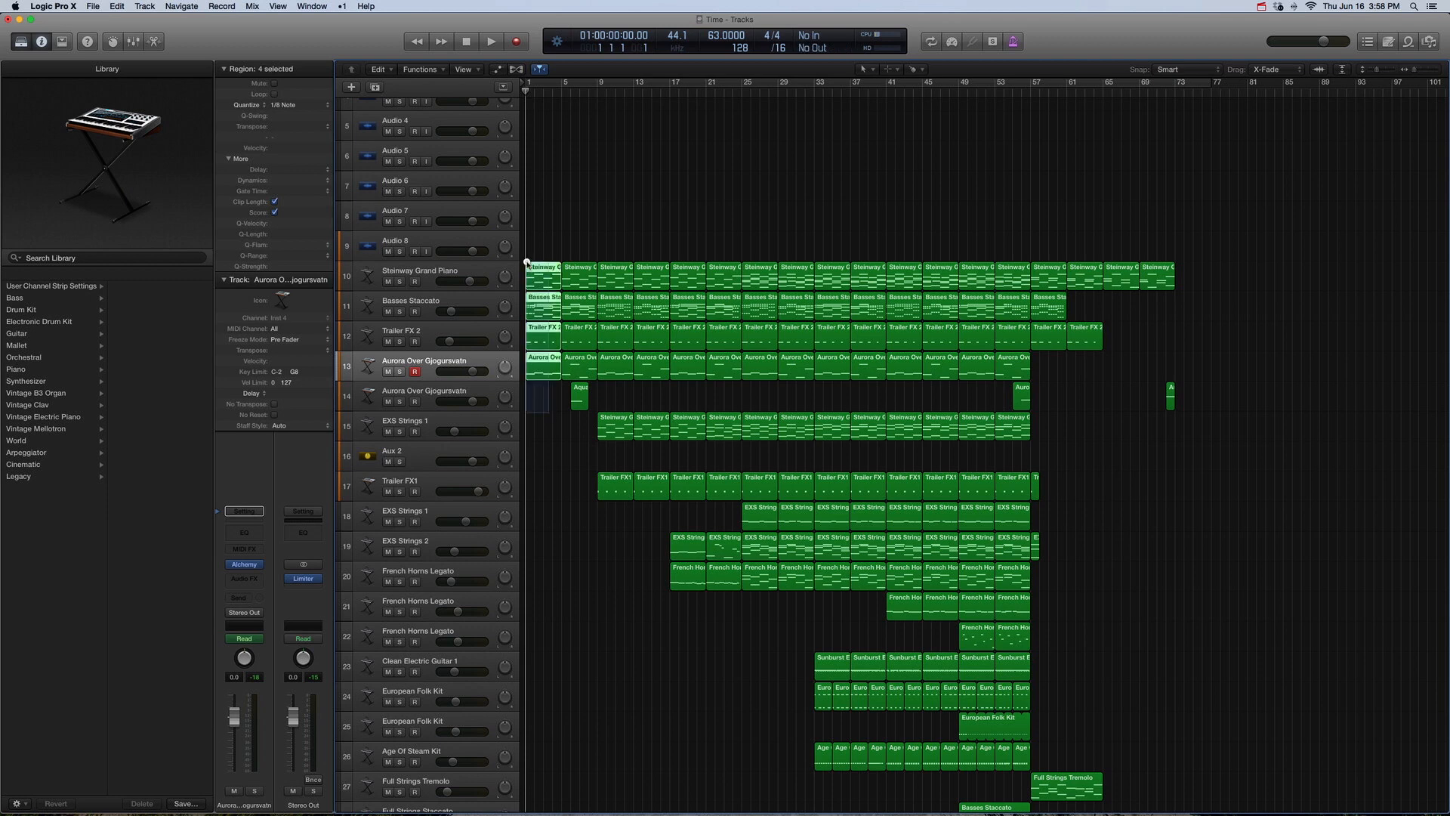
pyautogui.hotkey('ctrl', 's')
pyautogui.press('space')
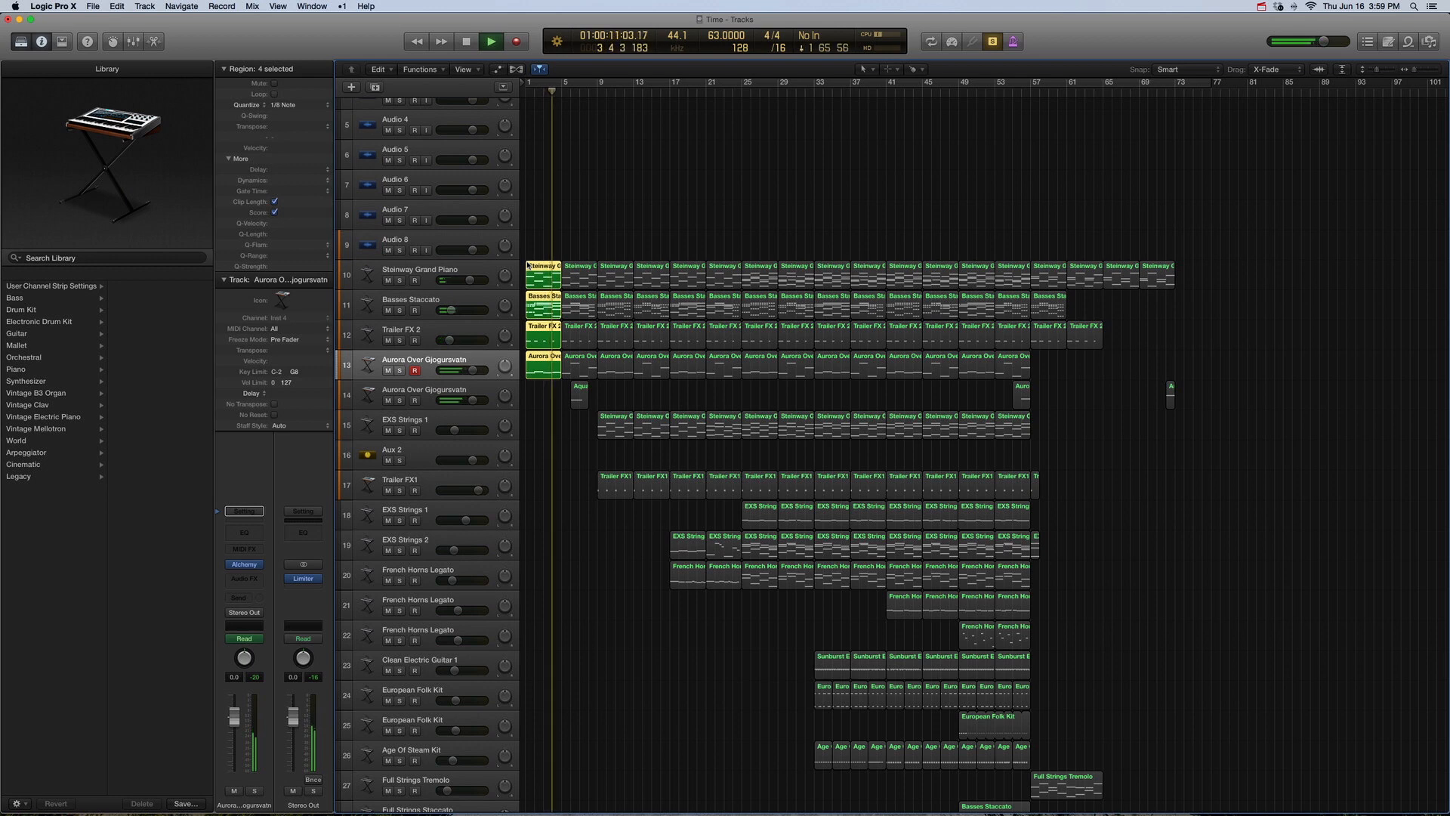
# Step: Stop playback, examine the first short region on the second Aurora Over Gjogursvatn track in the Piano Roll, and close the editor
pyautogui.press('space')
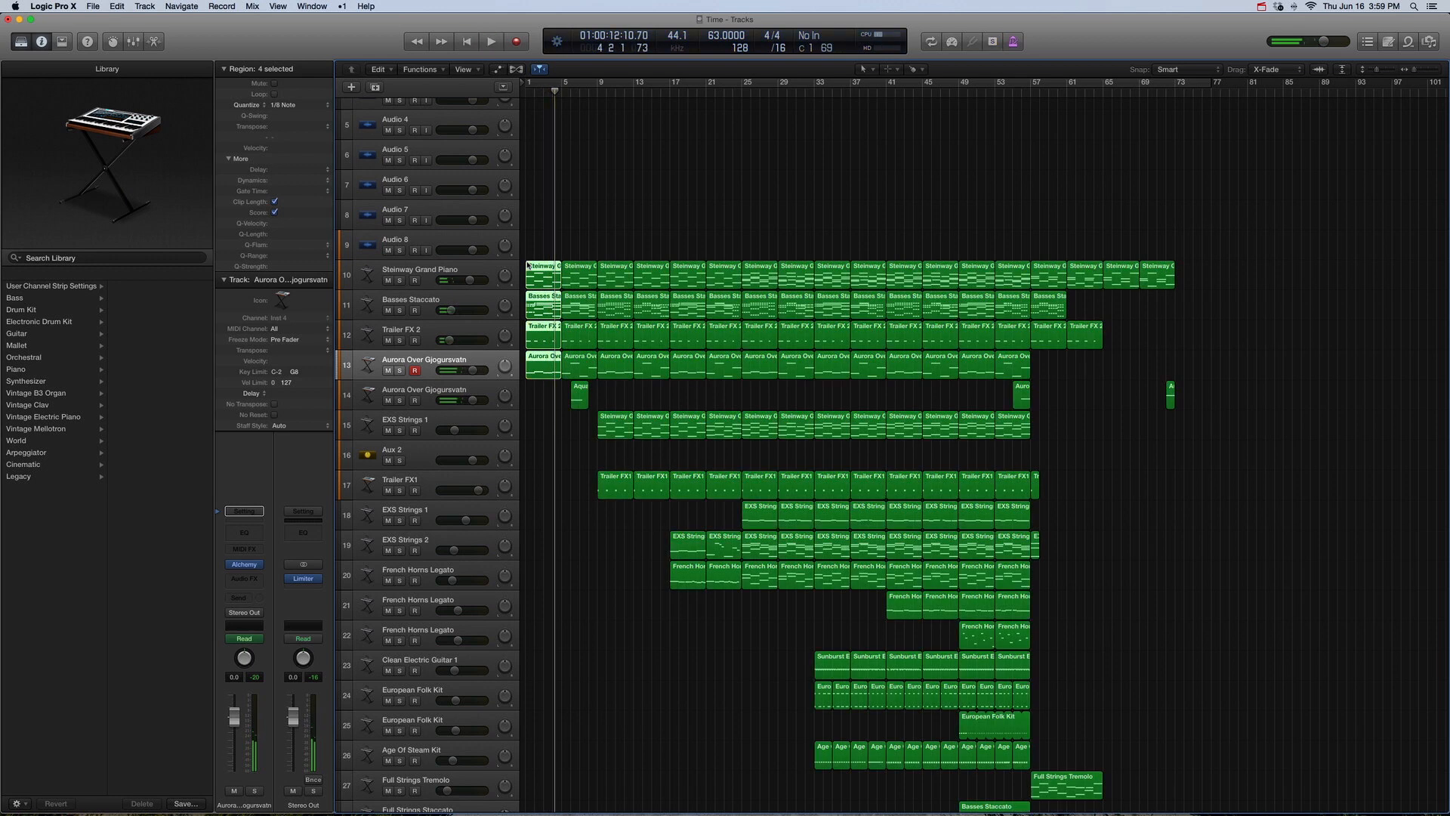
pyautogui.click(551, 411)
pyautogui.click(579, 397)
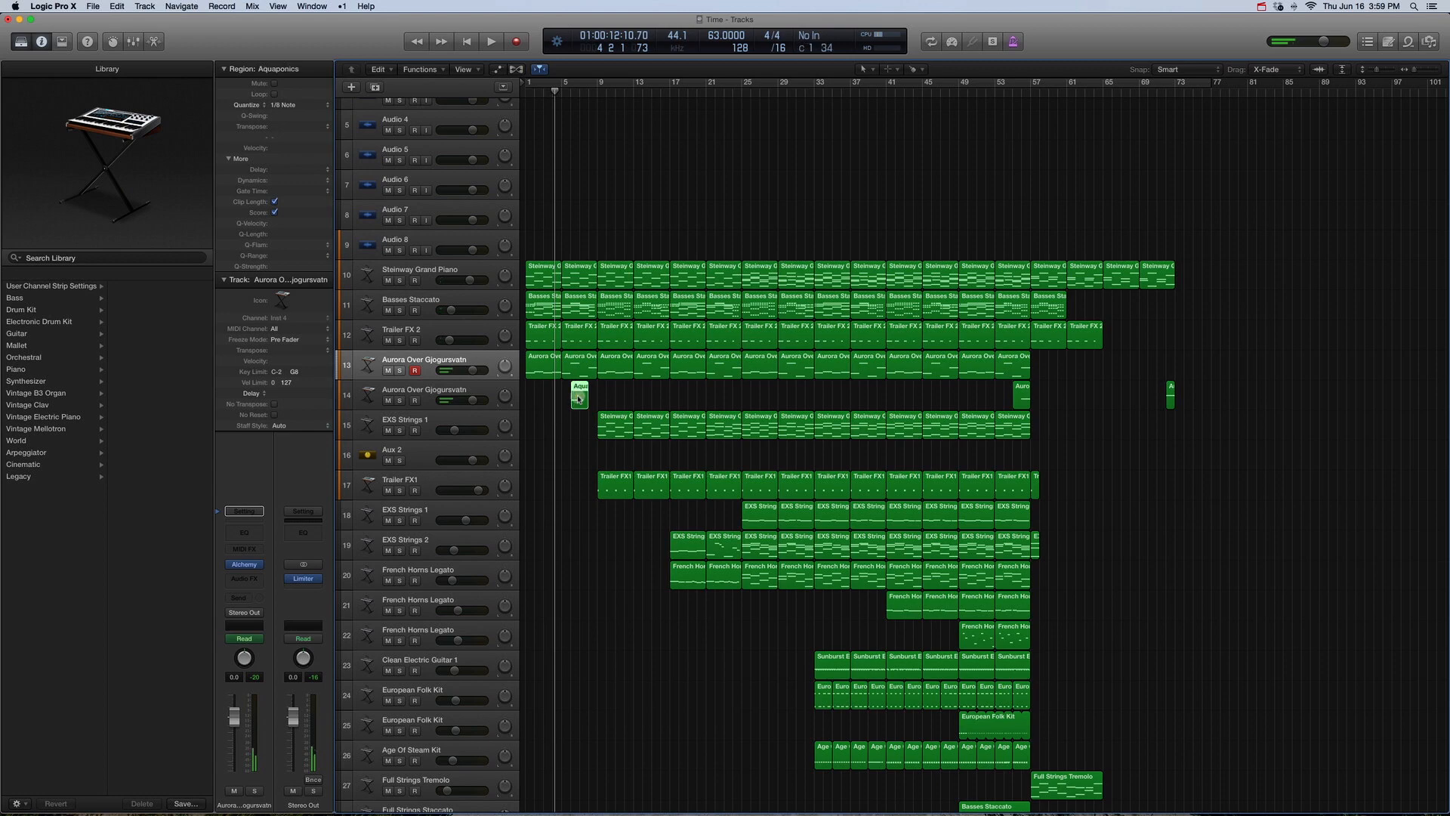
pyautogui.doubleClick(579, 398)
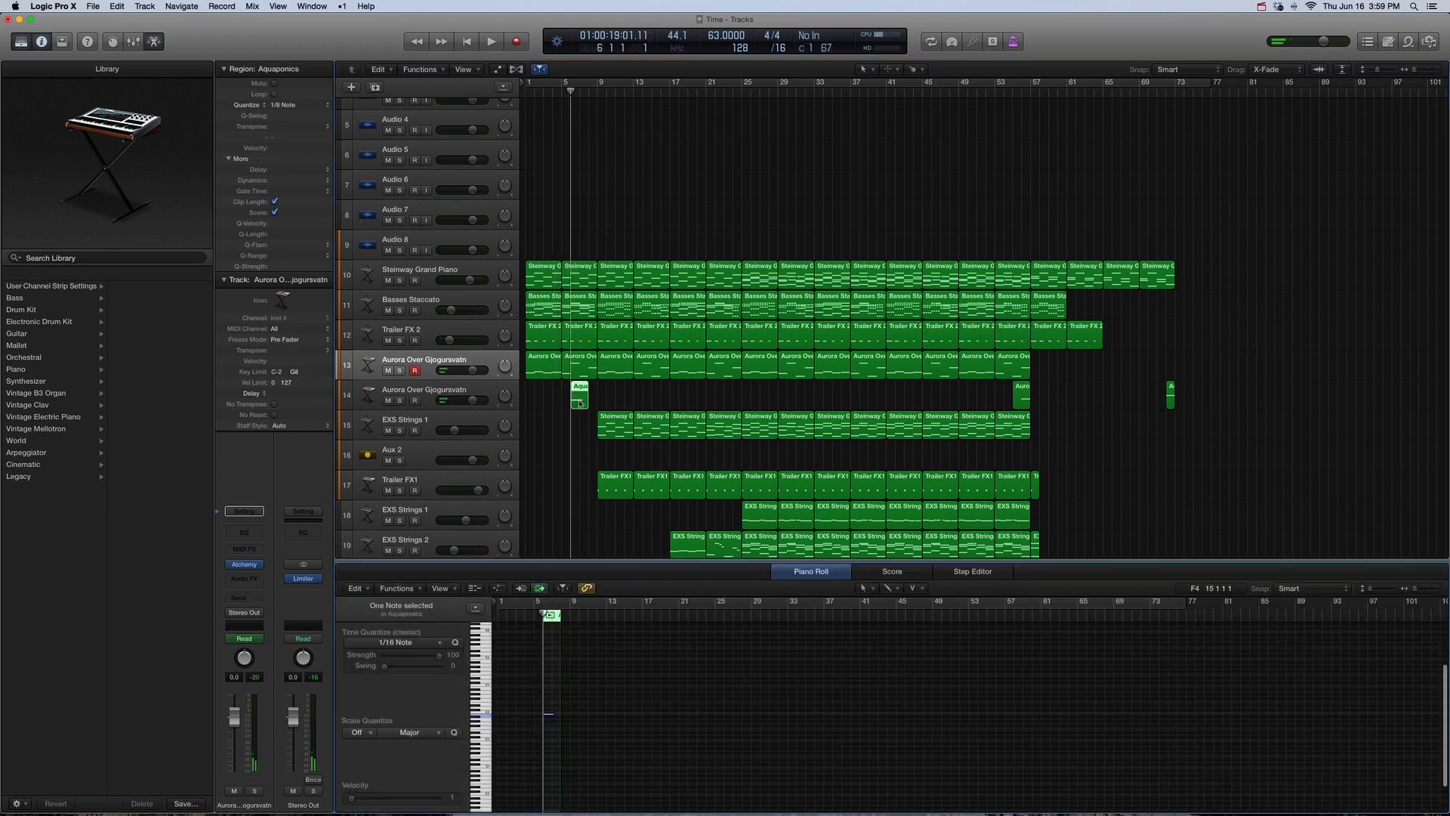
pyautogui.scroll(-1, 576, 484)
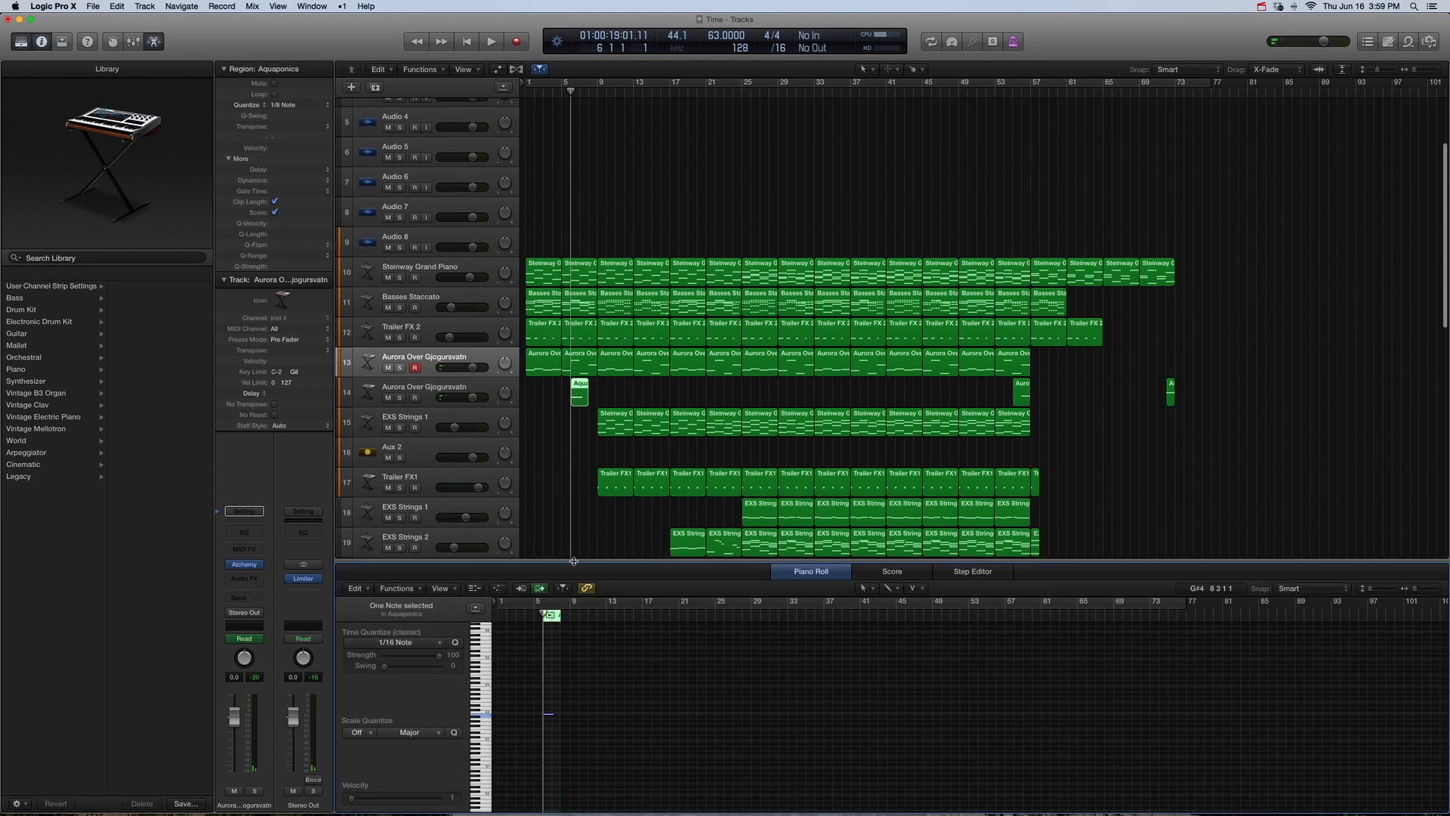
pyautogui.press('e')
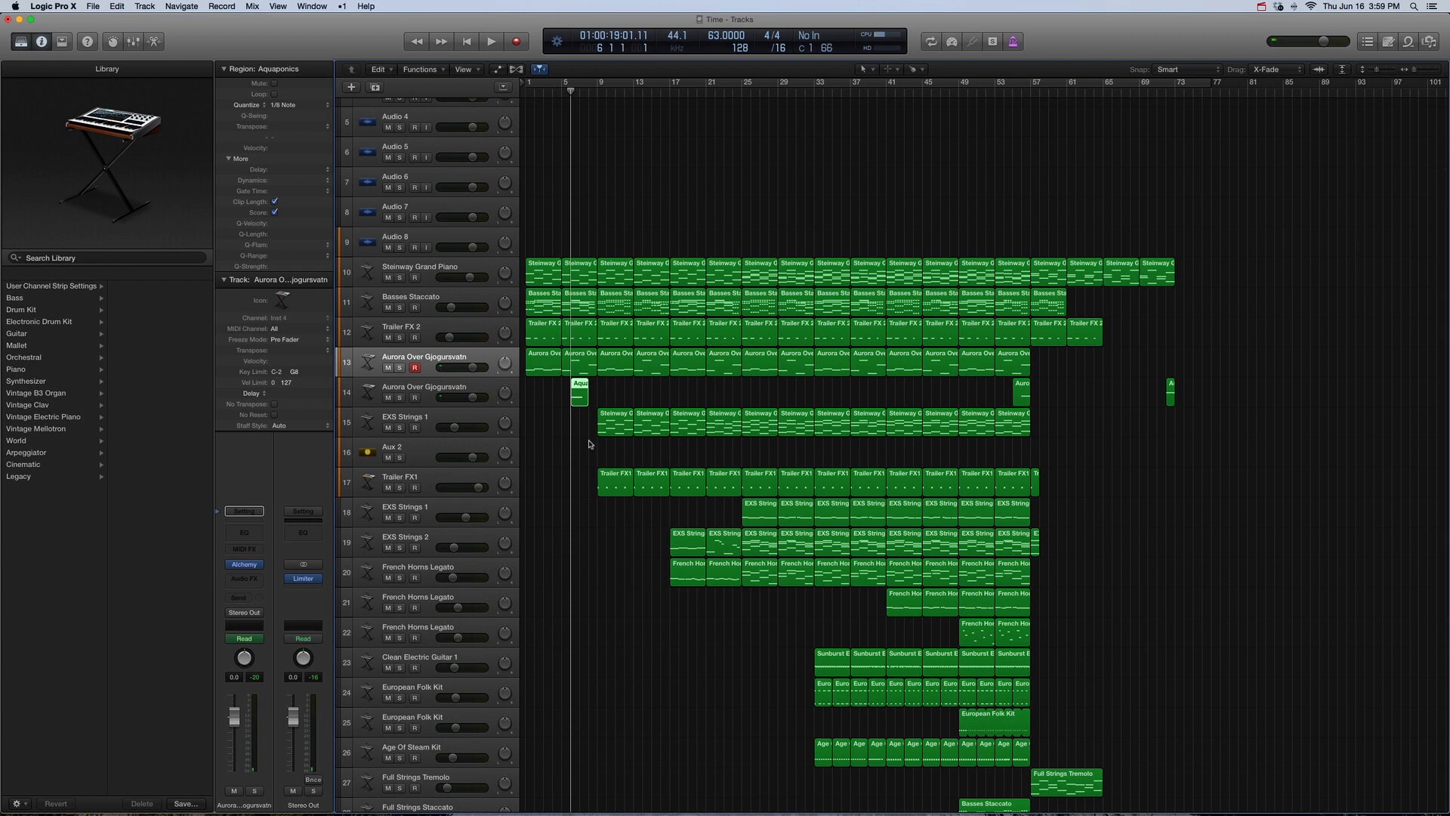
# Step: Play the soloed first short region of the second Aurora Over Gjogursvatn track and stop at about bar 7
pyautogui.click(589, 444)
pyautogui.press('space')
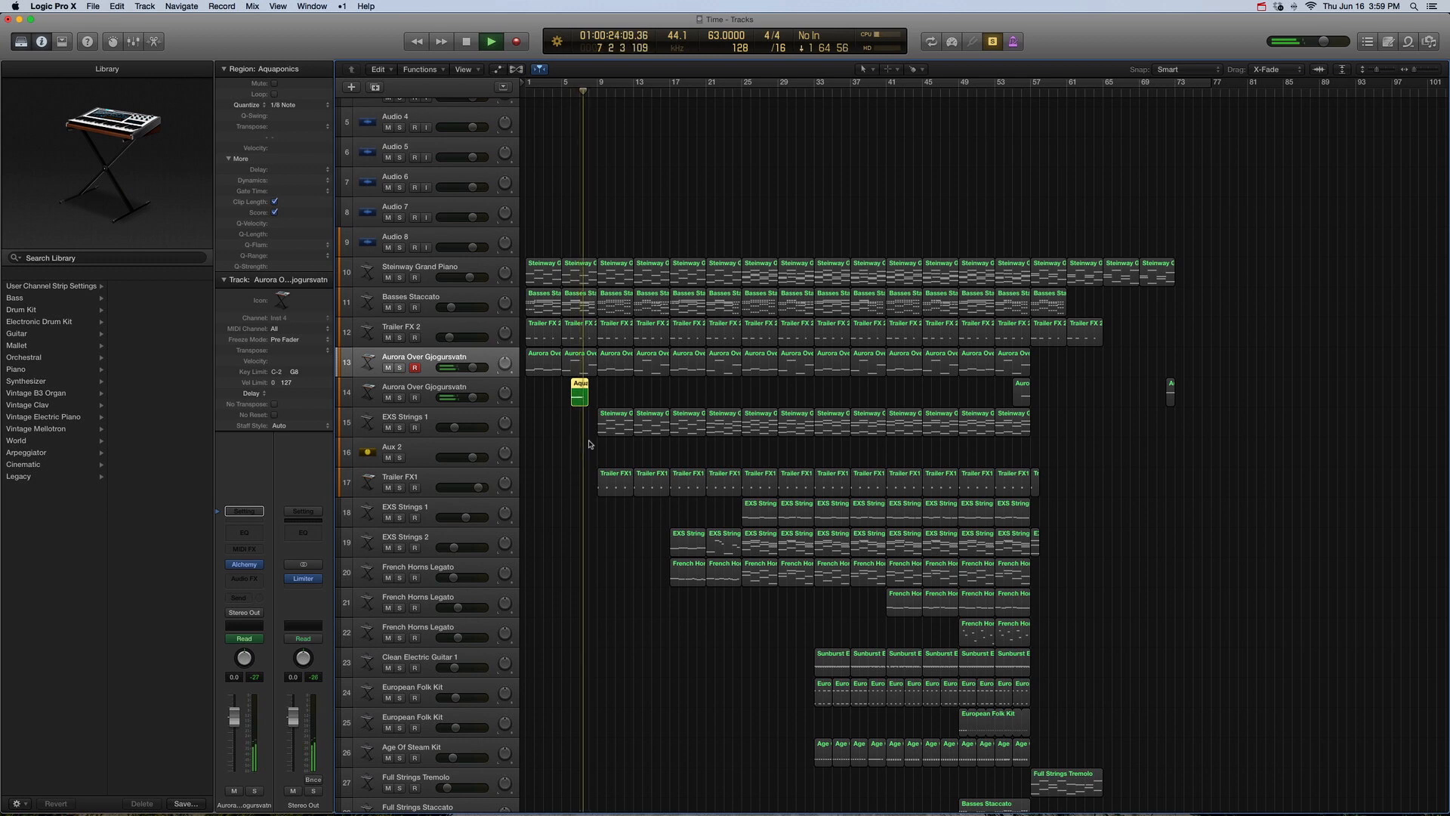
pyautogui.press('space')
# Step: Select the second Aurora Over Gjogursvatn track, turn solo off, and play the passage up to about bar 7 with all tracks
pyautogui.scroll(-1, 590, 444)
pyautogui.click(466, 358)
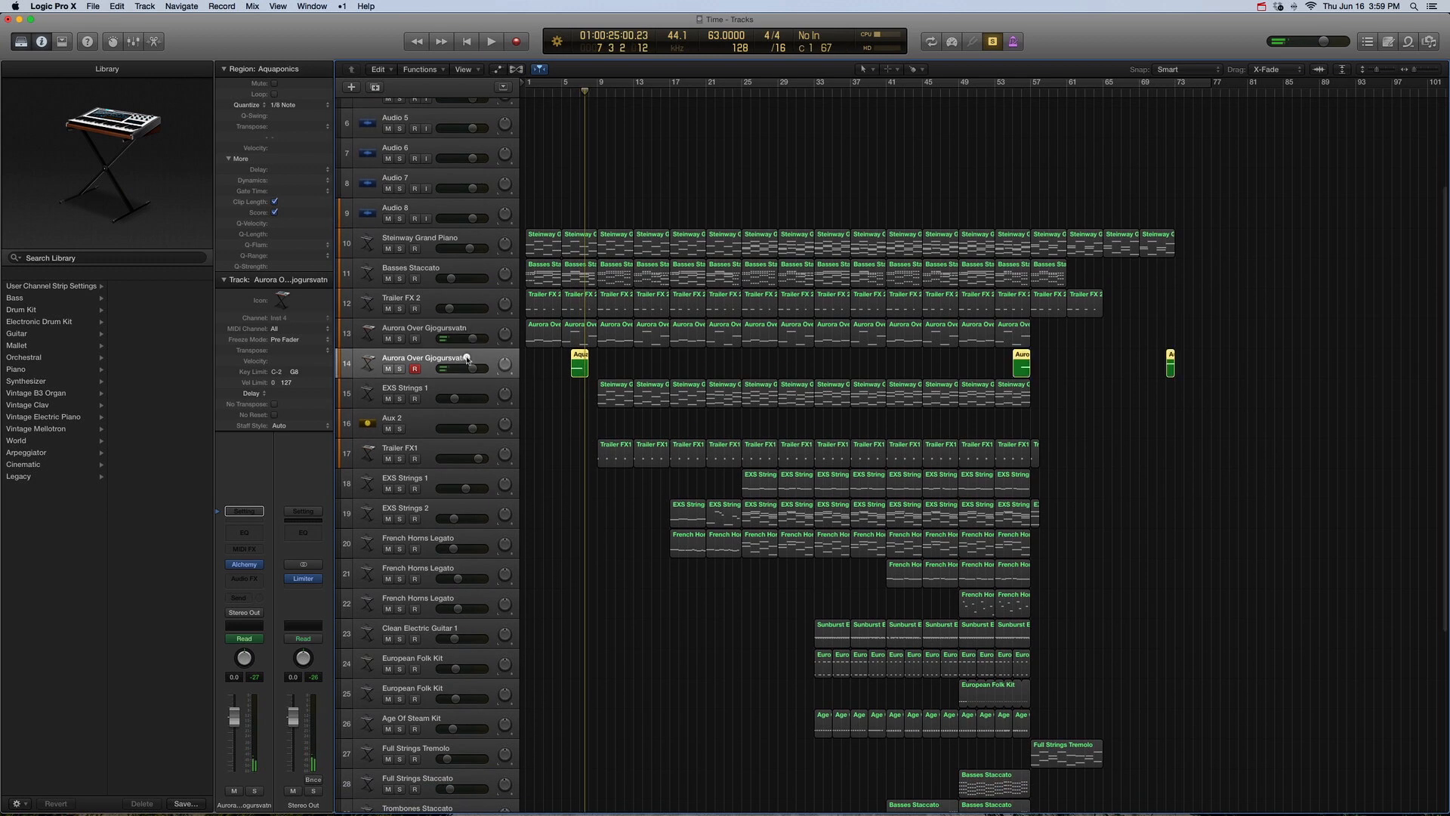
pyautogui.click(457, 329)
pyautogui.click(457, 356)
pyautogui.click(559, 368)
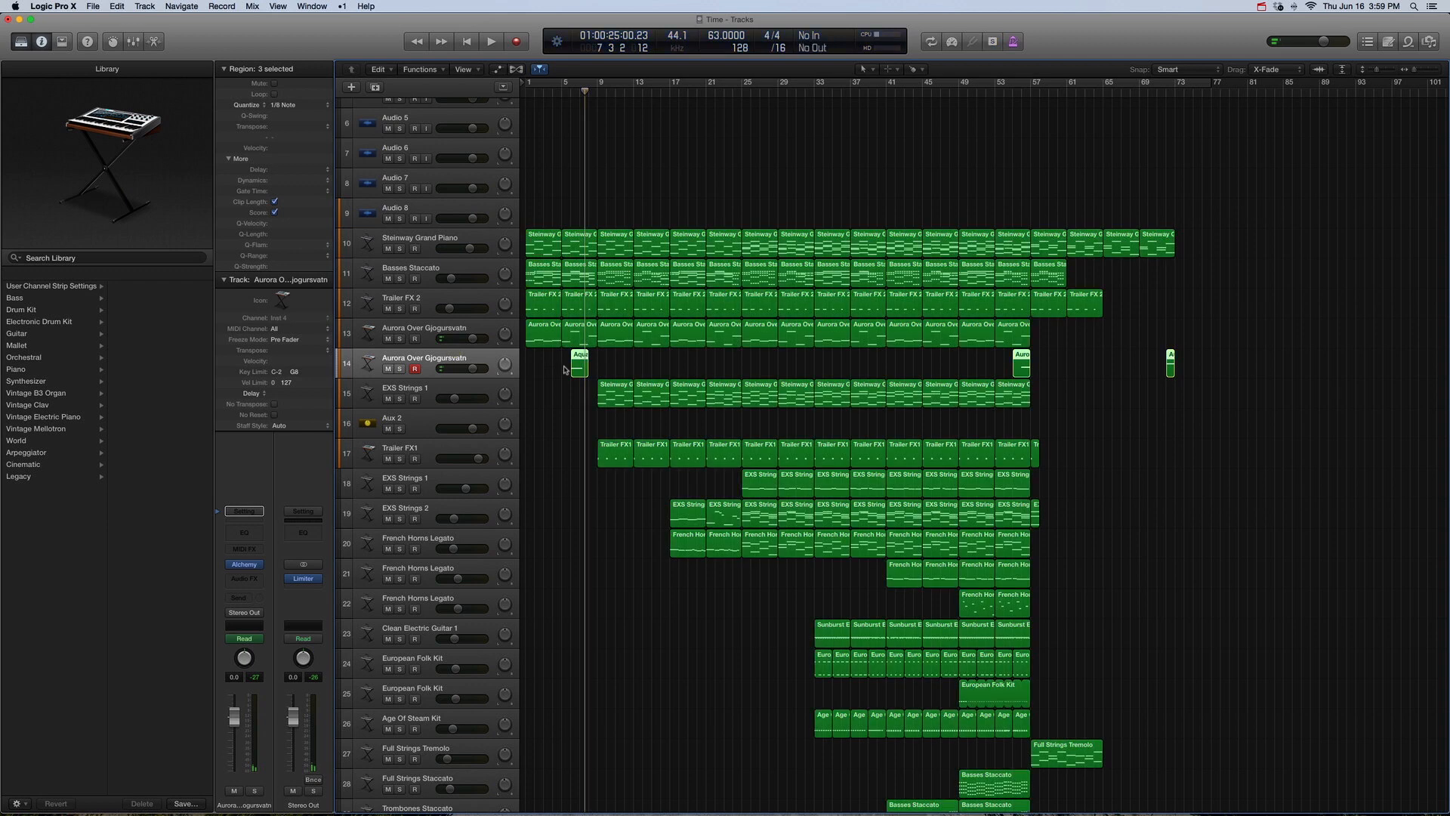
pyautogui.press('space')
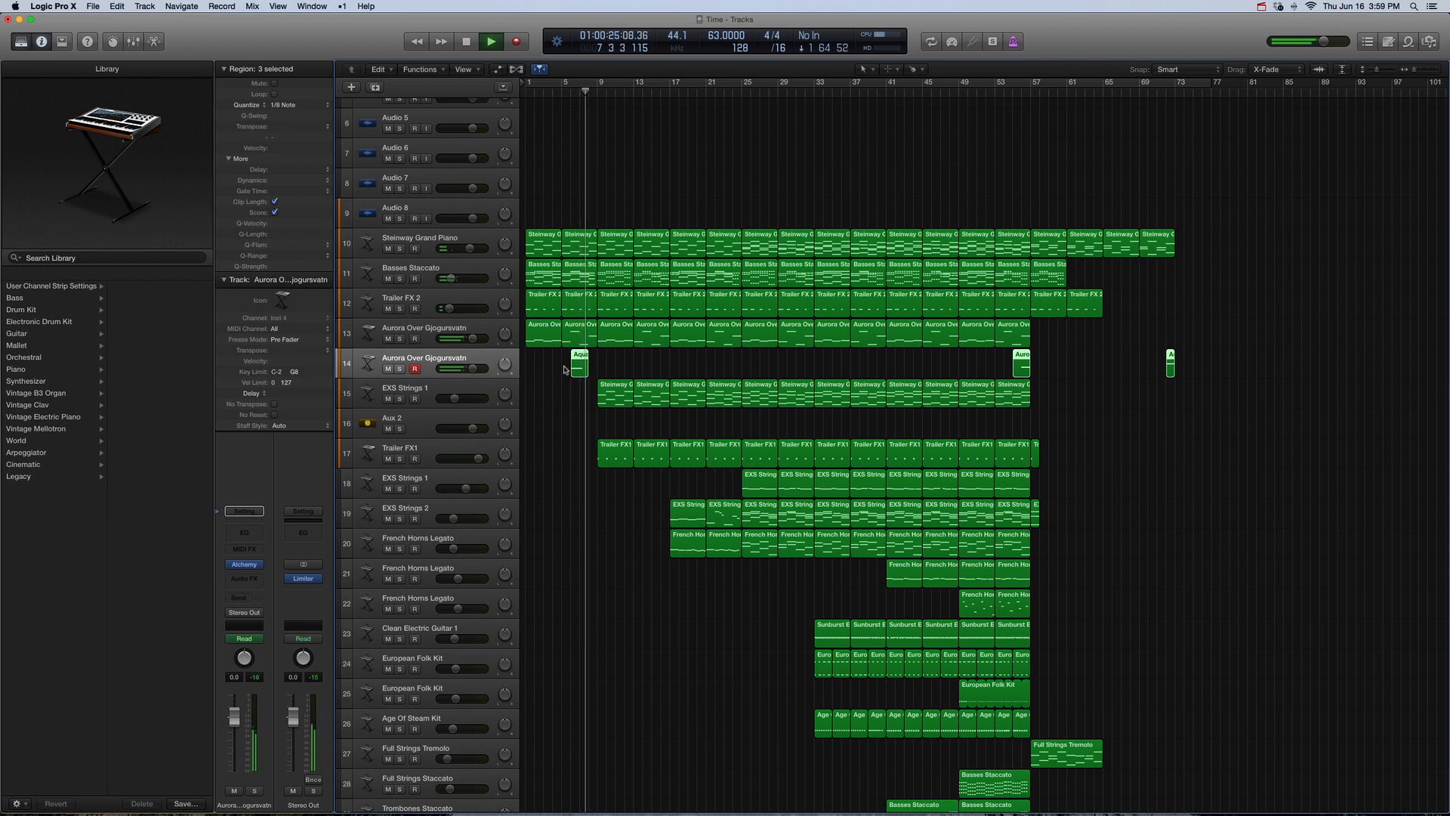
pyautogui.press('space')
pyautogui.click(563, 374)
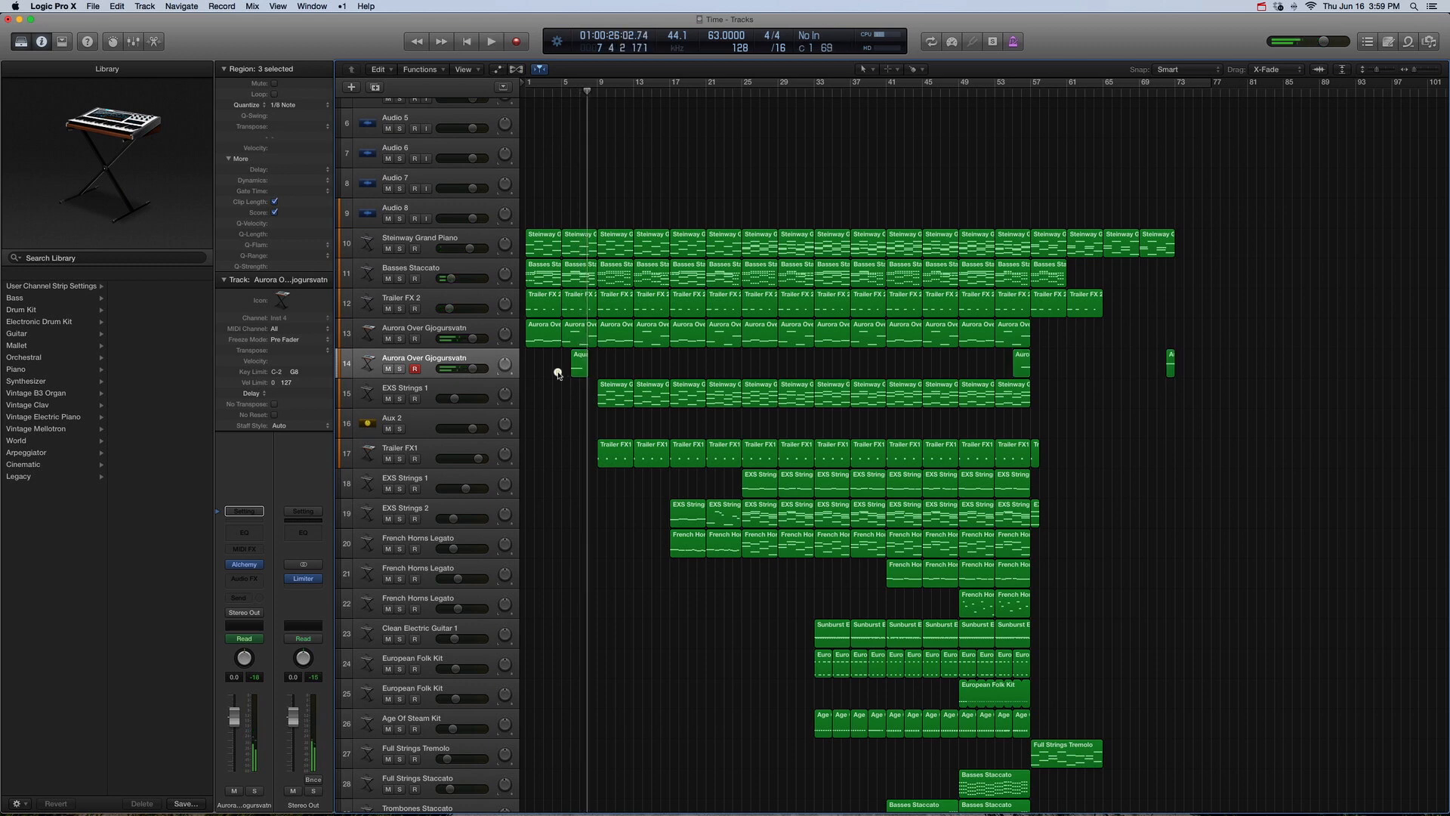
# Step: Show the volume automation of the EXS Strings 1 track, look at its first regions from bar 9 up close, and hide automation
pyautogui.click(476, 389)
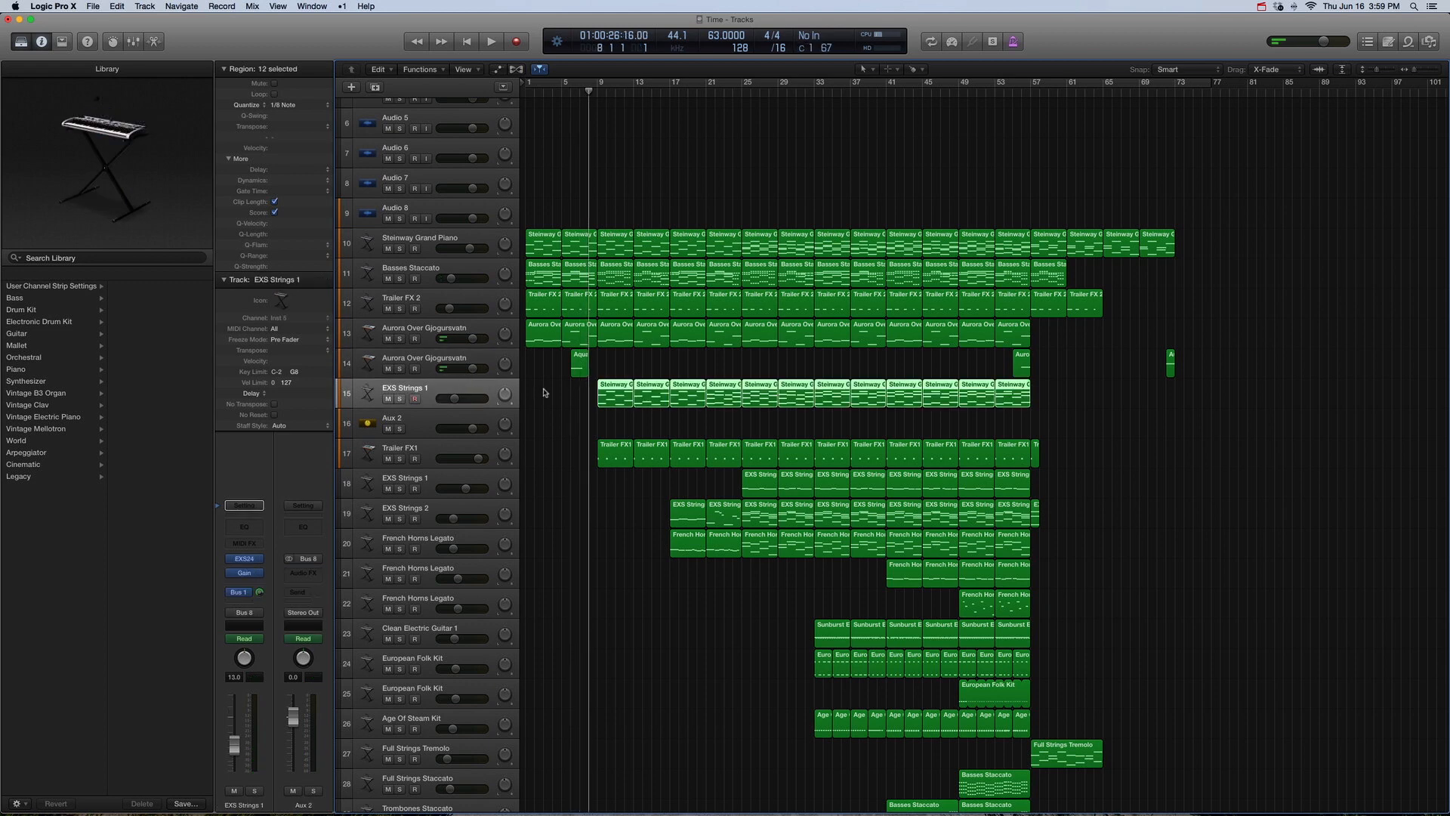
pyautogui.hotkey('shift', 'Return')
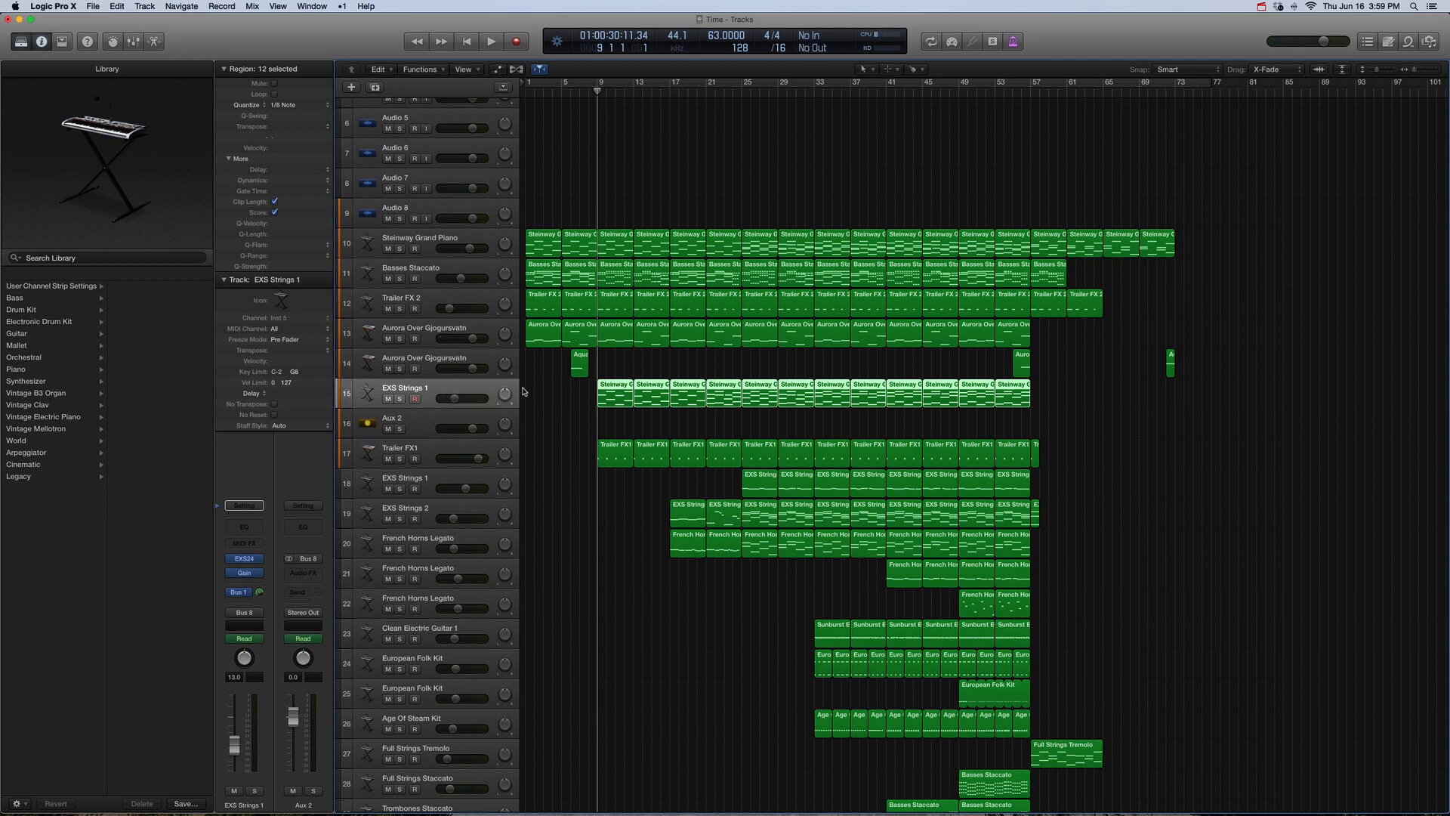
pyautogui.press('a')
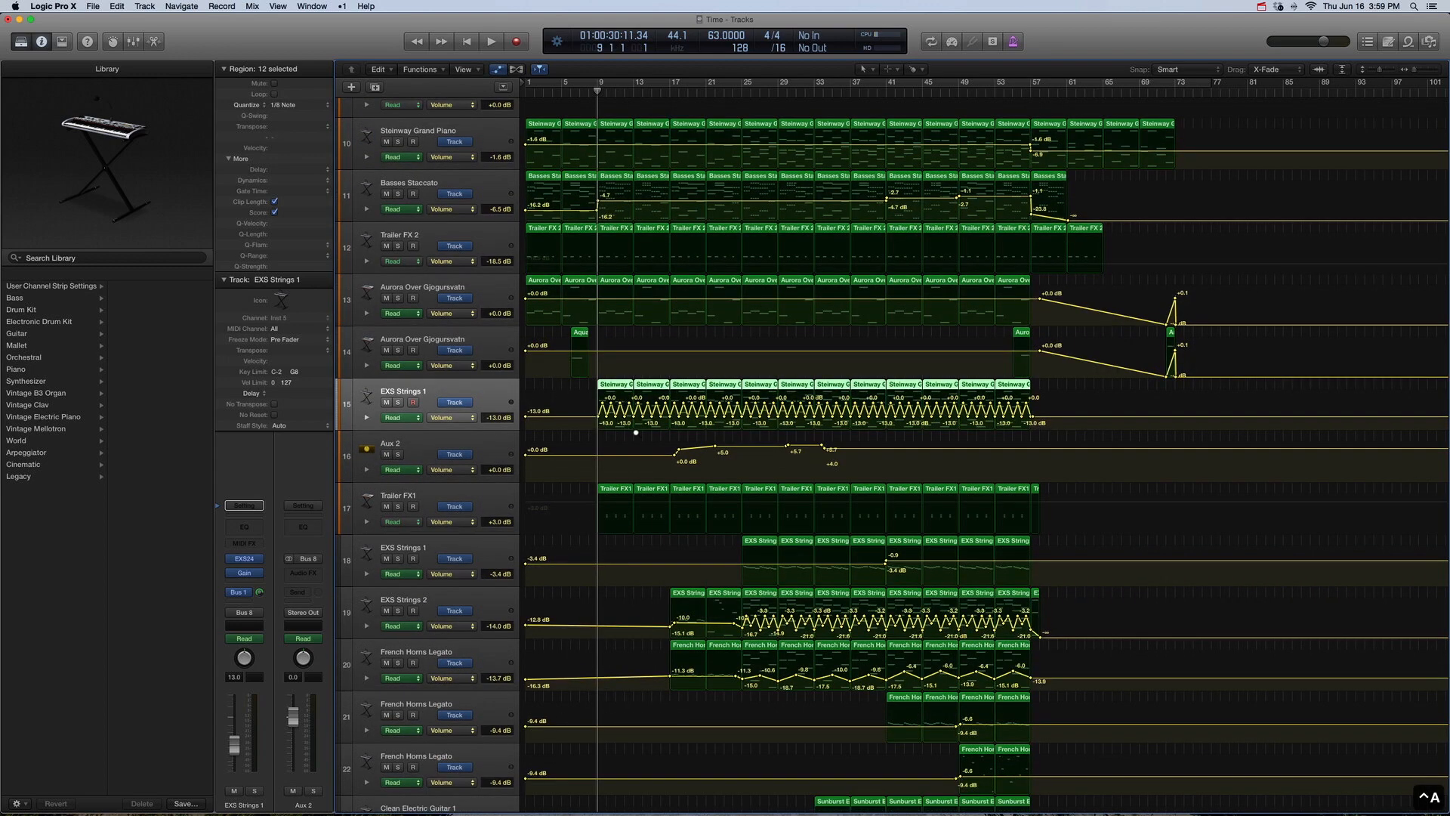
pyautogui.press('z')
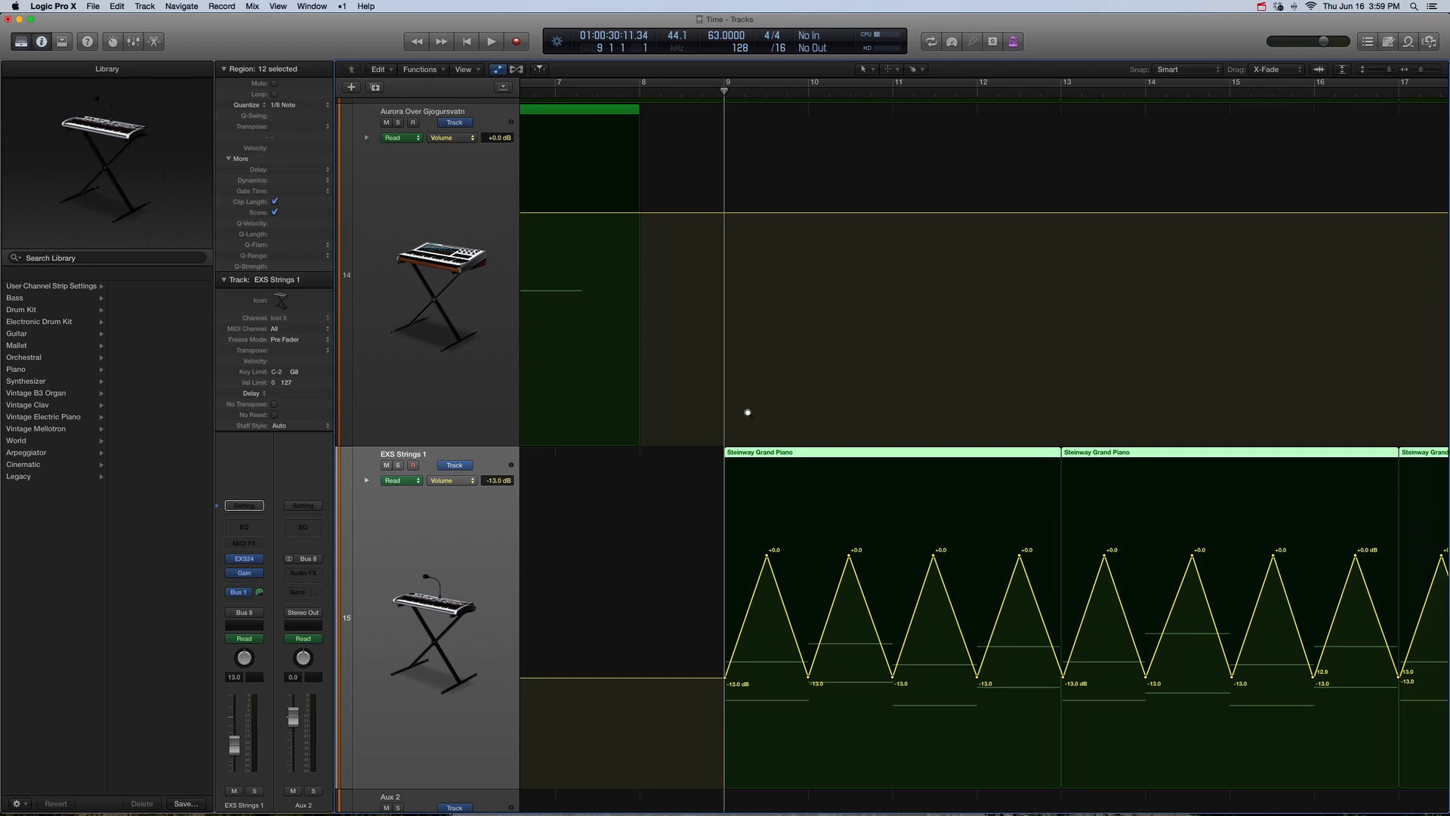
pyautogui.press('z')
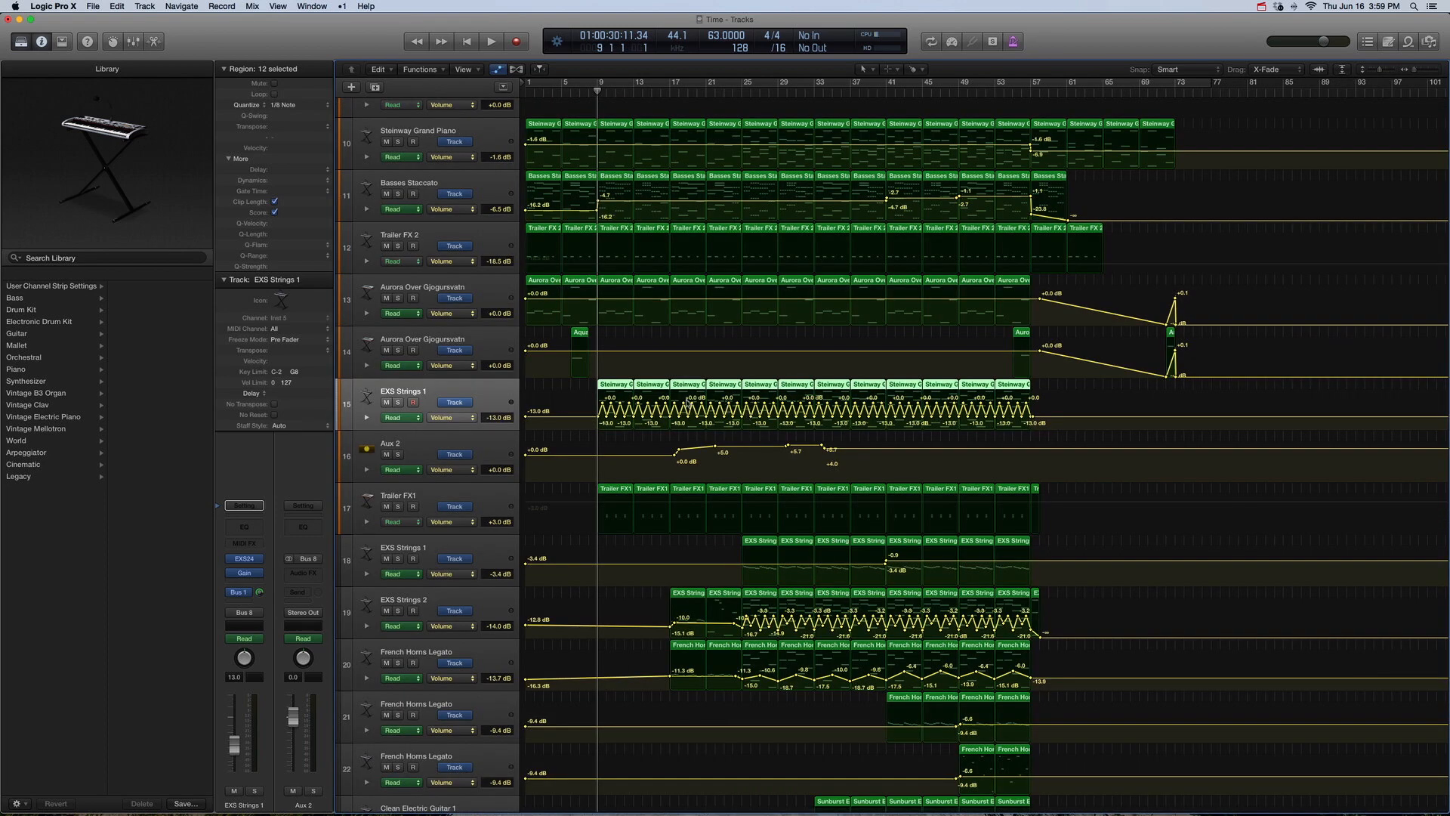
pyautogui.hotkey('ctrl', 'a')
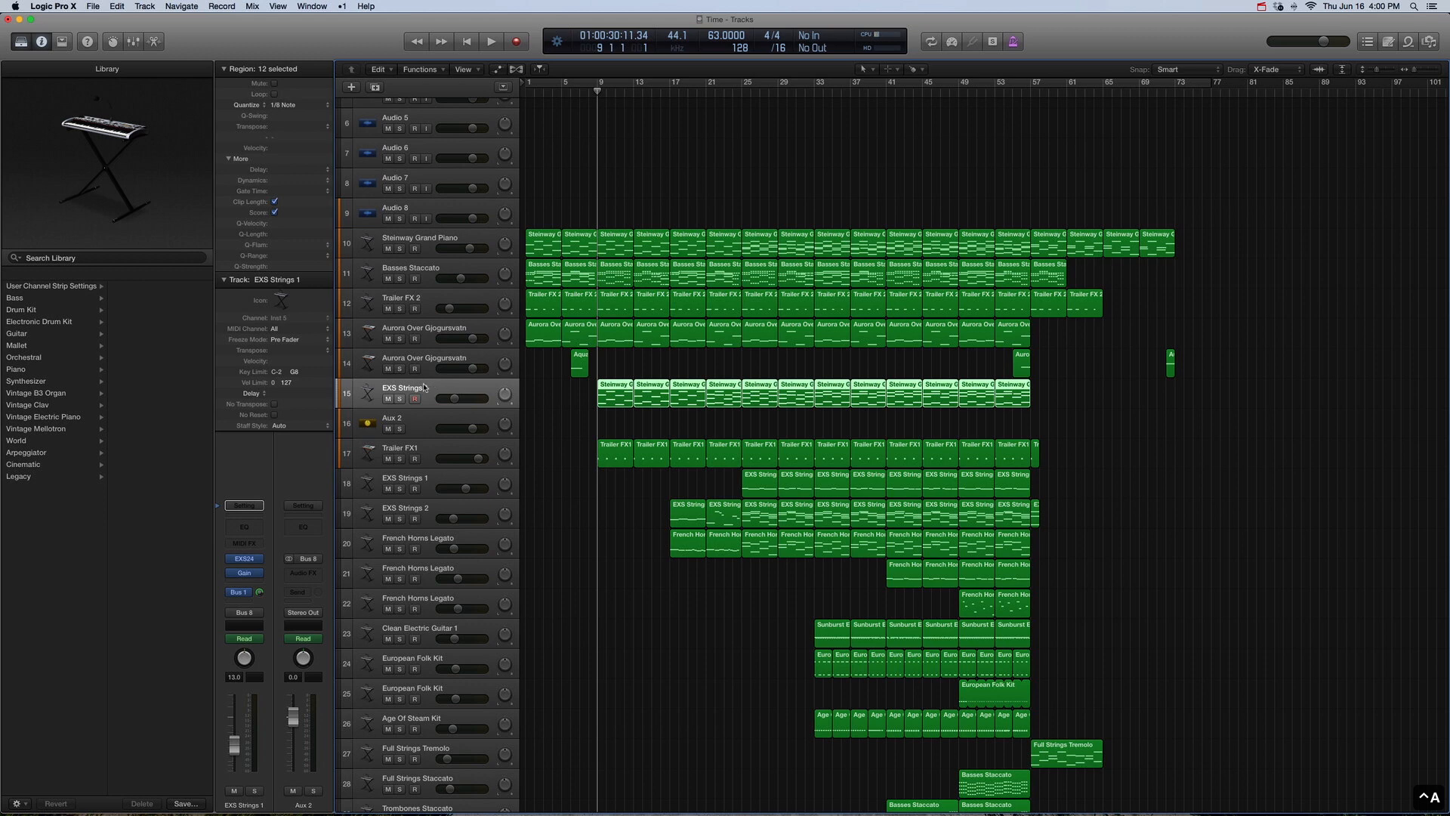
# Step: Examine the EXS Strings 1 track's EXS24 library preset and Gain plug-in settings, and close the plug-in window
pyautogui.click(221, 559)
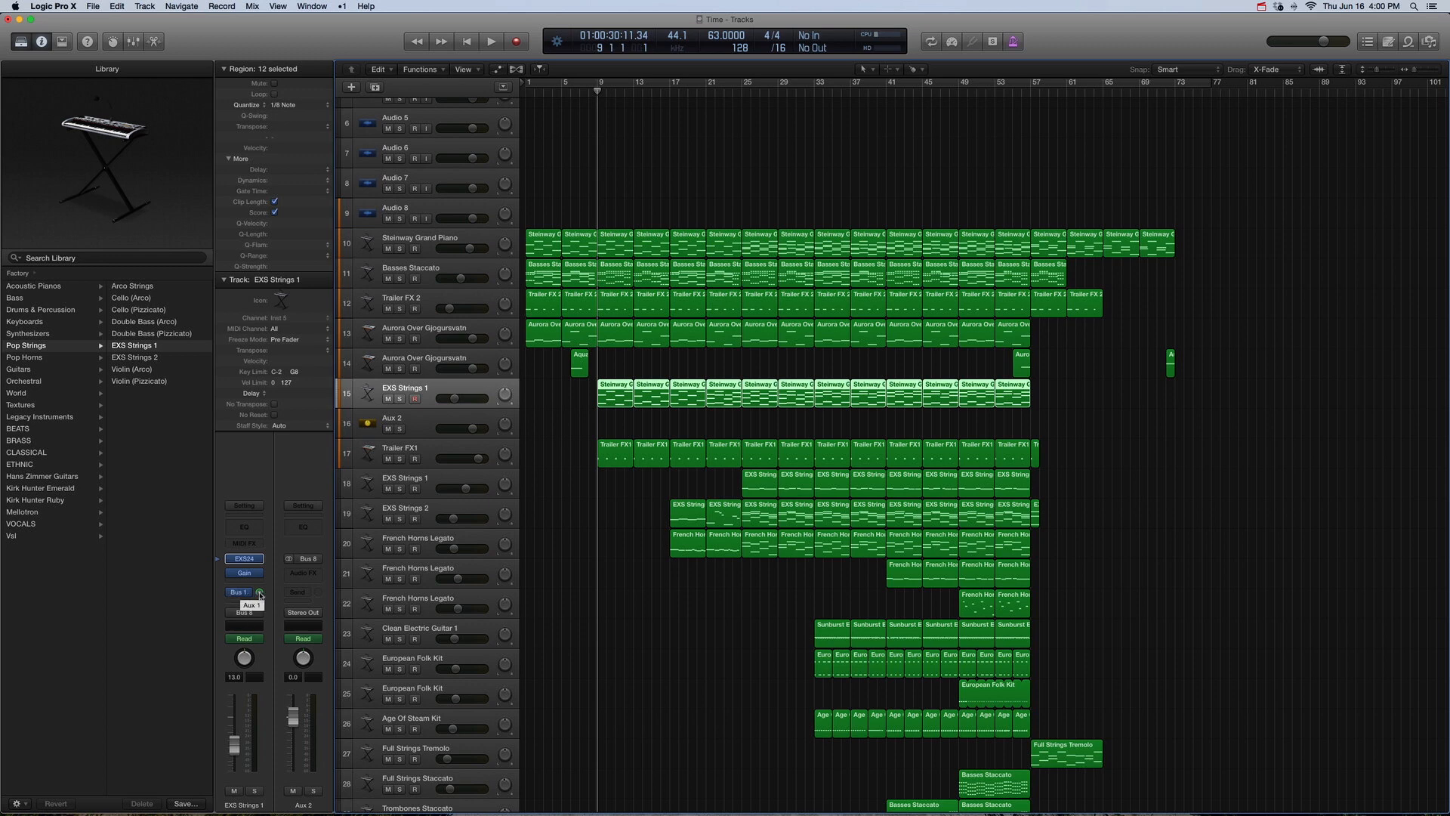
pyautogui.click(244, 573)
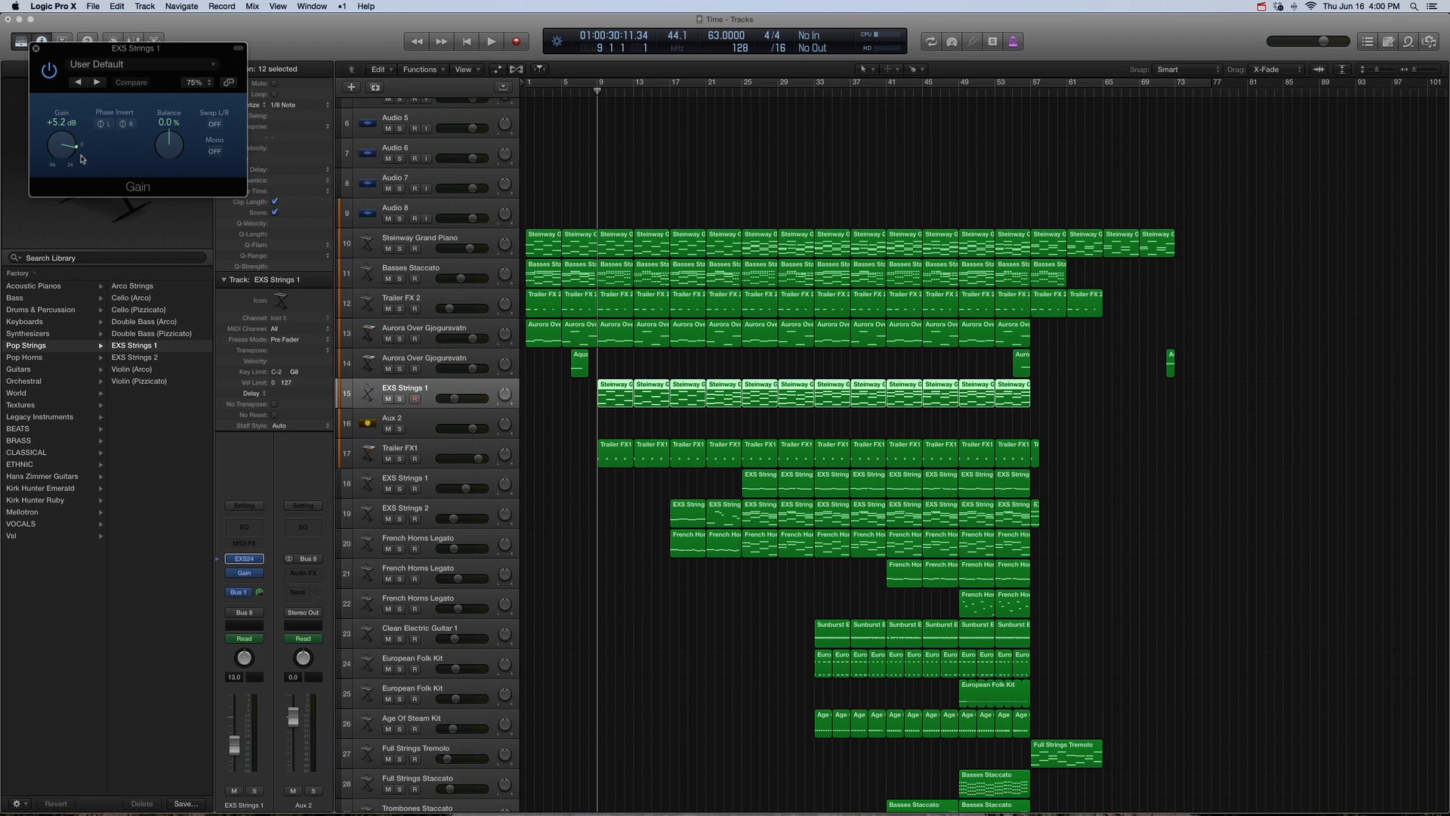
pyautogui.click(34, 50)
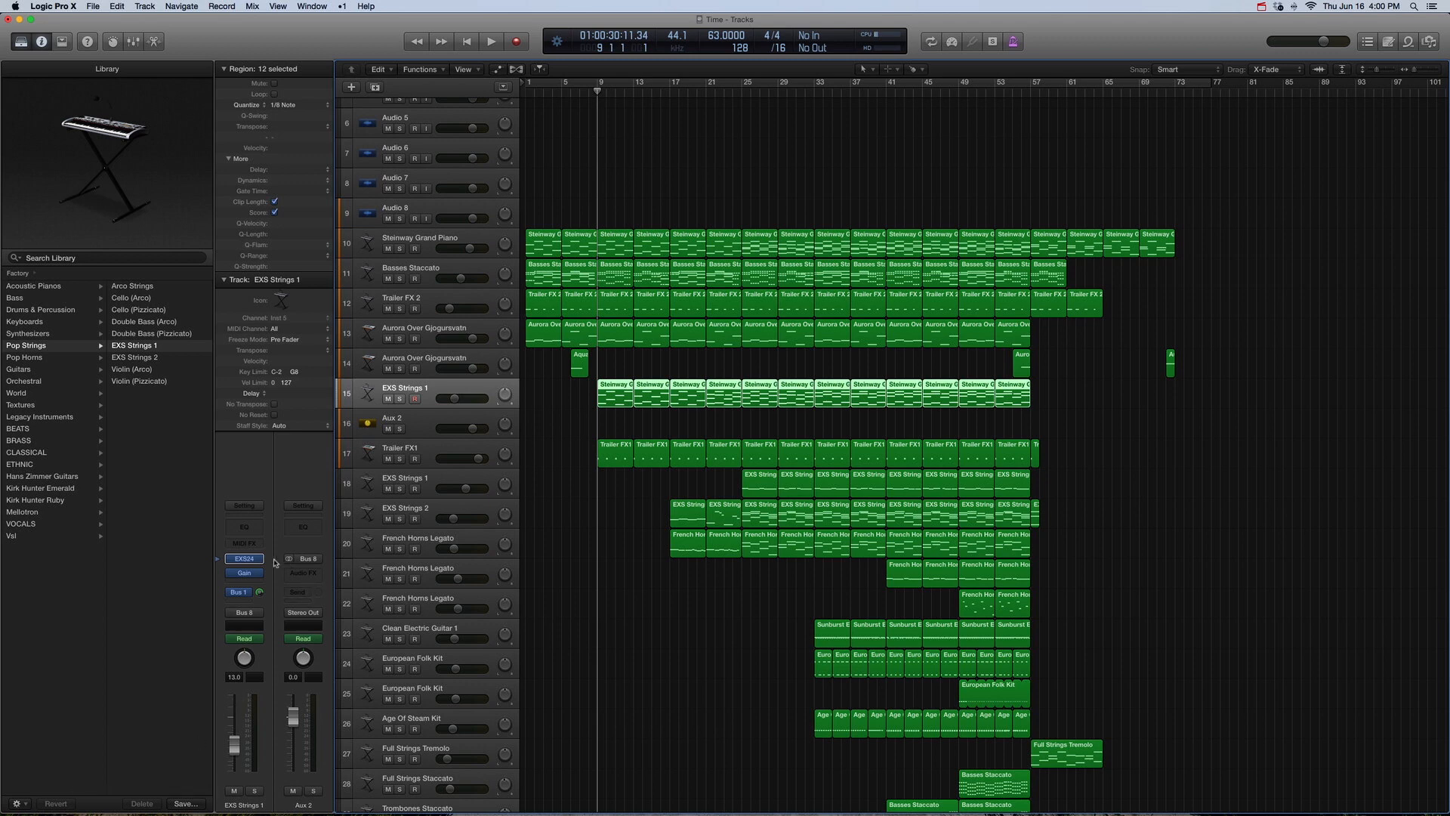
pyautogui.moveTo(242, 576)
# Step: Solo the EXS Strings 1 regions on track 15, play them from bar 9, and stop at about bar 12
pyautogui.hotkey('ctrl', 's')
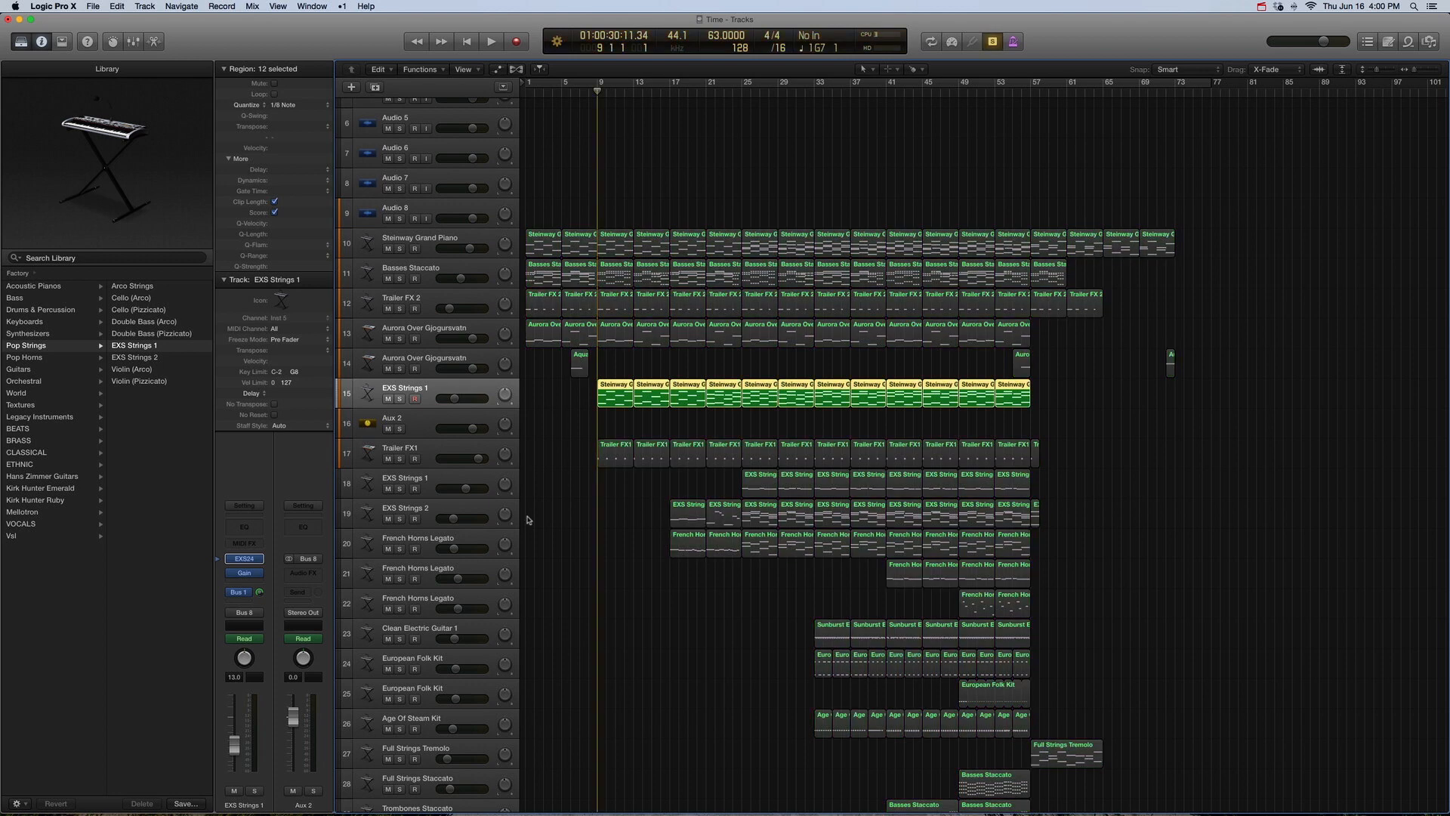
pyautogui.press('space')
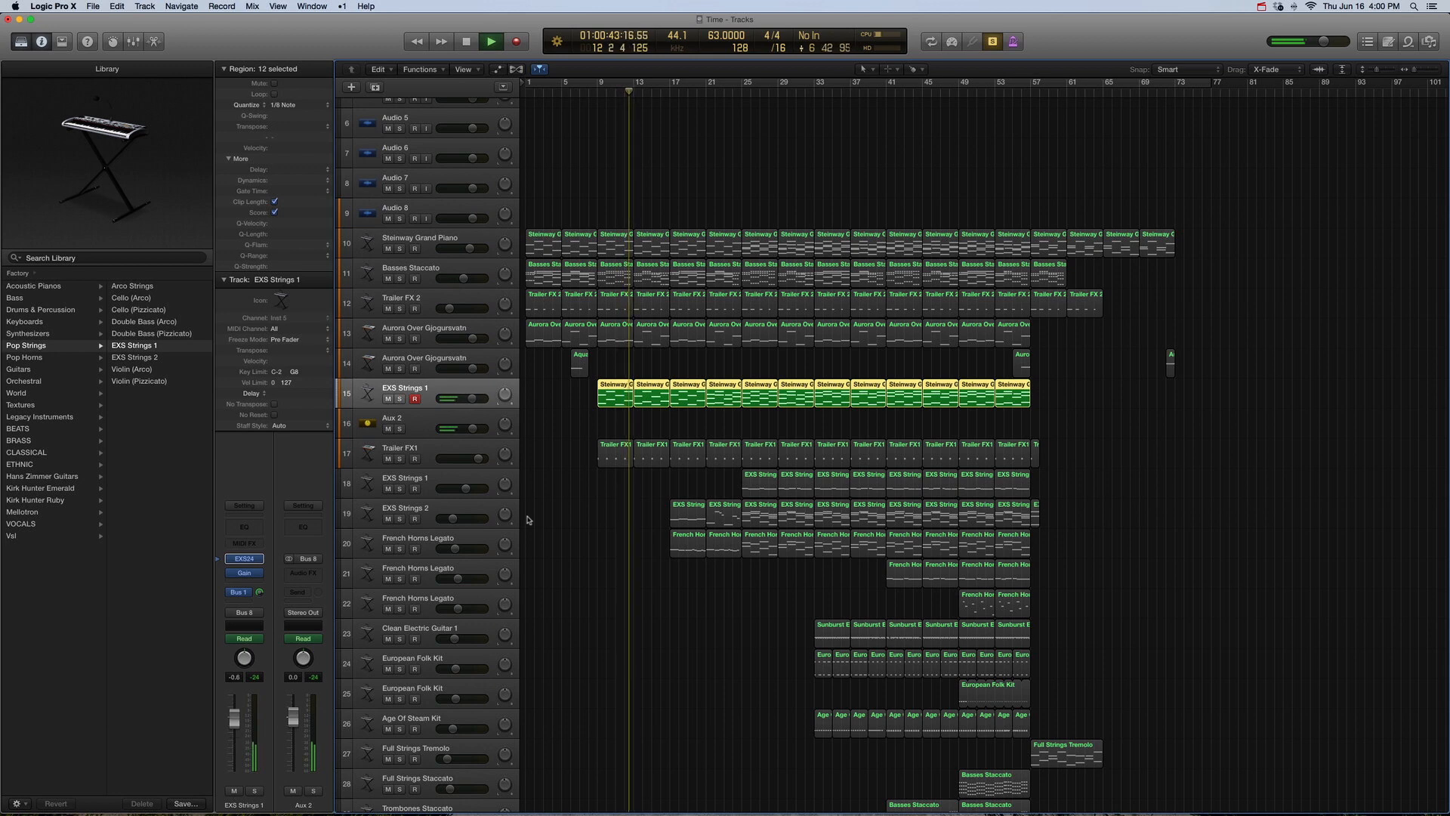
pyautogui.press('space')
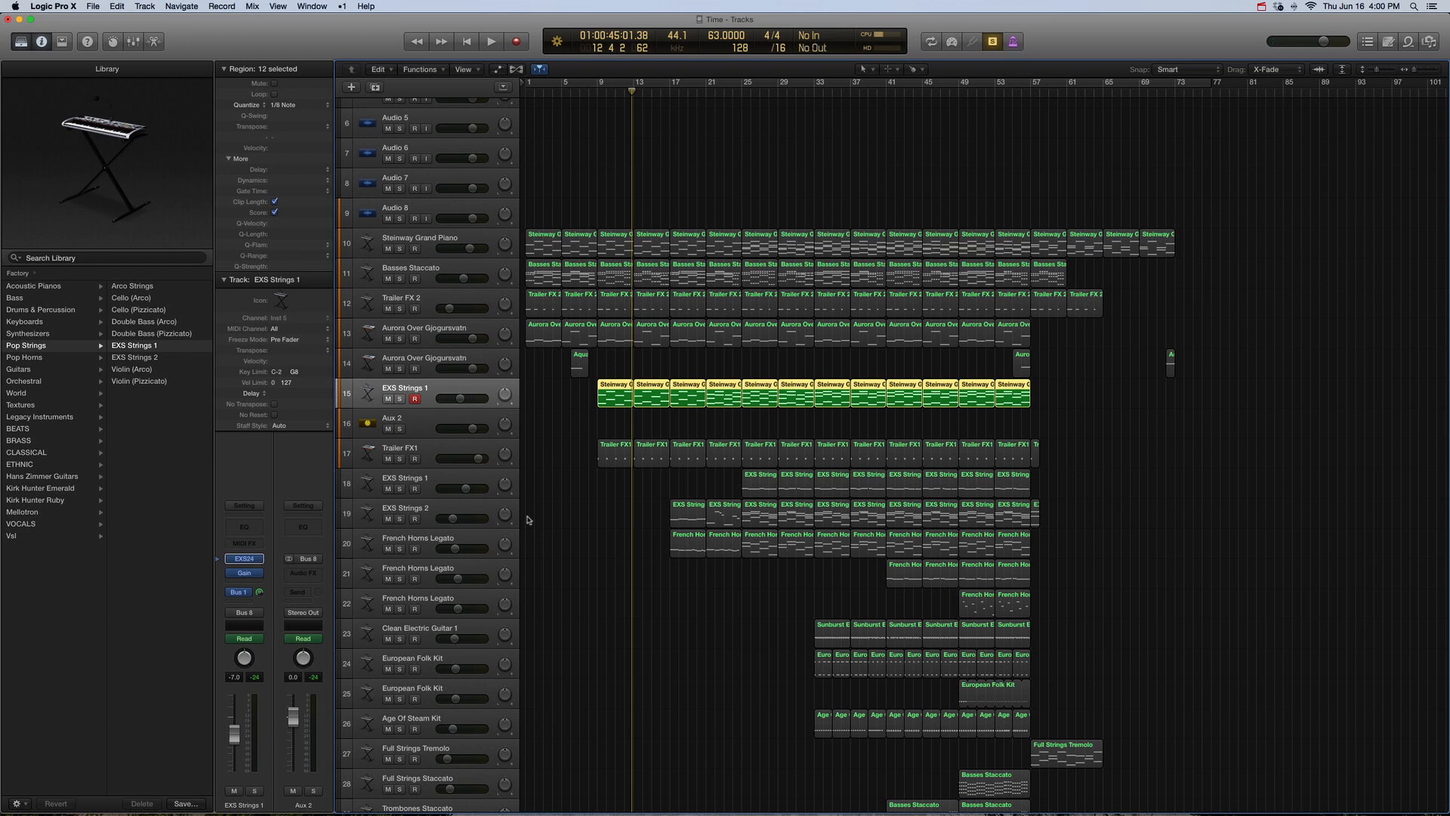
# Step: Open all EXS Strings 1 regions in the Piano Roll and play the soloed strings up to about bar 22
pyautogui.doubleClick(610, 387)
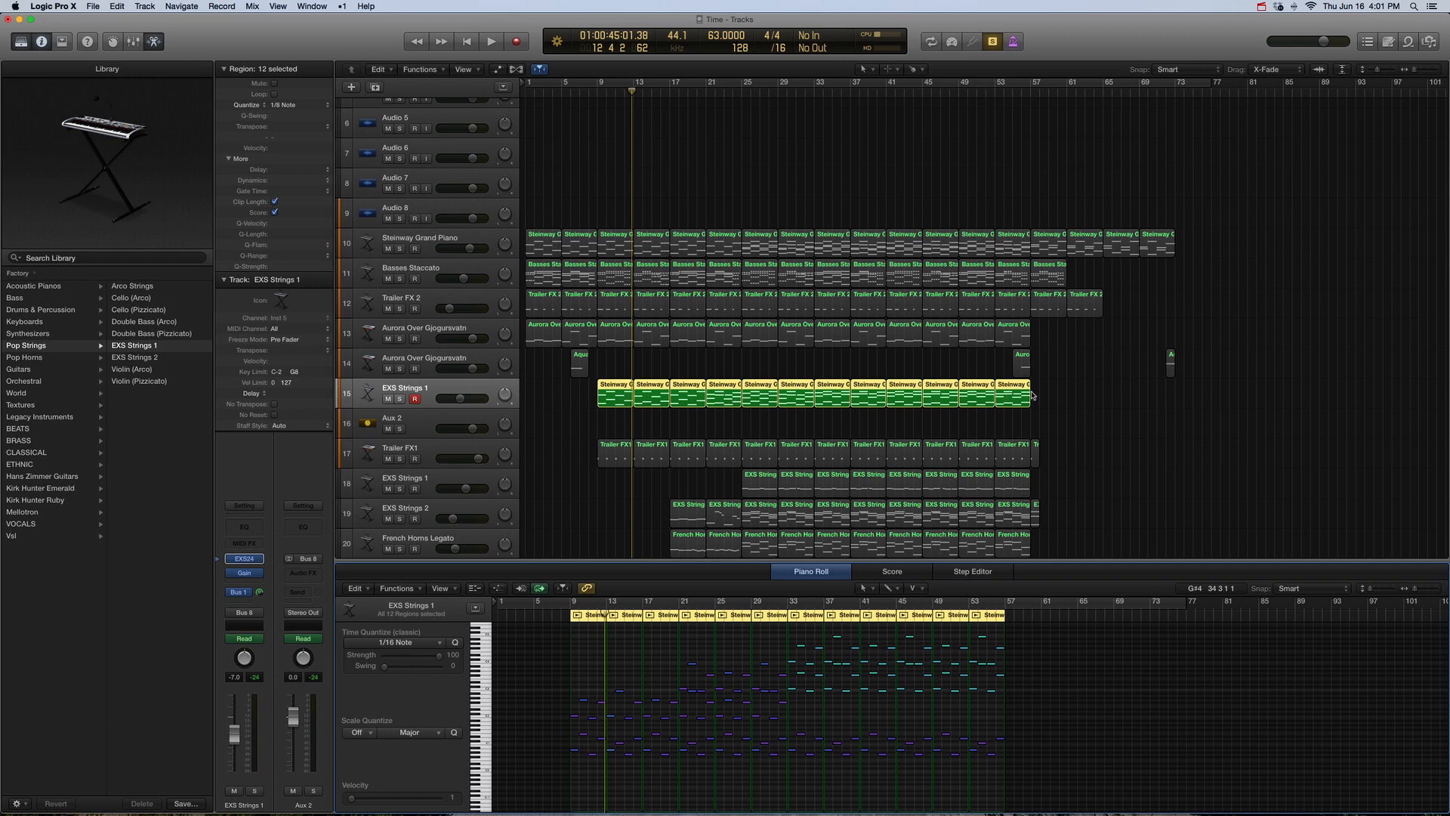
pyautogui.scroll(2, 763, 693)
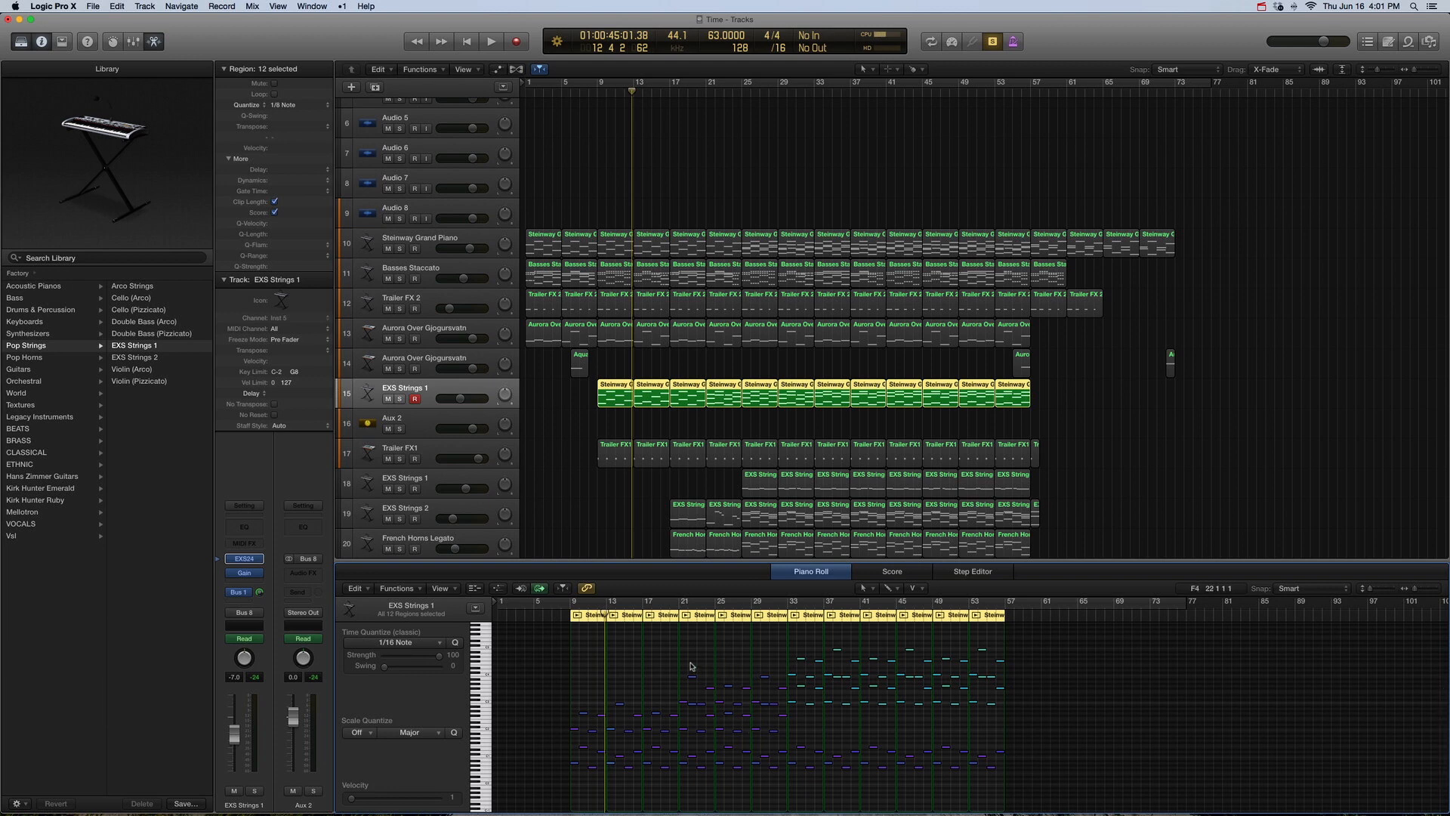
pyautogui.press('space')
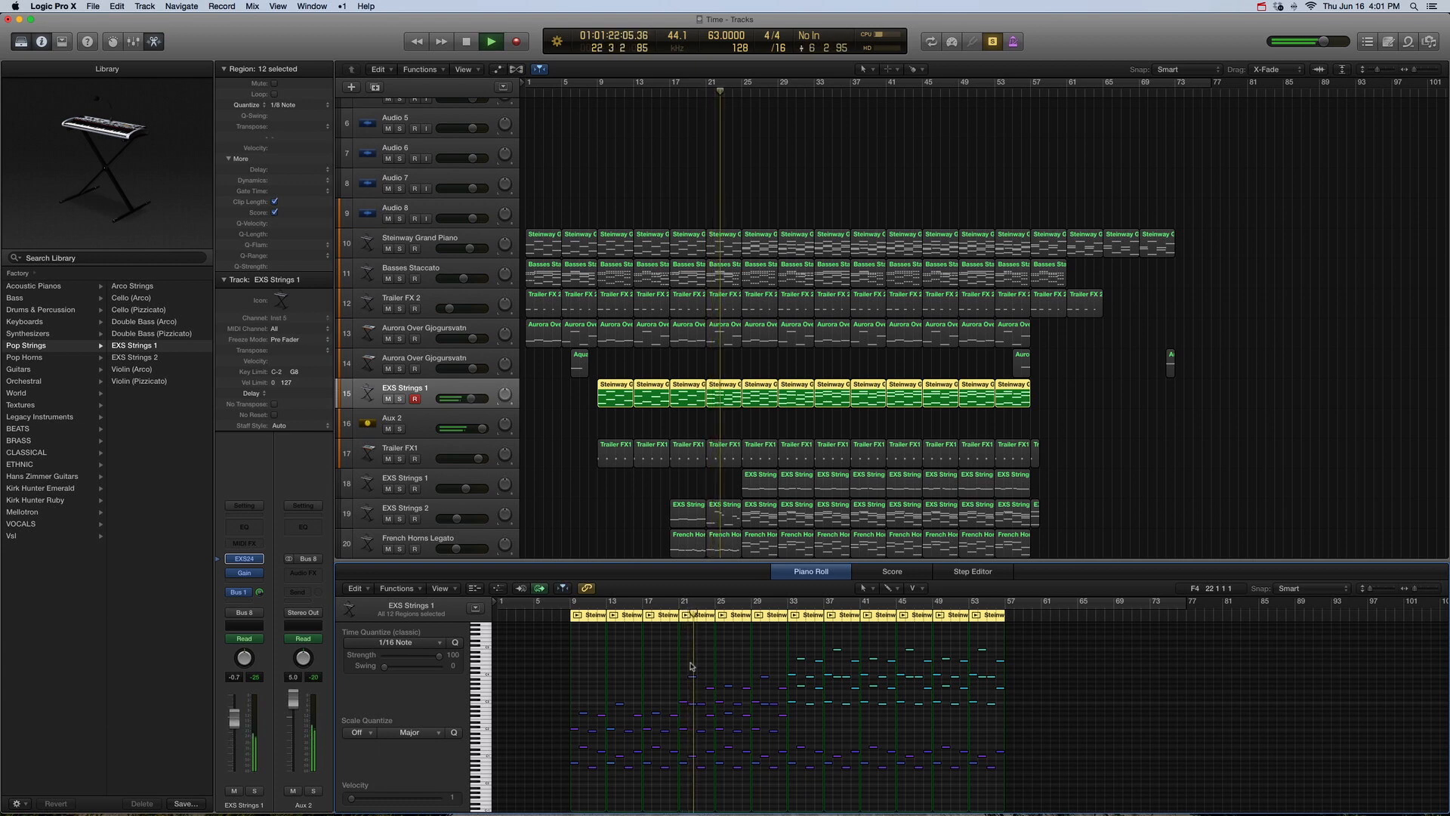
pyautogui.press('space')
# Step: Move the playhead forward to bar 33, play the soloed strings to about bar 36, stop, and turn solo off
pyautogui.press('.')
pyautogui.press('.')
pyautogui.press('.')
pyautogui.press('.')
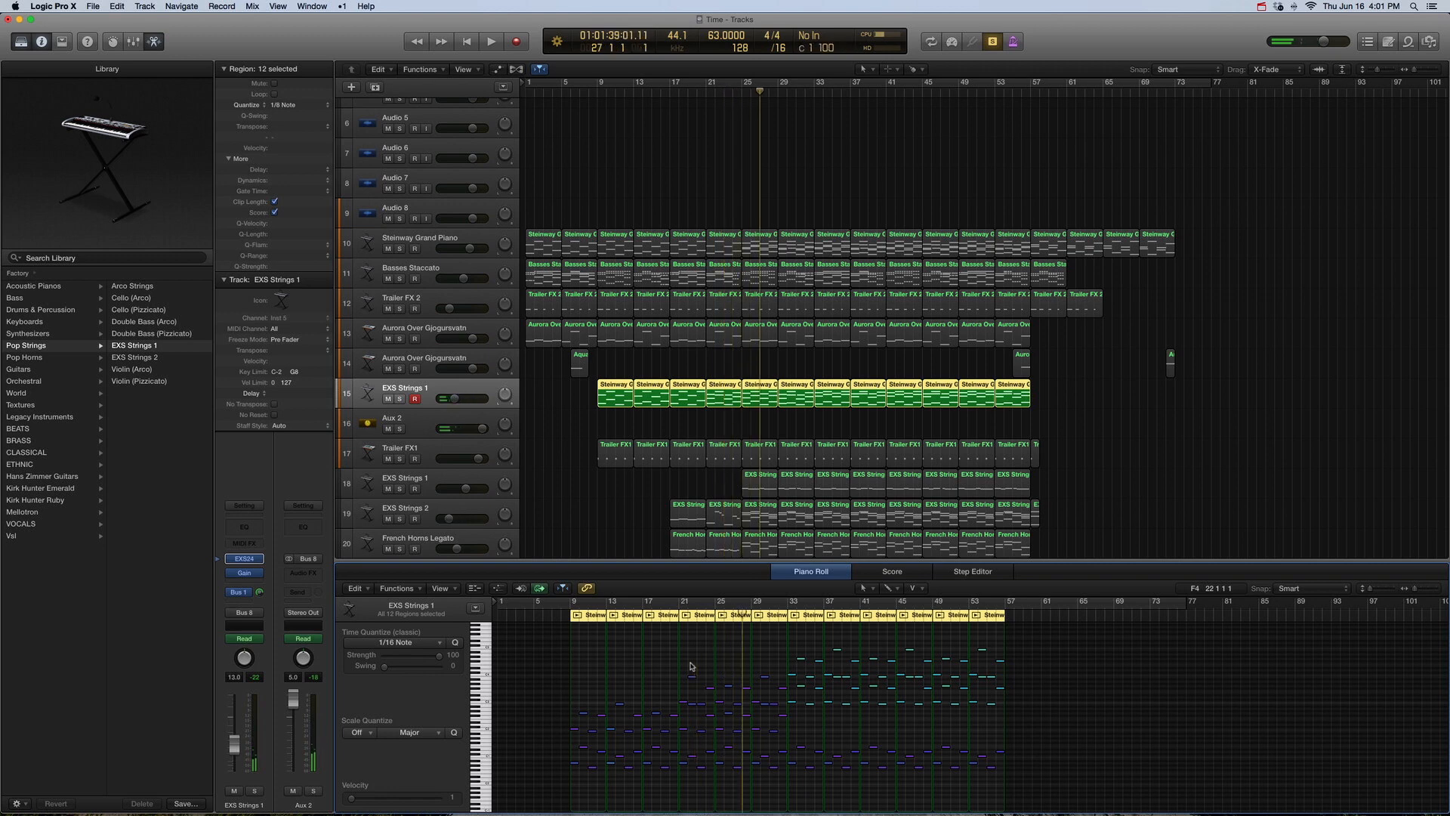
pyautogui.press('.')
pyautogui.press('.')
pyautogui.press('.')
pyautogui.press('.')
pyautogui.press('.')
pyautogui.press('.')
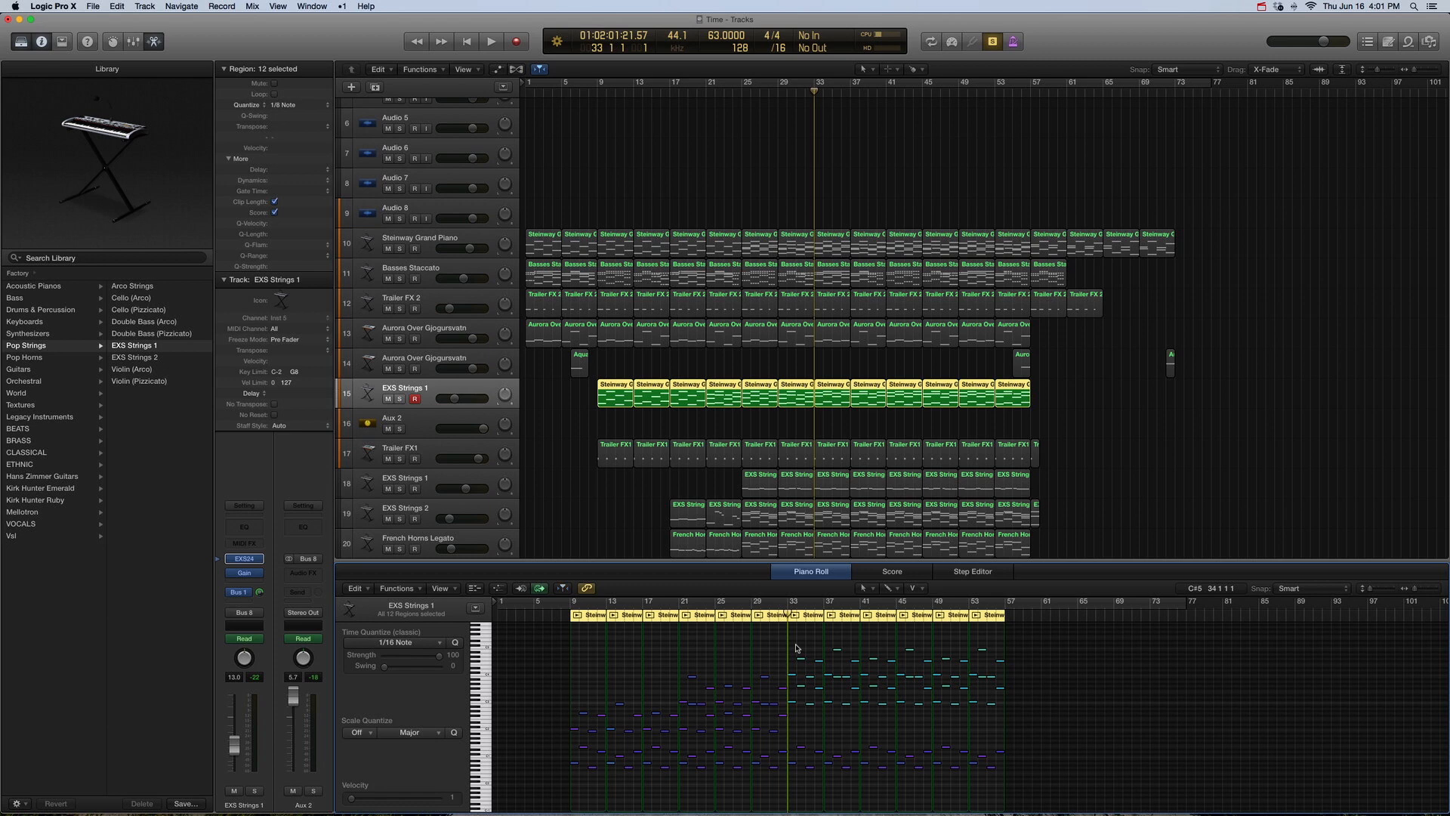
pyautogui.press('space')
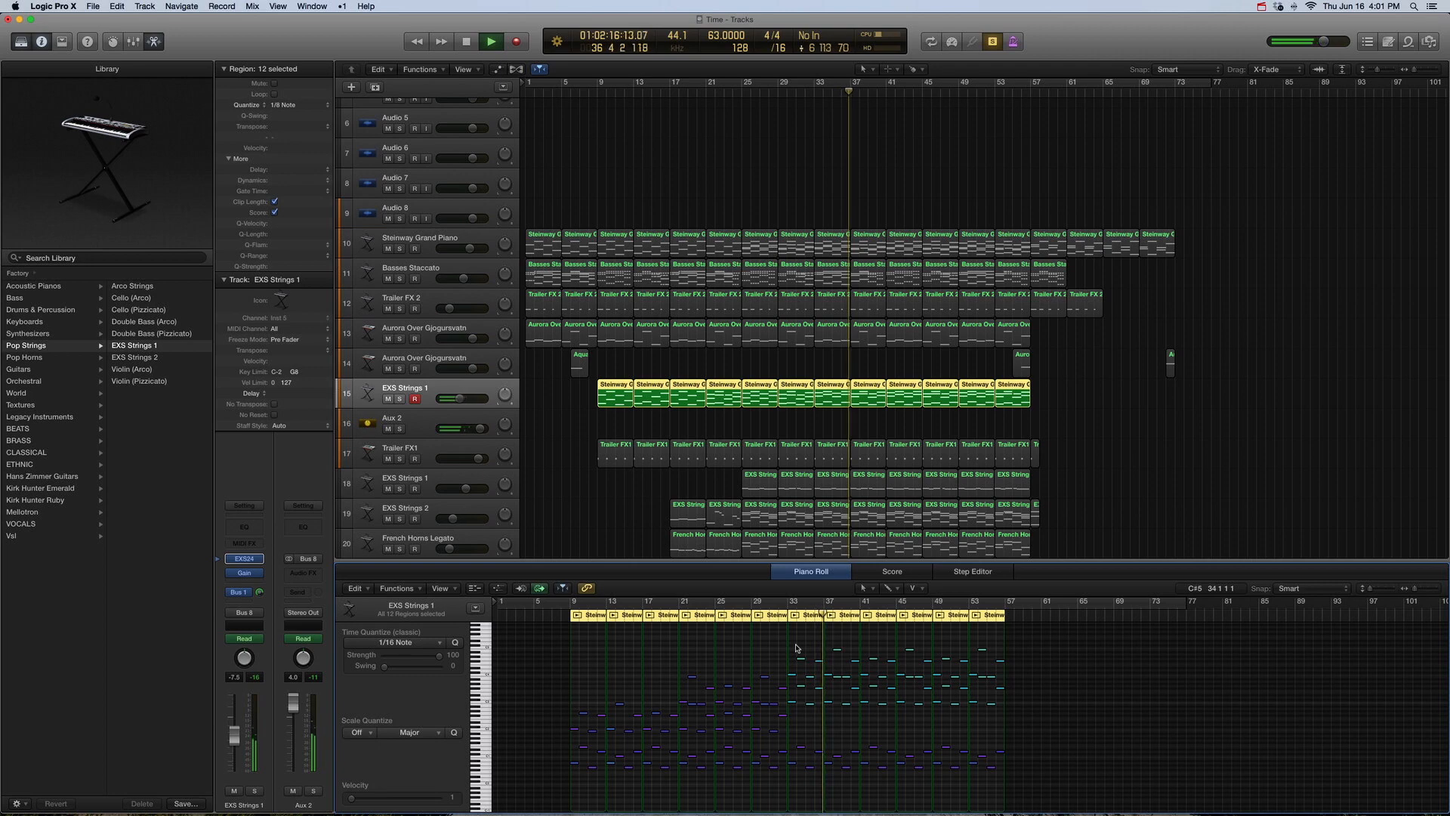
pyautogui.press('space')
pyautogui.hotkey('ctrl', 's')
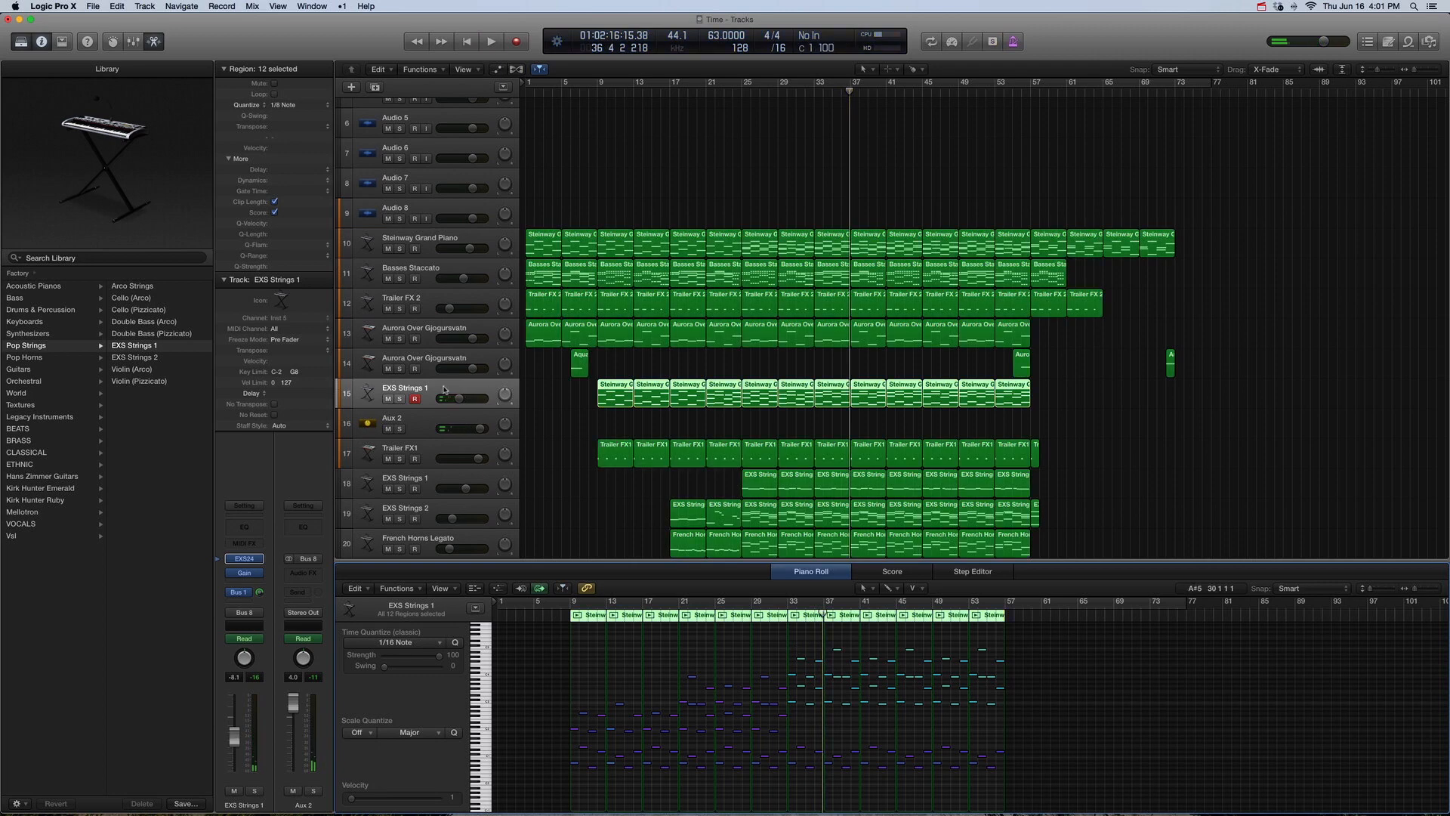
# Step: Show the output routing options of the EXS Strings 1 track and pick Bus 8 (Aux 2)
pyautogui.click(435, 418)
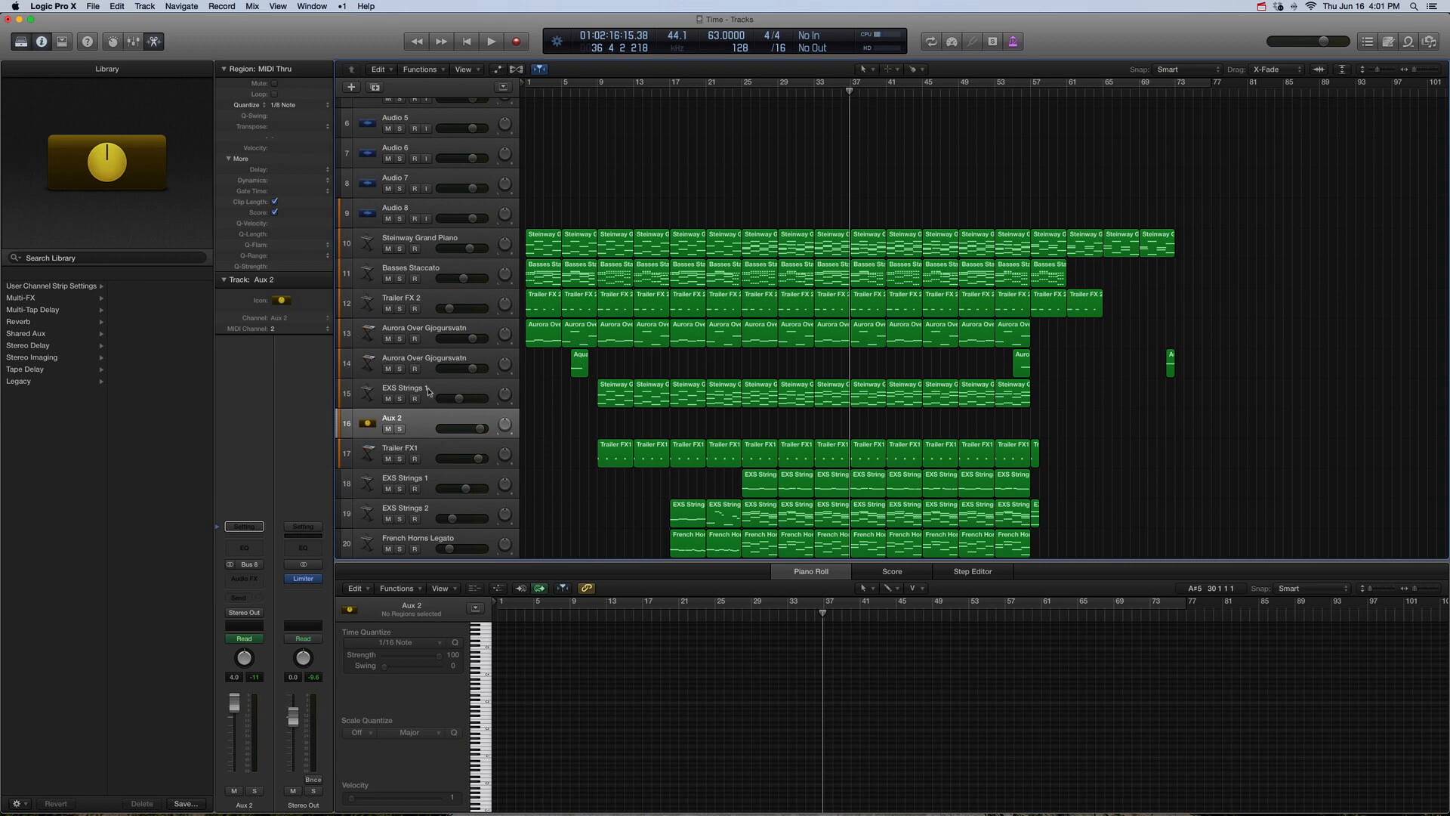
pyautogui.click(428, 391)
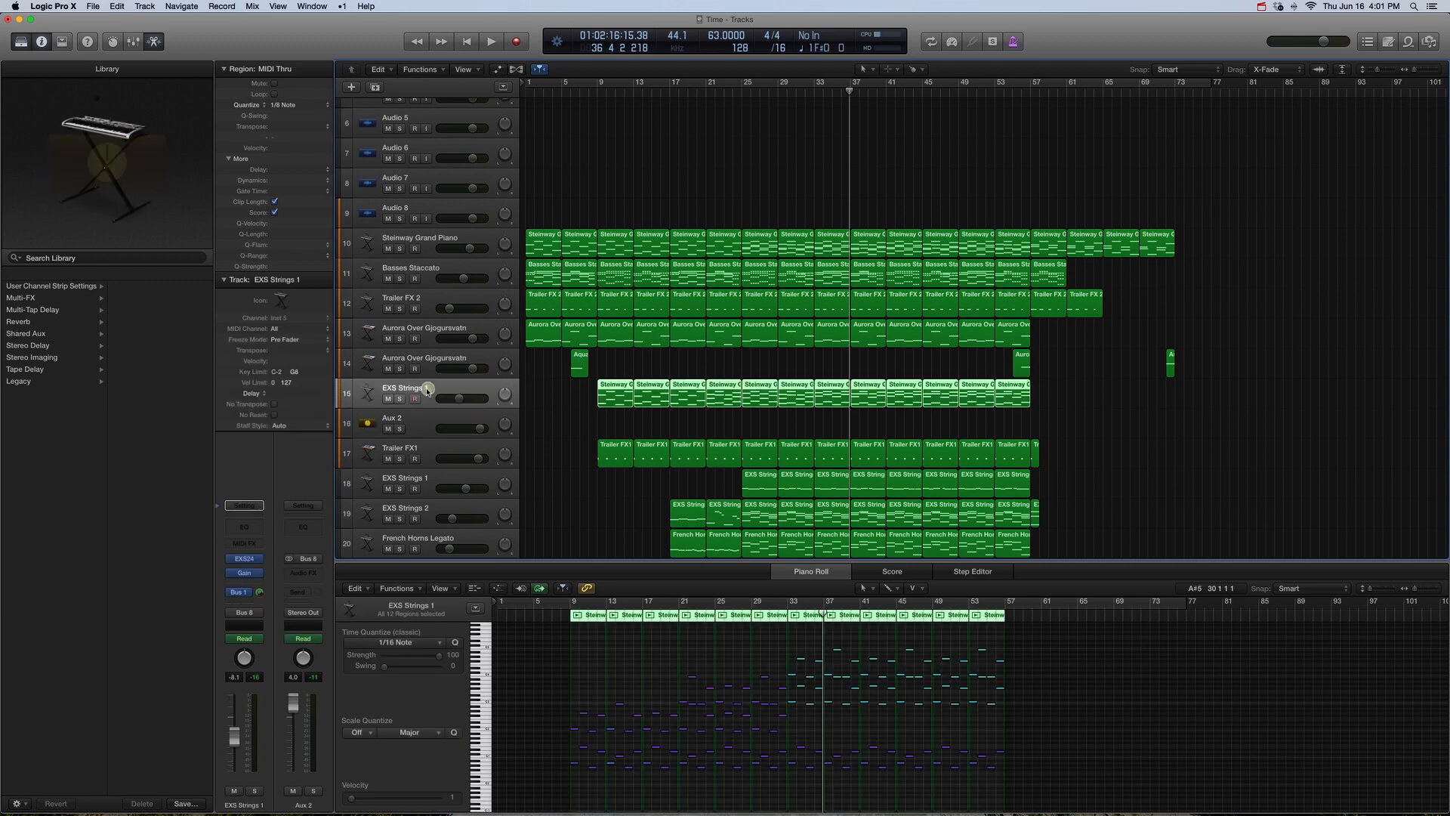
pyautogui.click(259, 616)
pyautogui.moveTo(268, 646)
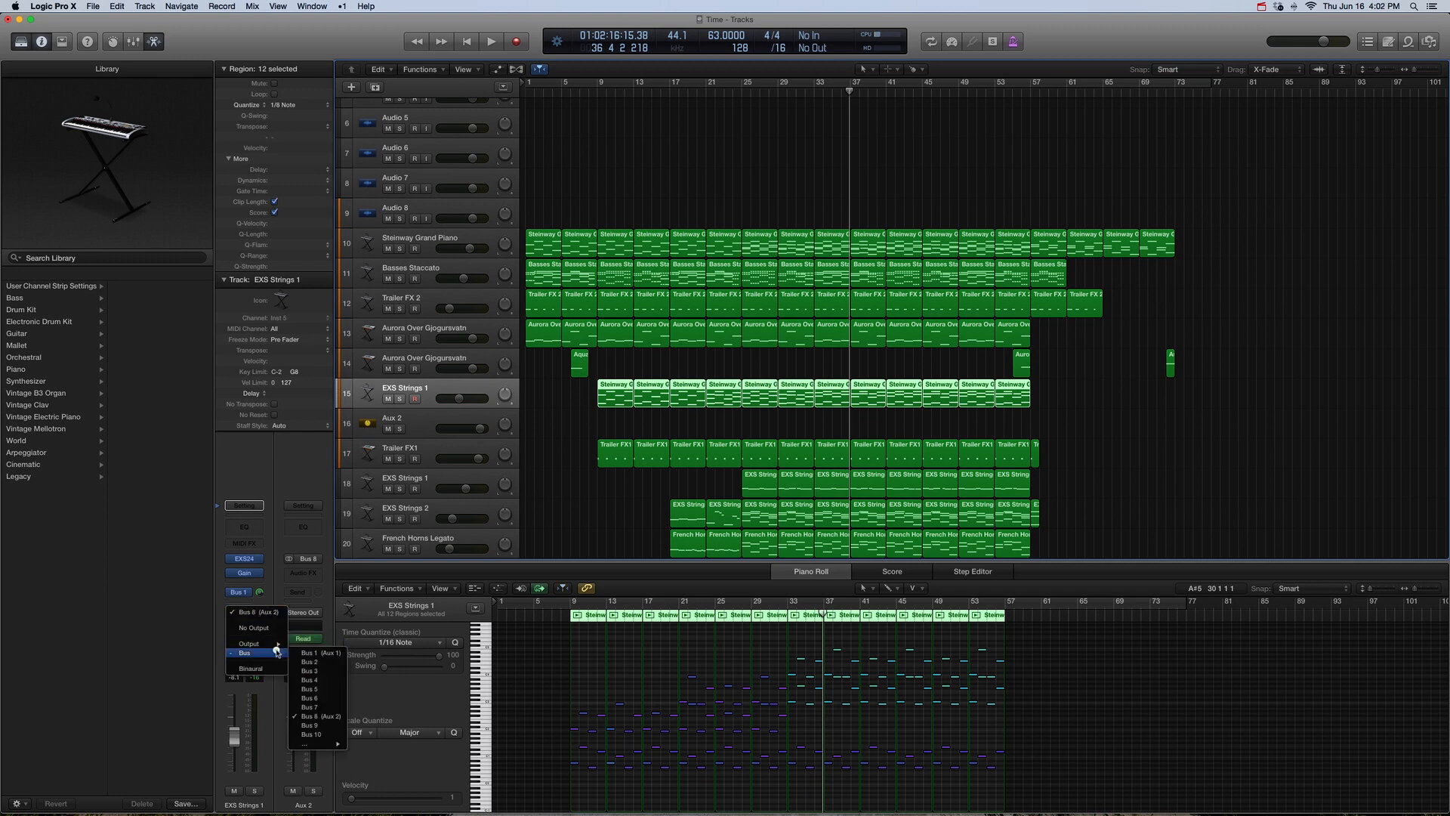
pyautogui.click(319, 719)
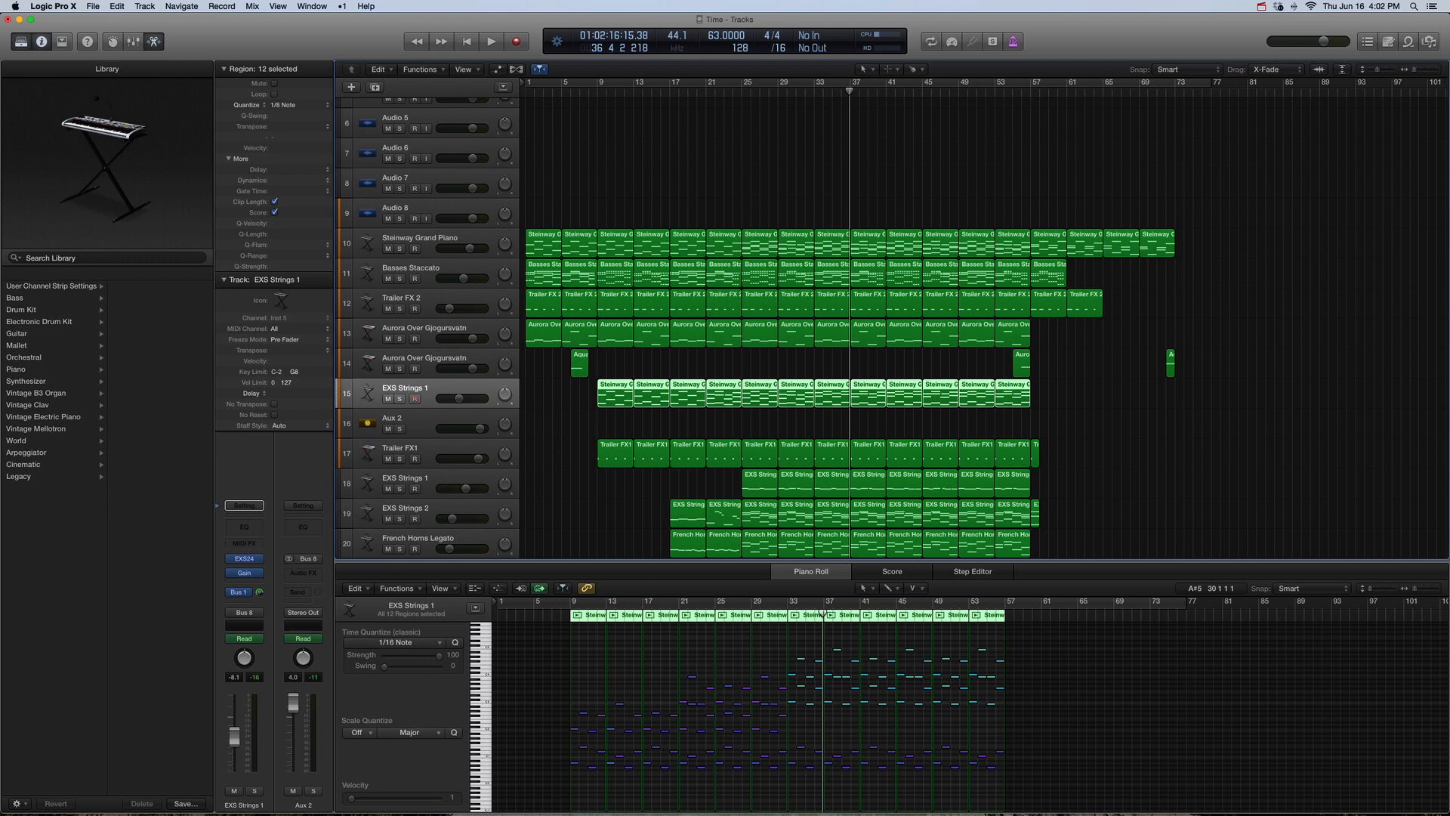
# Step: Switch between the EXS Strings 1 and Aux 2 tracks to compare their channel strips, ending on Aux 2
pyautogui.click(317, 460)
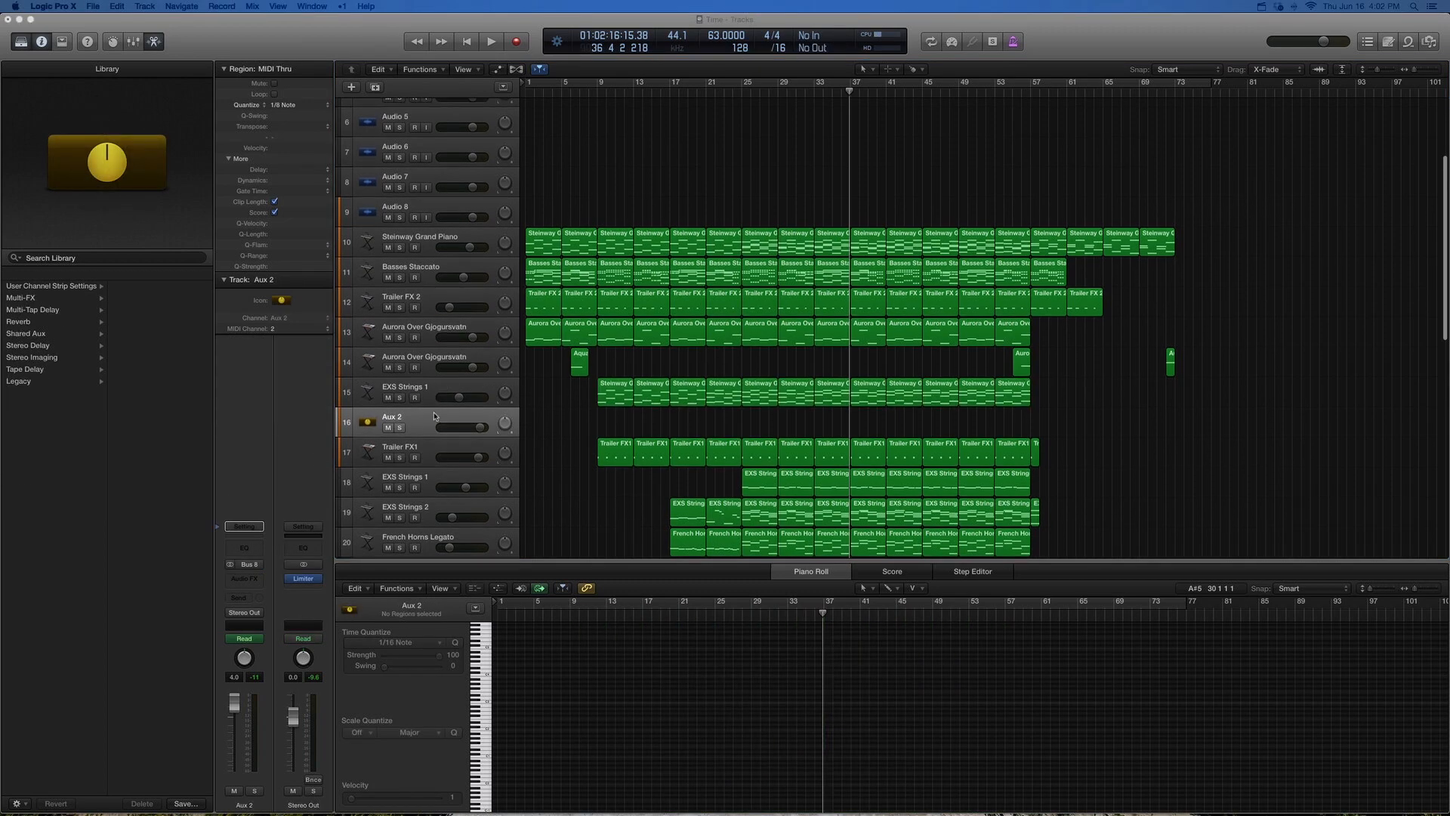
pyautogui.click(427, 386)
pyautogui.click(421, 420)
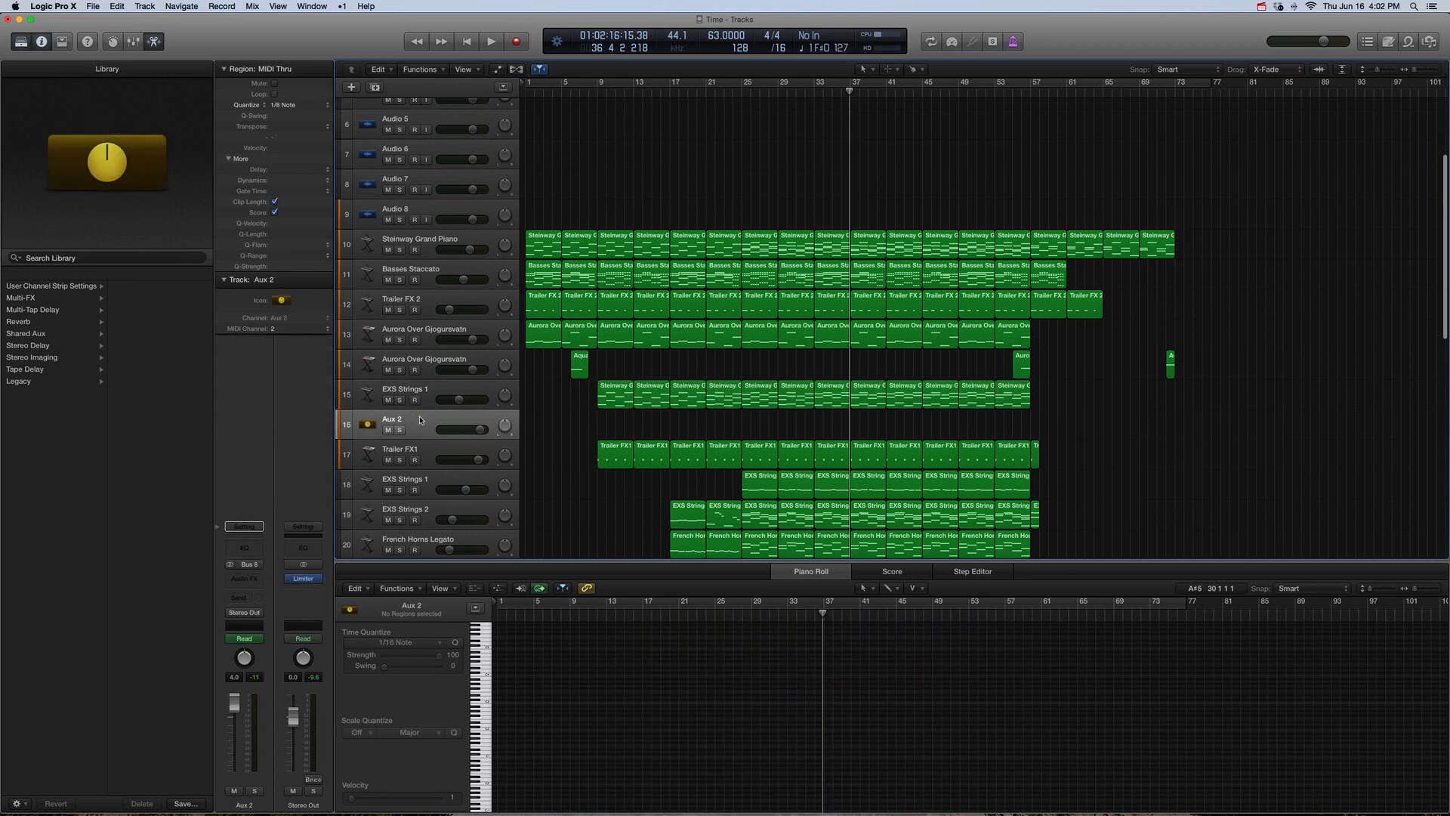
# Step: Show track automation and compare the volume curves of the EXS Strings 1 and Aux 2 tracks, ending with automation hidden
pyautogui.press('a')
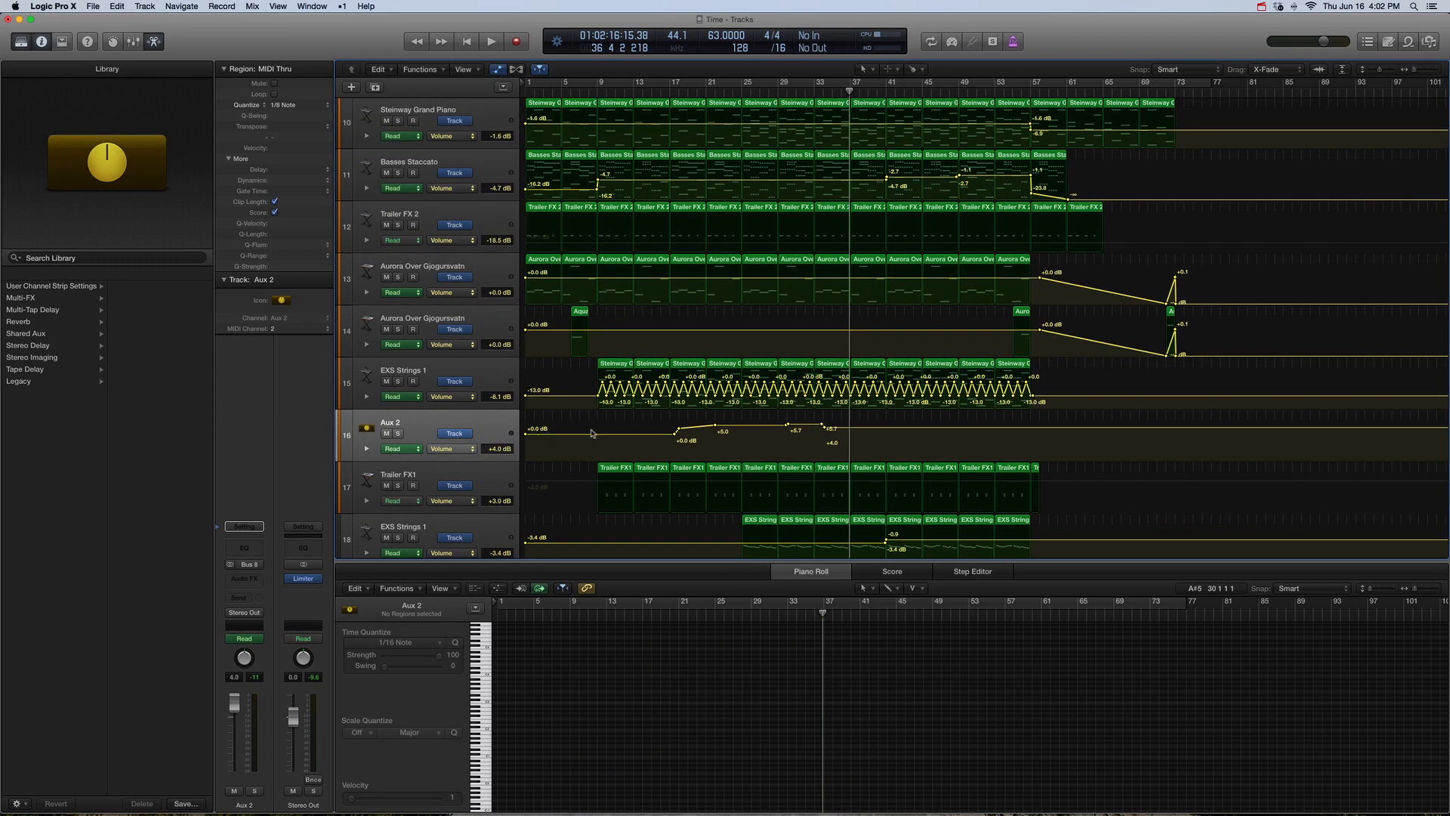
pyautogui.click(488, 372)
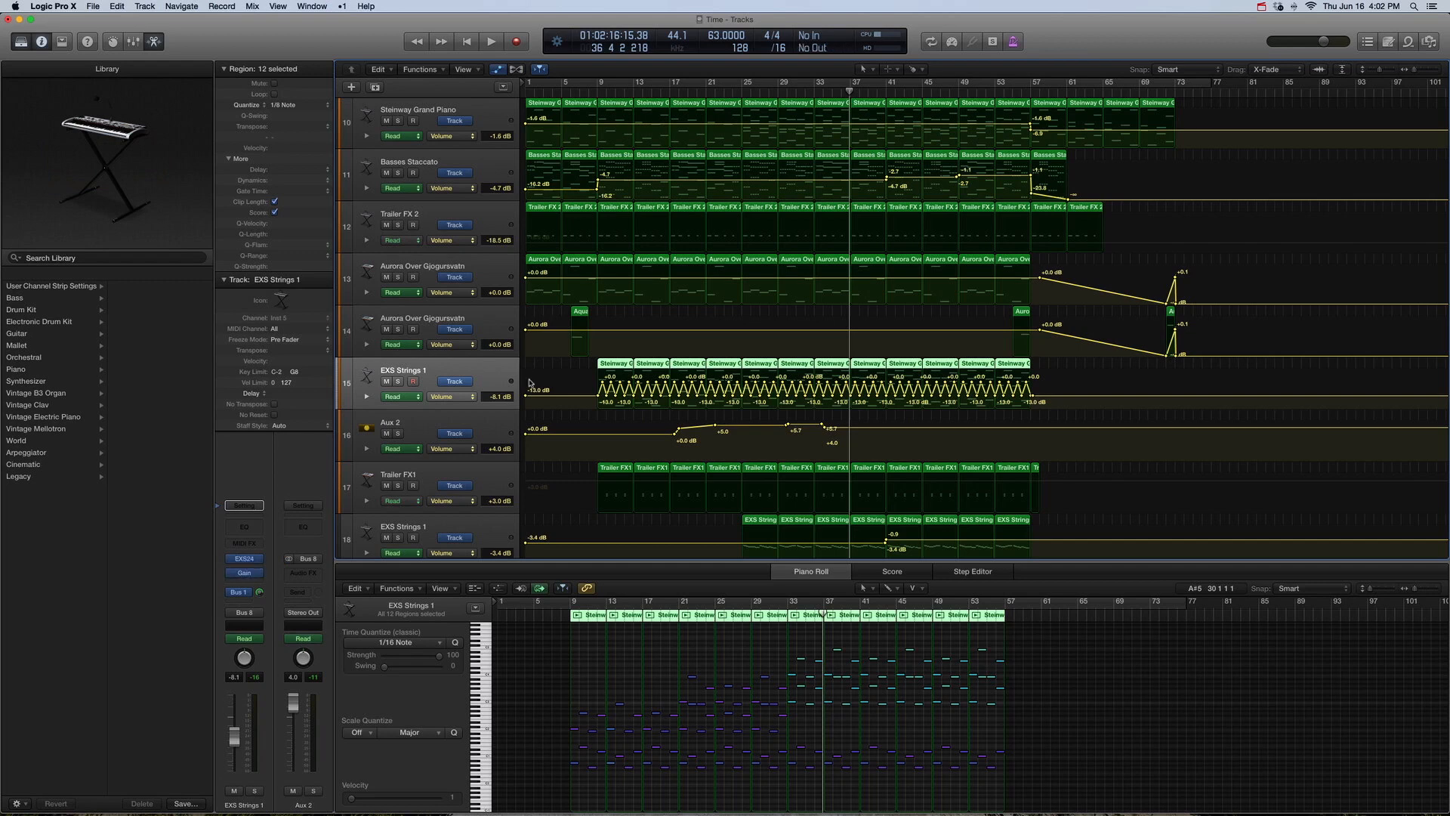
pyautogui.click(484, 423)
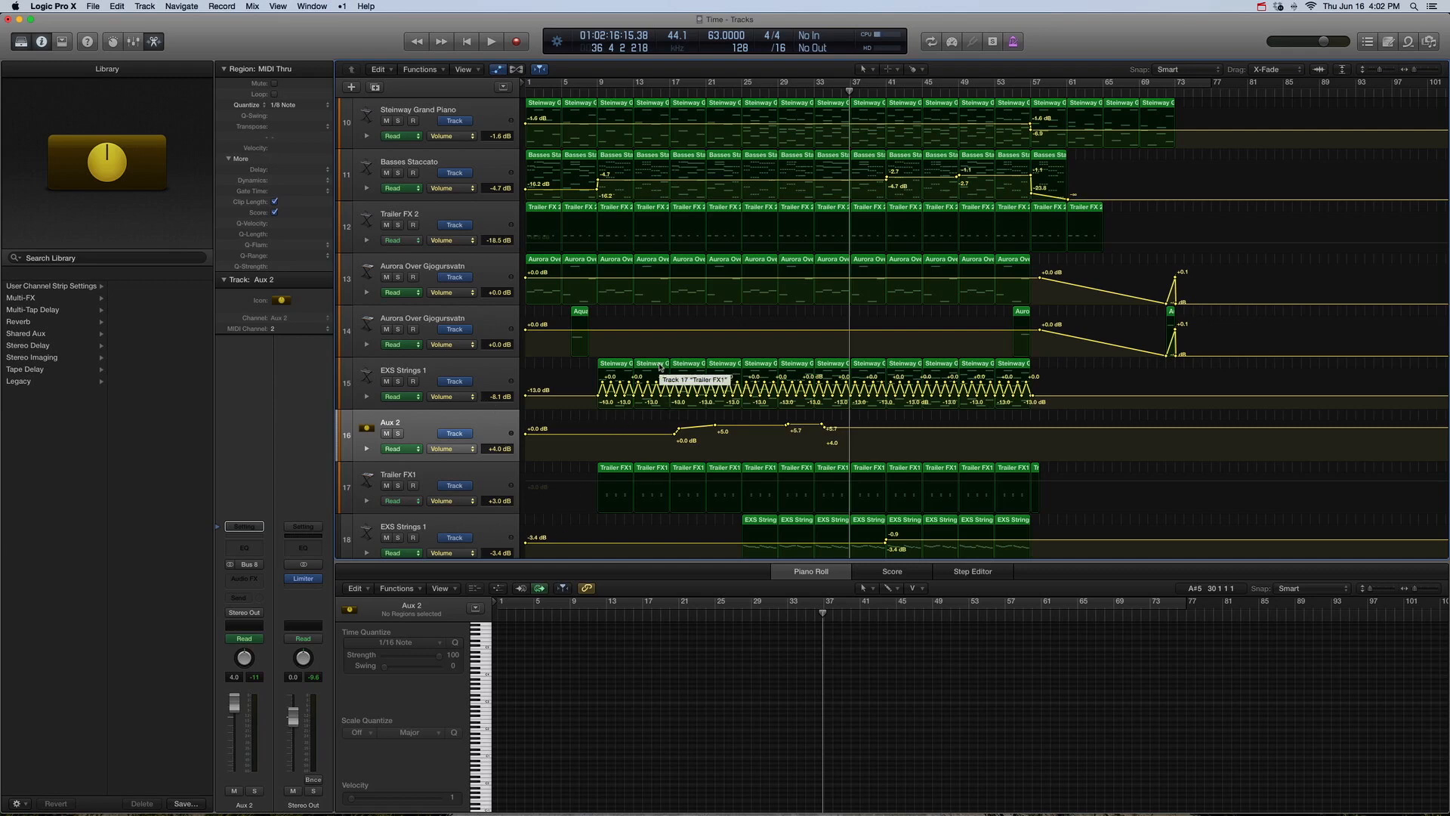
pyautogui.hotkey('ctrl', 'a')
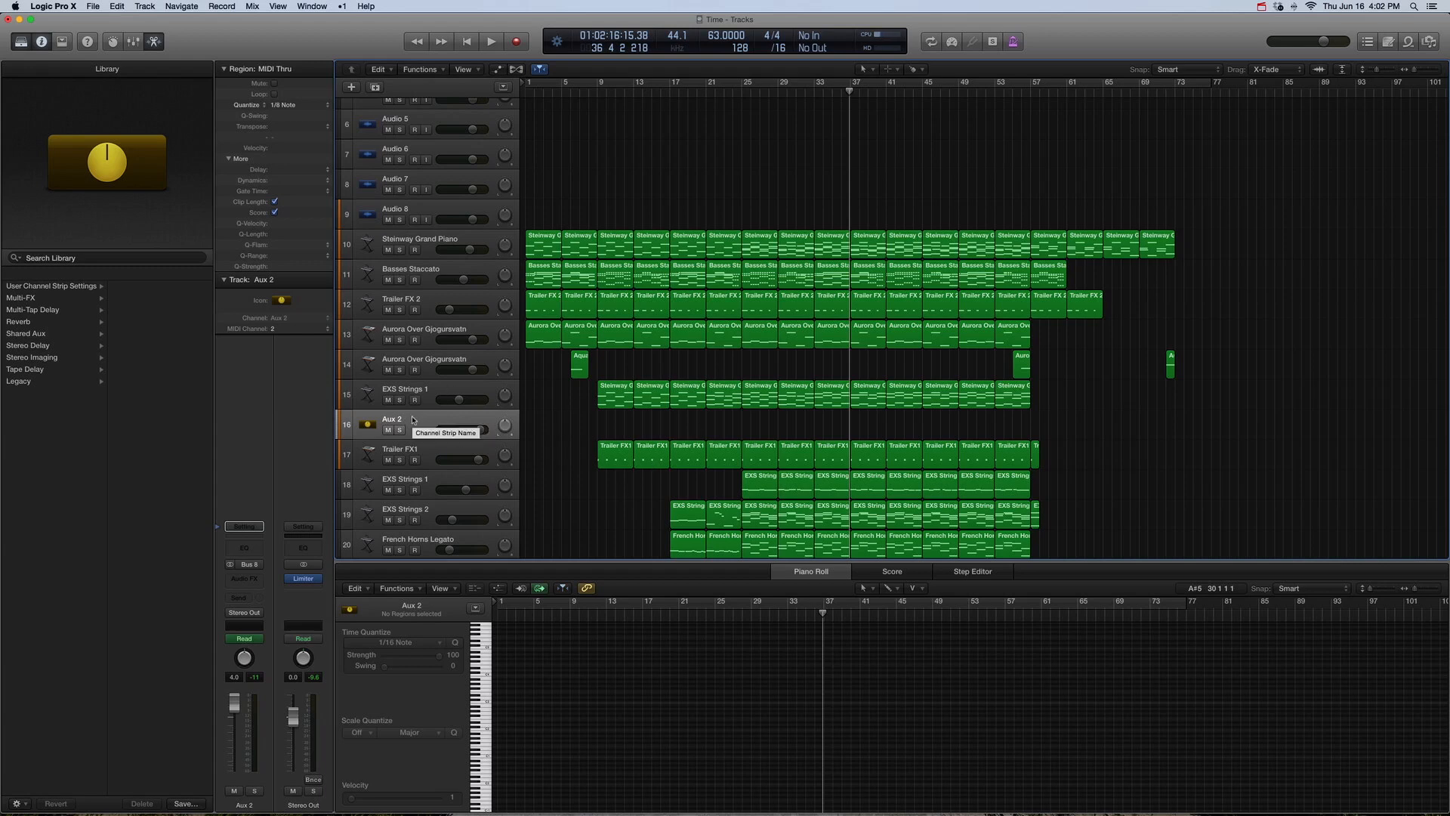
# Step: Solo the Trailer FX1 track's regions and show its EXS24 instrument under Textures > FX in the Library
pyautogui.click(436, 452)
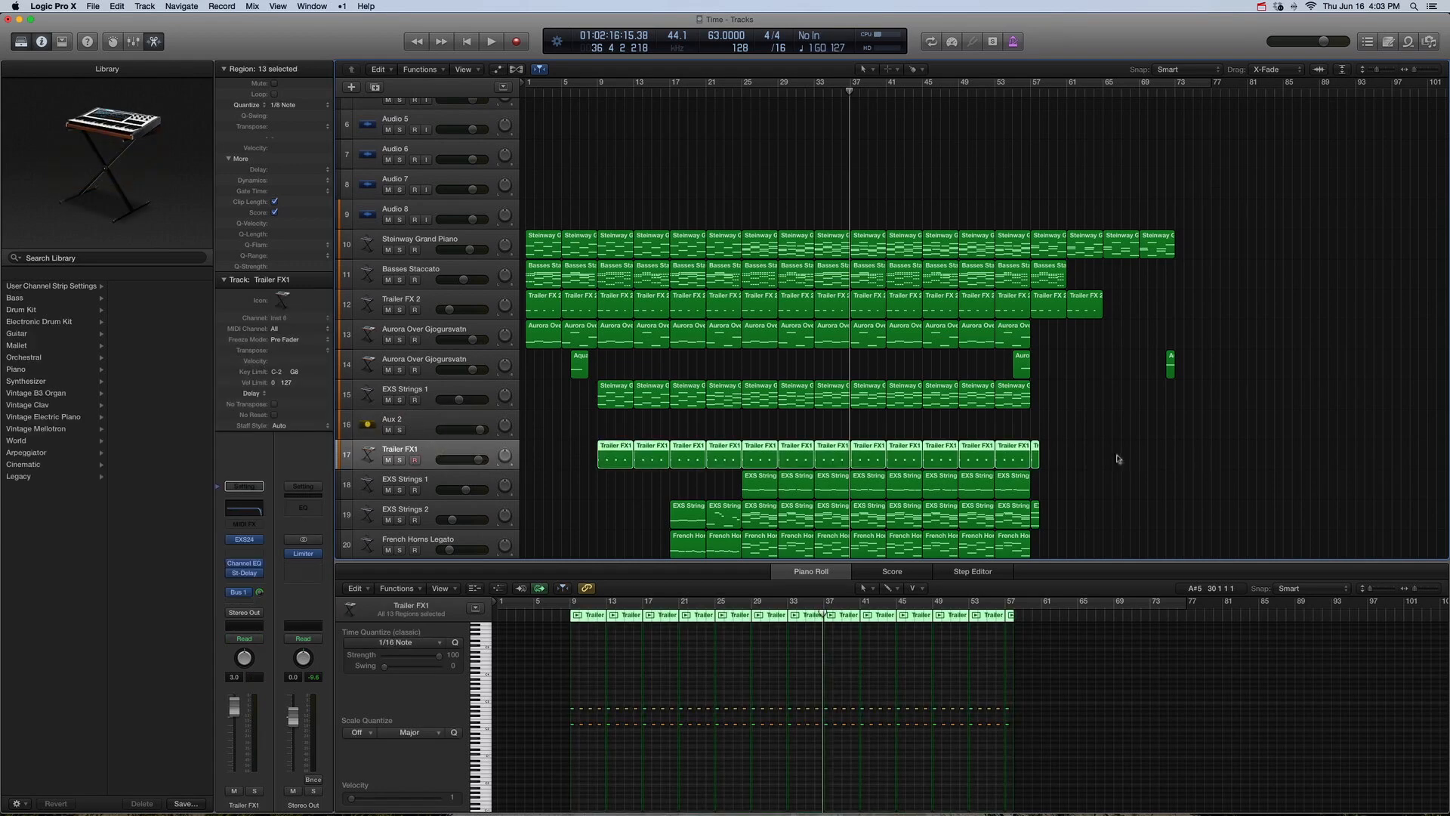
pyautogui.click(578, 447)
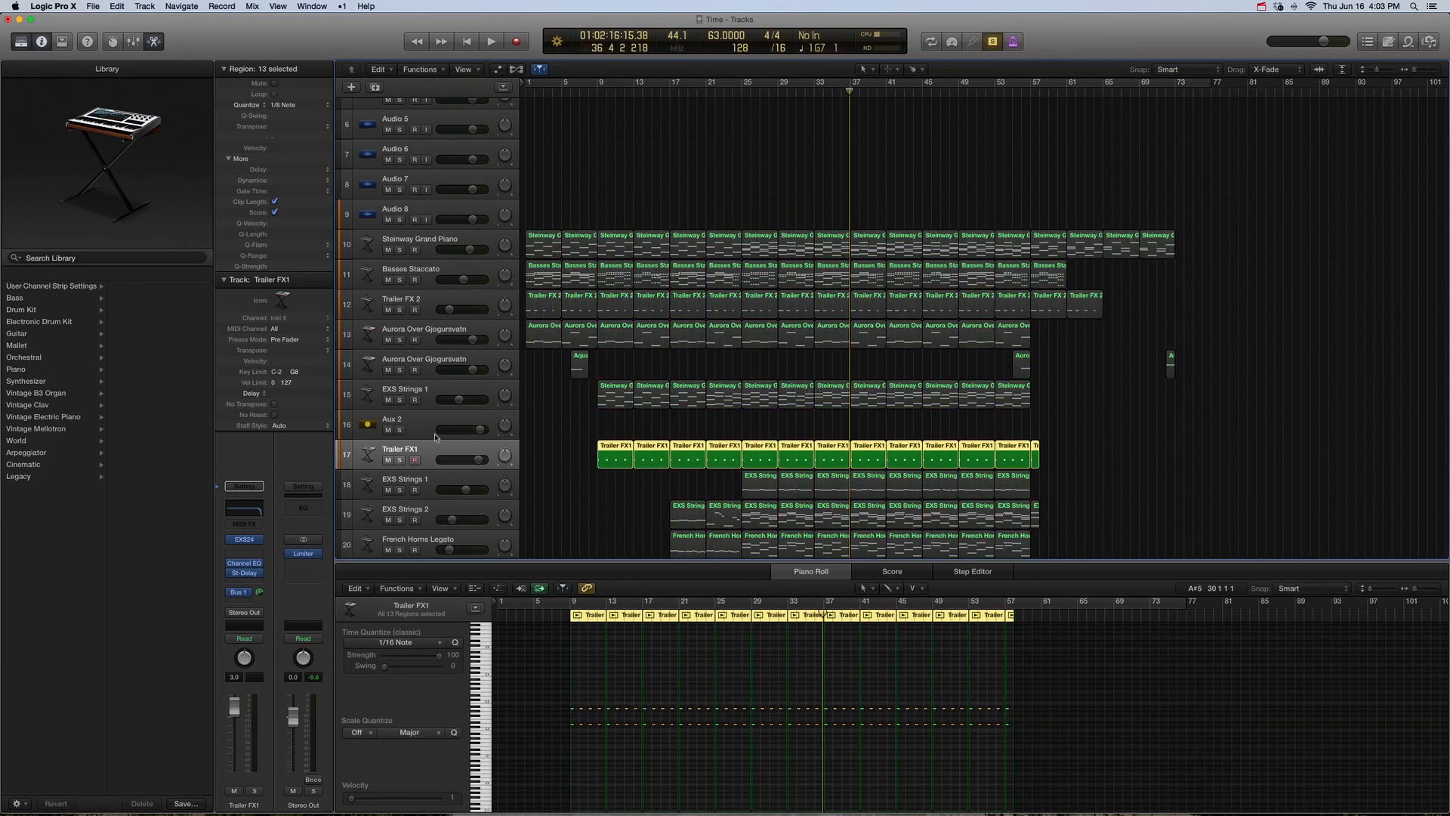
pyautogui.click(219, 540)
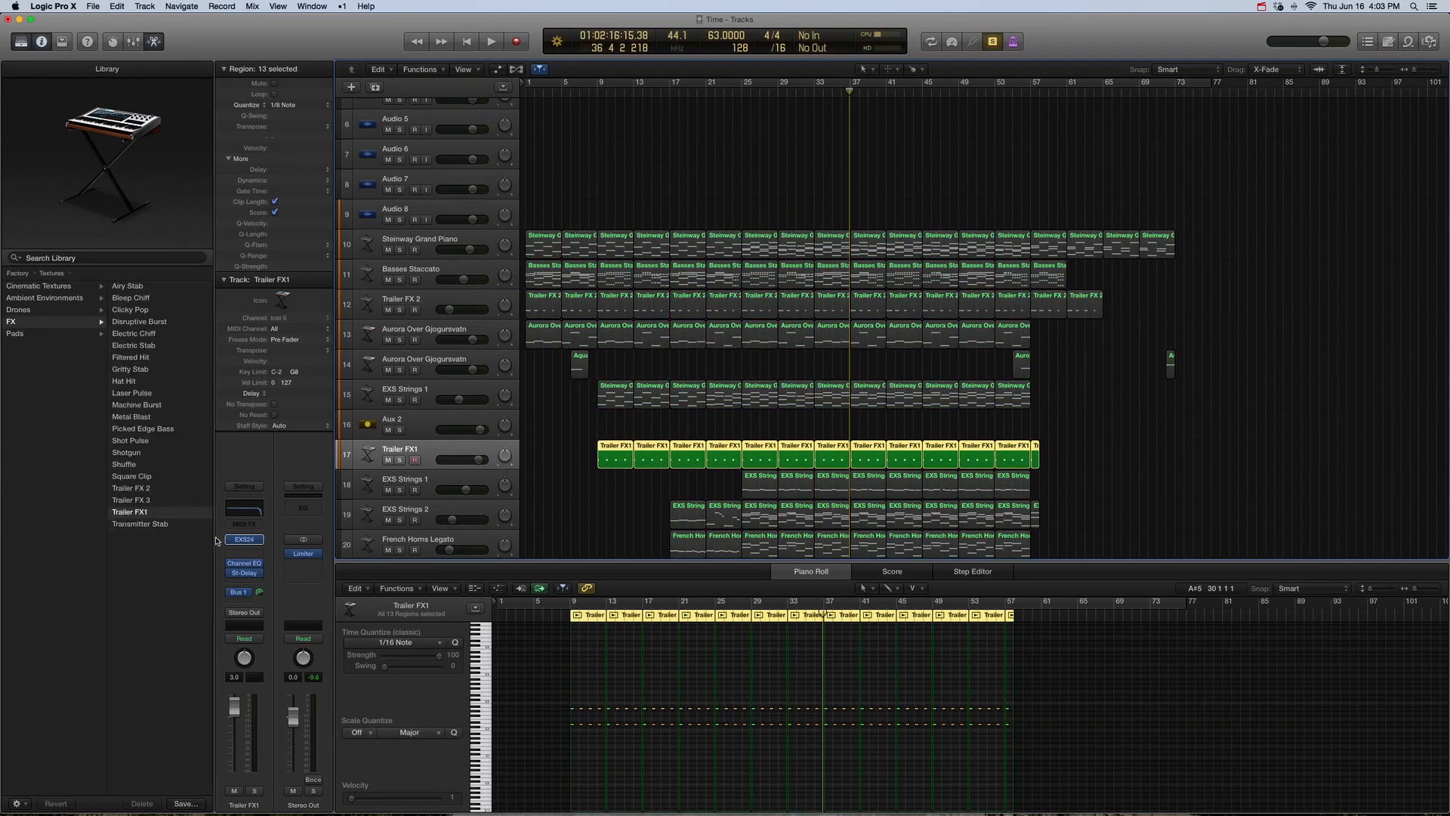
pyautogui.hscroll(-5, 64, 395)
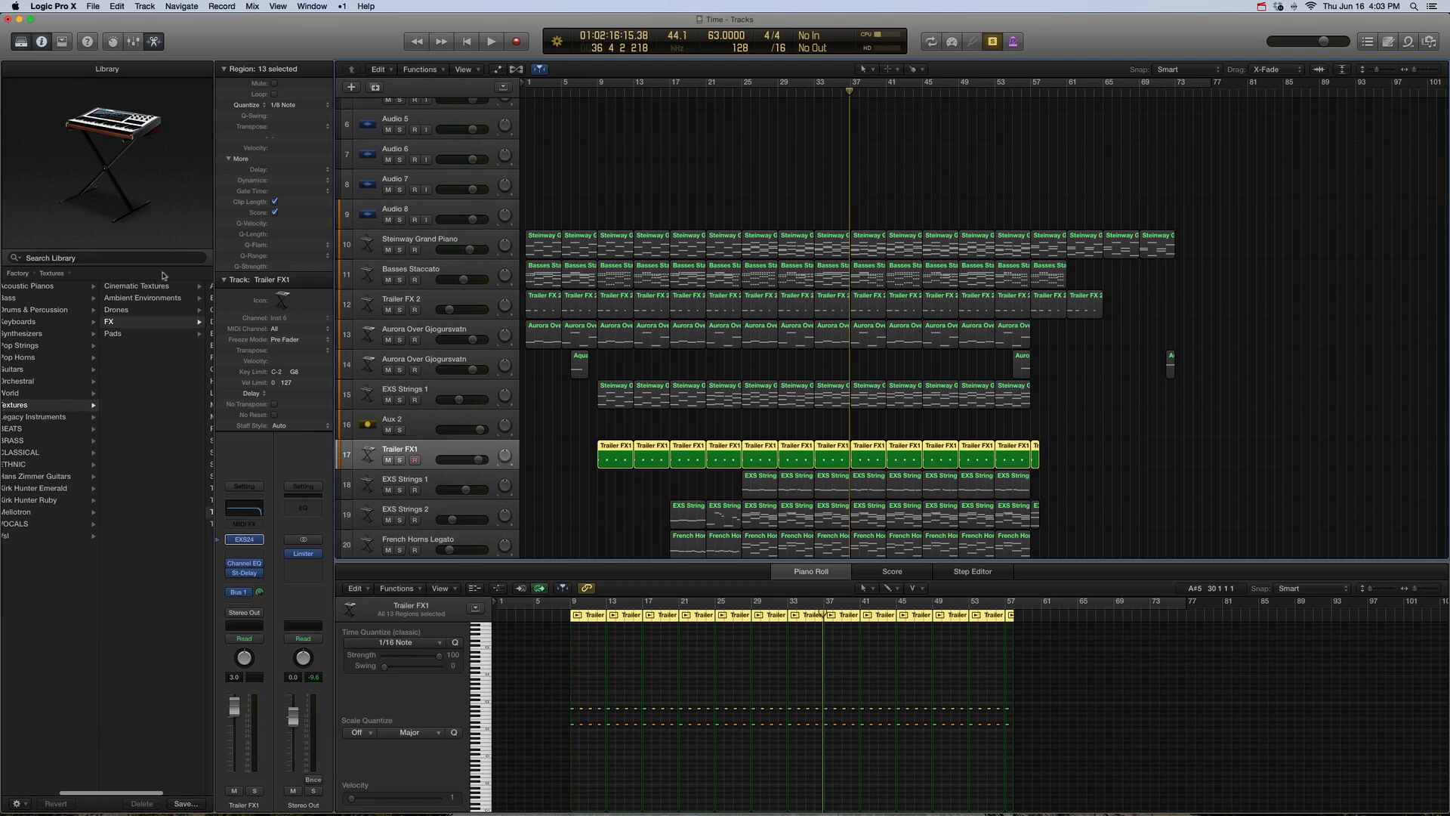
pyautogui.hscroll(5, 151, 513)
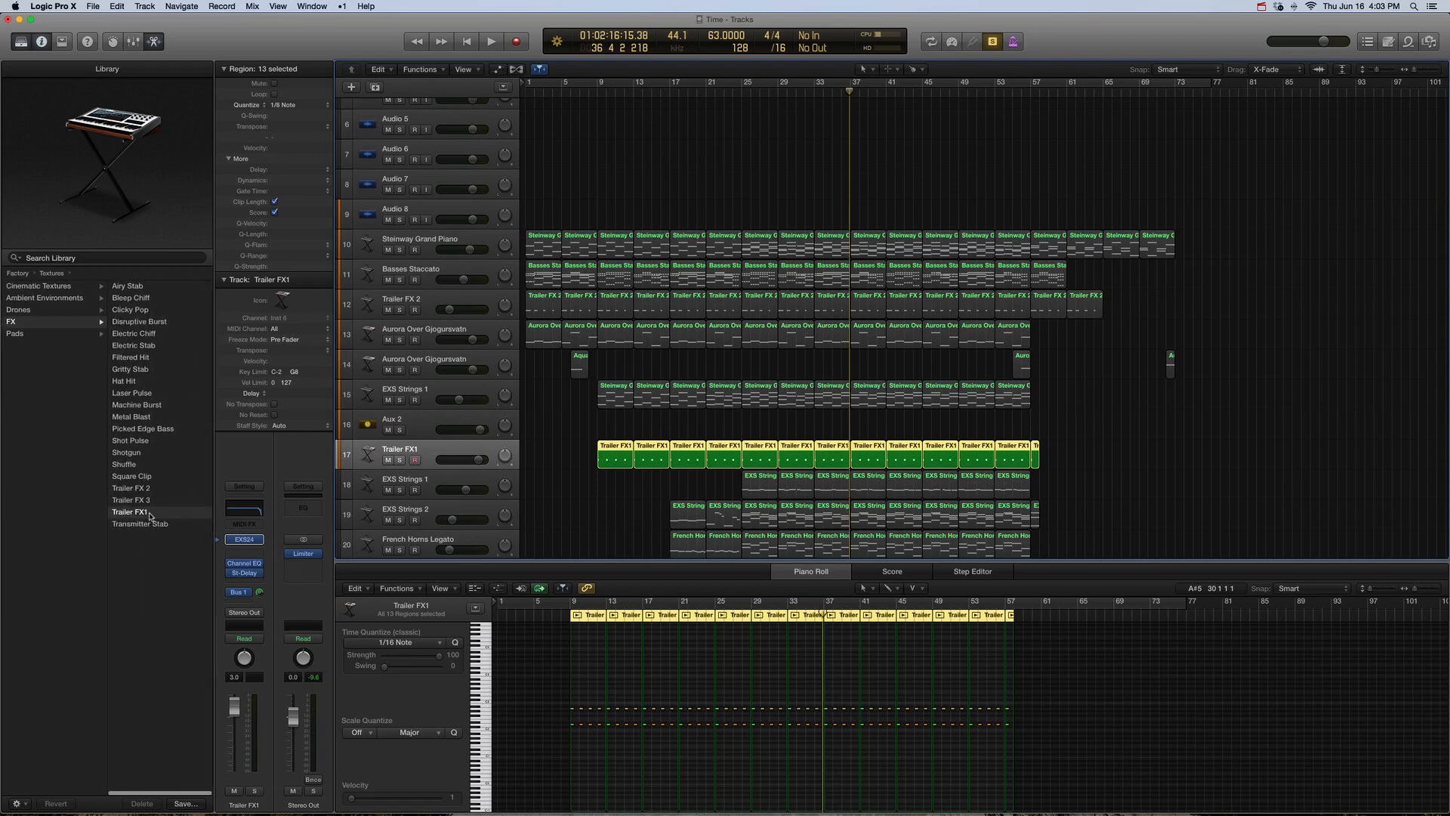
# Step: Open the Channel EQ on Trailer FX1 to examine its high-cut curve, and close it
pyautogui.click(241, 564)
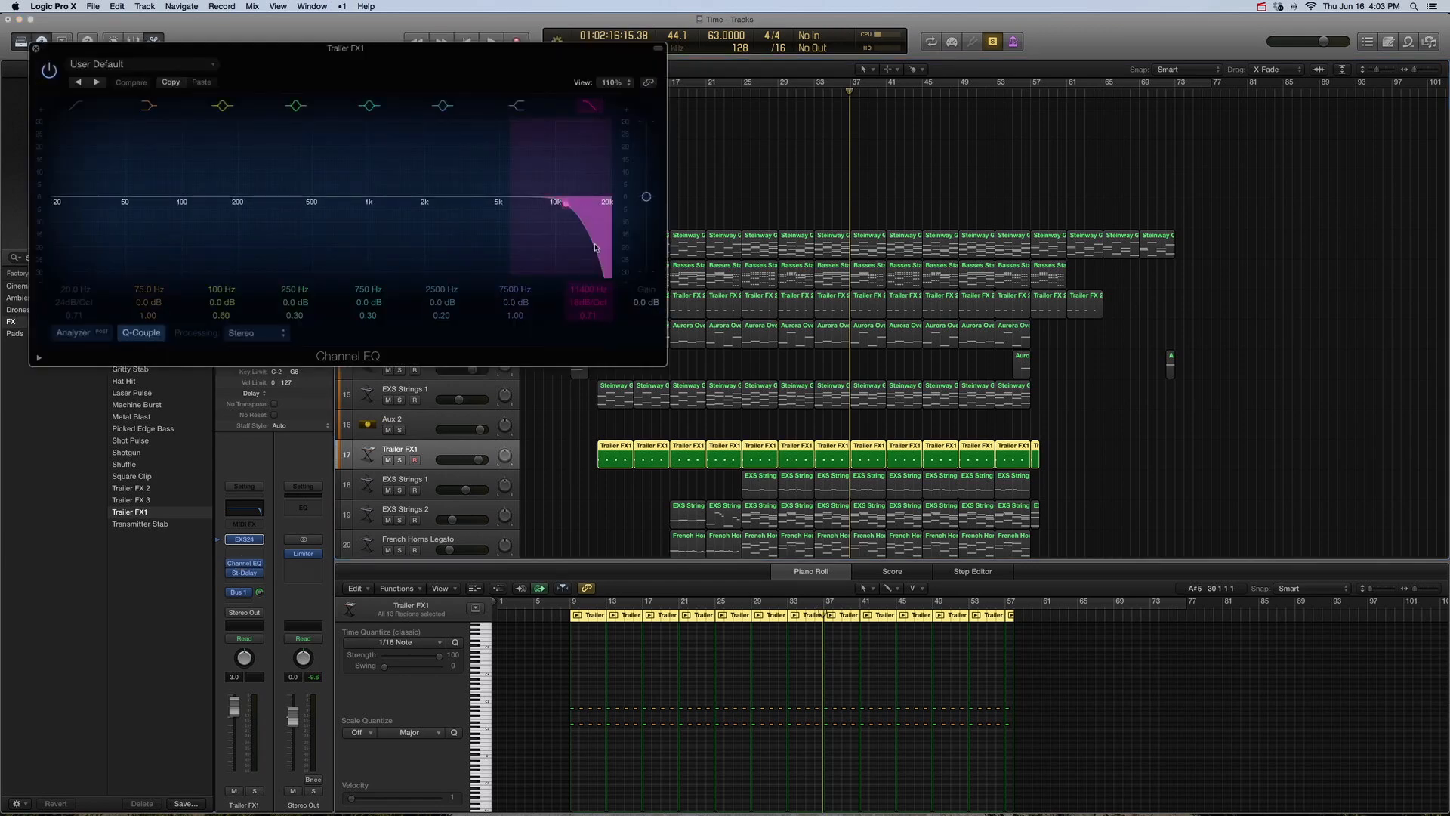
pyautogui.click(47, 70)
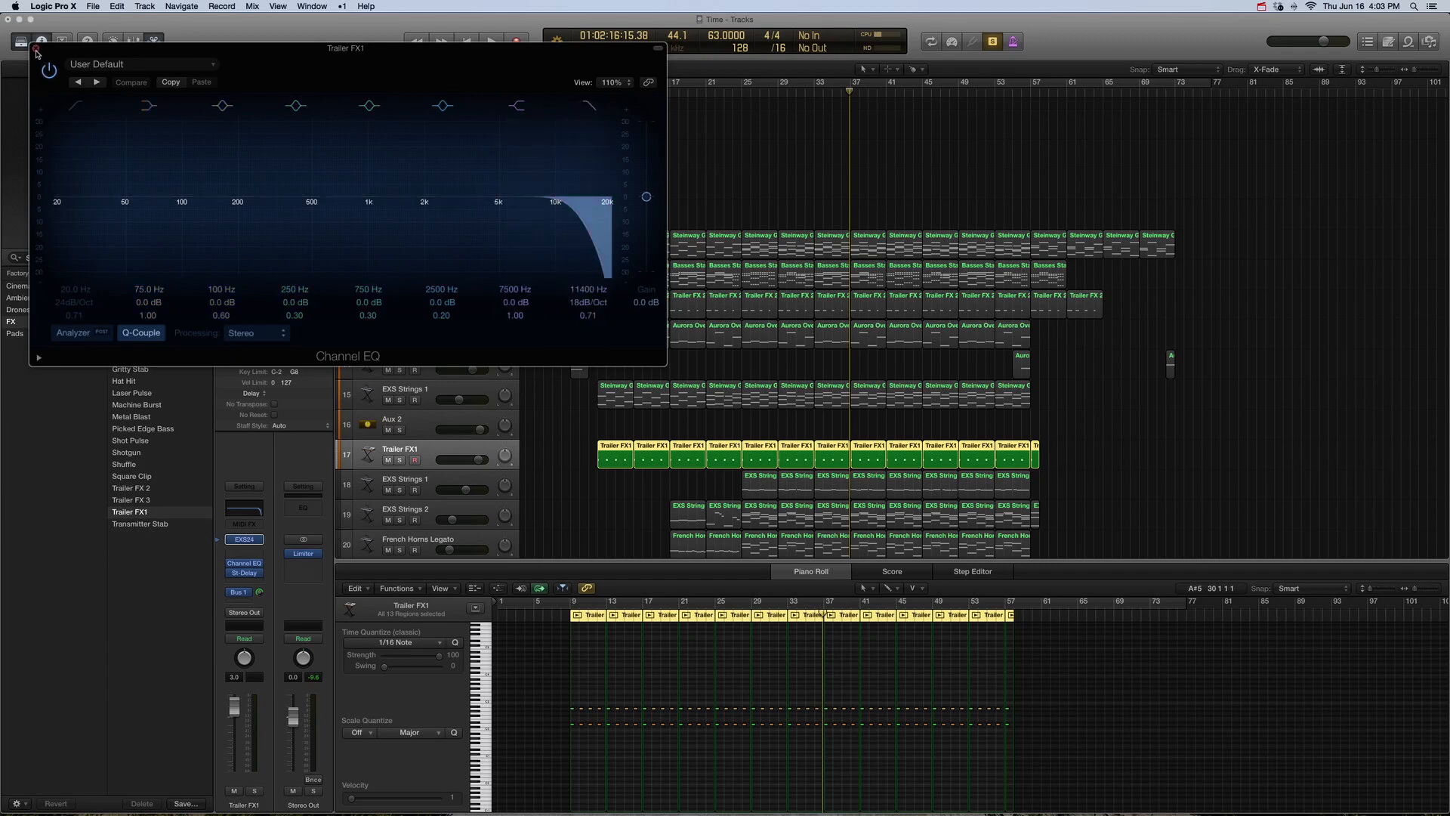
pyautogui.click(35, 51)
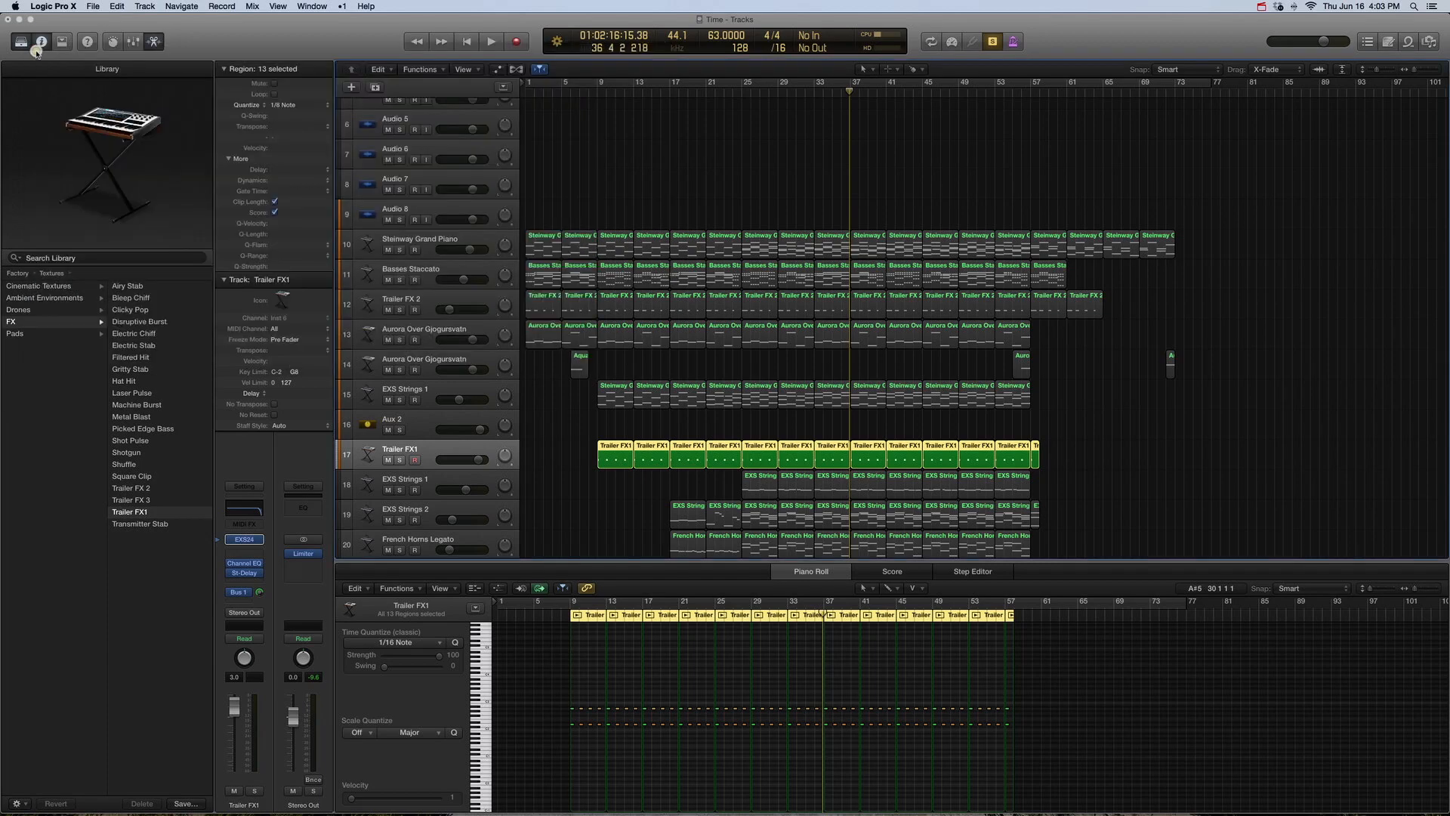
# Step: Open the Stereo Delay on Trailer FX1 and play the soloed track from bar 9 to about bar 10
pyautogui.click(247, 574)
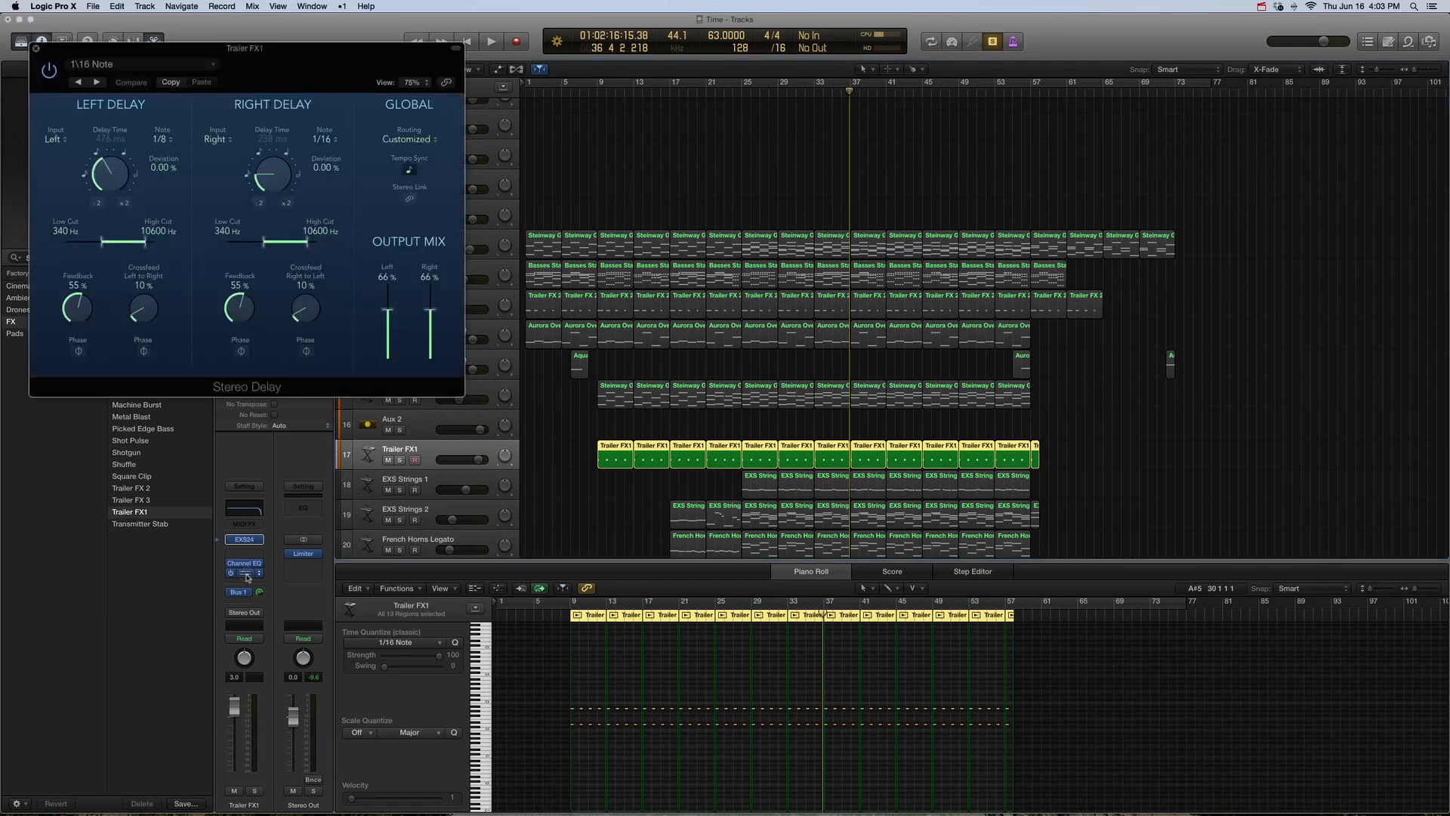
pyautogui.click(598, 93)
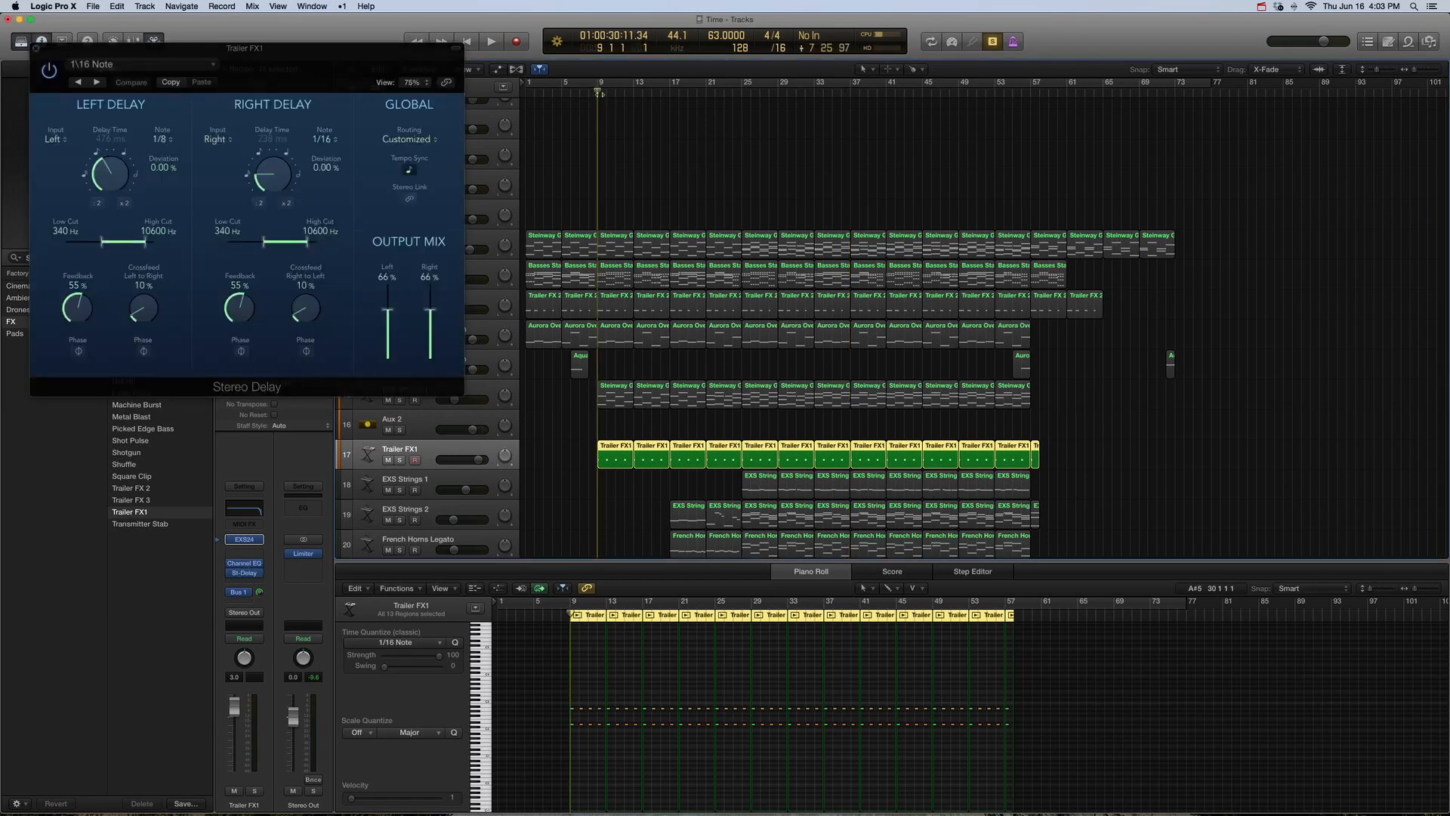
pyautogui.press('space')
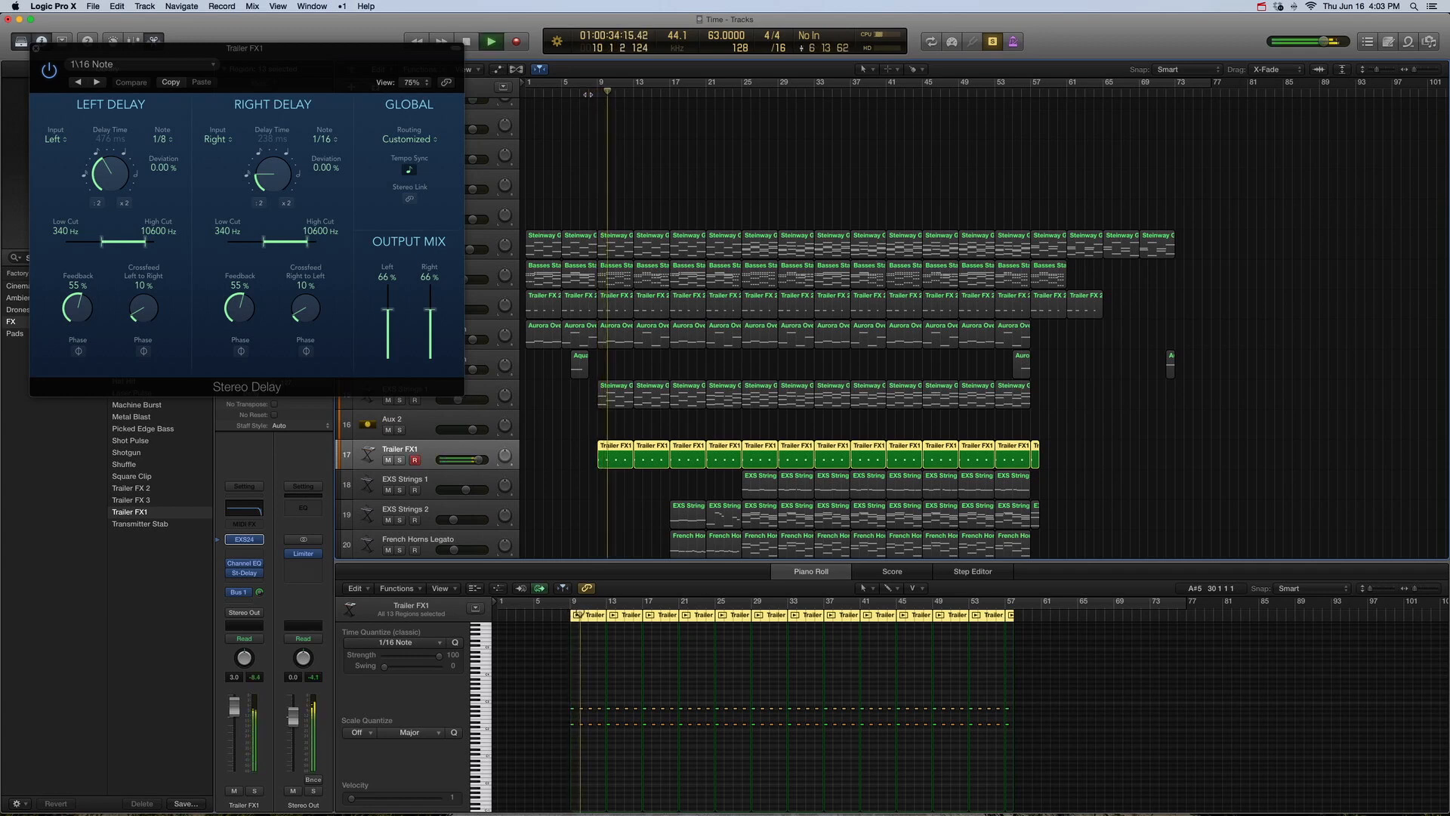
pyautogui.press('space')
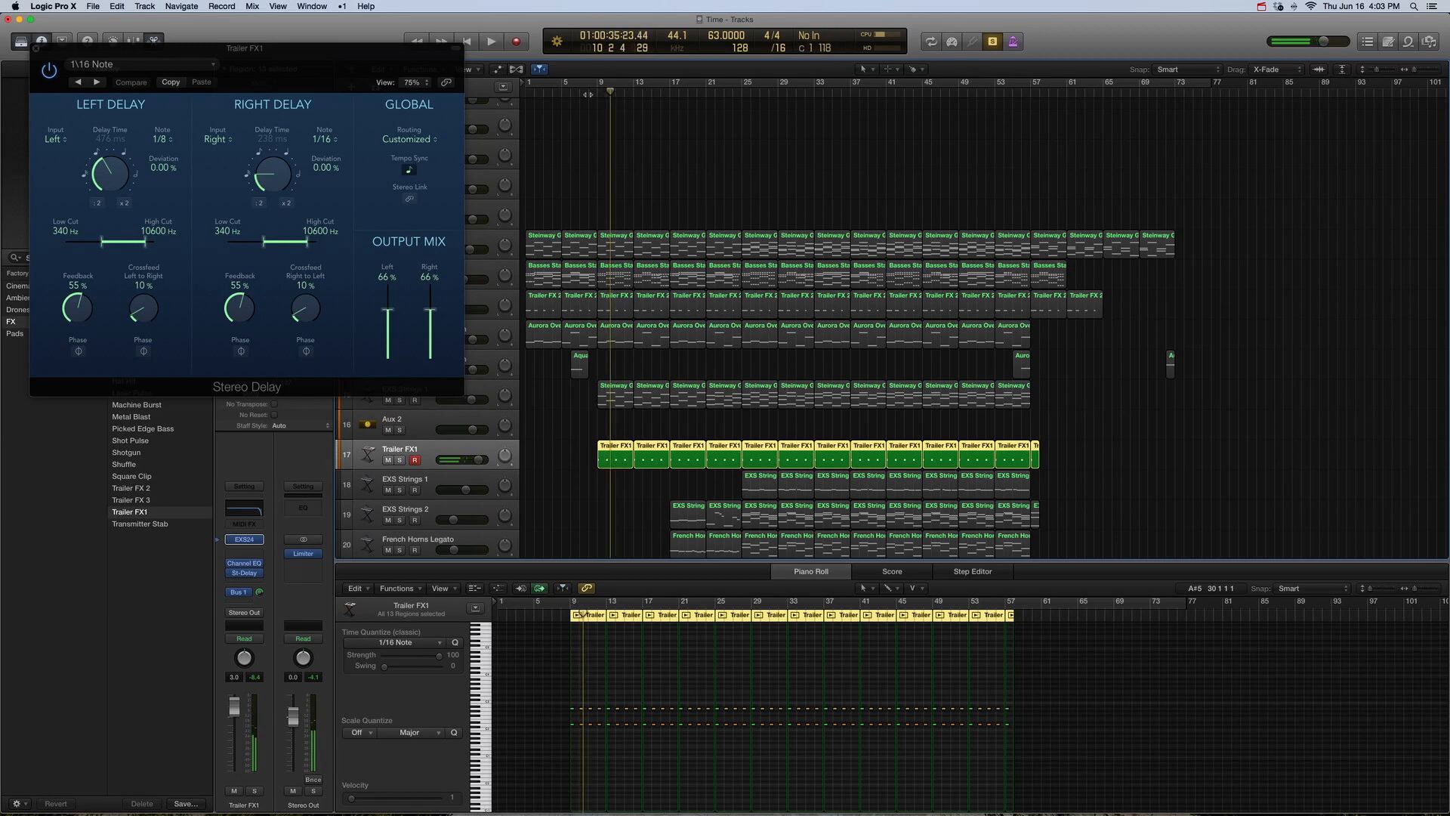
# Step: View the Stereo Delay's preset list without changing the 1/16 Note preset, and close the plug-in
pyautogui.click(203, 65)
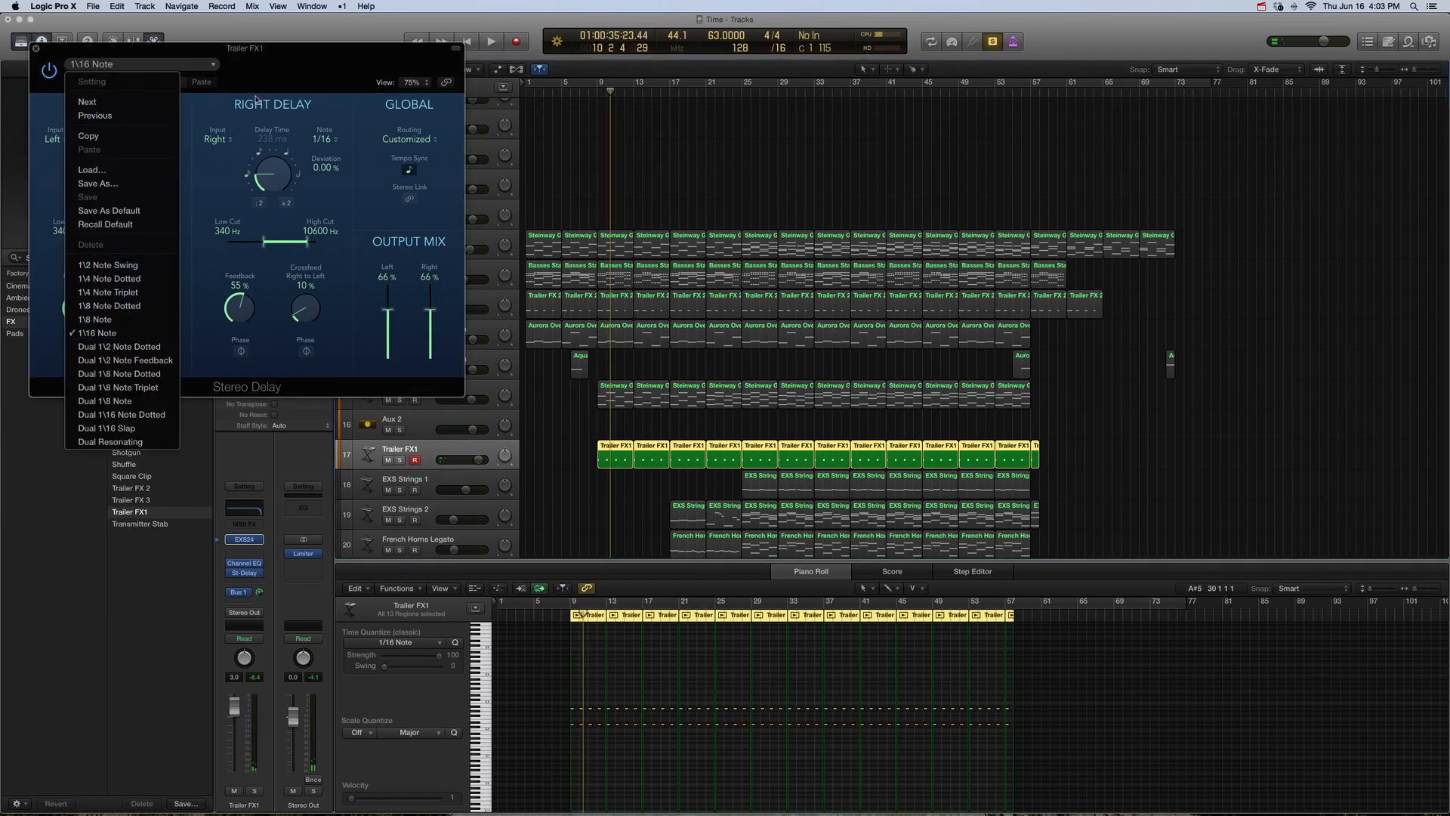
pyautogui.click(270, 72)
pyautogui.click(34, 48)
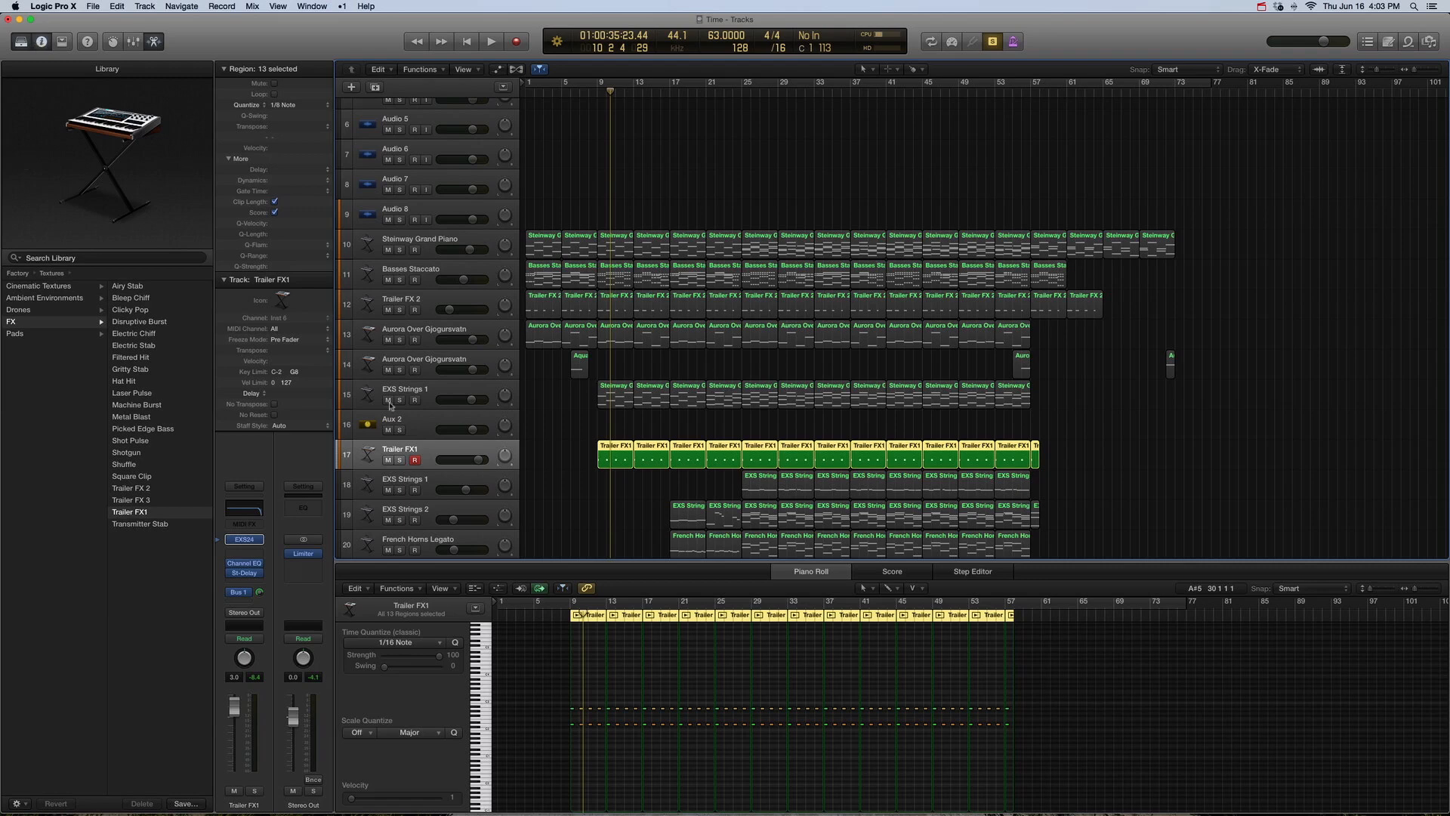
# Step: Return the playhead to bar 9 and play the soloed bars 9 to 16 regions of all the tracks, stopping around bar 10
pyautogui.press(',')
pyautogui.press(',')
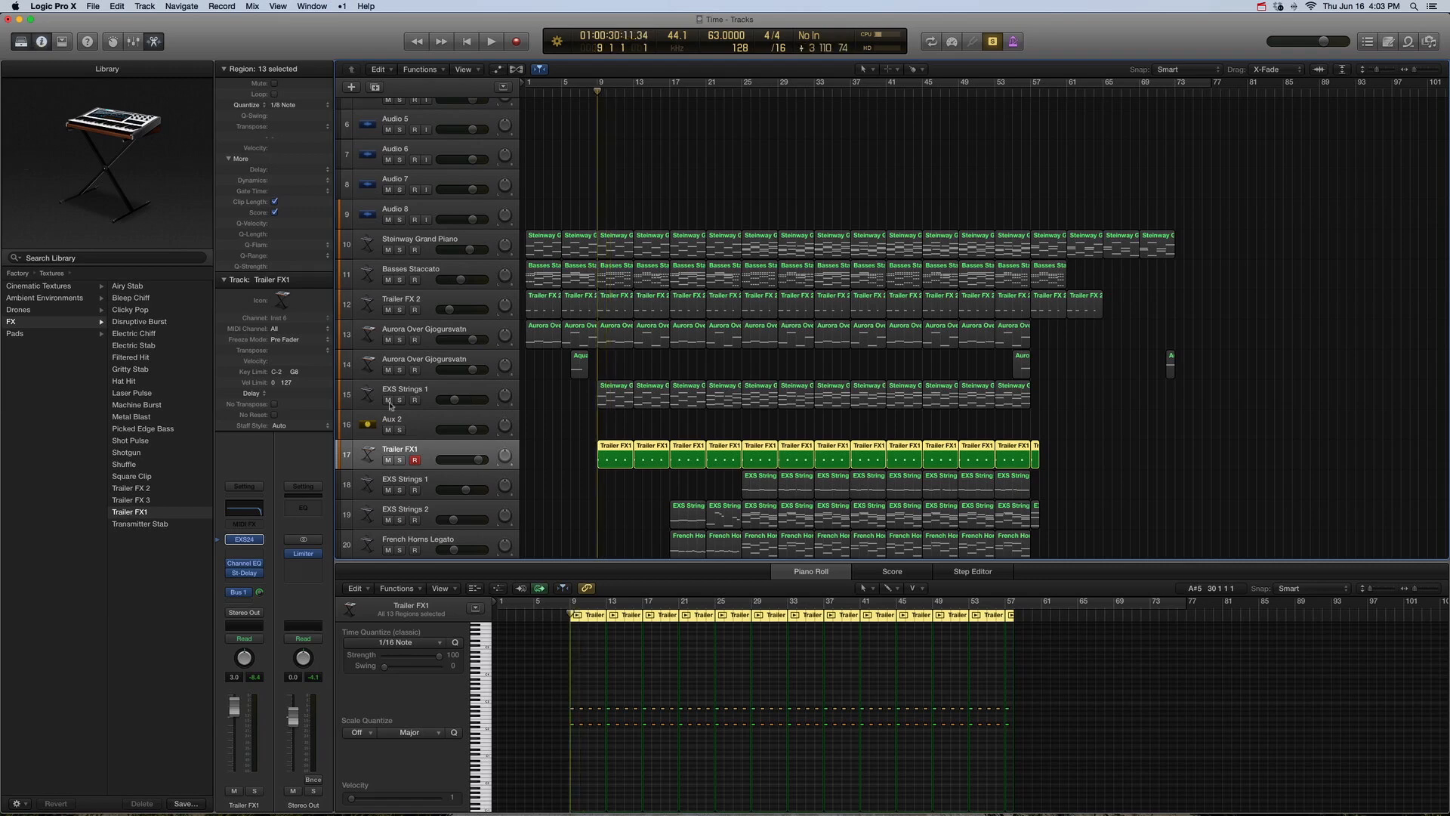
pyautogui.moveTo(646, 486); pyautogui.dragTo(602, 234)
pyautogui.press('space')
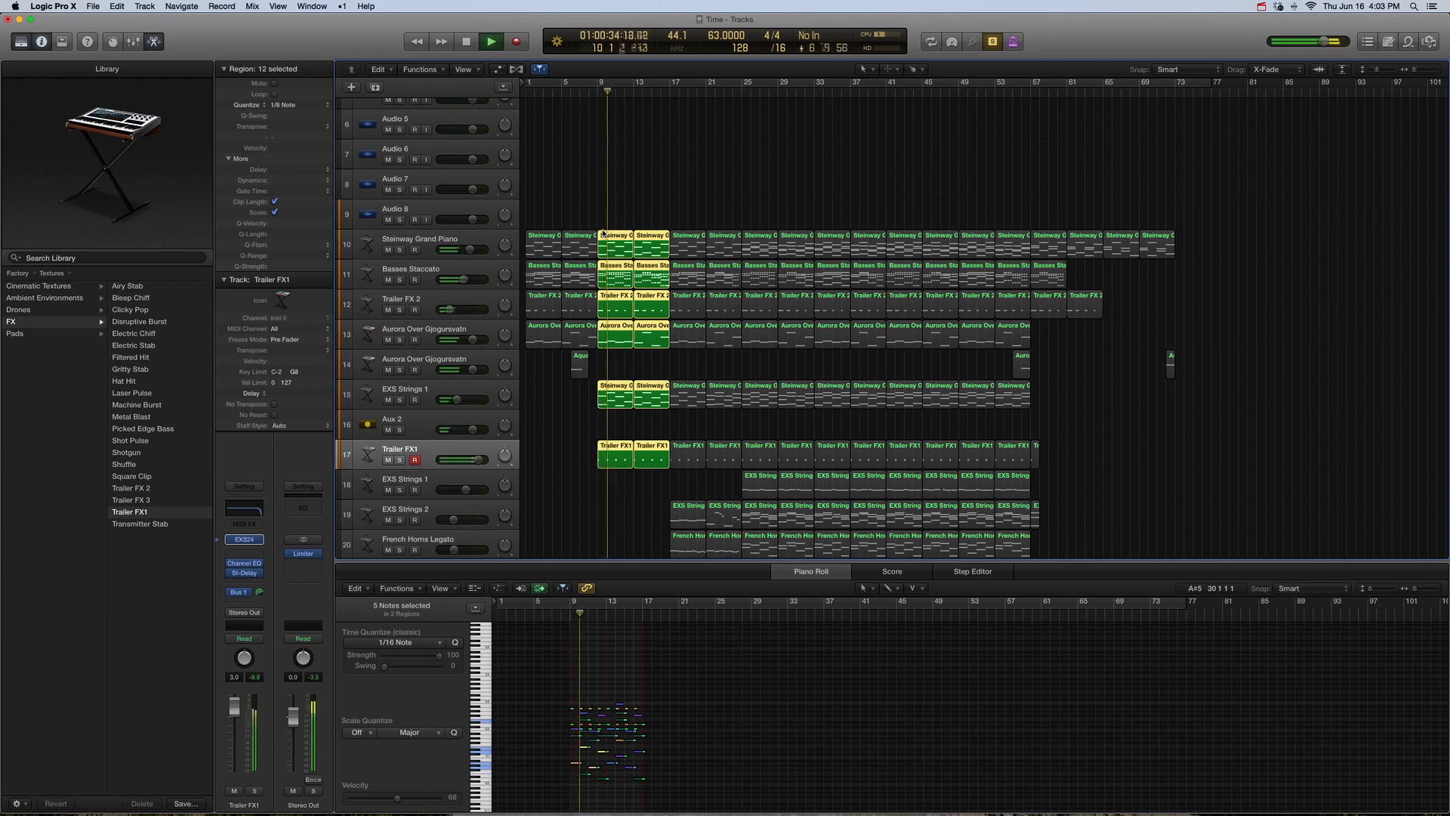
pyautogui.press('space')
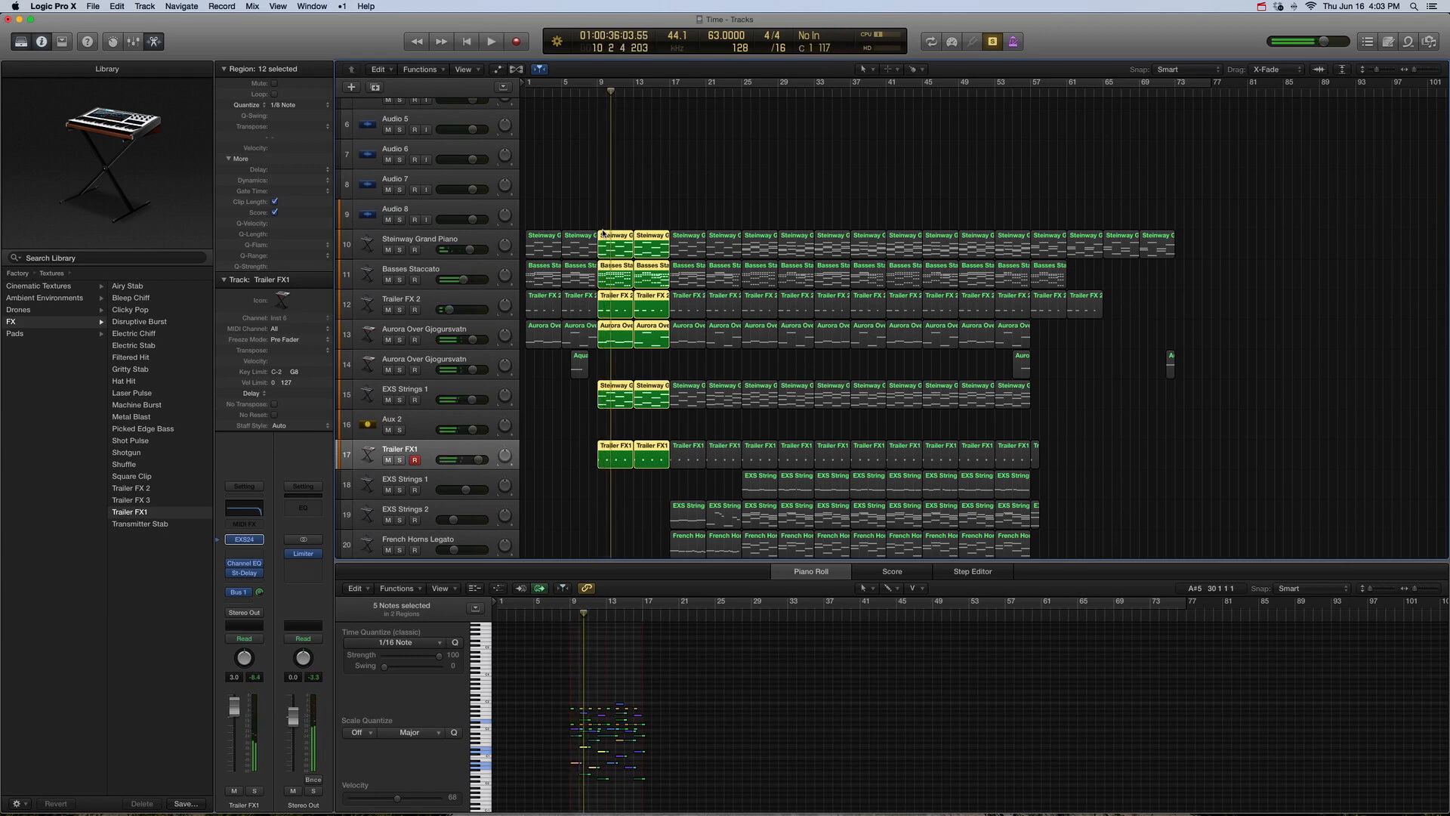
# Step: Turn solo off, hide the Piano Roll, and select the EXS Strings 2 track with the playhead at bar 17
pyautogui.scroll(-3, 671, 342)
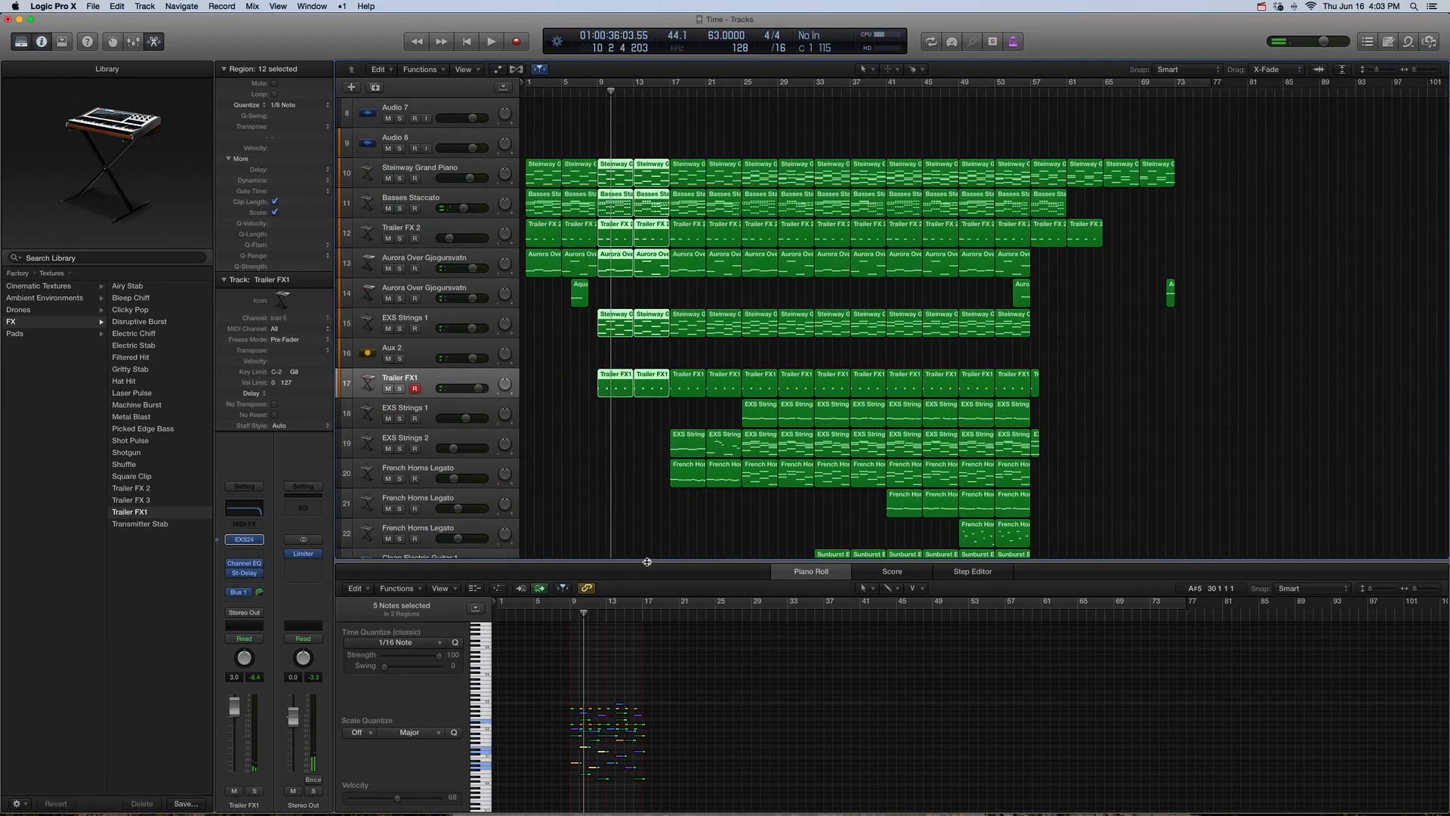
pyautogui.press('e')
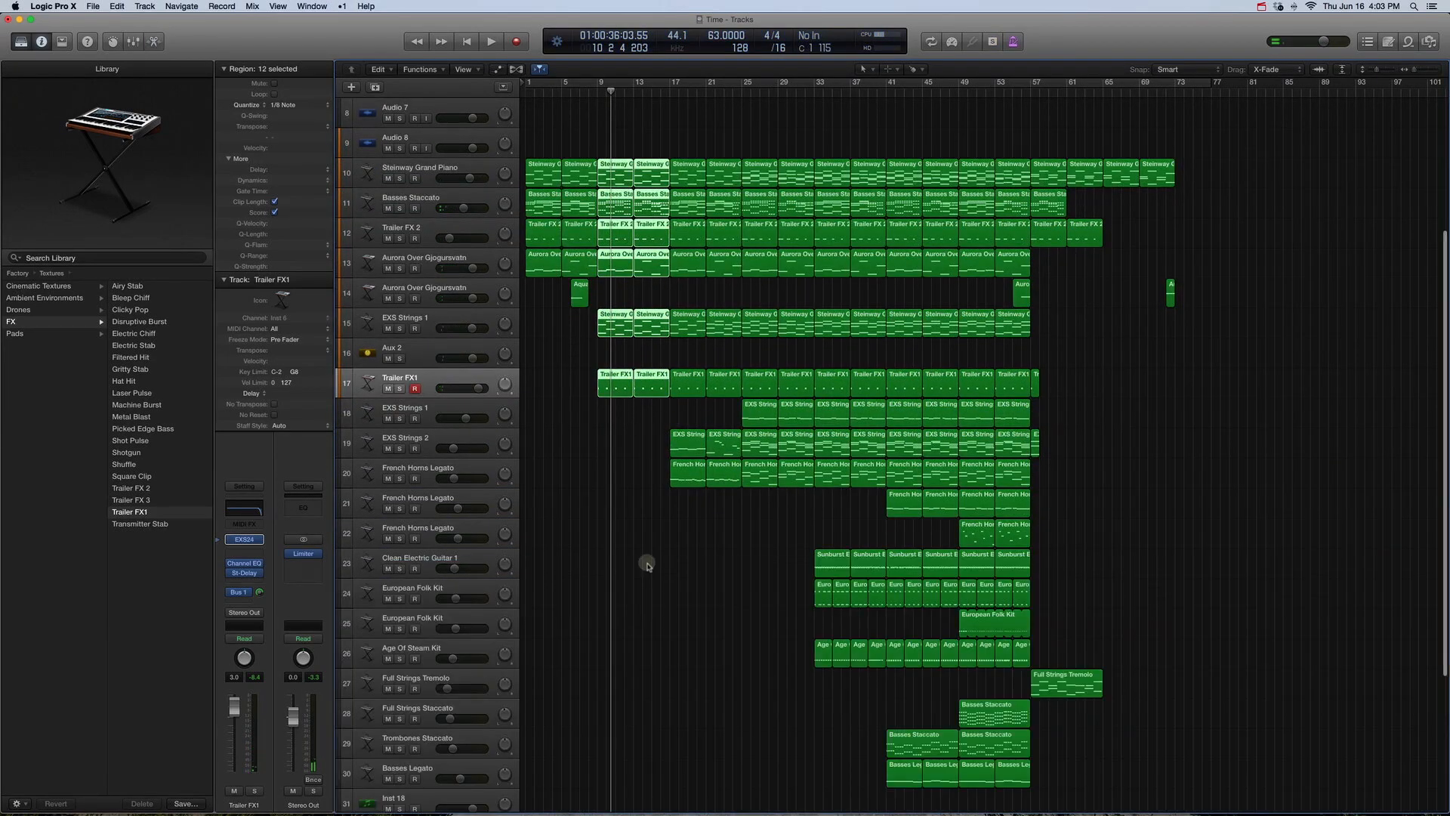
pyautogui.click(426, 438)
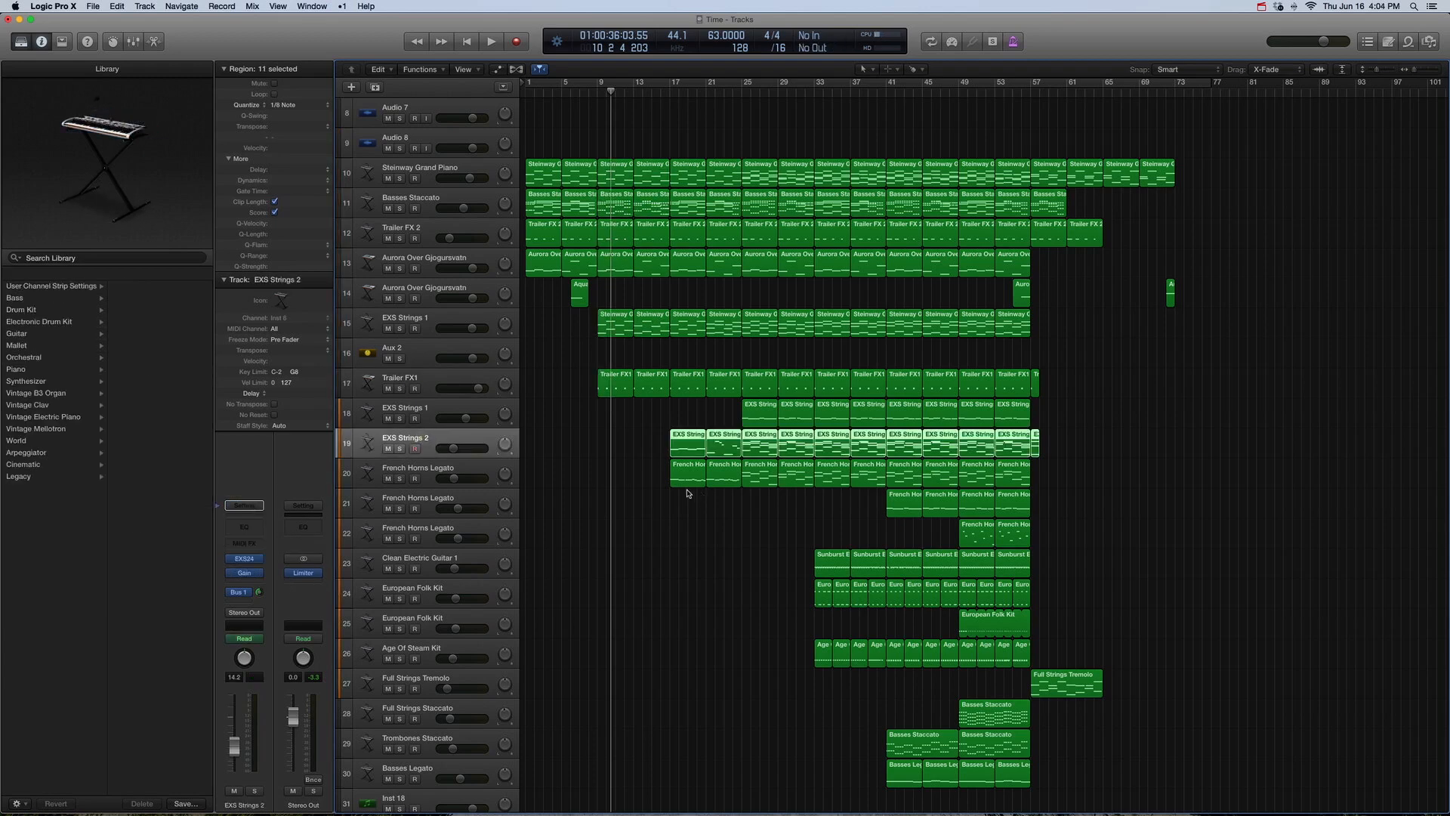
pyautogui.click(658, 500)
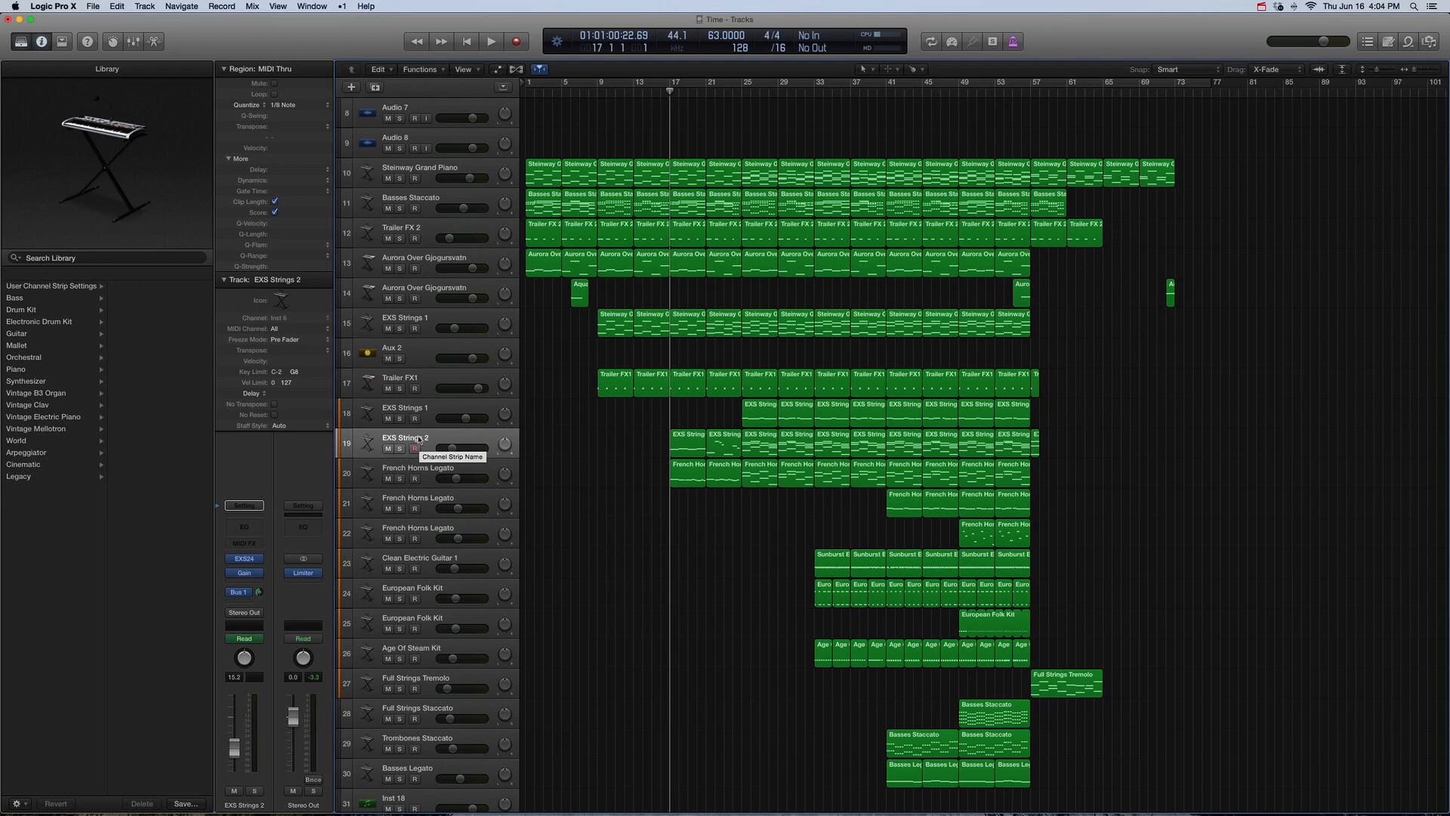
# Step: Show the EXS Strings 2 instrument under Pop Strings in the Library and inspect the track's Gain plug-in
pyautogui.click(218, 565)
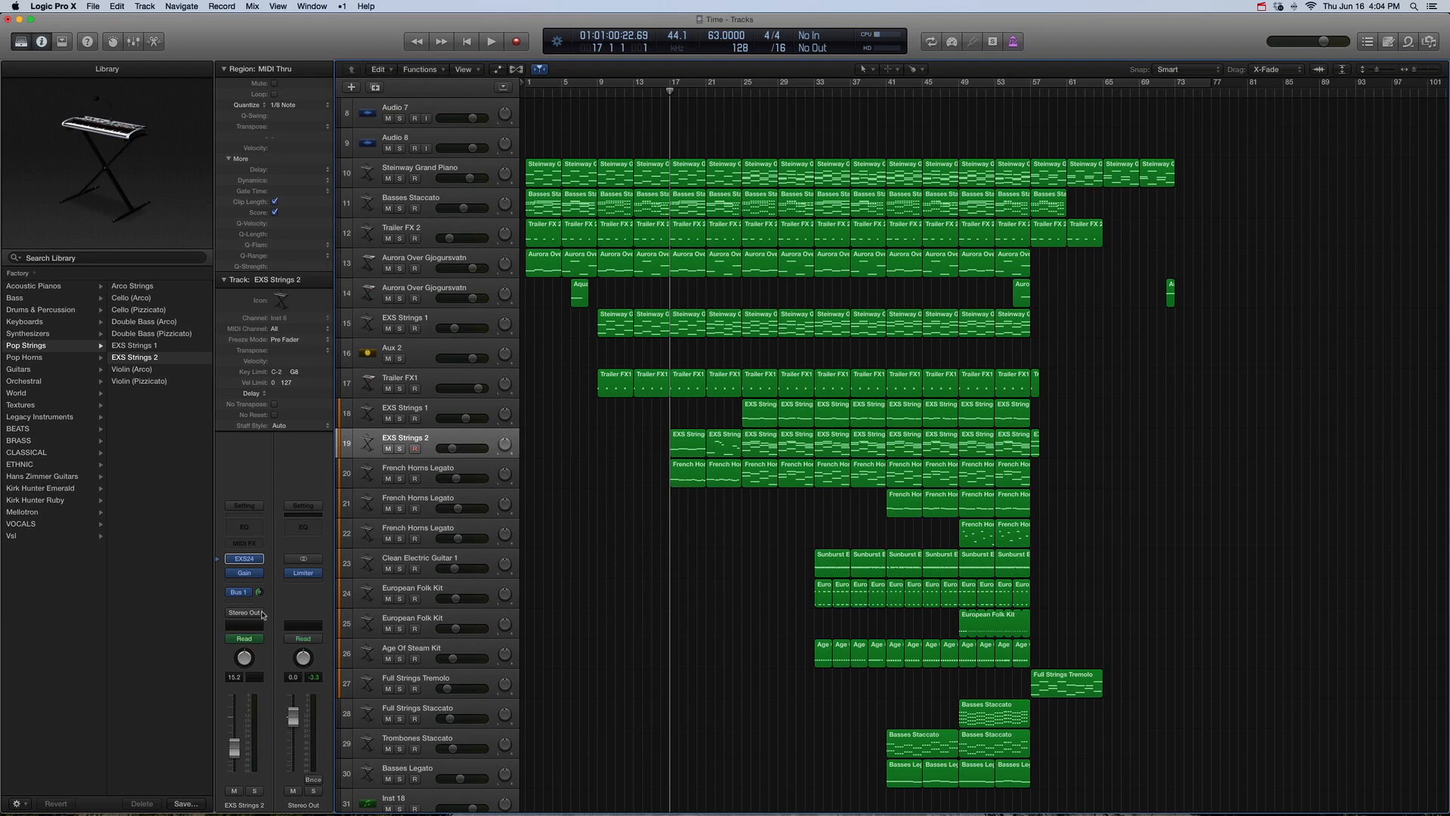
pyautogui.moveTo(250, 596)
pyautogui.click(248, 573)
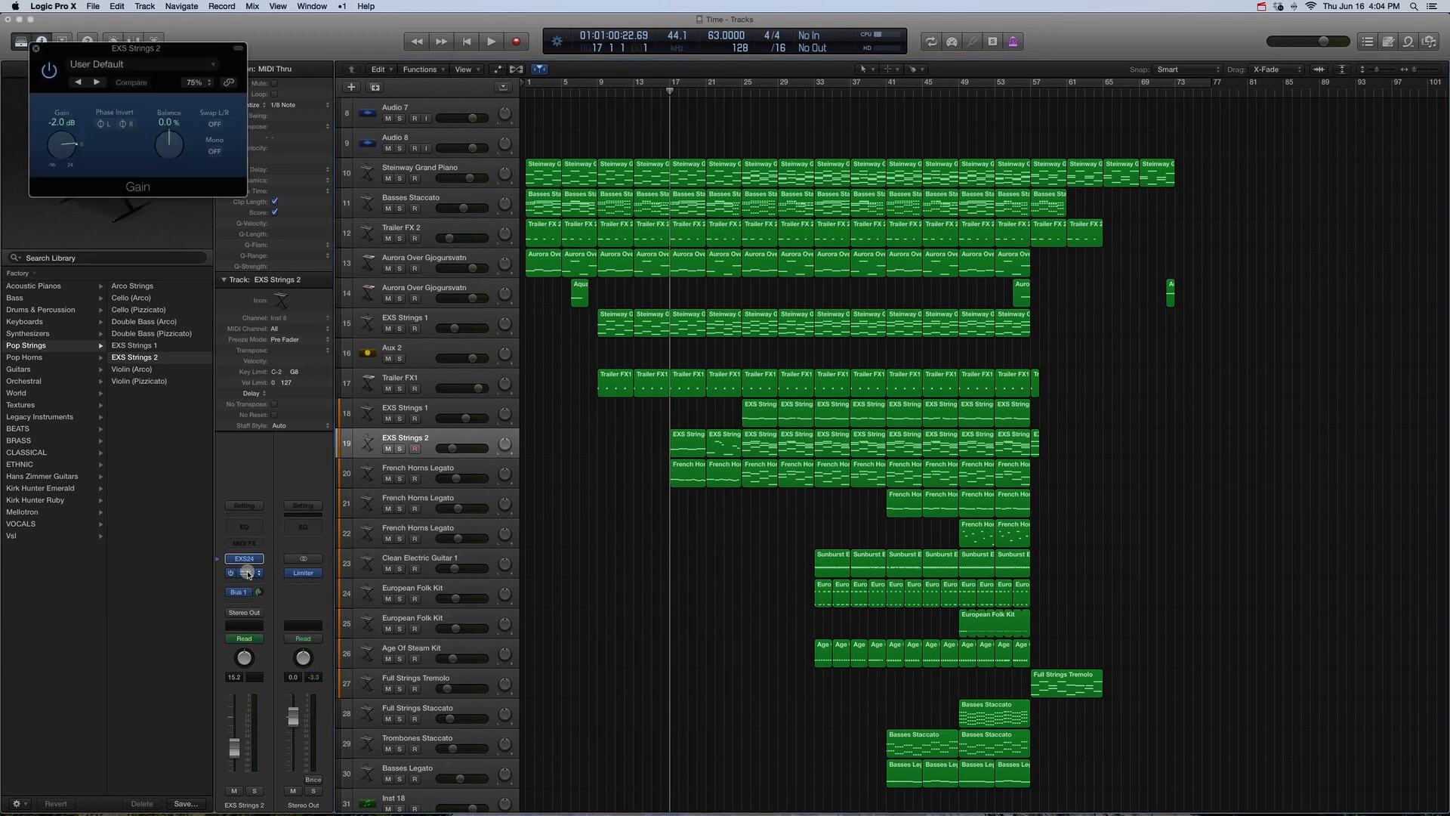
pyautogui.click(37, 51)
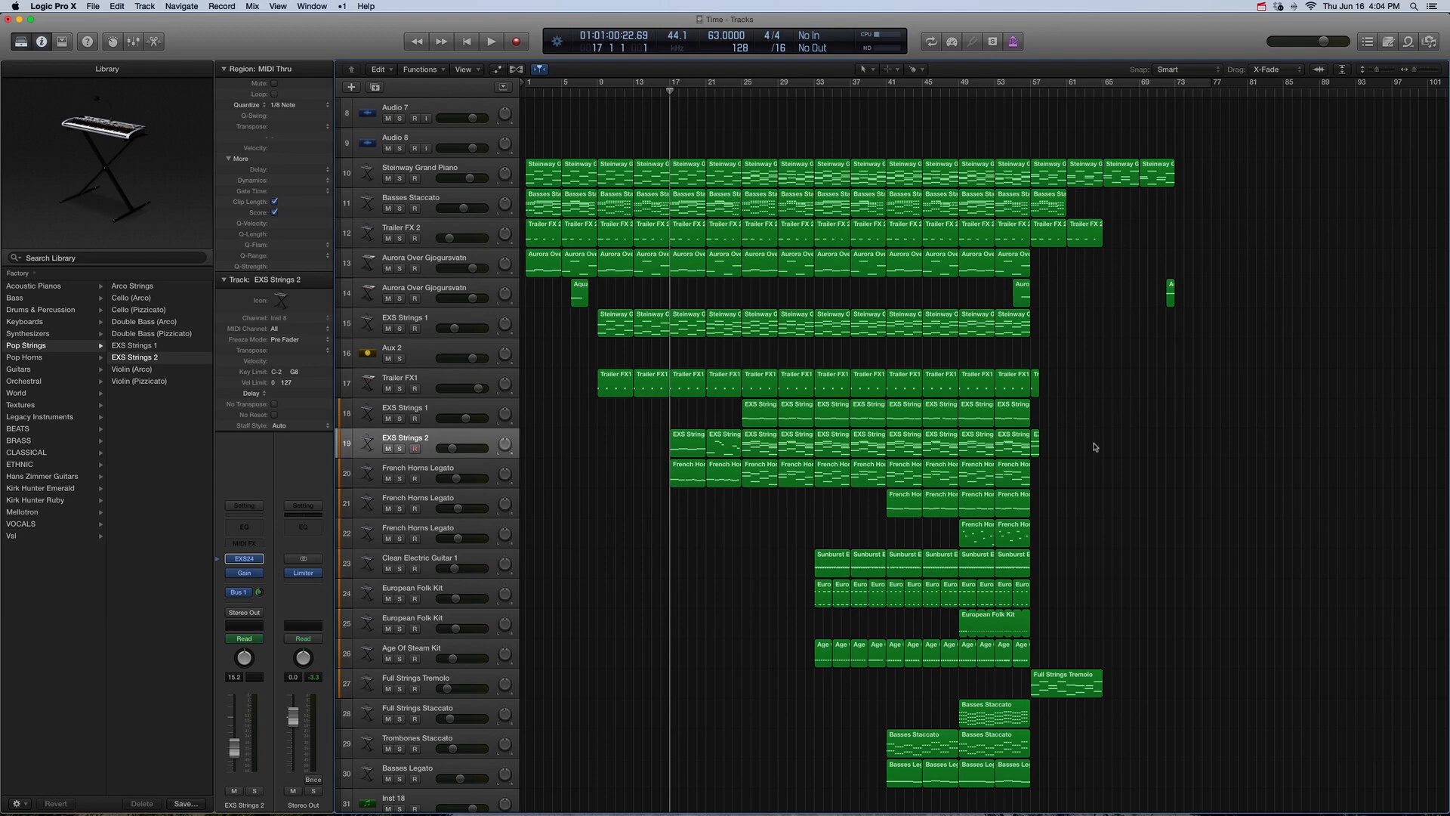
# Step: Solo all EXS Strings 2 regions and play them from bar 17 to about bar 18
pyautogui.moveTo(1061, 449); pyautogui.dragTo(659, 451)
pyautogui.hotkey('ctrl', 's')
pyautogui.press('space')
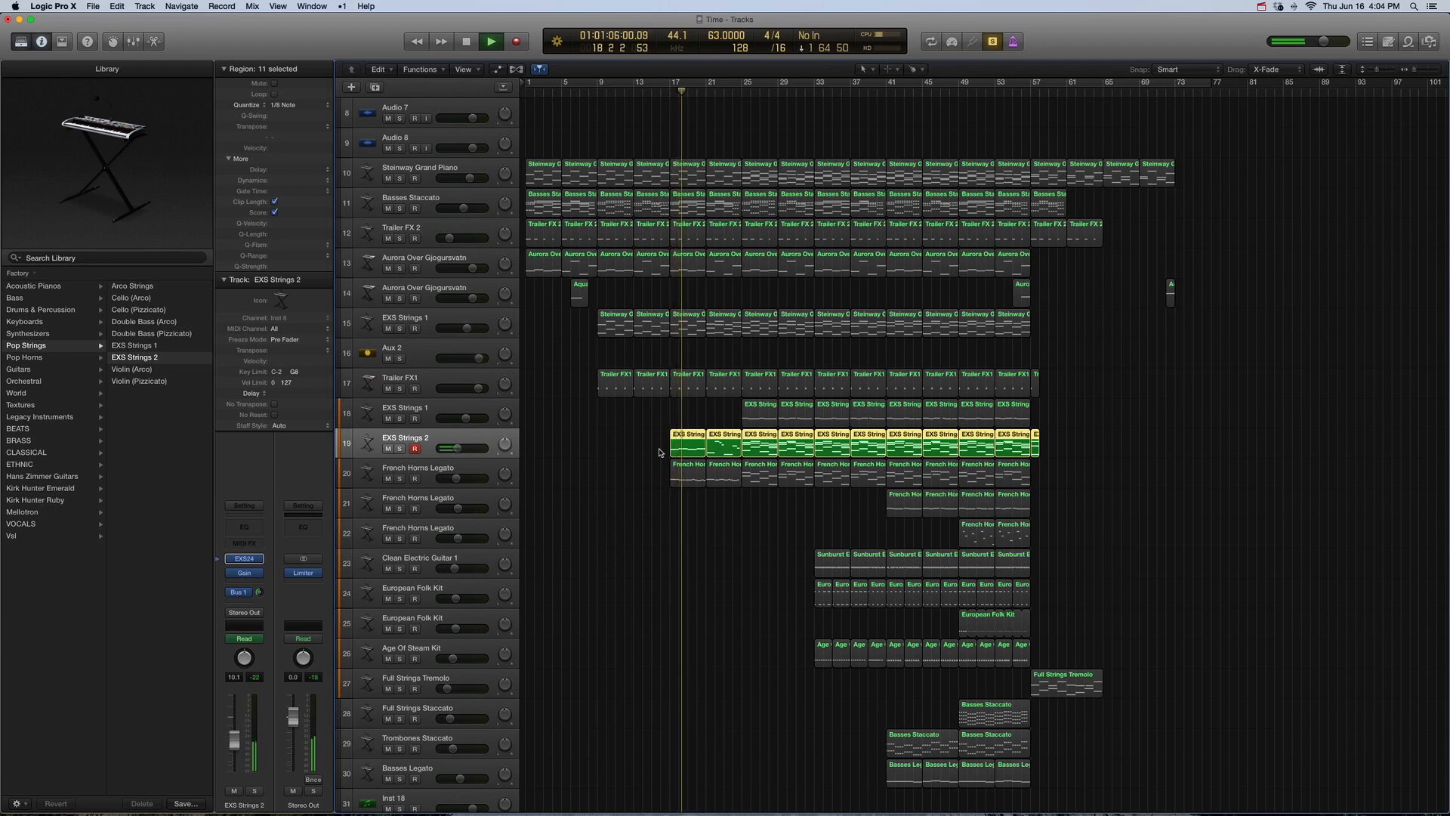
pyautogui.press('space')
# Step: Move the playhead forward to bar 25 and play the soloed EXS Strings 2 regions to about bar 28
pyautogui.press('.')
pyautogui.press('.')
pyautogui.press('.')
pyautogui.press('.')
pyautogui.press('.')
pyautogui.press('.')
pyautogui.press('.')
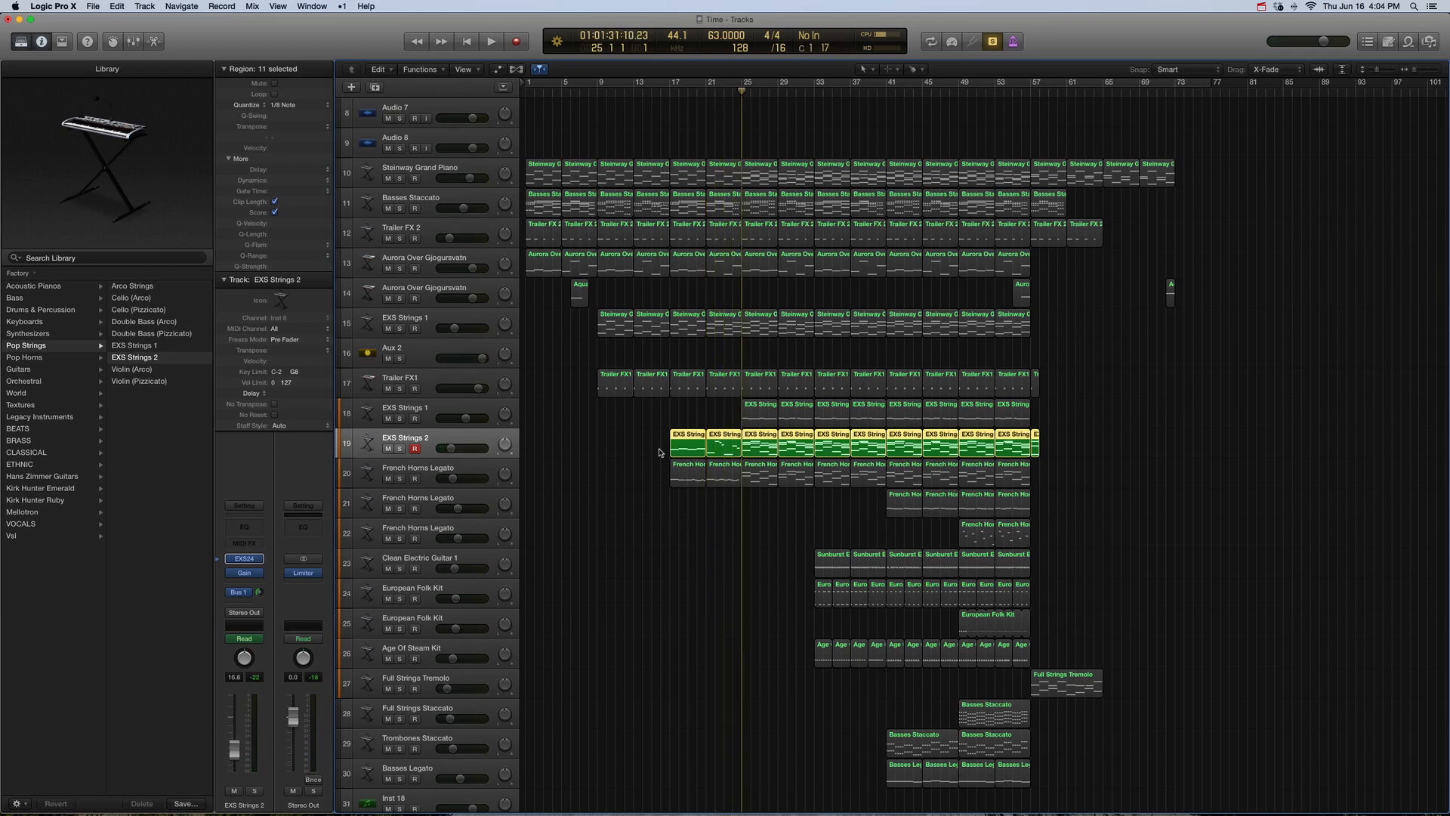
pyautogui.press('space')
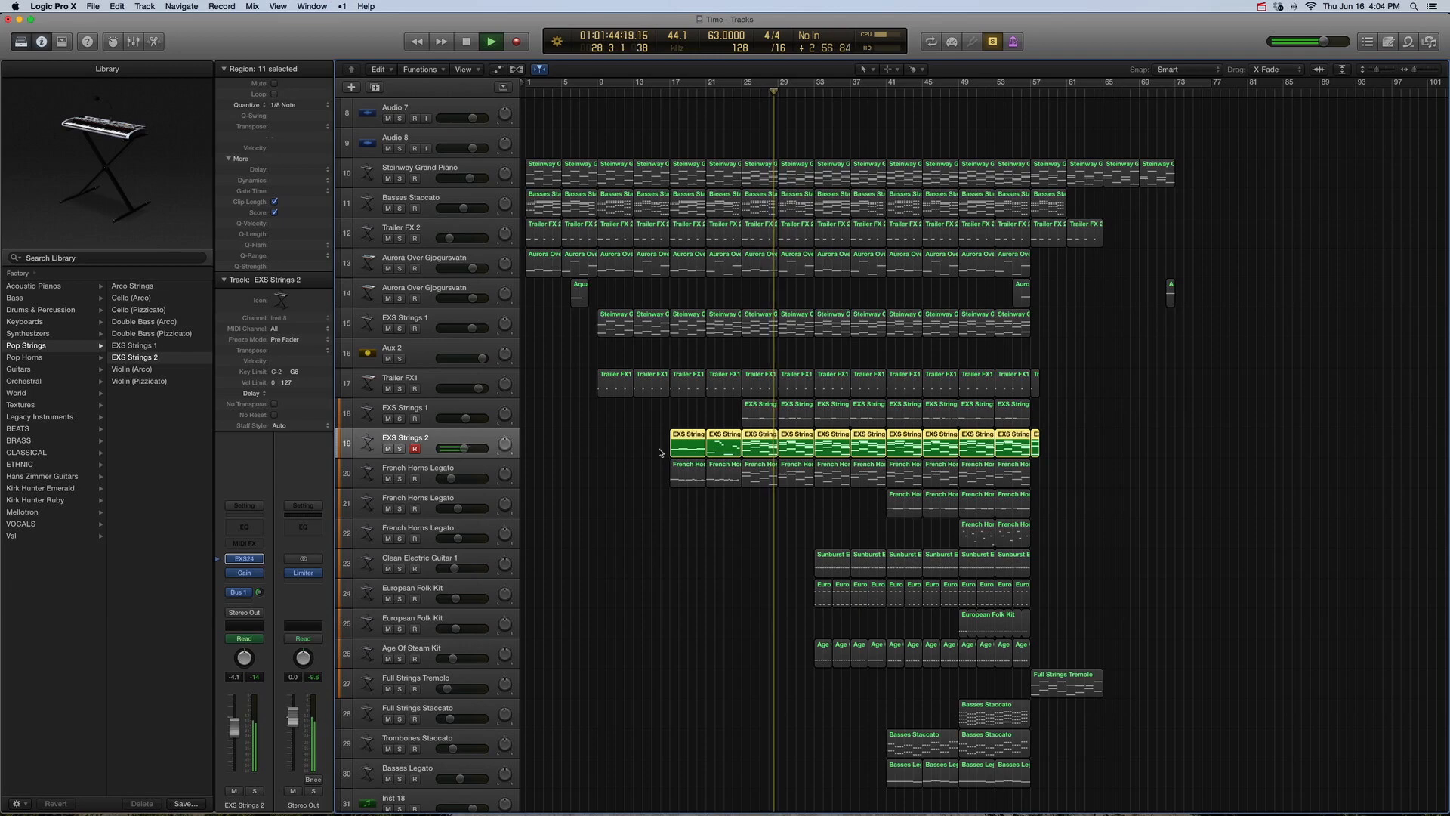
pyautogui.press('space')
# Step: Show the volume automation of the EXS Strings 2 track briefly and hide it again
pyautogui.press('a')
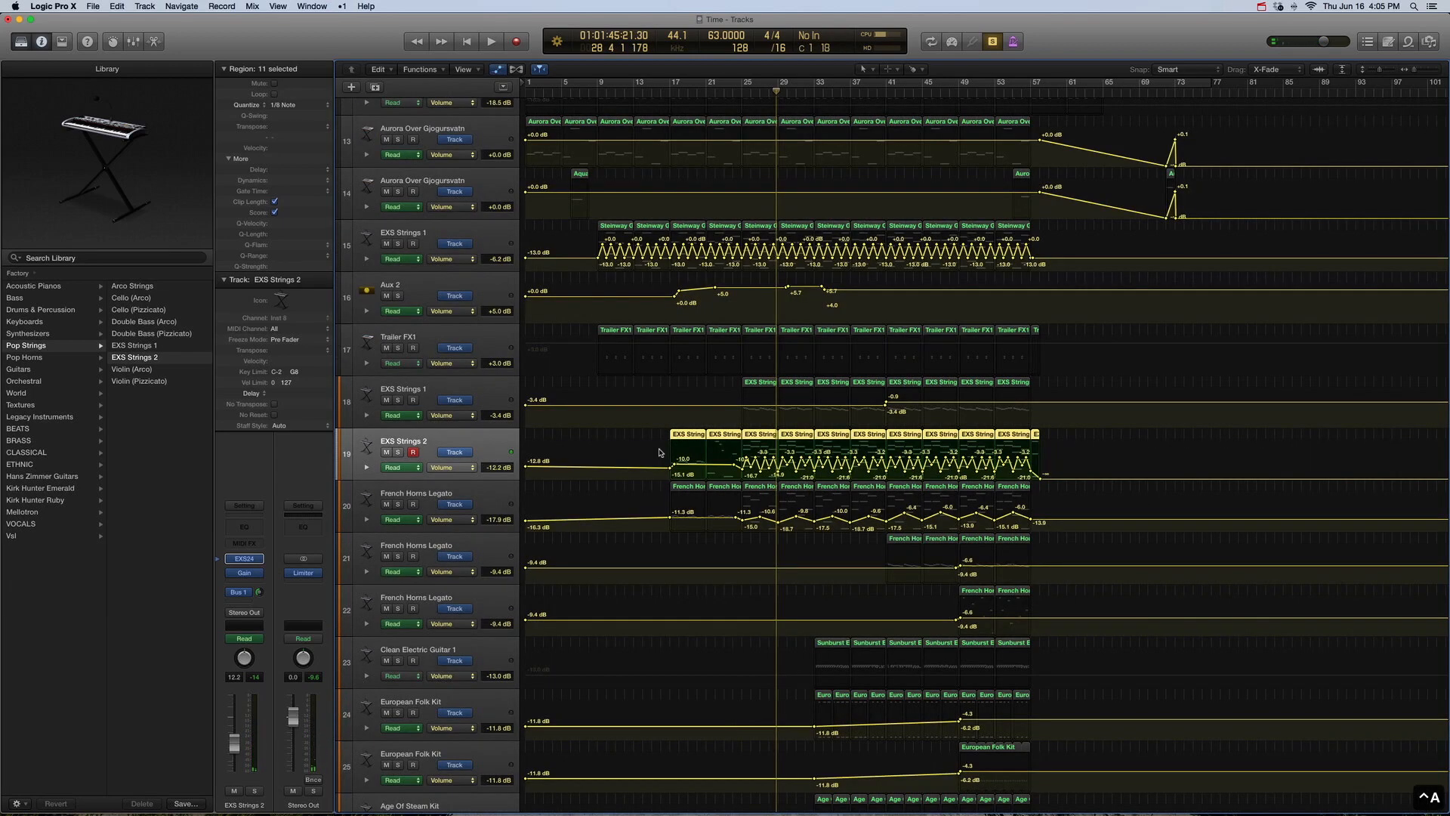
pyautogui.press('a')
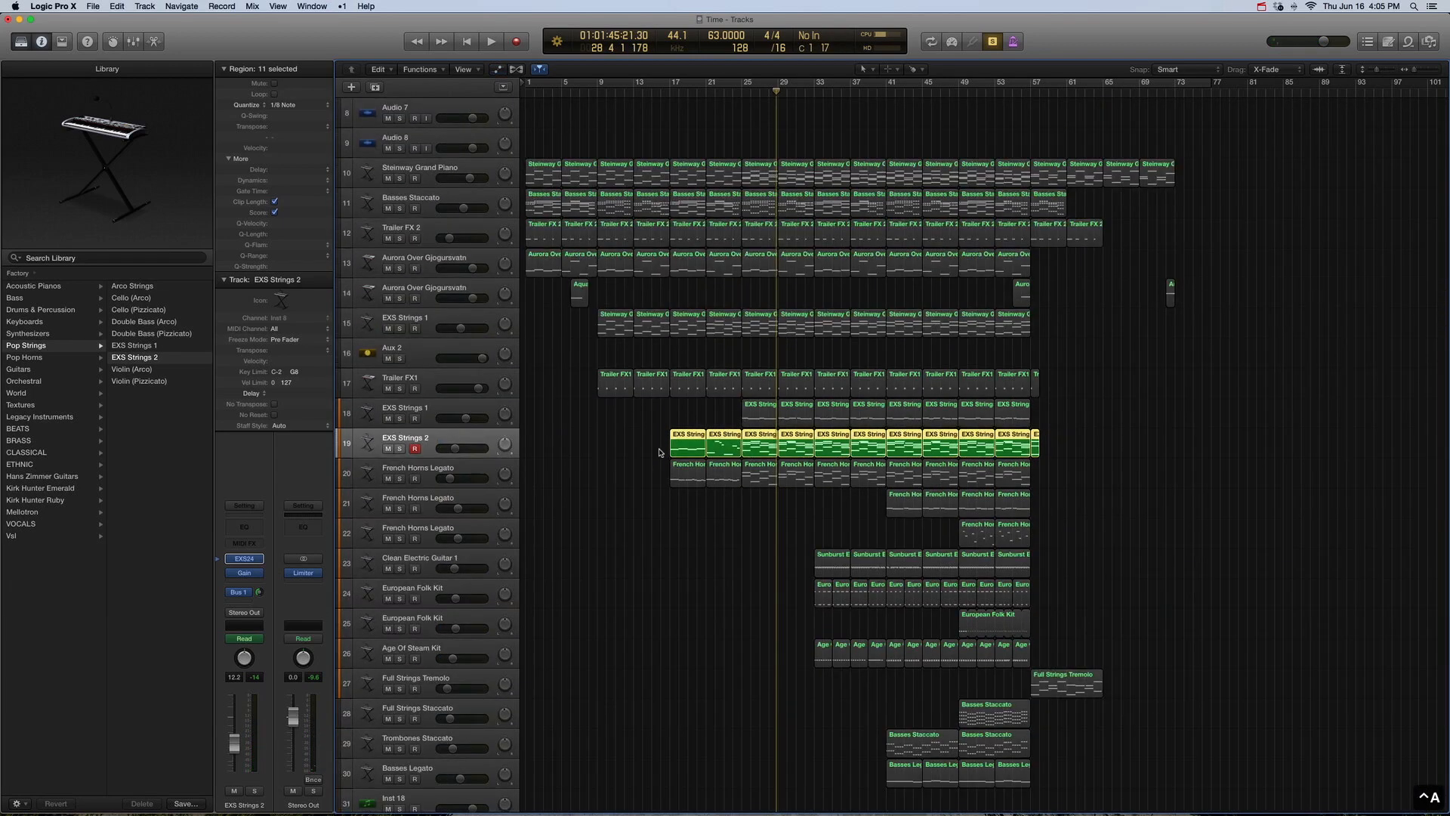
# Step: Select all regions of the EXS Strings 1 track on track 15 for soloed playback
pyautogui.click(424, 317)
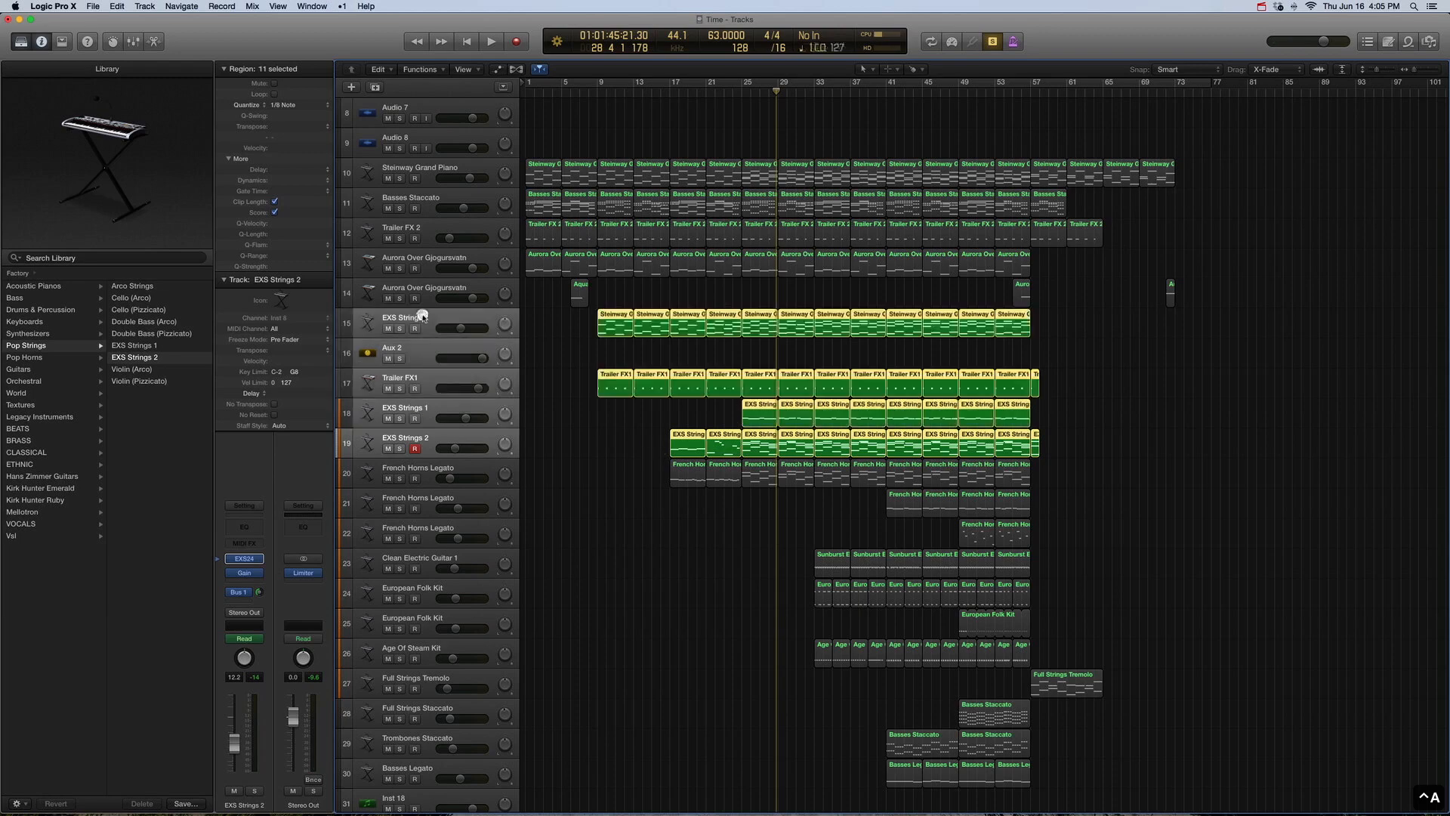
pyautogui.click(685, 345)
pyautogui.moveTo(1133, 344); pyautogui.dragTo(604, 333)
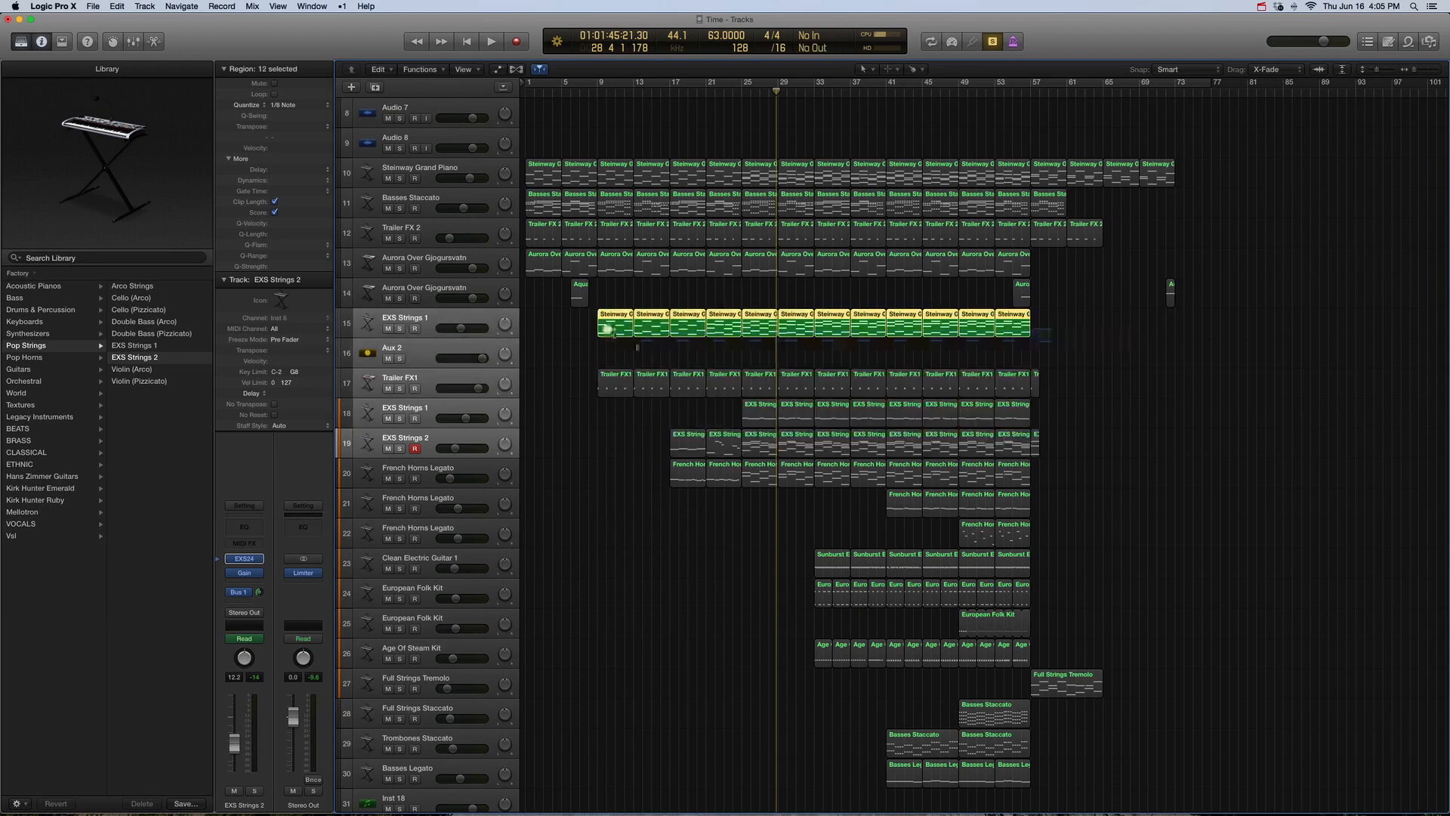
# Step: Add all EXS Strings 2 regions to the soloed EXS Strings 1 regions and play both from bar 25 to about bar 28
pyautogui.moveTo(1078, 456); pyautogui.dragTo(665, 430)
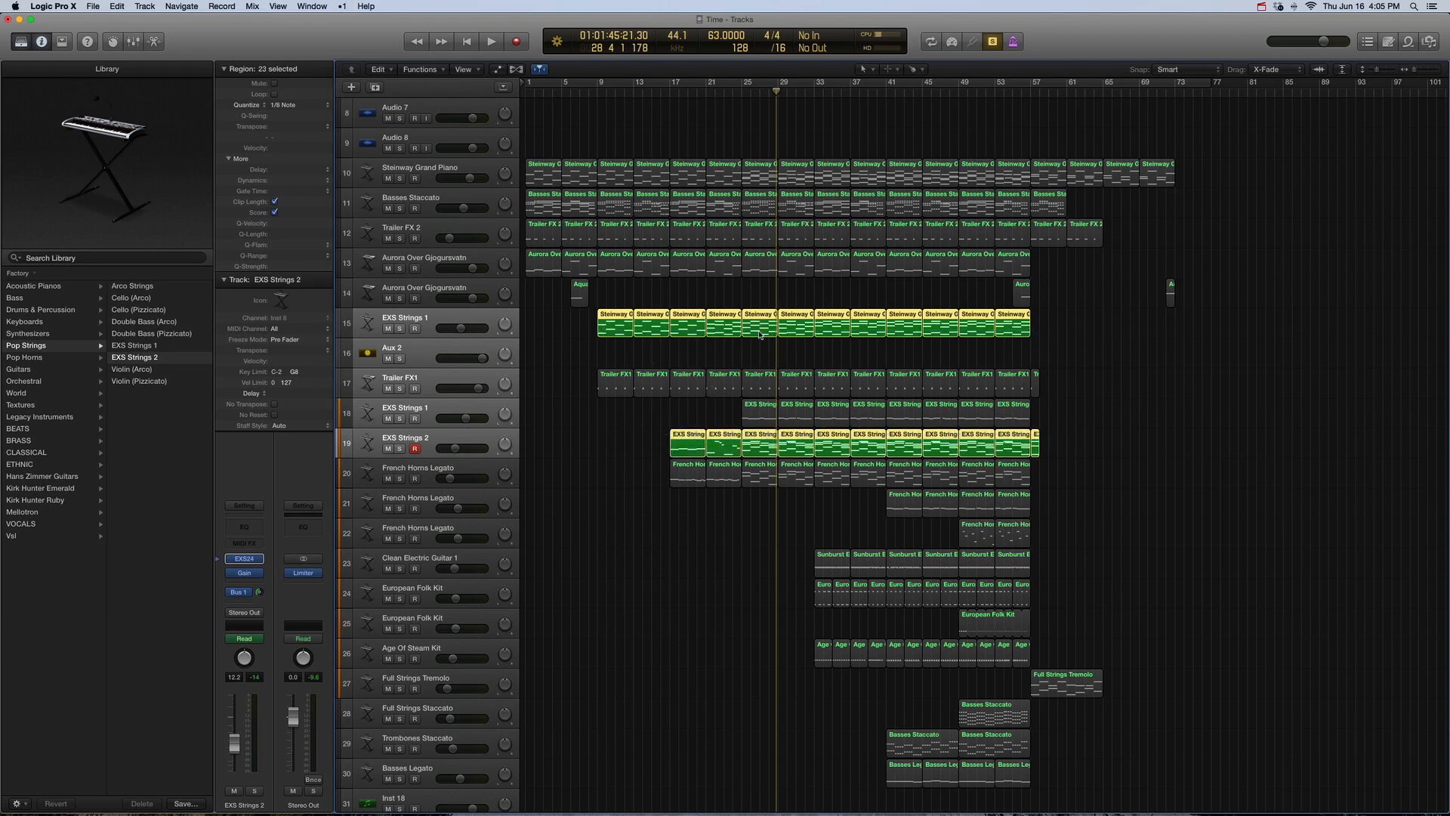
pyautogui.press(',')
pyautogui.press(',')
pyautogui.press(',')
pyautogui.press(',')
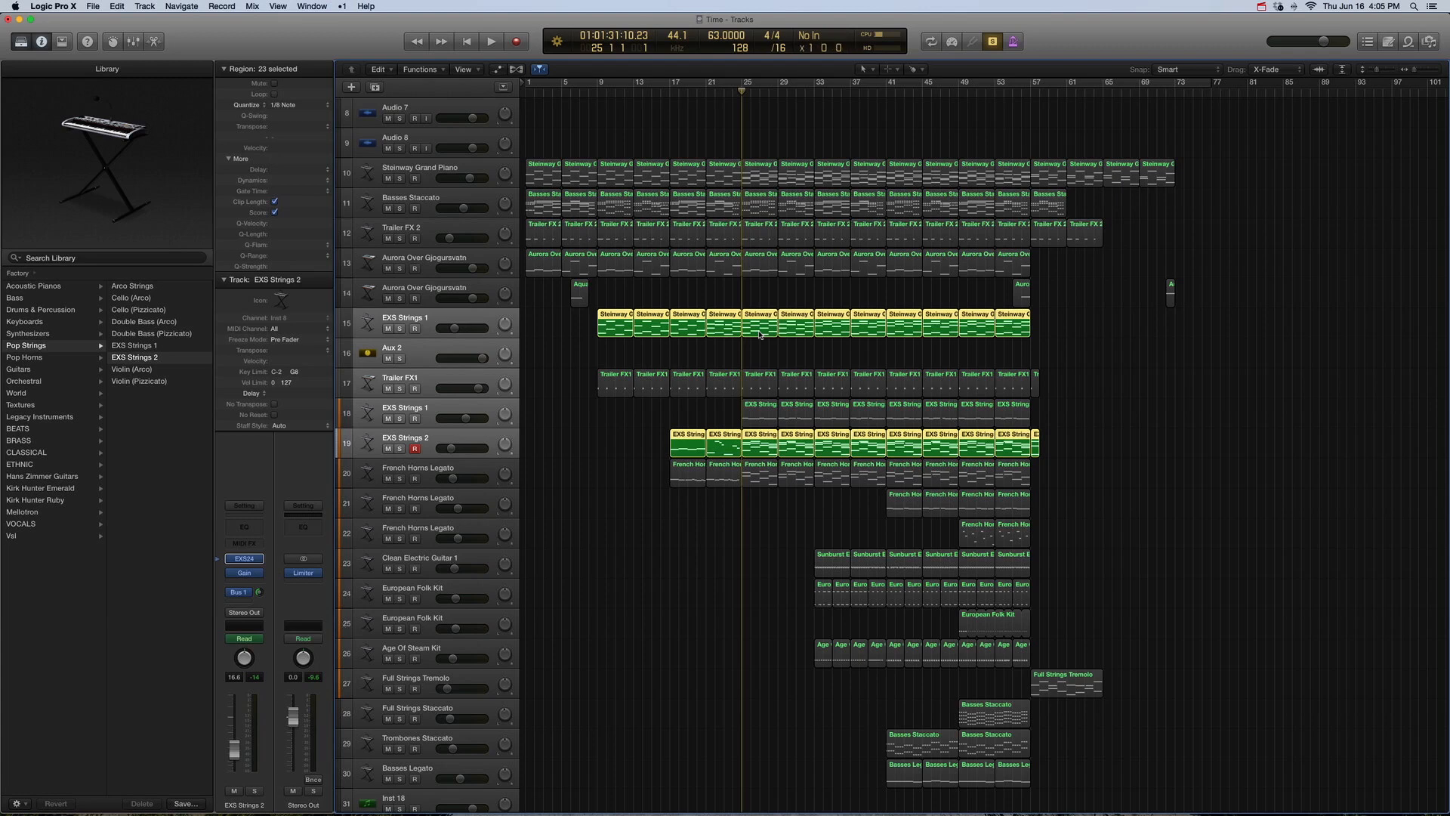
pyautogui.press('space')
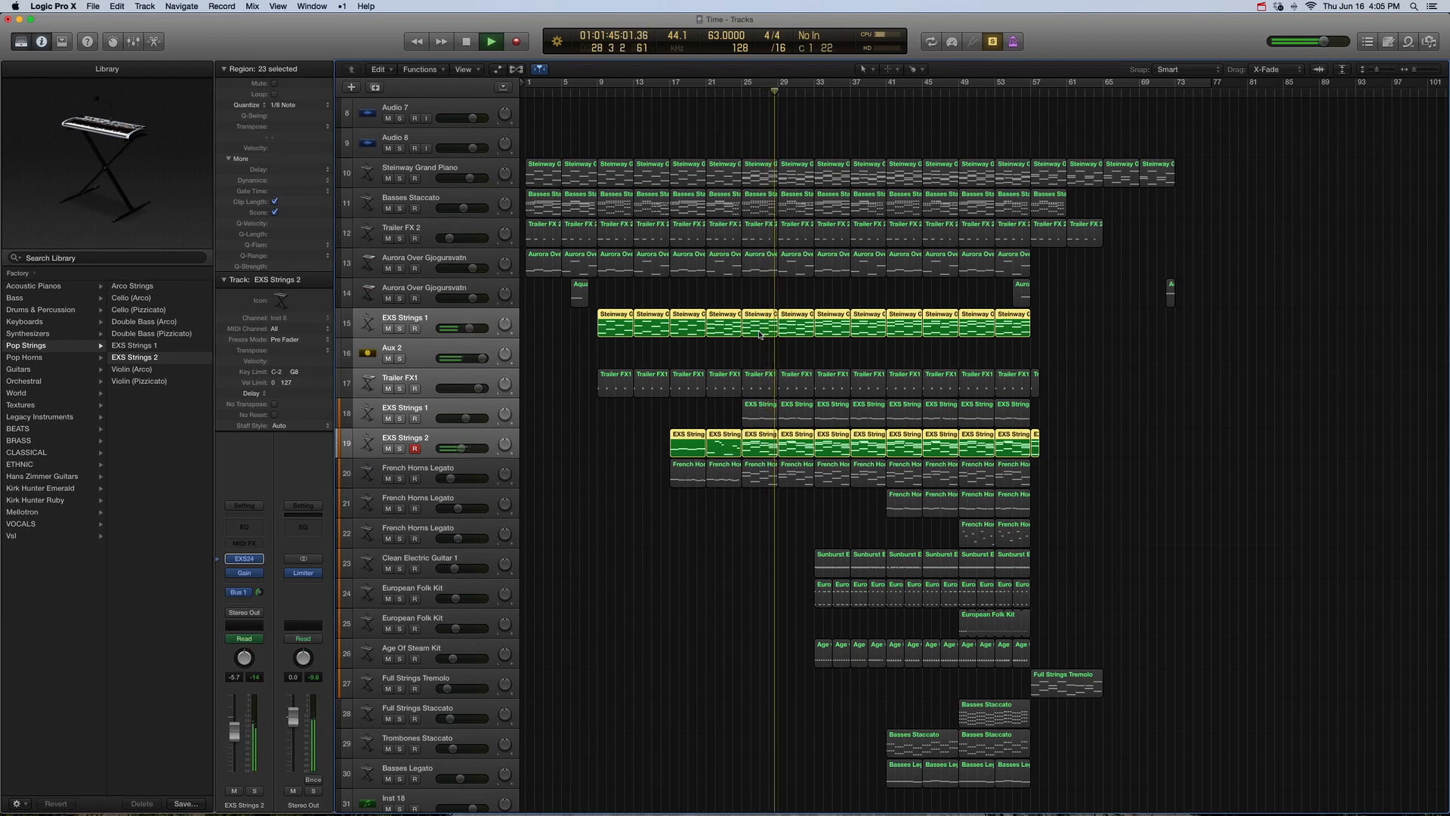
pyautogui.press('space')
# Step: Play the soloed EXS Strings 1 and EXS Strings 2 regions from bar 41 to about bar 42, and turn solo off
pyautogui.press('.')
pyautogui.press('.')
pyautogui.press('.')
pyautogui.press('.')
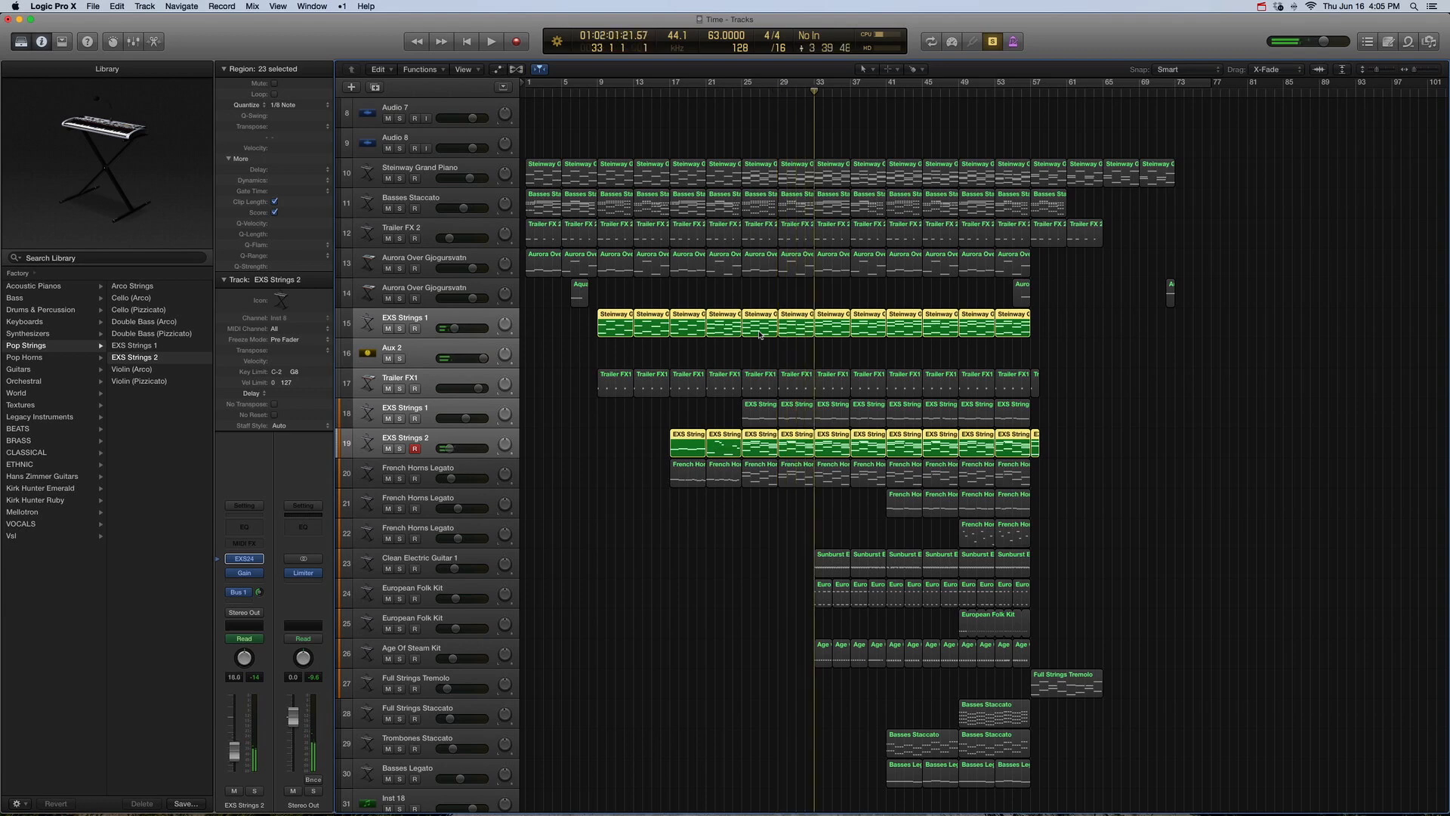
pyautogui.press('.')
pyautogui.press('.')
pyautogui.press('.')
pyautogui.press('.')
pyautogui.press('.')
pyautogui.press('.')
pyautogui.press('.')
pyautogui.press('.')
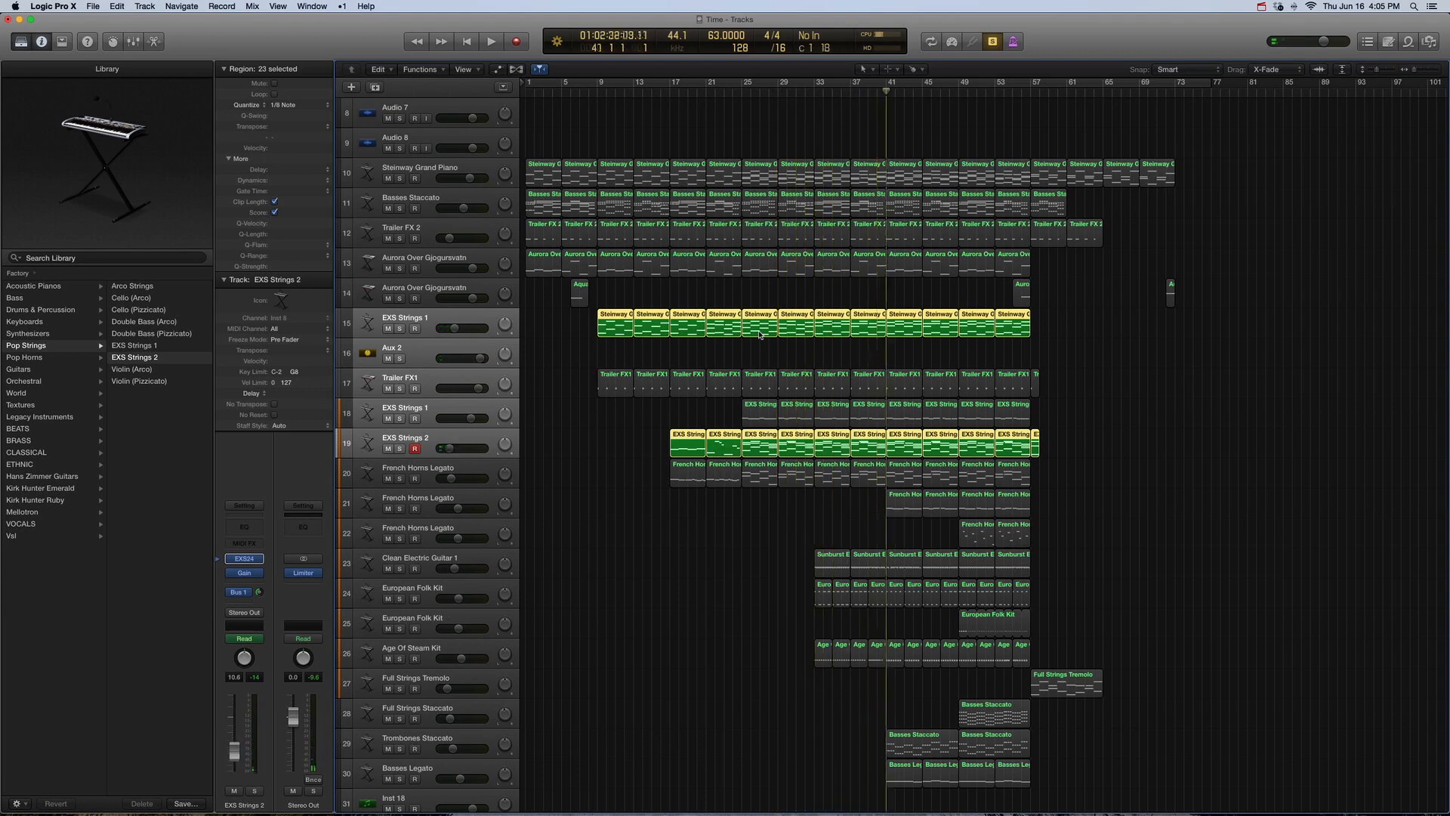
pyautogui.press('space')
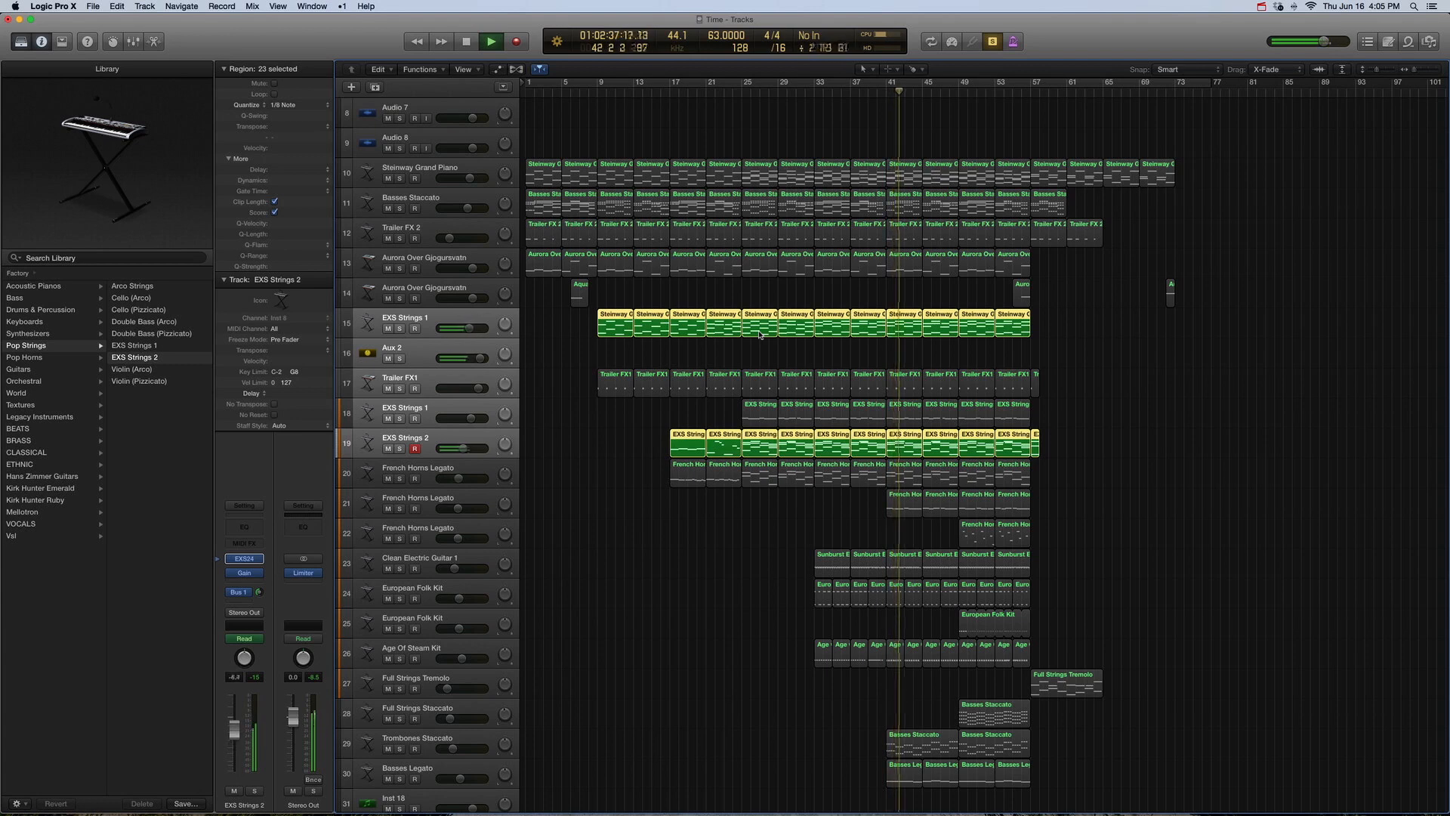
pyautogui.press('space')
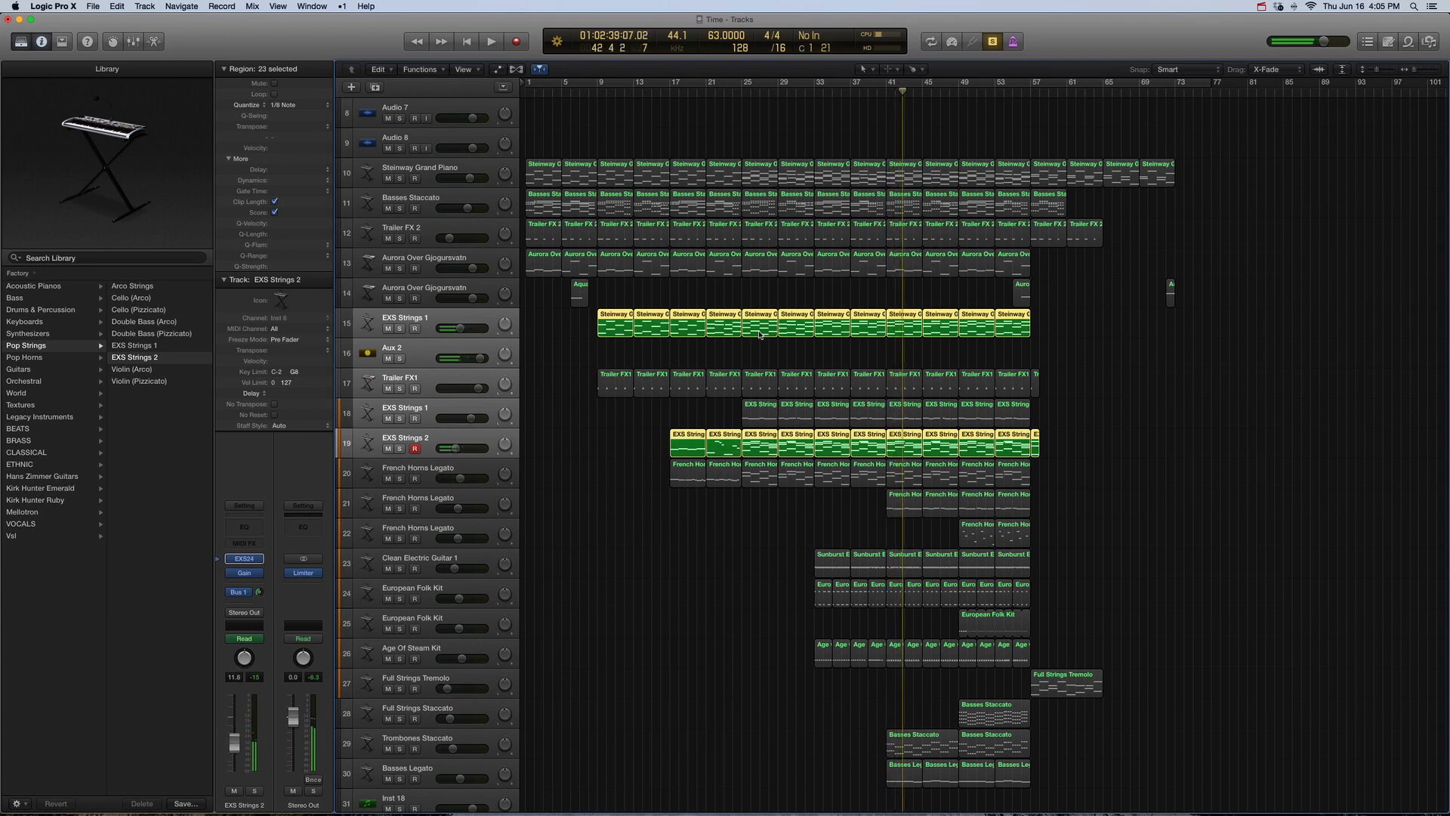
pyautogui.hotkey('ctrl', 's')
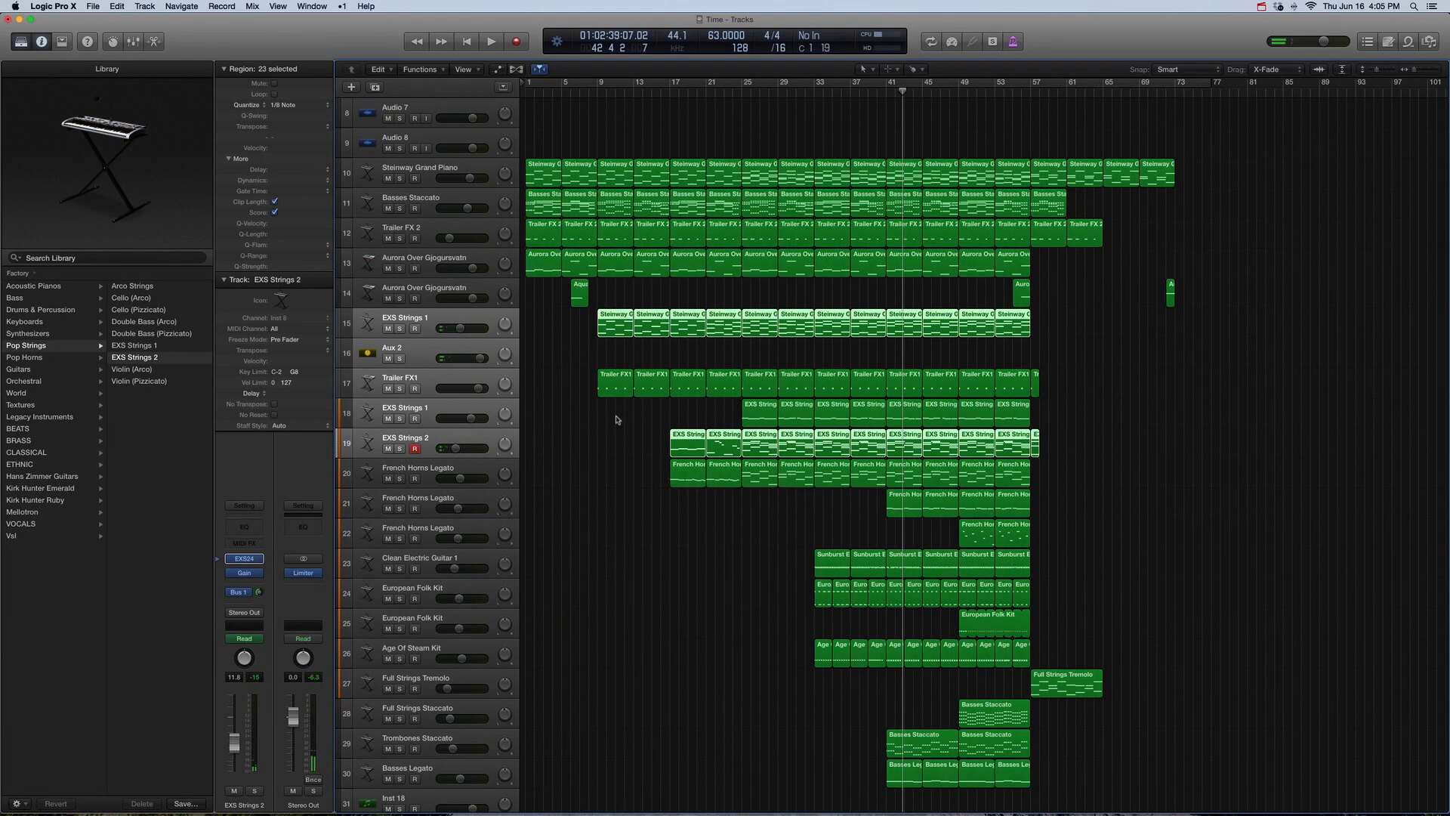
# Step: Compare the EXS Strings 2 track with the EXS Strings 1 track on track 15, ending with all EXS Strings 2 regions selected
pyautogui.click(633, 437)
pyautogui.click(483, 440)
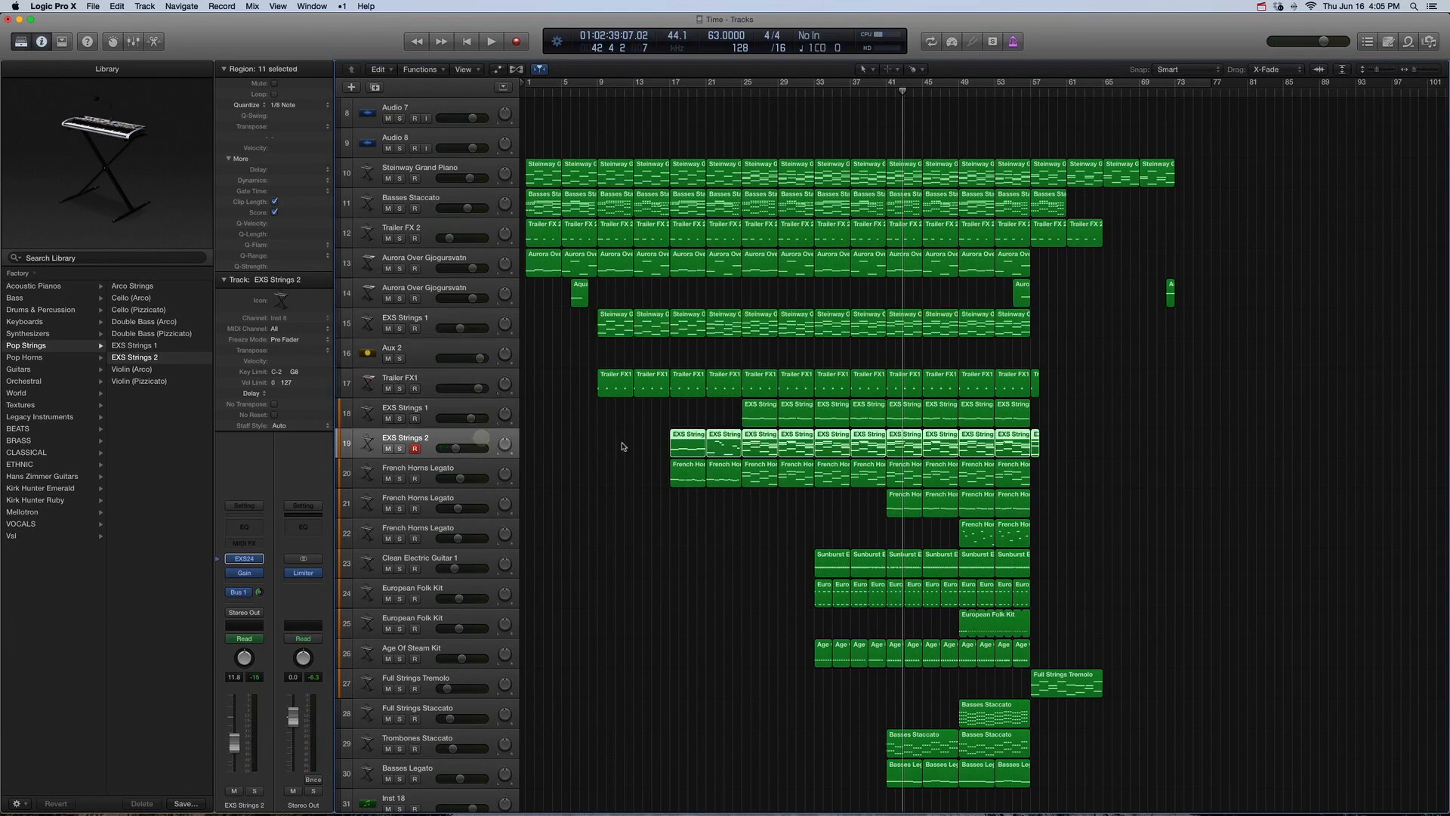
pyautogui.click(450, 320)
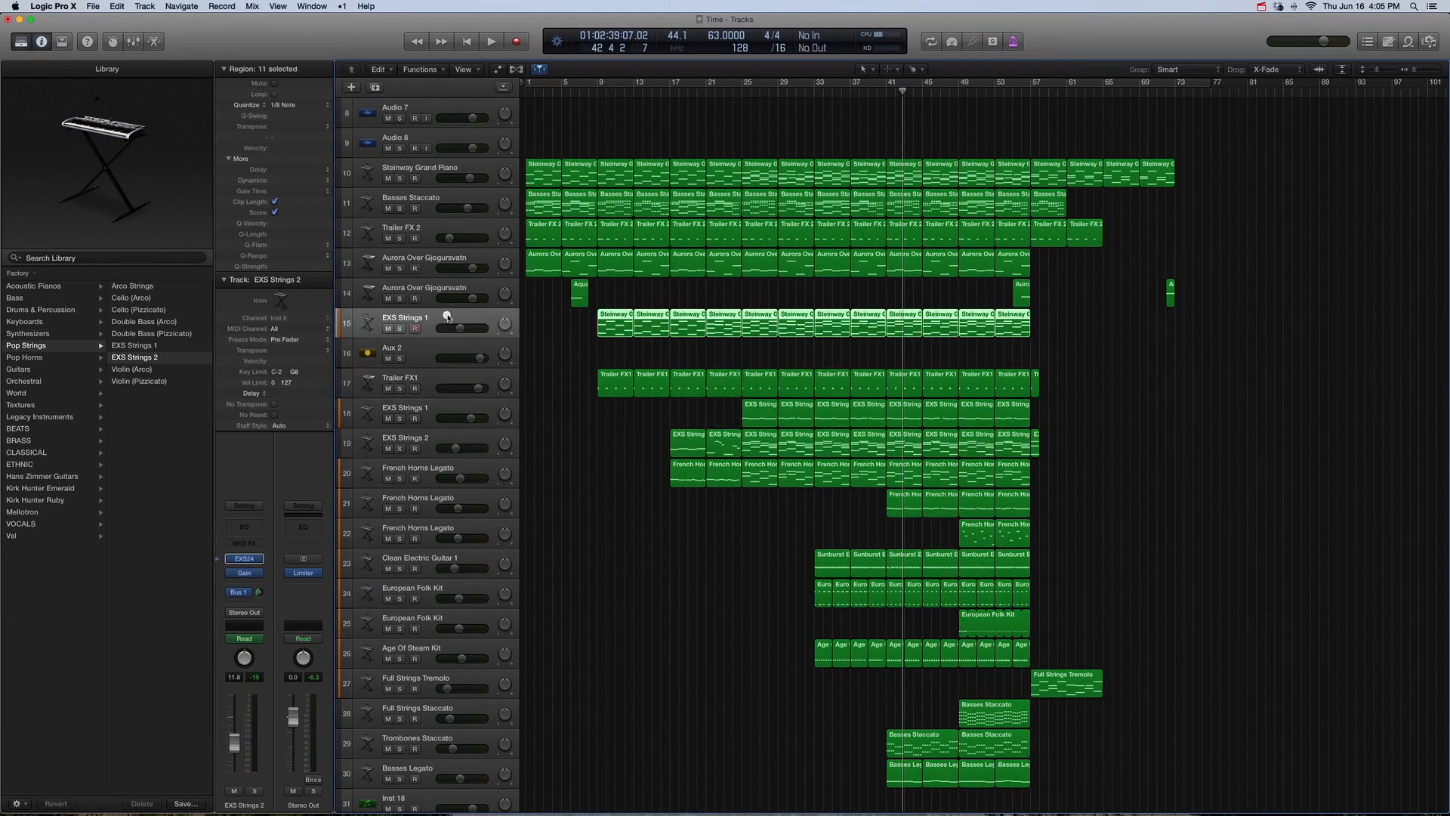
pyautogui.click(474, 436)
pyautogui.moveTo(642, 440); pyautogui.dragTo(1056, 442)
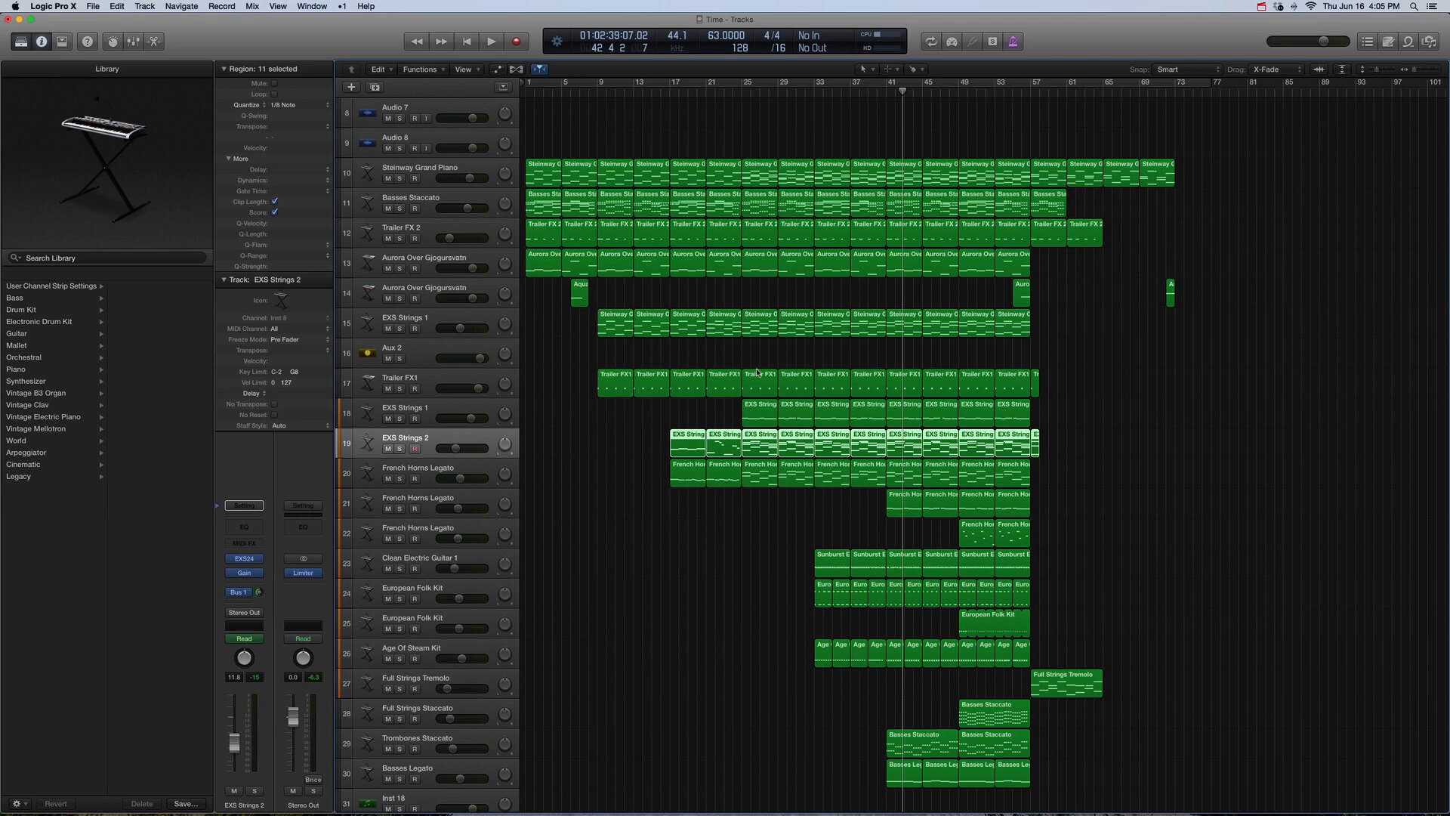
# Step: Show the library preset of the EXS Strings 1 instrument on track 18 and solo all regions of that track
pyautogui.click(429, 410)
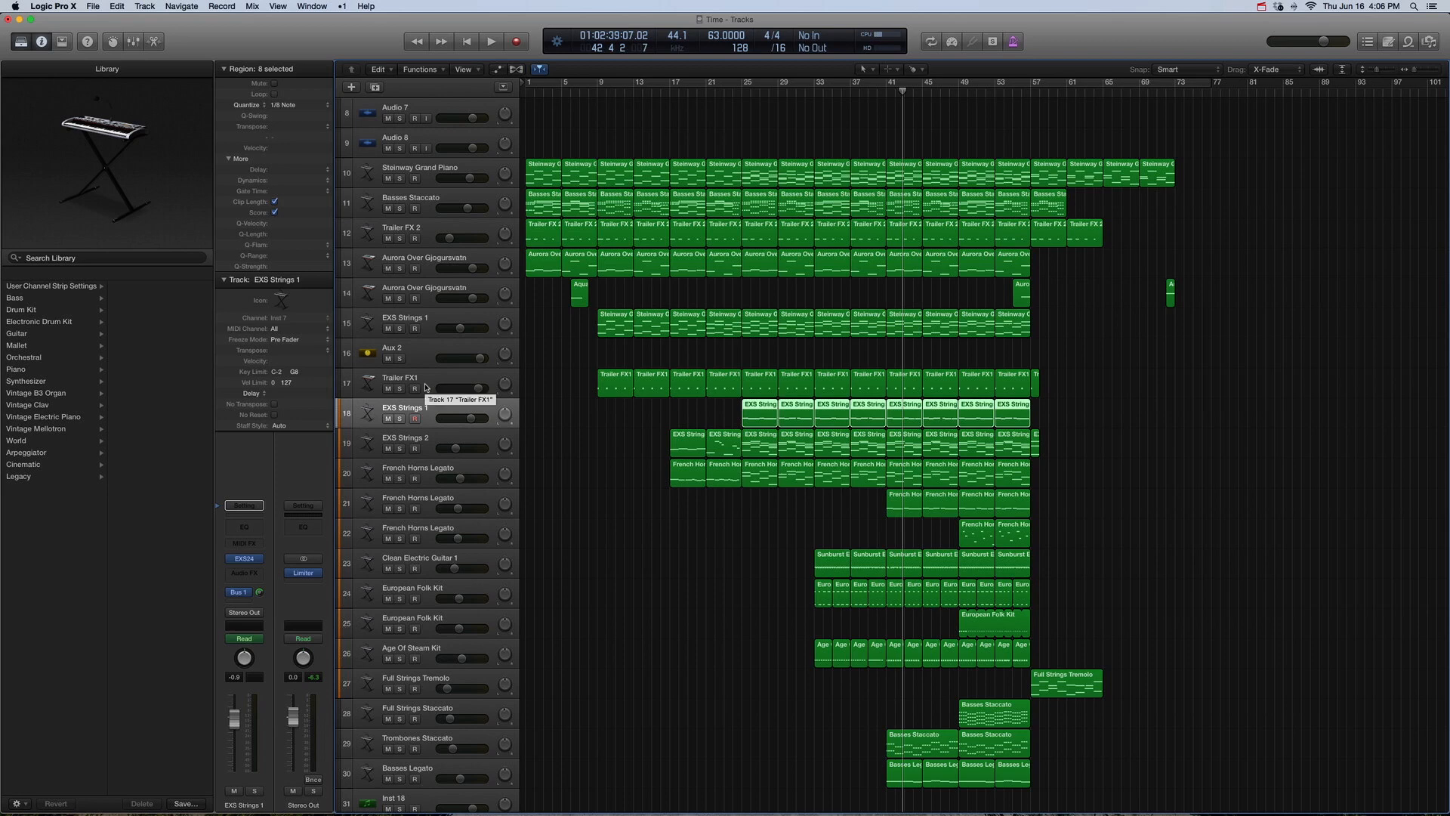
pyautogui.click(218, 563)
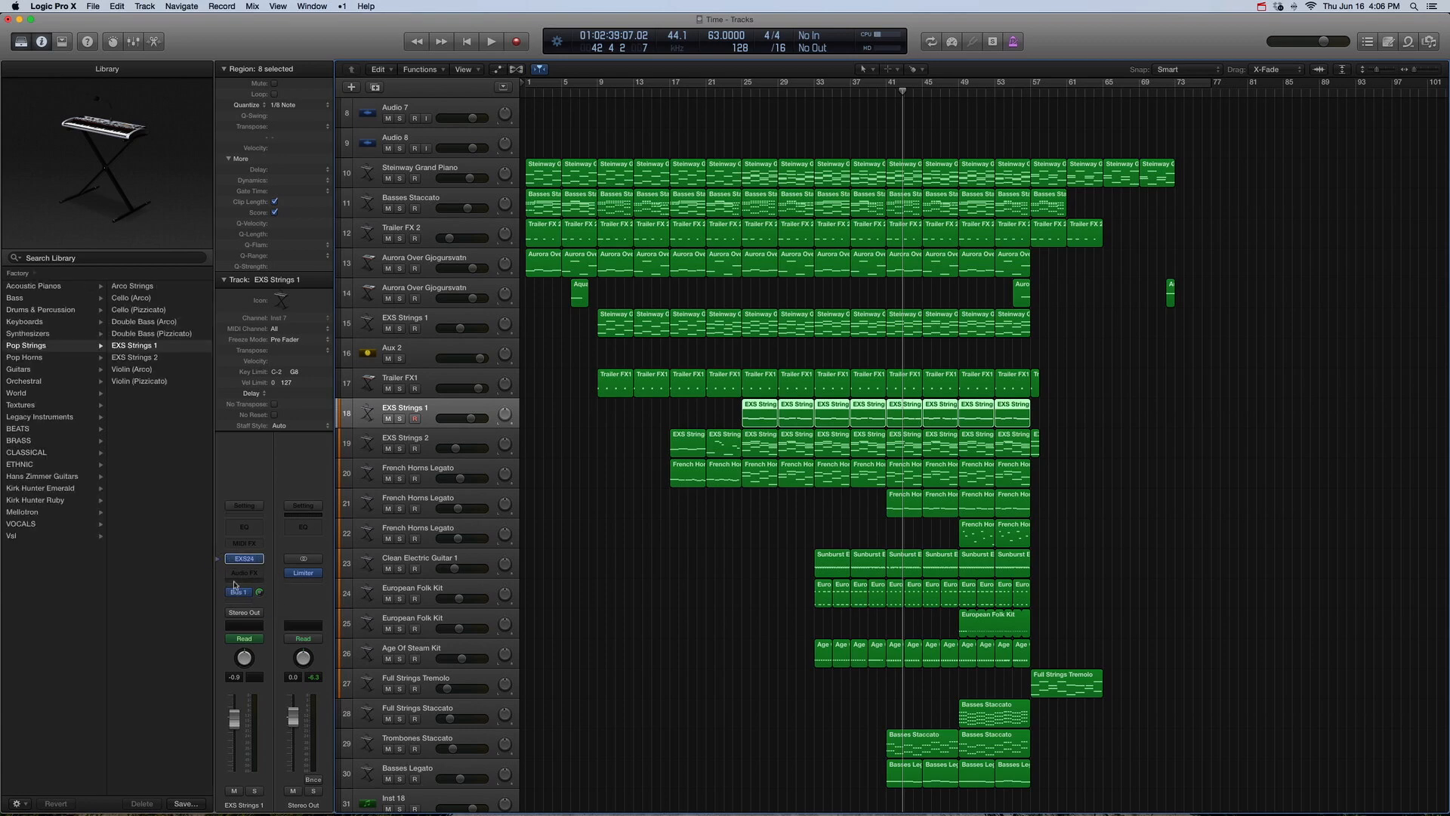
pyautogui.moveTo(697, 410); pyautogui.dragTo(1066, 410)
pyautogui.hotkey('ctrl', 's')
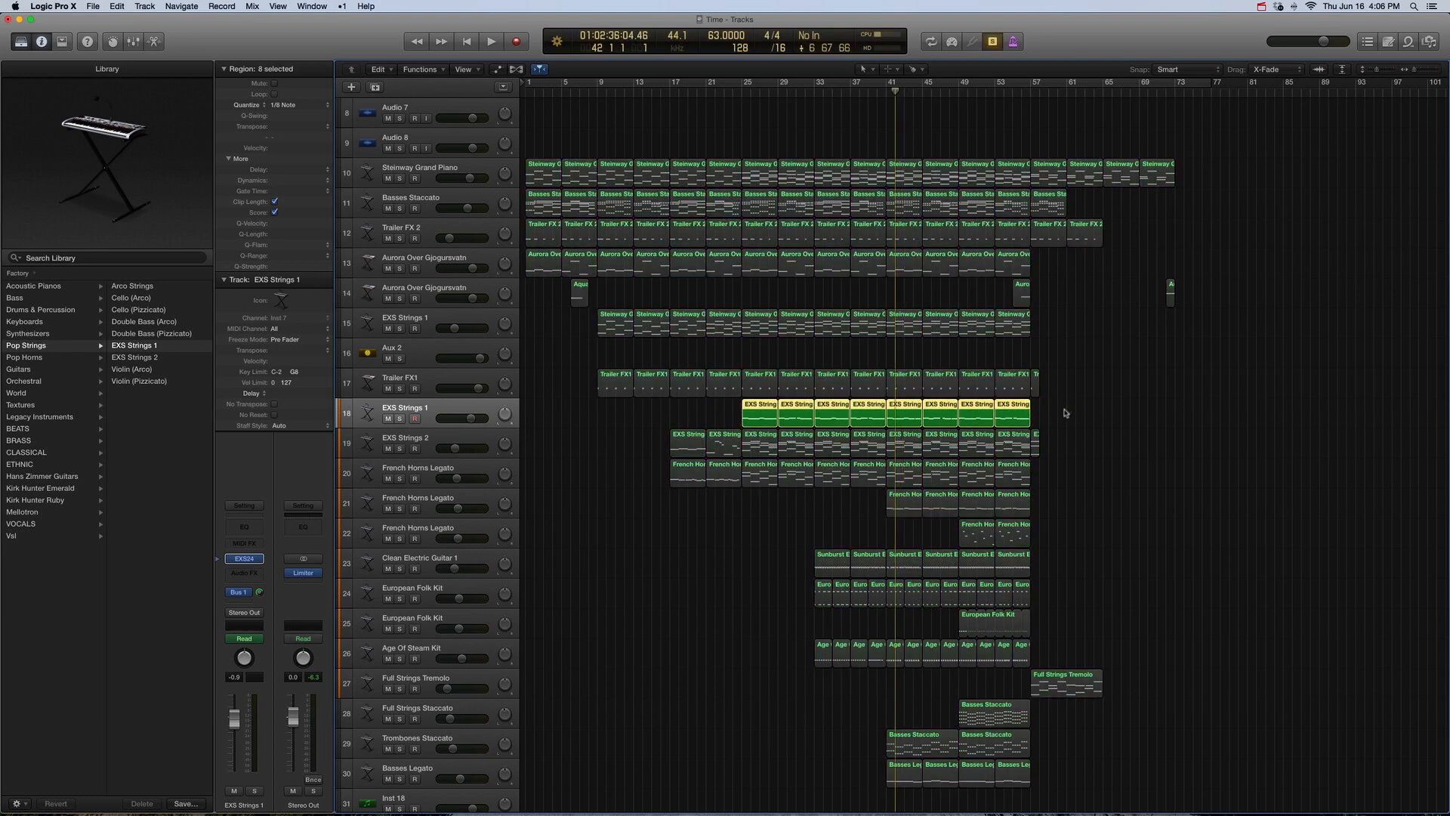
# Step: Play the soloed EXS Strings 1 regions of track 18 from bar 25 to about bar 29
pyautogui.press(',')
pyautogui.press(',')
pyautogui.press(',')
pyautogui.press(',')
pyautogui.press(',')
pyautogui.press(',')
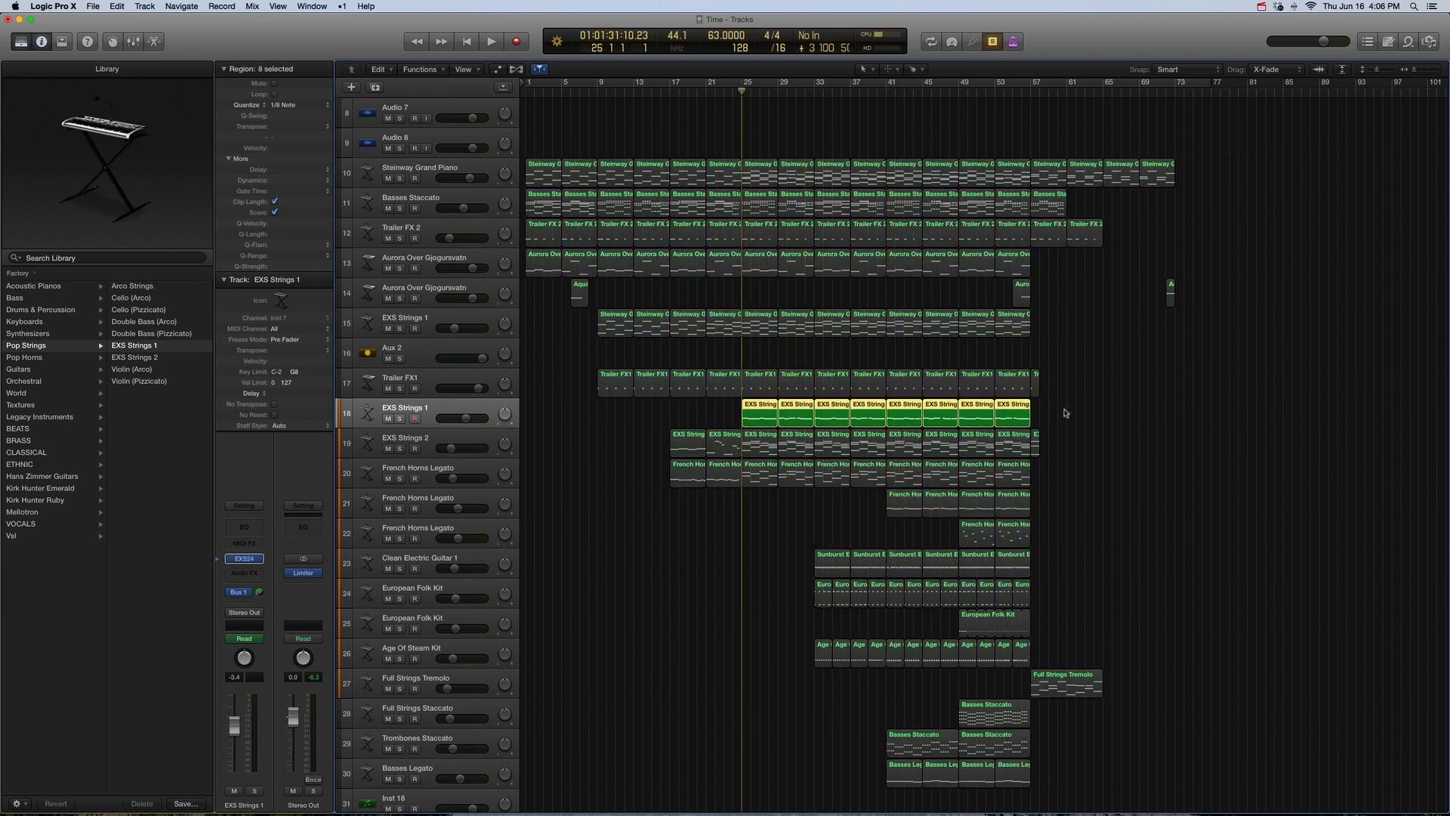
pyautogui.press('space')
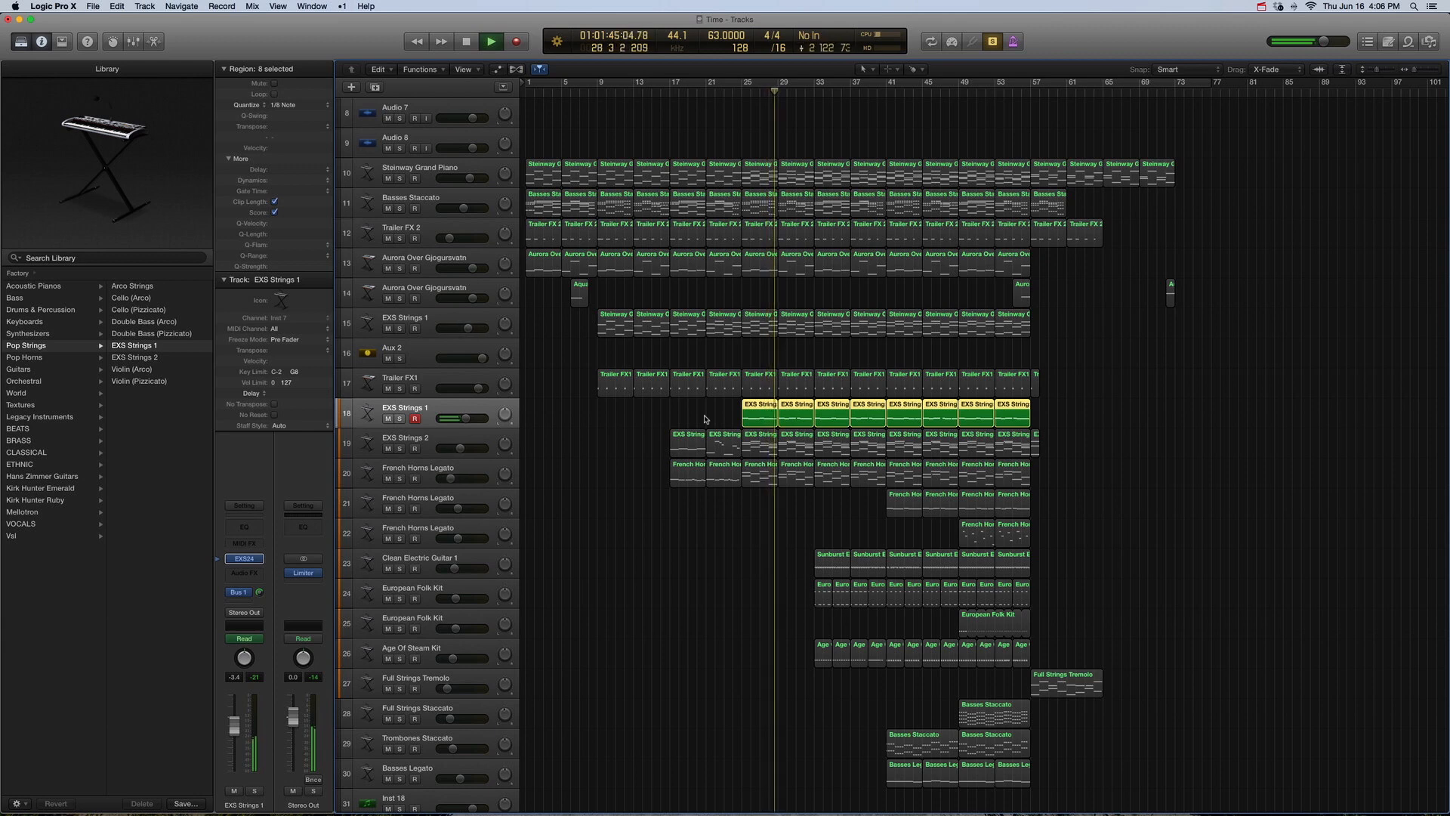
pyautogui.press('space')
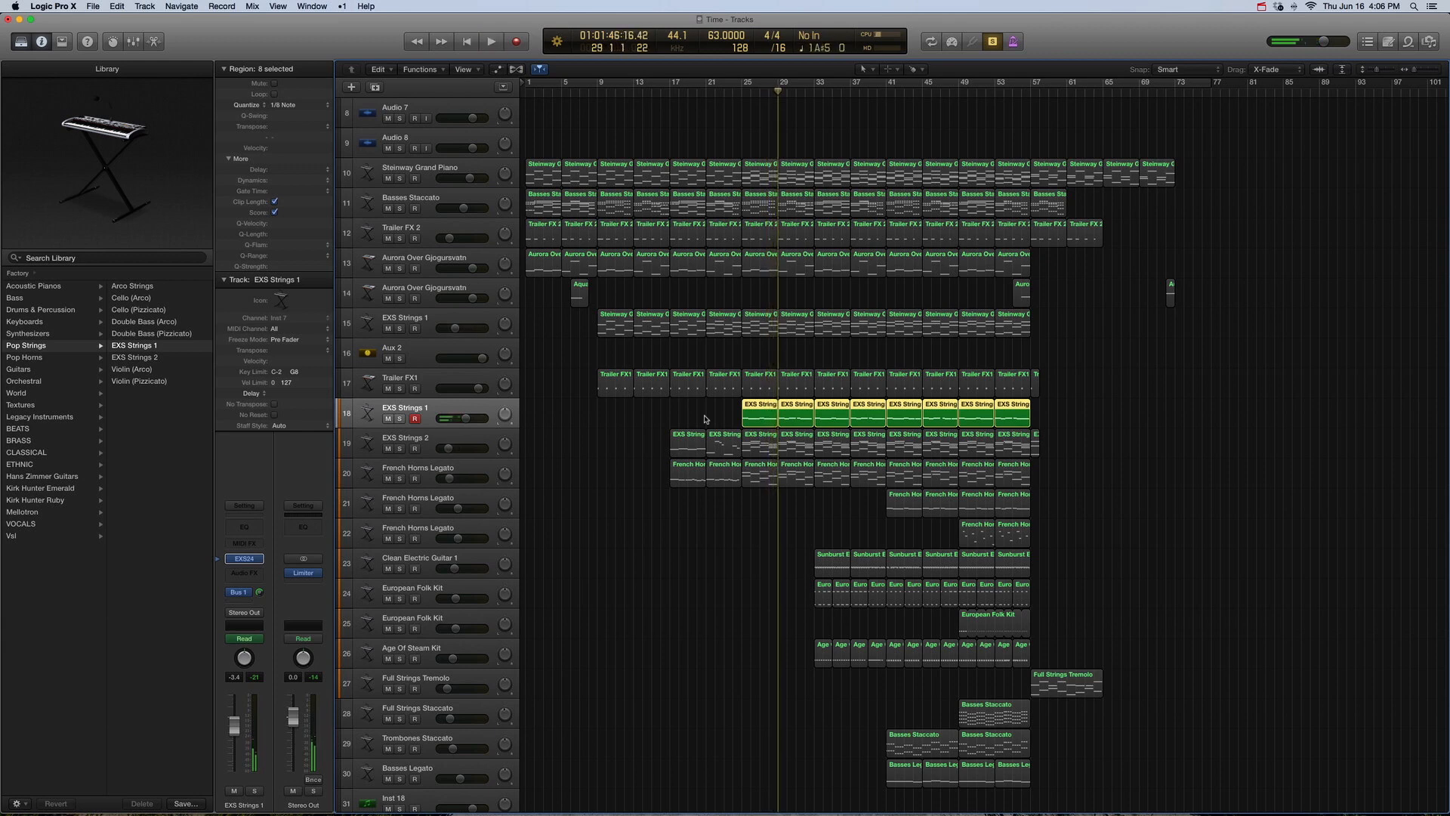
# Step: Add the EXS Strings 2 and track 15 EXS Strings 1 regions from bar 25 onward to the solo and play to about bar 28
pyautogui.moveTo(1089, 442); pyautogui.dragTo(761, 420)
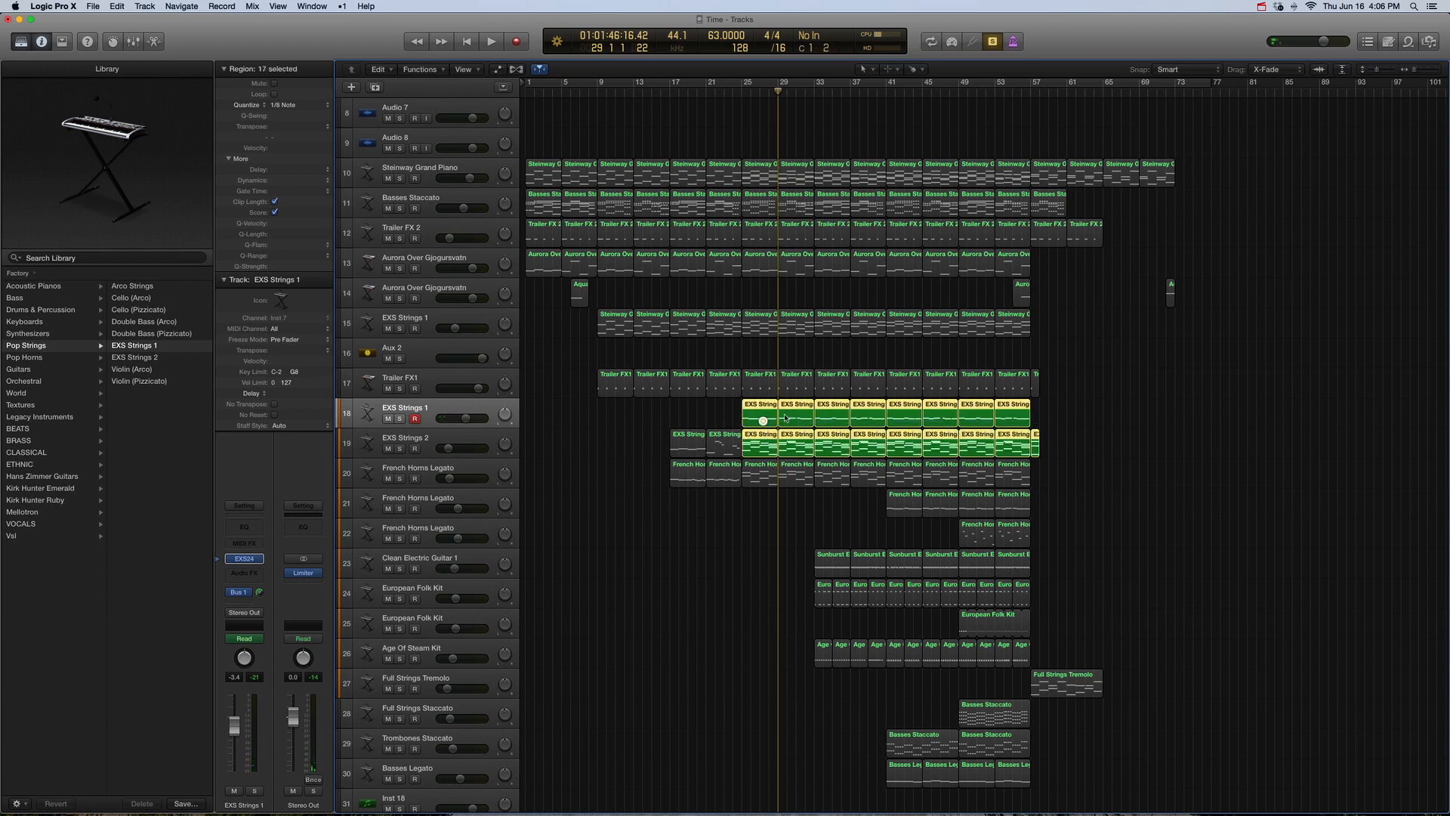
pyautogui.moveTo(1070, 345); pyautogui.dragTo(756, 333)
pyautogui.press('space')
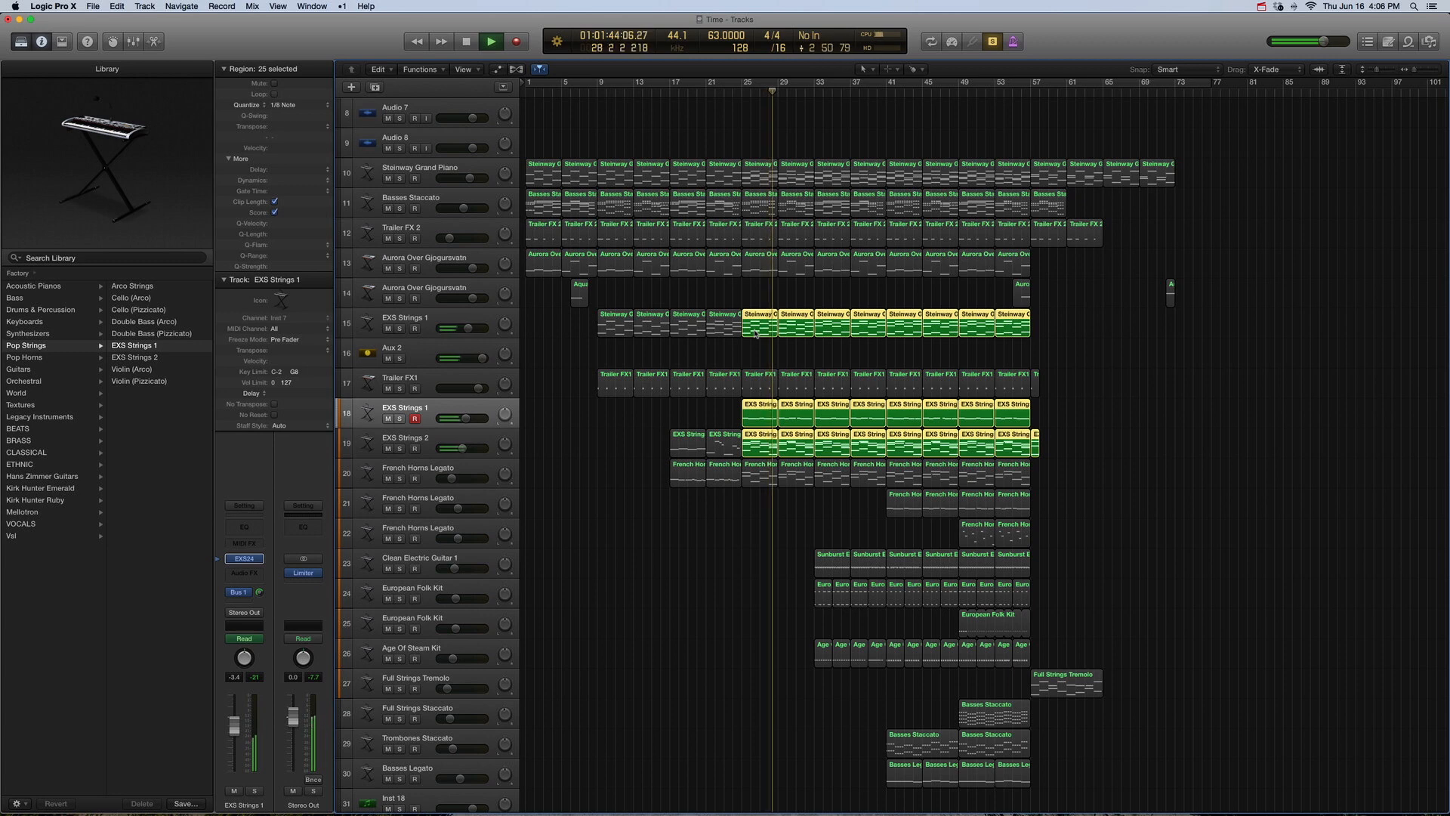
pyautogui.press('space')
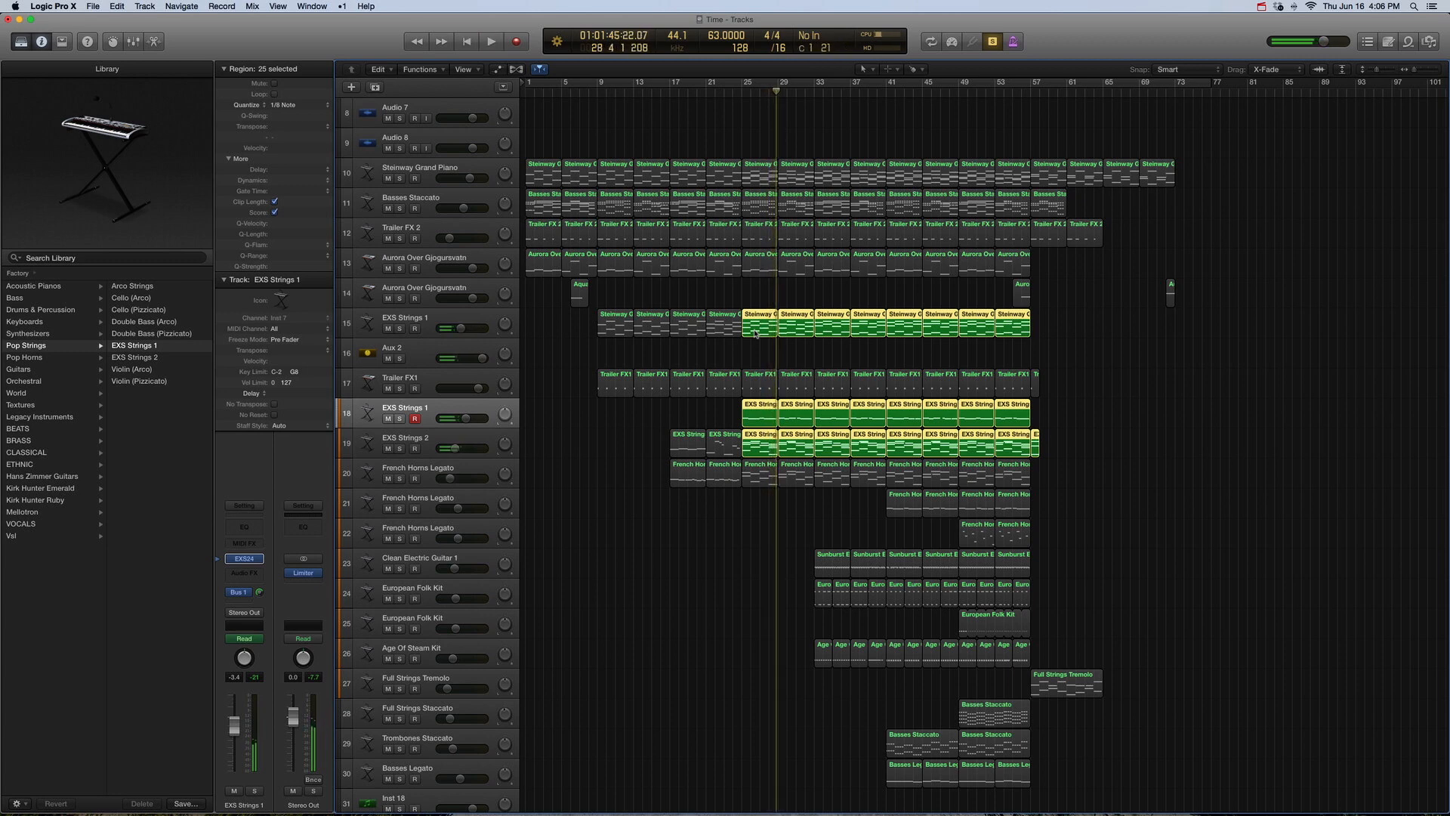
# Step: Select the French Horns Legato track on track 20 and show its EXS24 preset within the Orchestral Brass library category
pyautogui.click(482, 416)
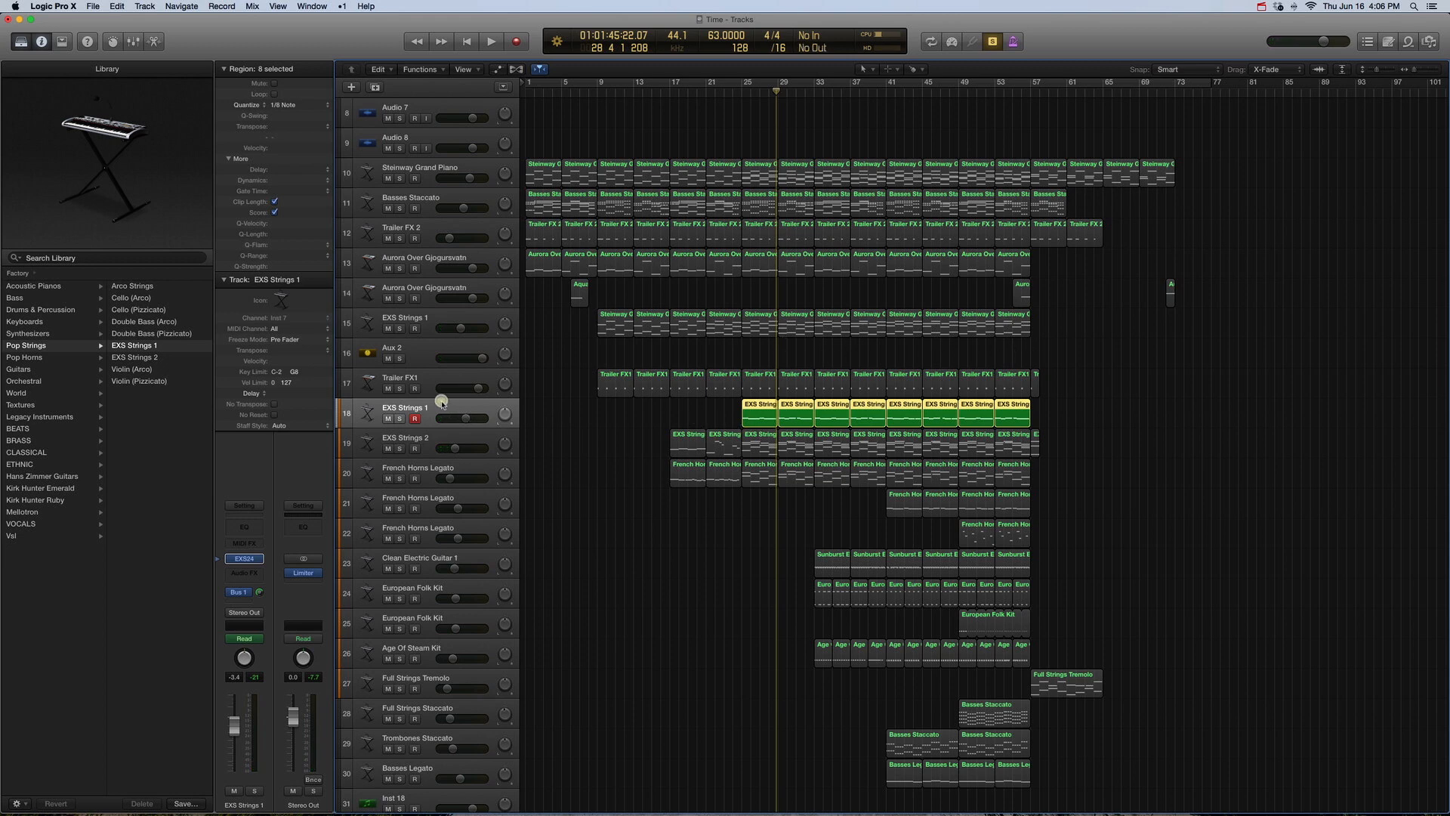
pyautogui.click(428, 469)
pyautogui.press(',')
pyautogui.press(',')
pyautogui.press(',')
pyautogui.press(',')
pyautogui.press(',')
pyautogui.press(',')
pyautogui.press(',')
pyautogui.press(',')
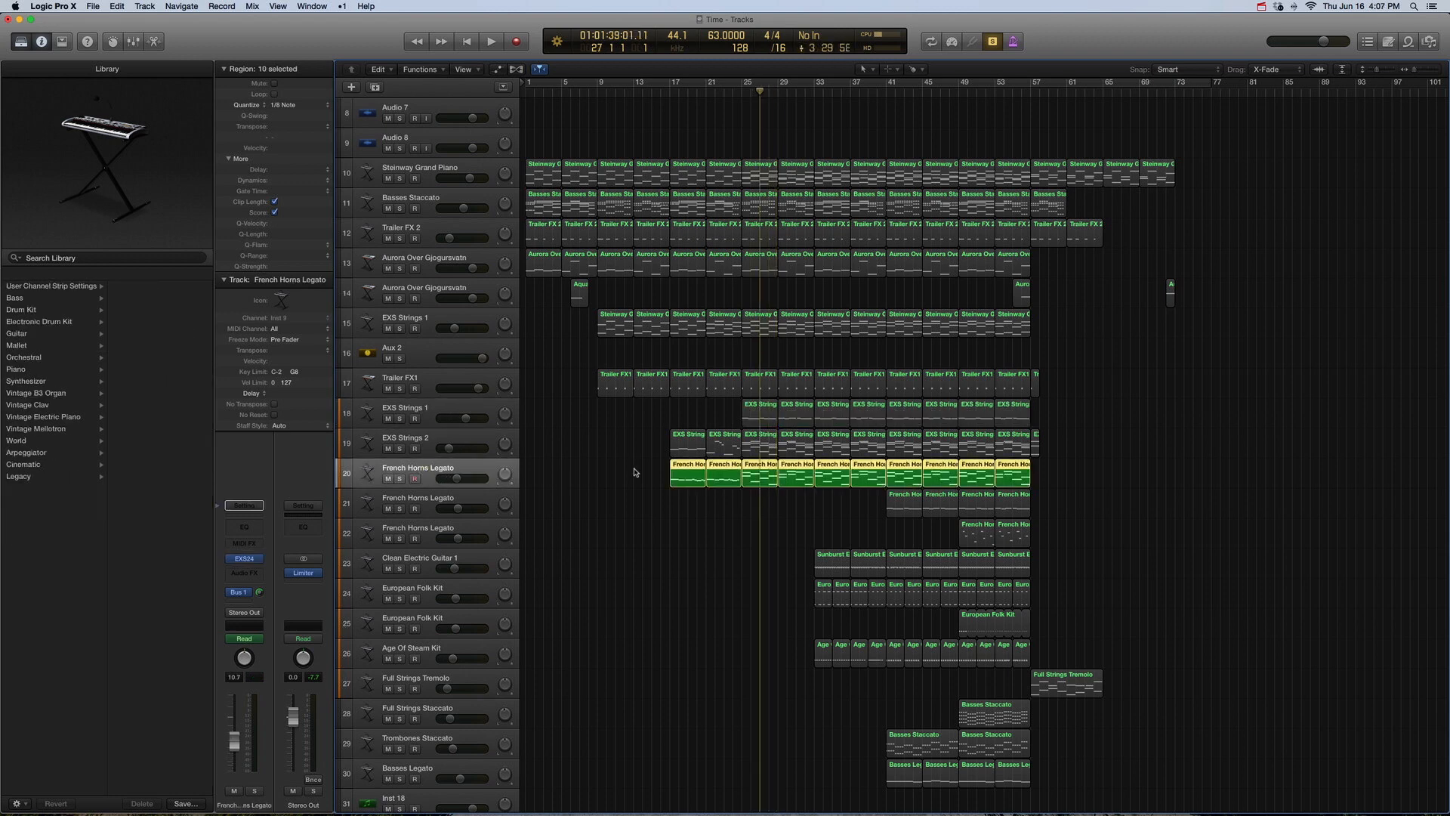
pyautogui.click(227, 559)
pyautogui.hscroll(-5, 53, 408)
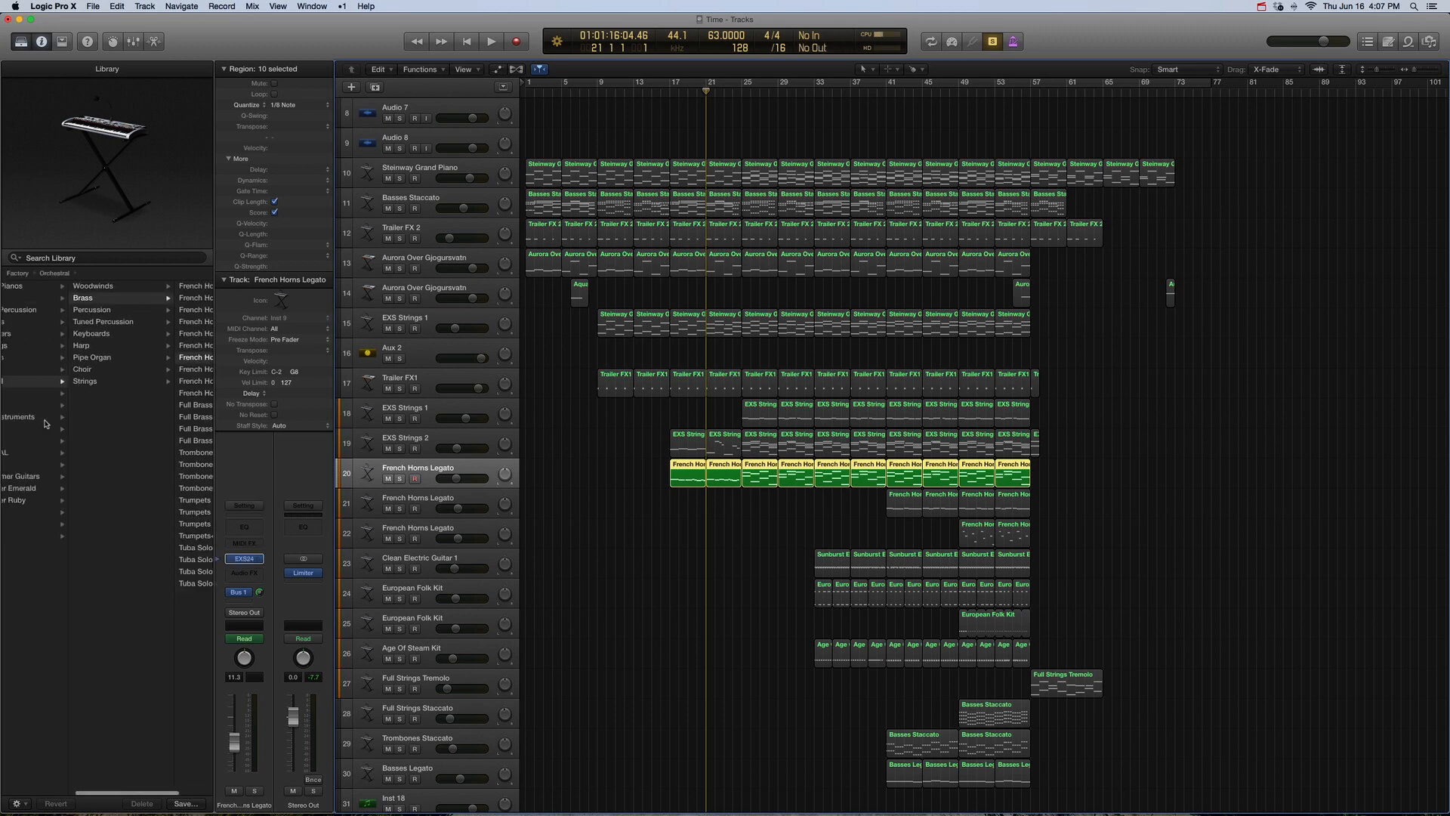
pyautogui.hscroll(5, 56, 392)
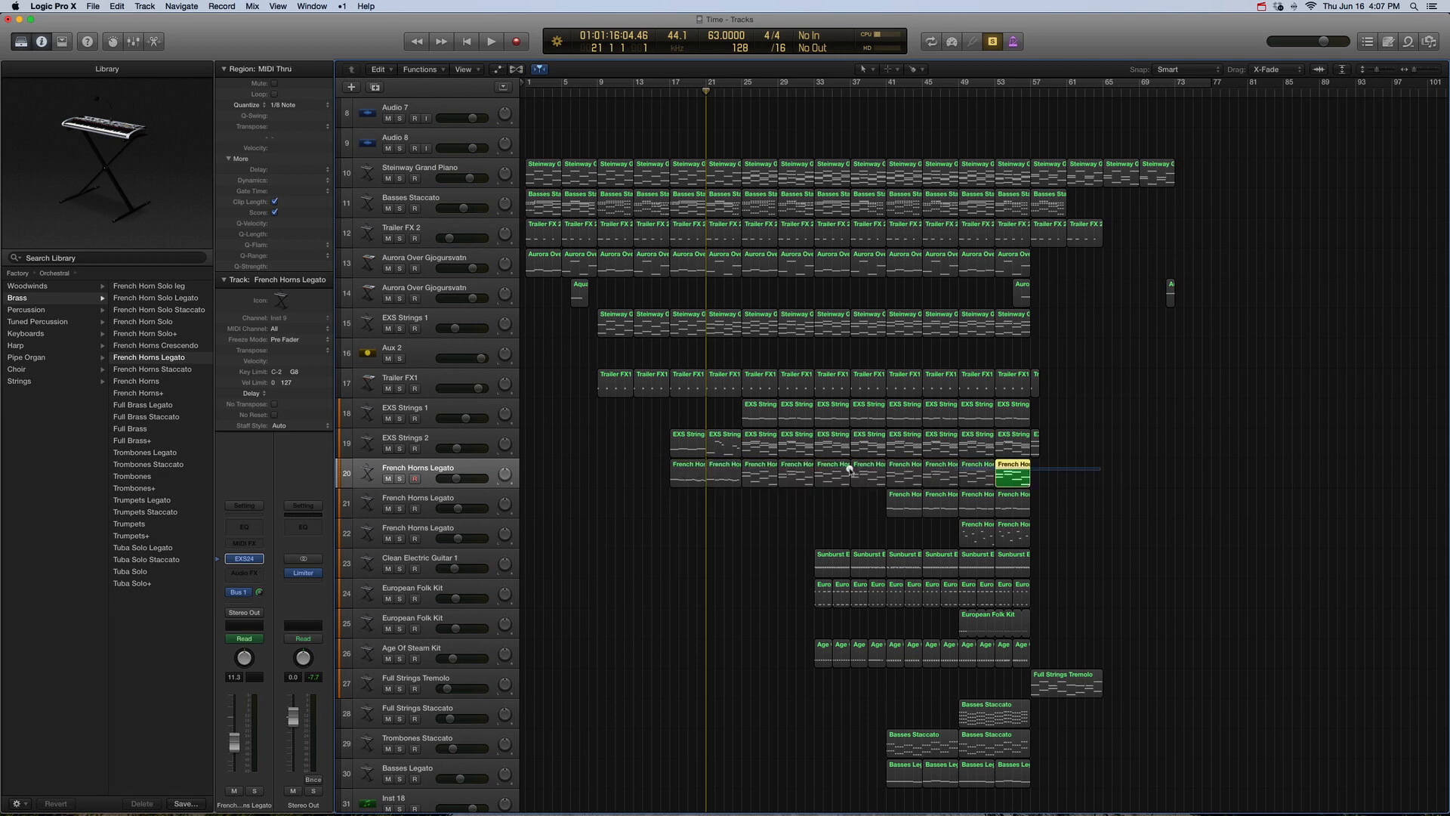
# Step: Open the French Horns Legato regions of track 20 in the Piano Roll and play them soloed from bar 17 to about bar 18
pyautogui.doubleClick(696, 471)
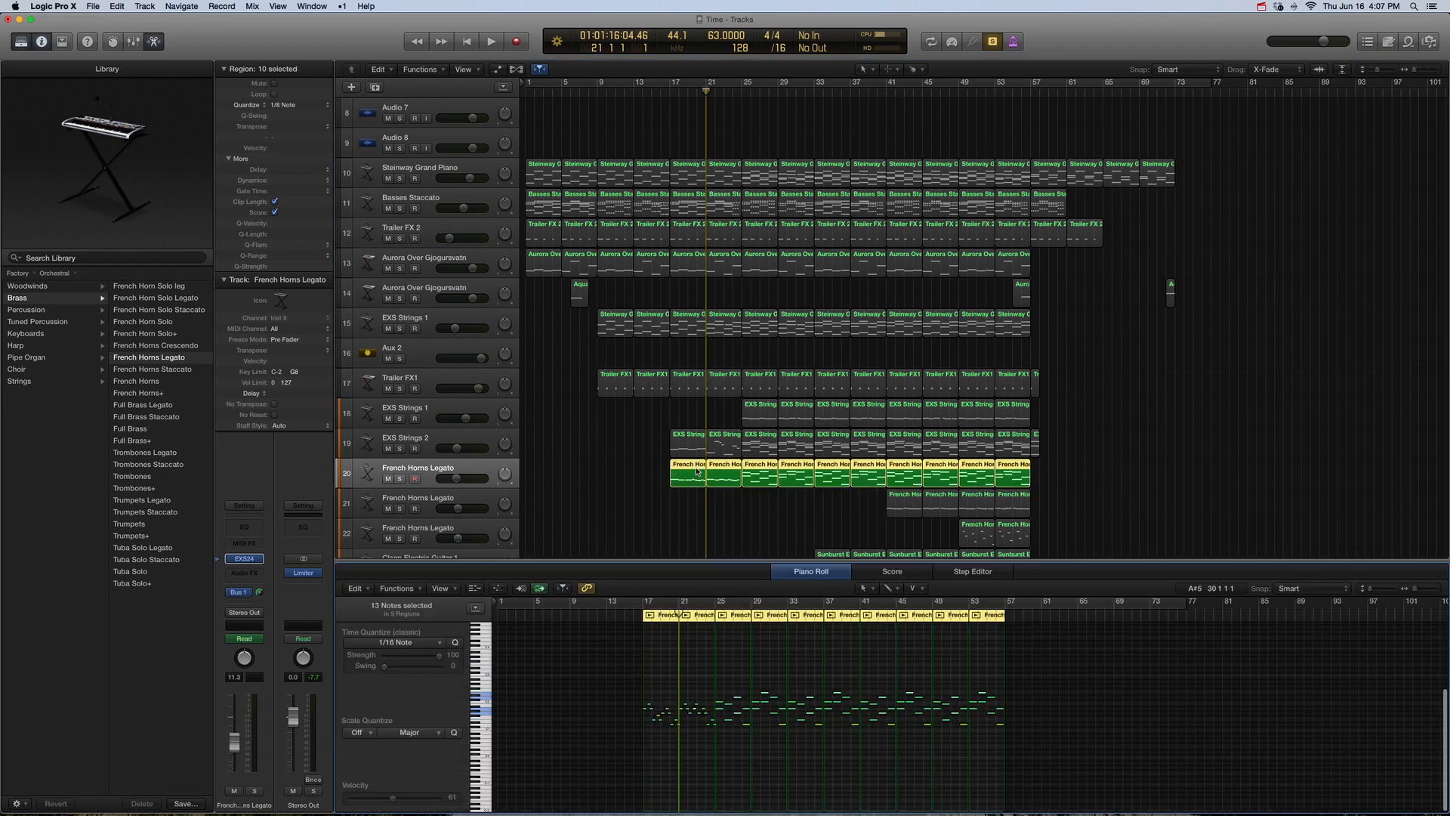
pyautogui.press('space')
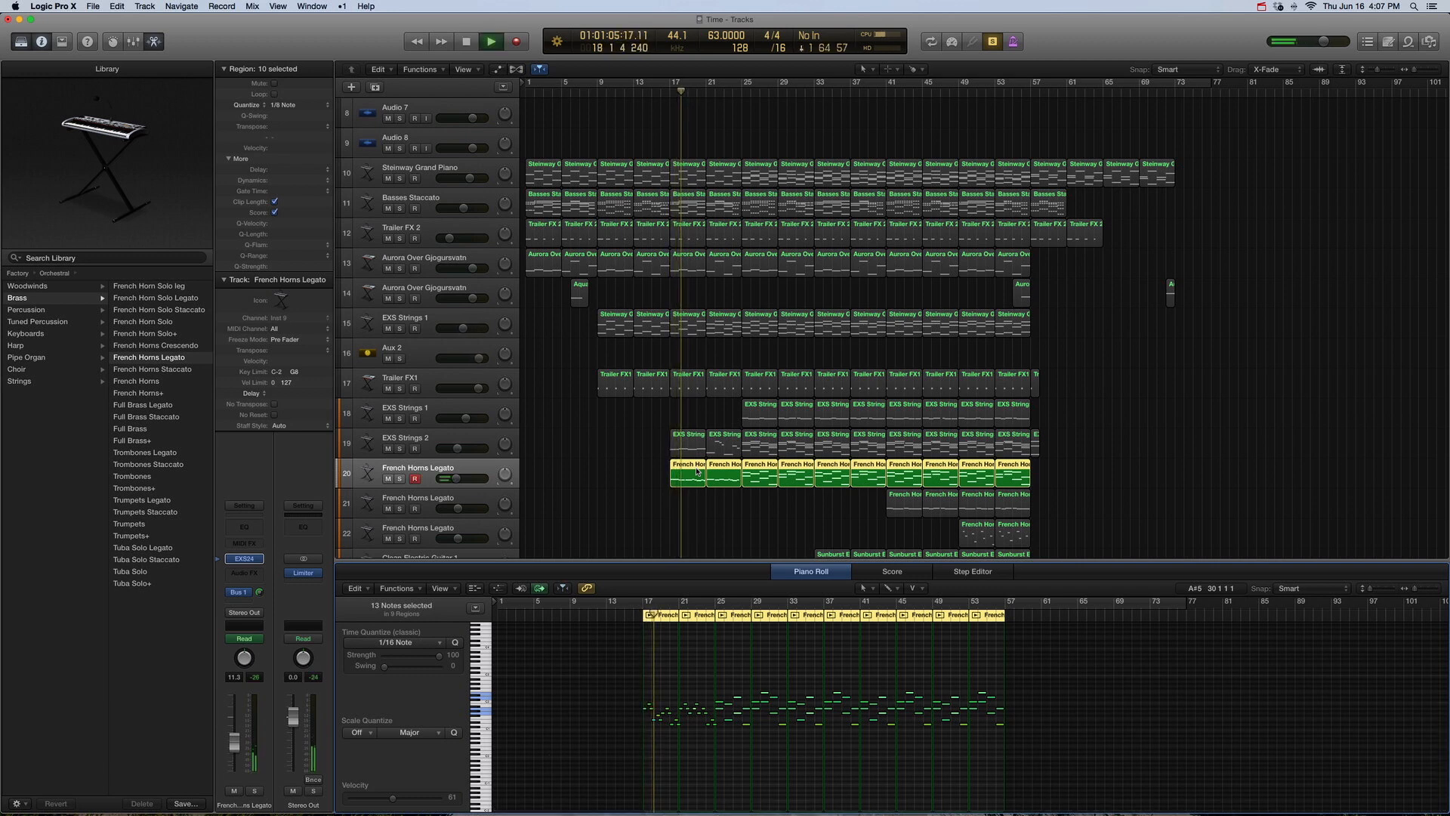
pyautogui.press('space')
# Step: Move the playhead forward to bar 25 and play the soloed French Horns Legato regions to about bar 26
pyautogui.press('.')
pyautogui.press('.')
pyautogui.press('.')
pyautogui.press('.')
pyautogui.press('.')
pyautogui.press('.')
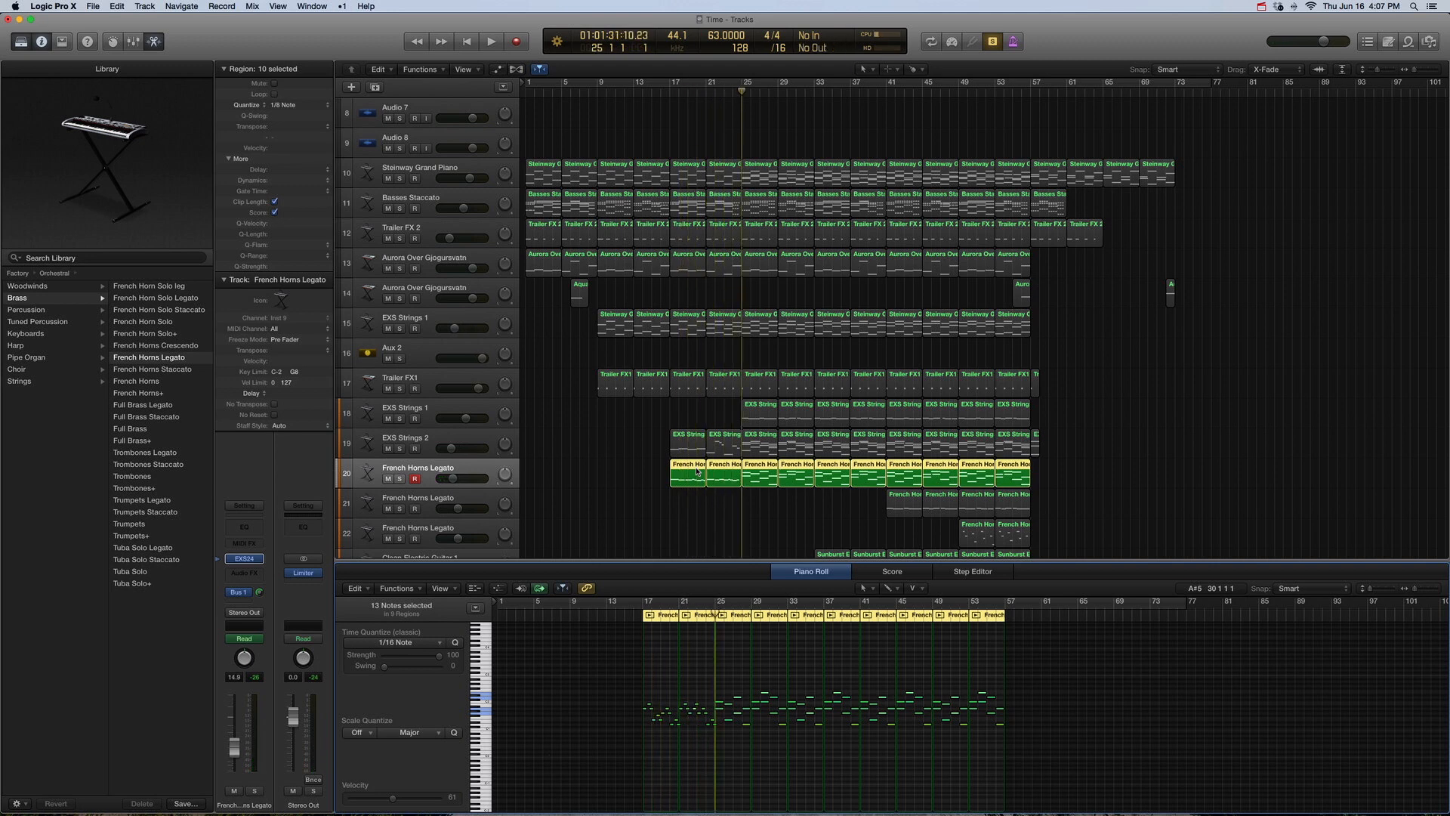
pyautogui.press('space')
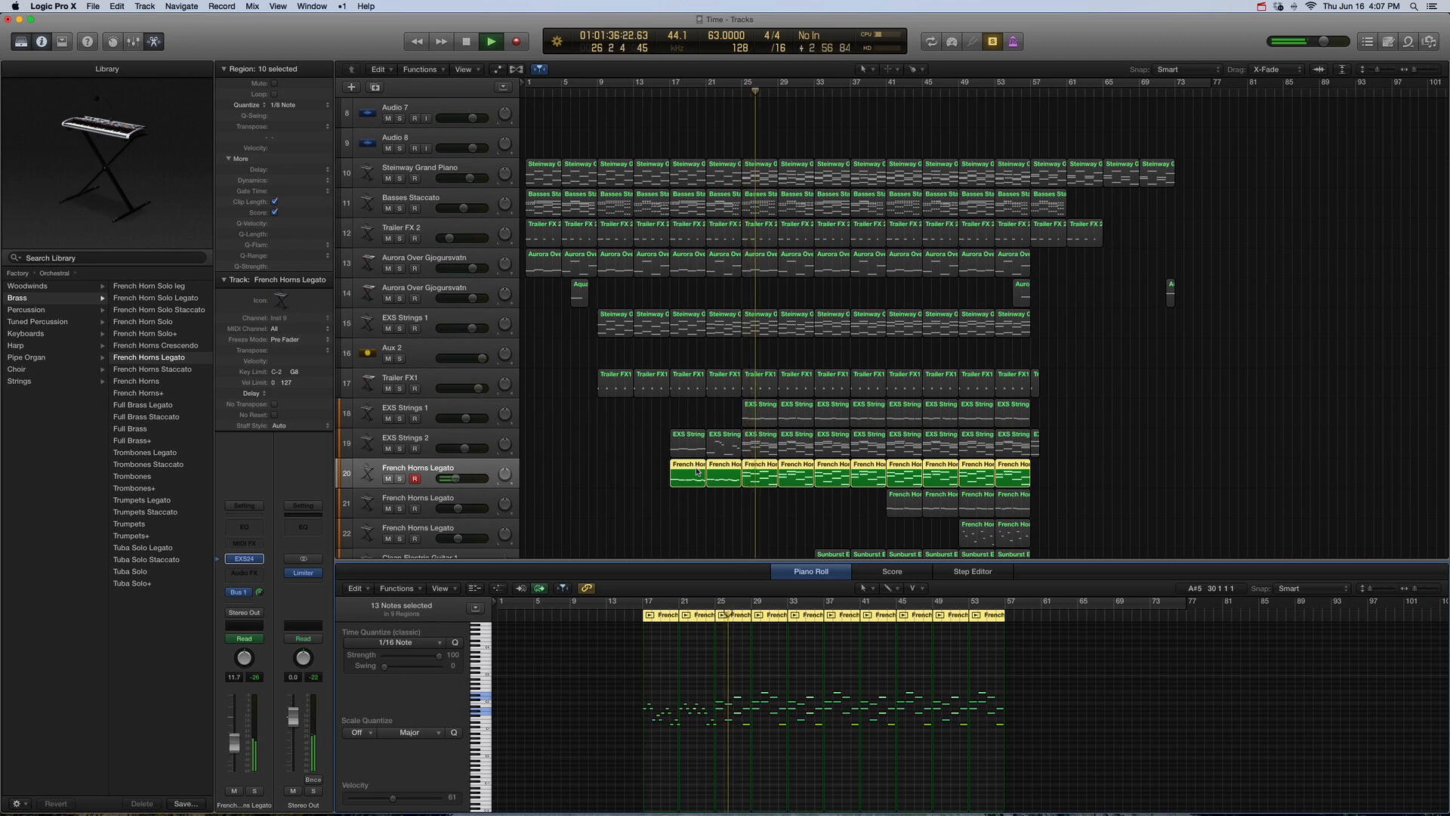
pyautogui.press('space')
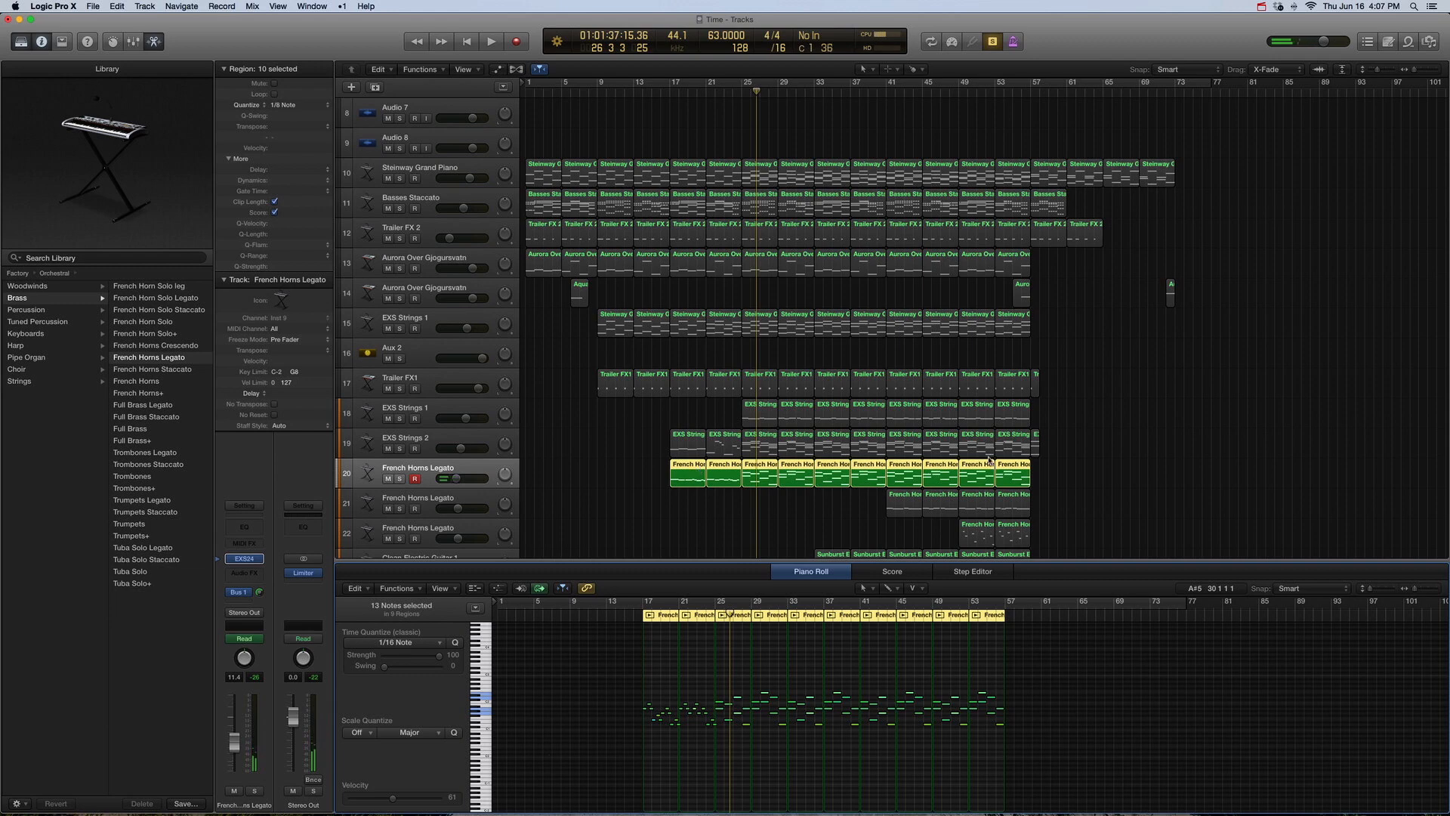
# Step: Add the EXS Strings regions of tracks 15, 18 and 19 to the soloed French horns and play from bar 25 to about bar 28
pyautogui.moveTo(1085, 482); pyautogui.dragTo(664, 421)
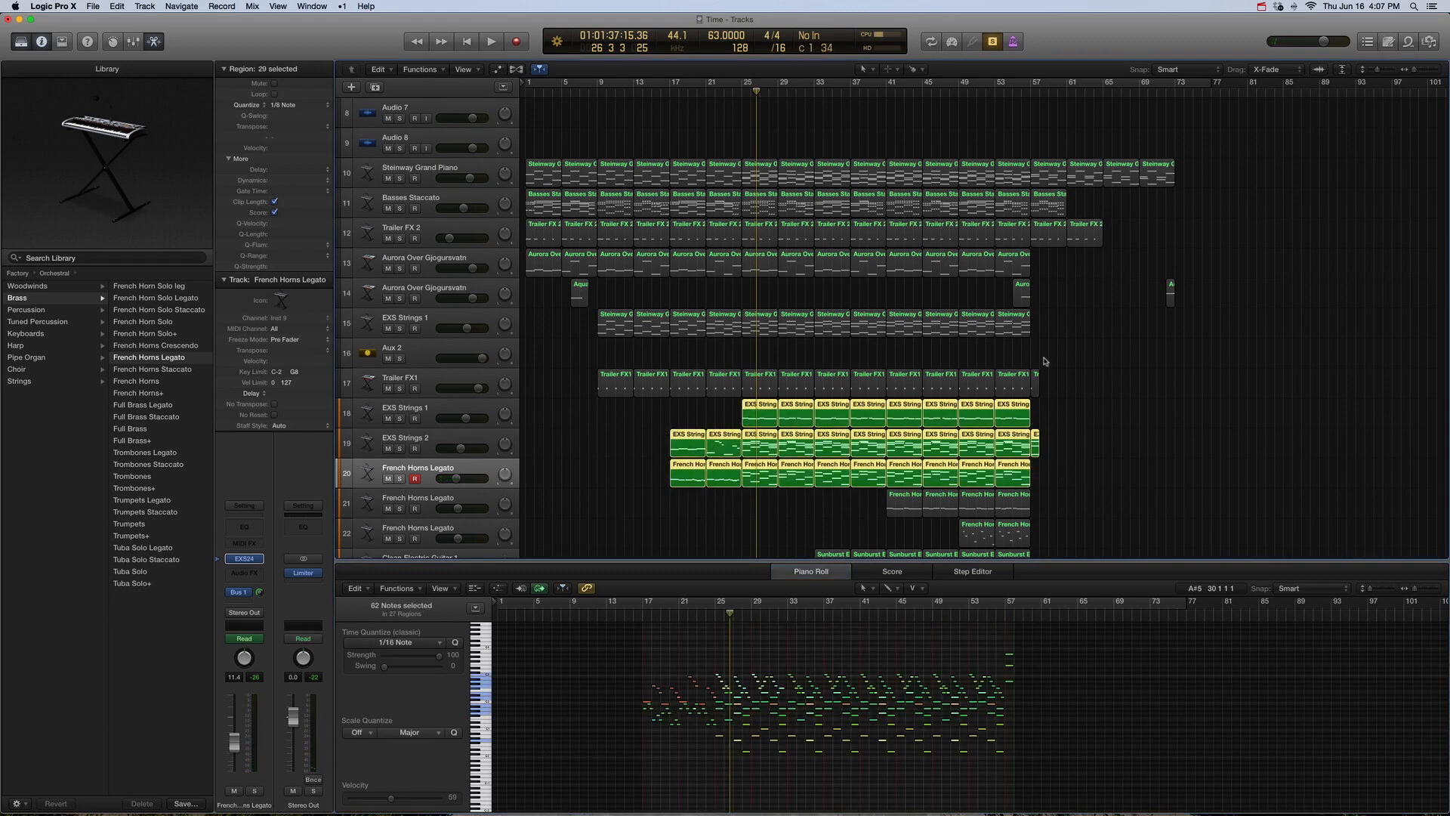
pyautogui.moveTo(1059, 349); pyautogui.dragTo(771, 327)
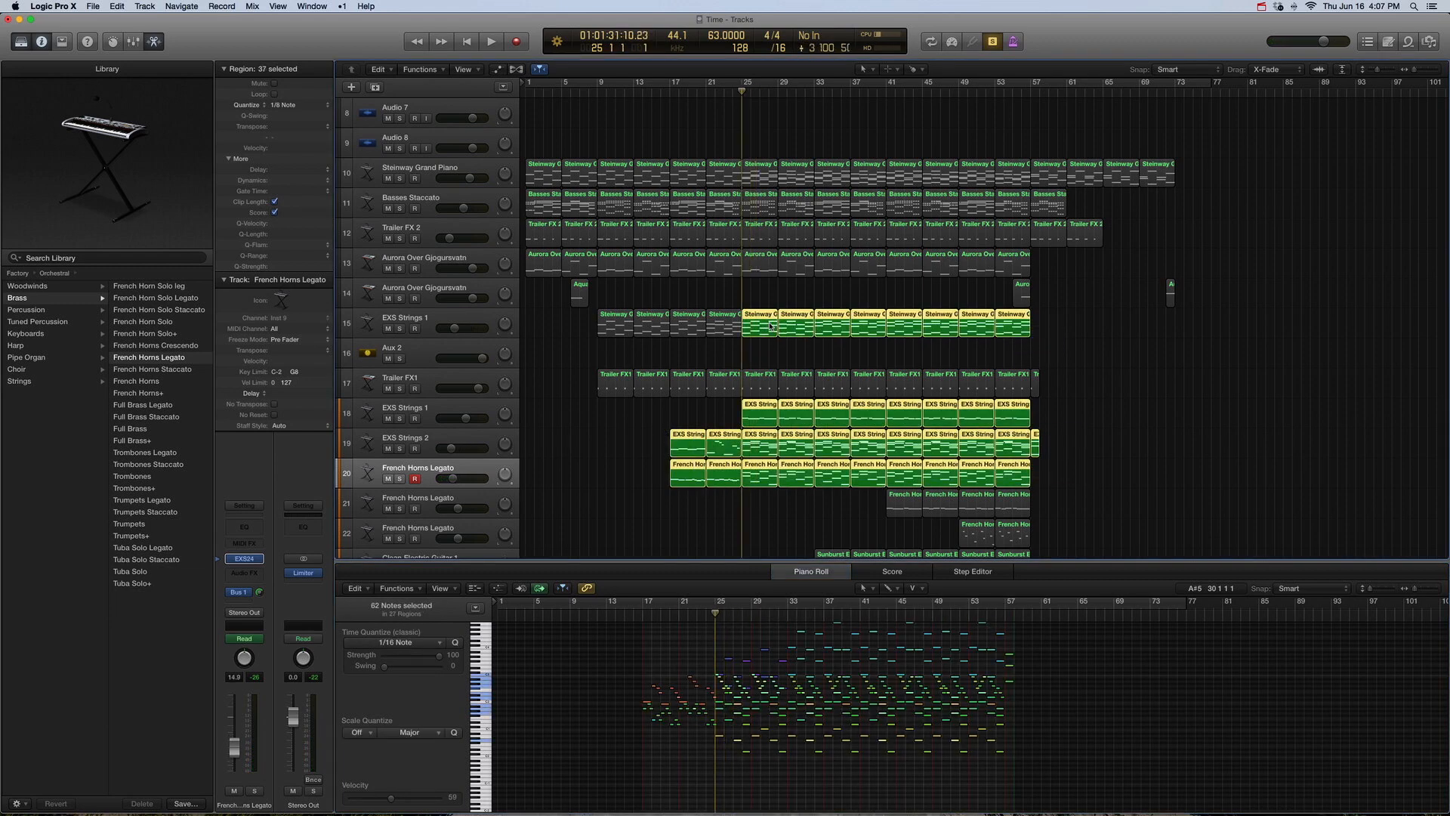
pyautogui.press('space')
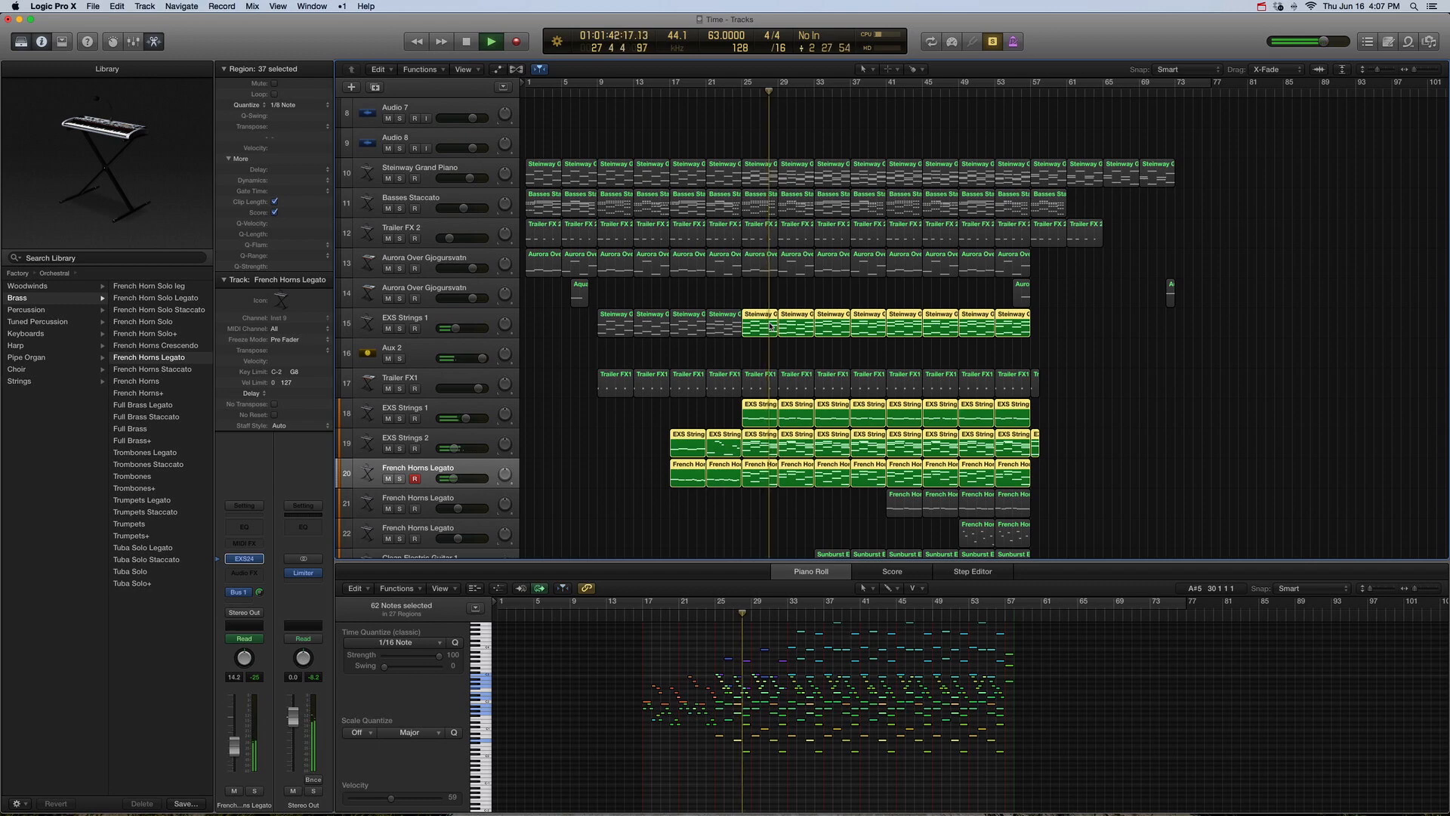
pyautogui.press('space')
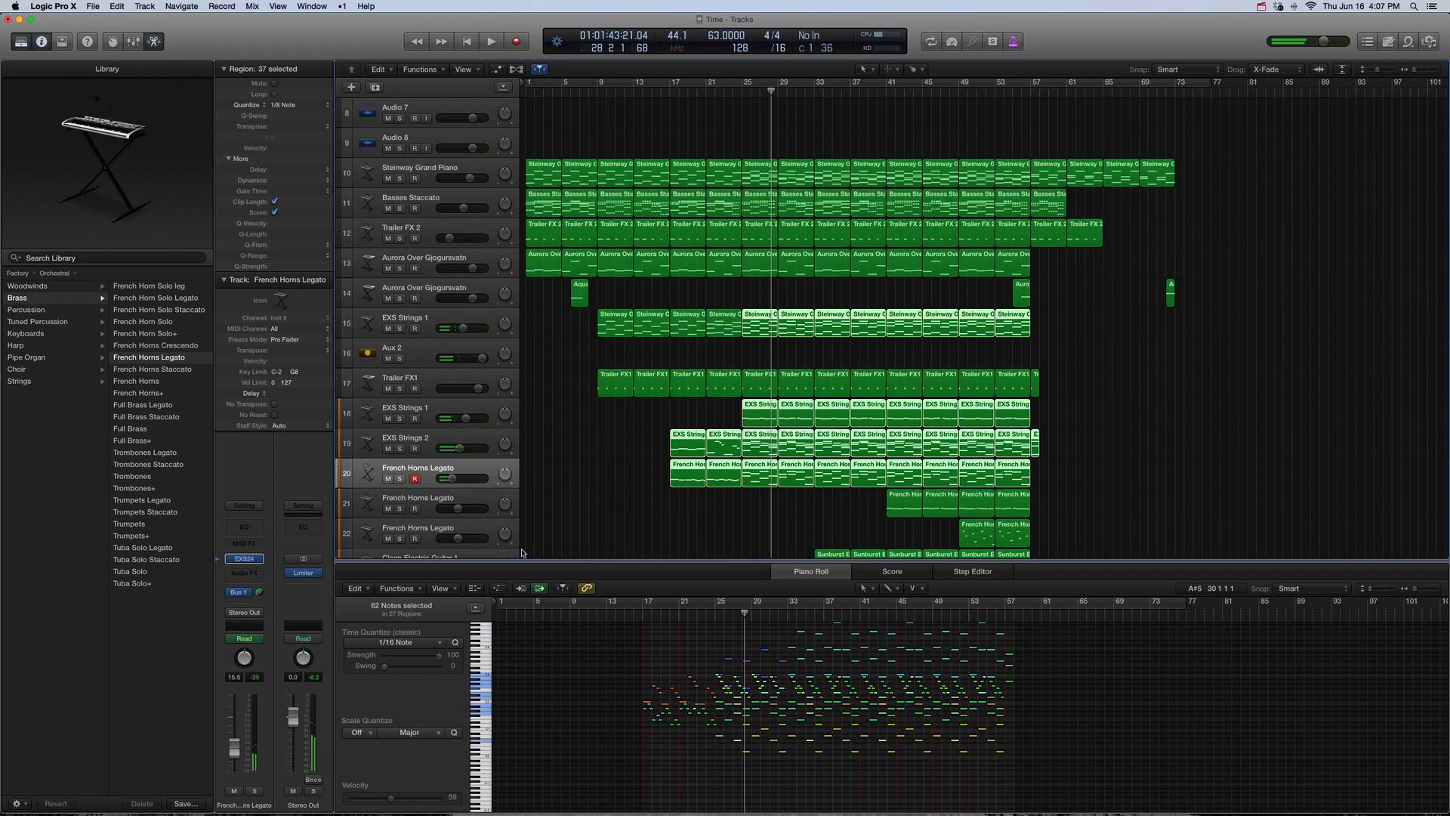
# Step: Show the volume automation of the French Horns Legato track on track 20 briefly and hide it again
pyautogui.click(444, 466)
pyautogui.hotkey('ctrl', 'a')
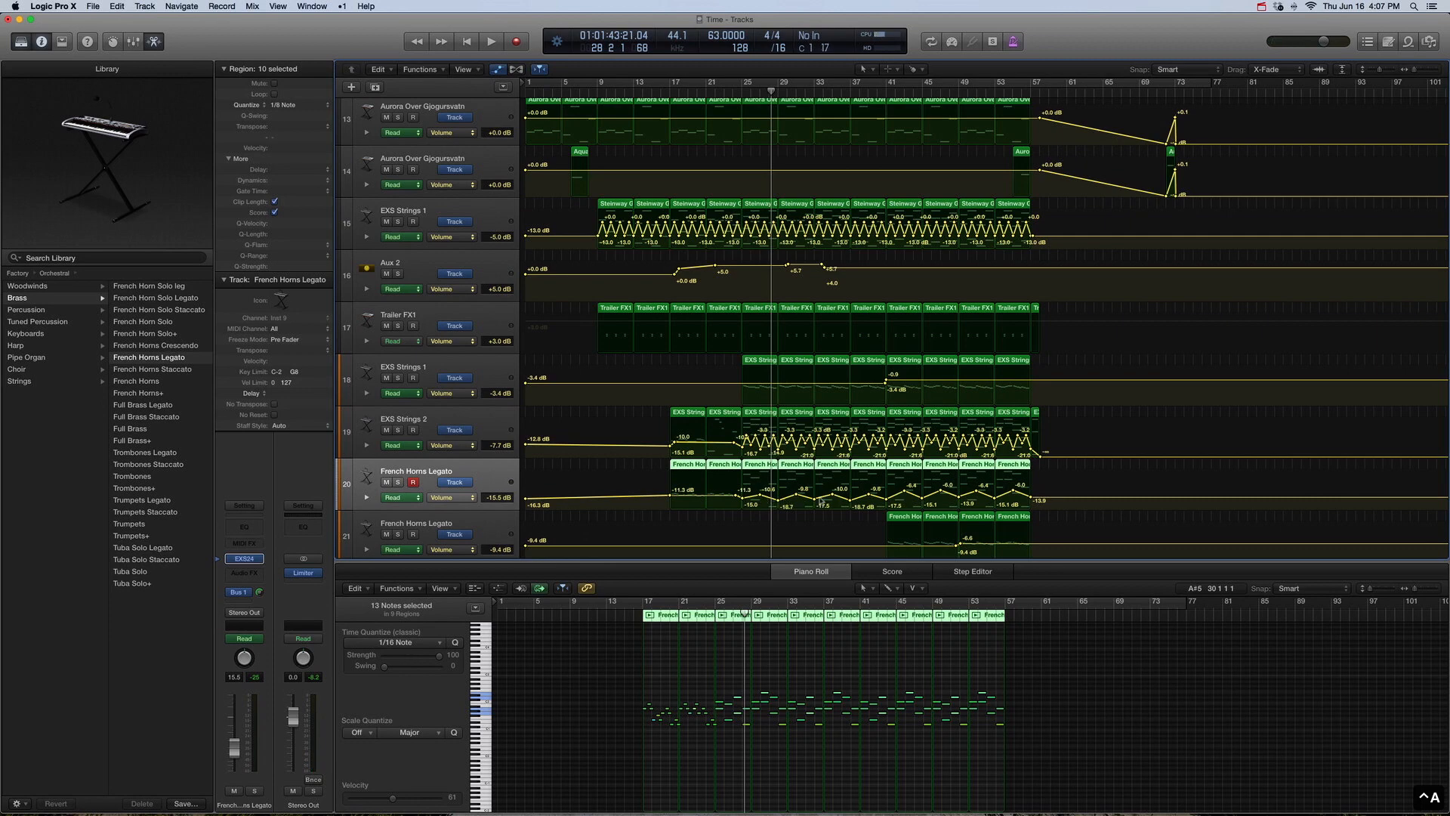
pyautogui.hotkey('ctrl', 'a')
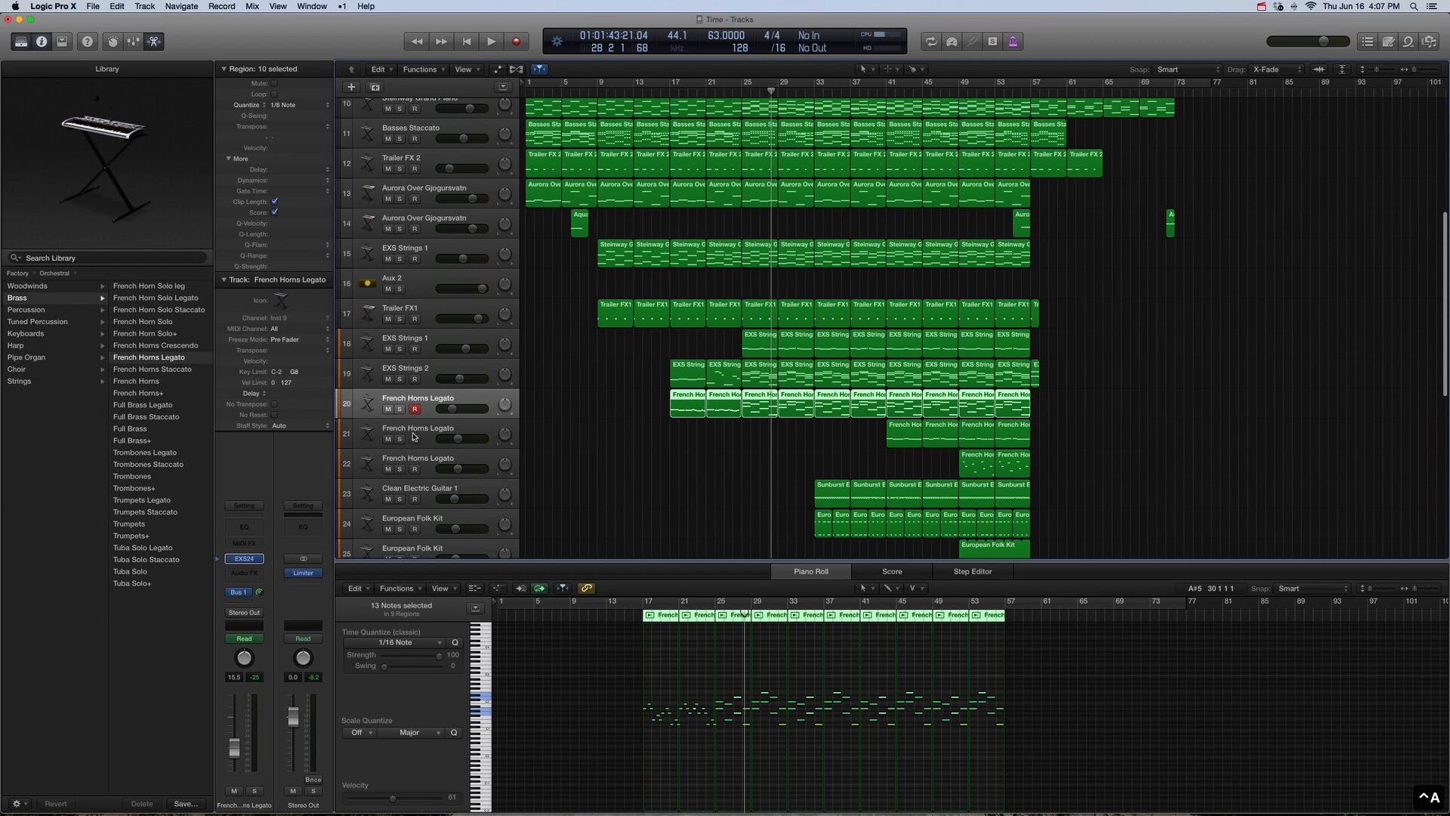
# Step: Solo the French Horns Legato regions of track 21 and play them from bar 41 to about bar 42
pyautogui.click(414, 436)
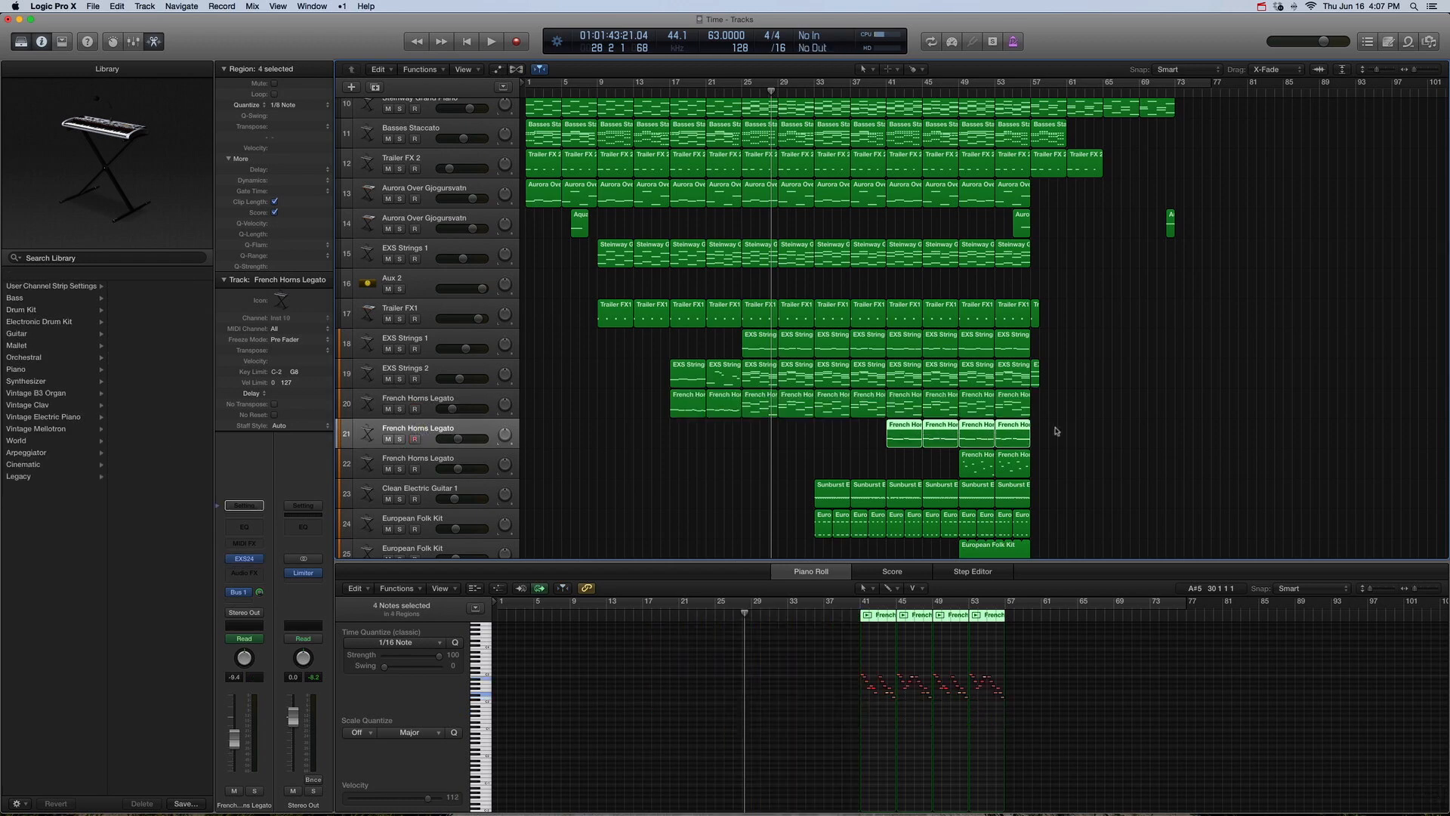
pyautogui.scroll(-1, 1054, 431)
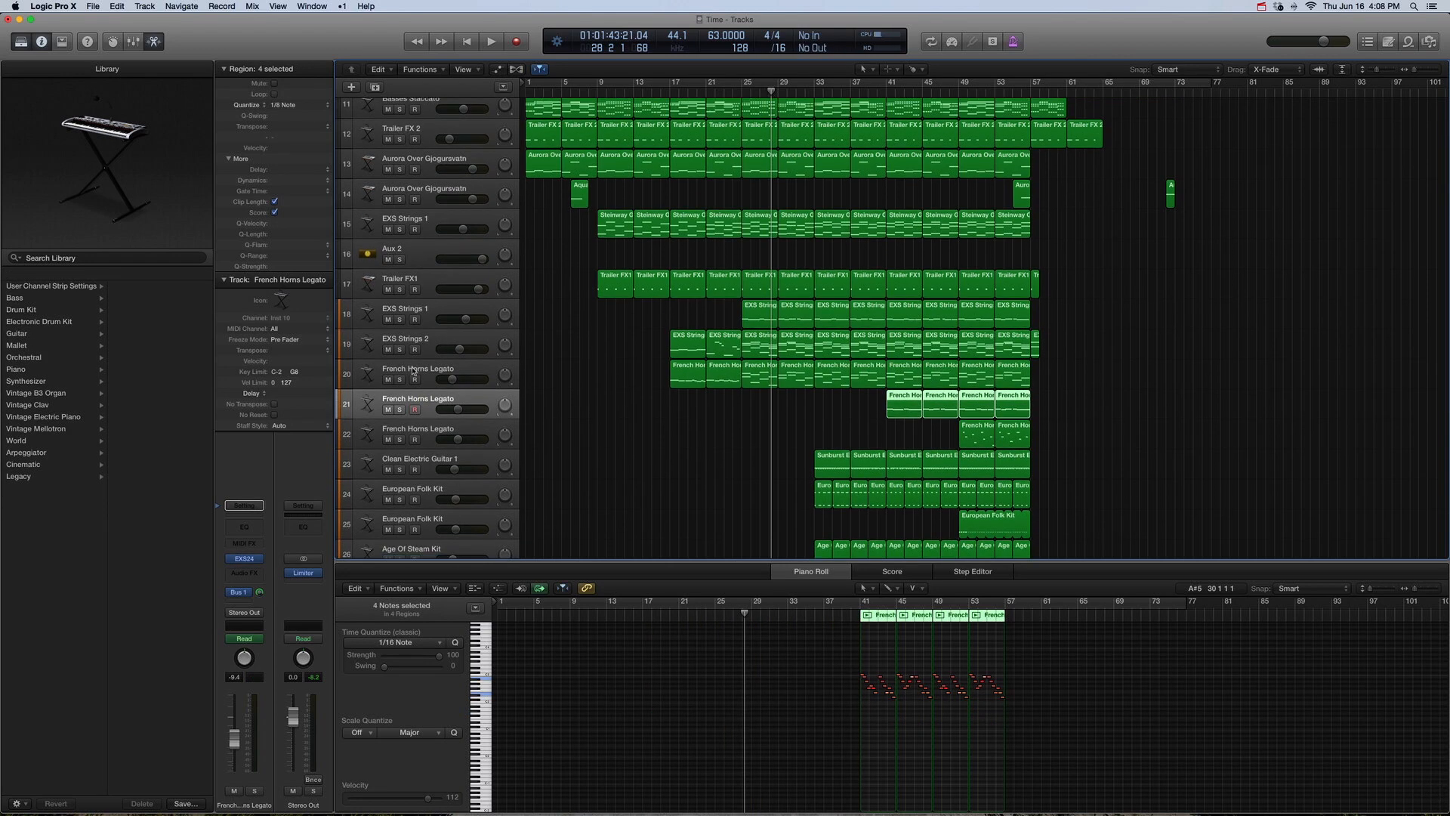
pyautogui.hotkey('ctrl', 's')
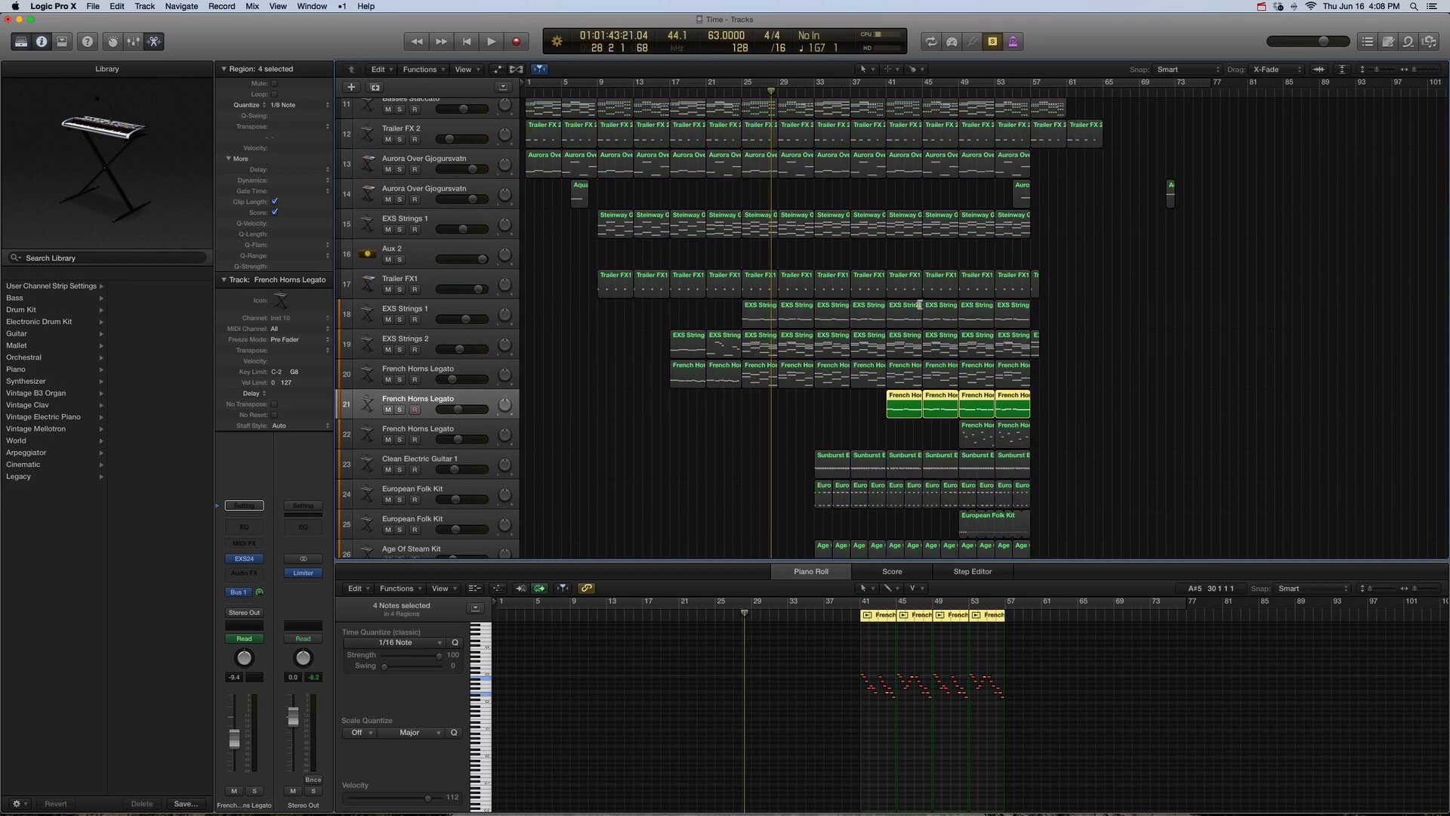
pyautogui.click(886, 89)
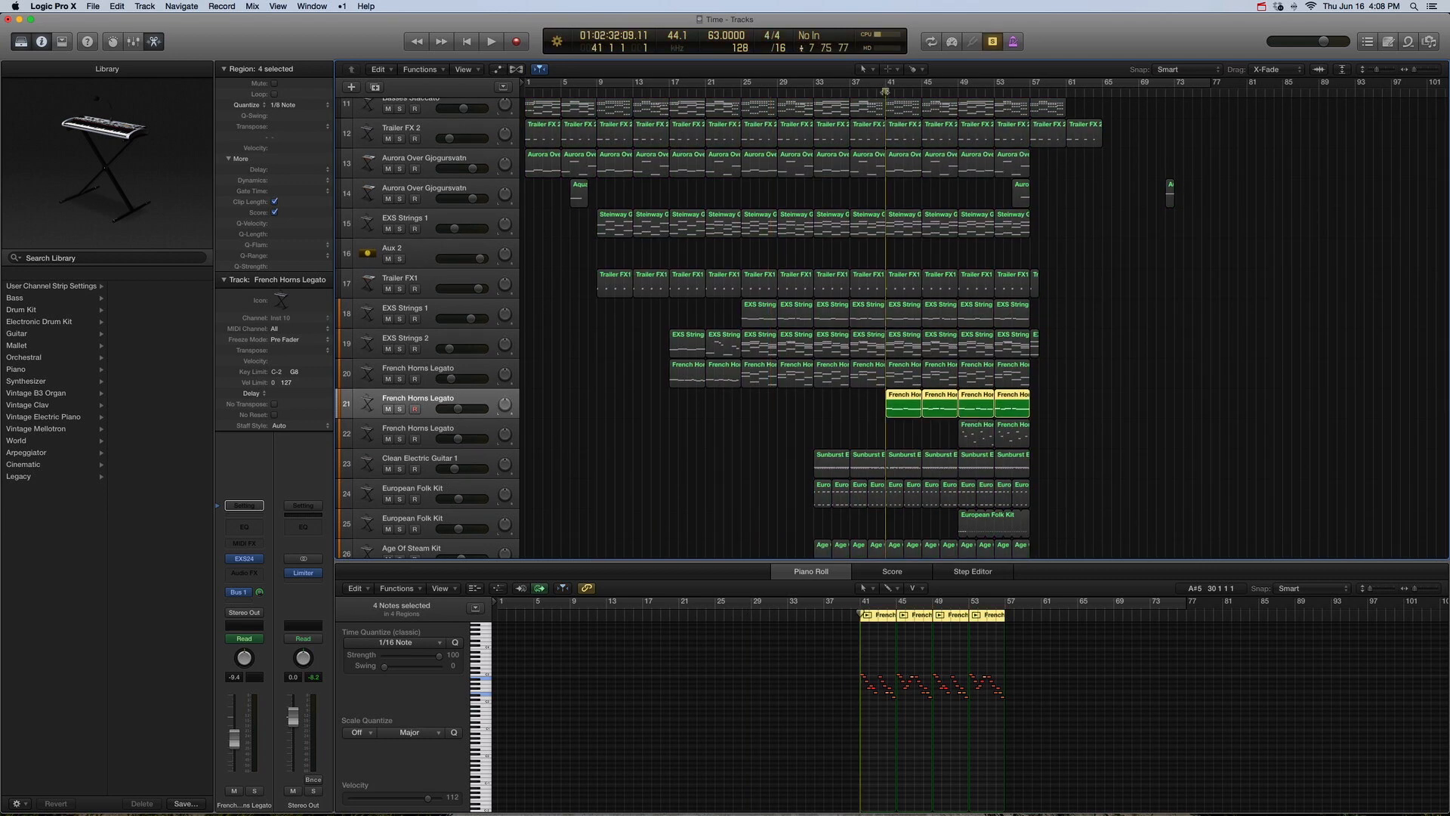
pyautogui.press('space')
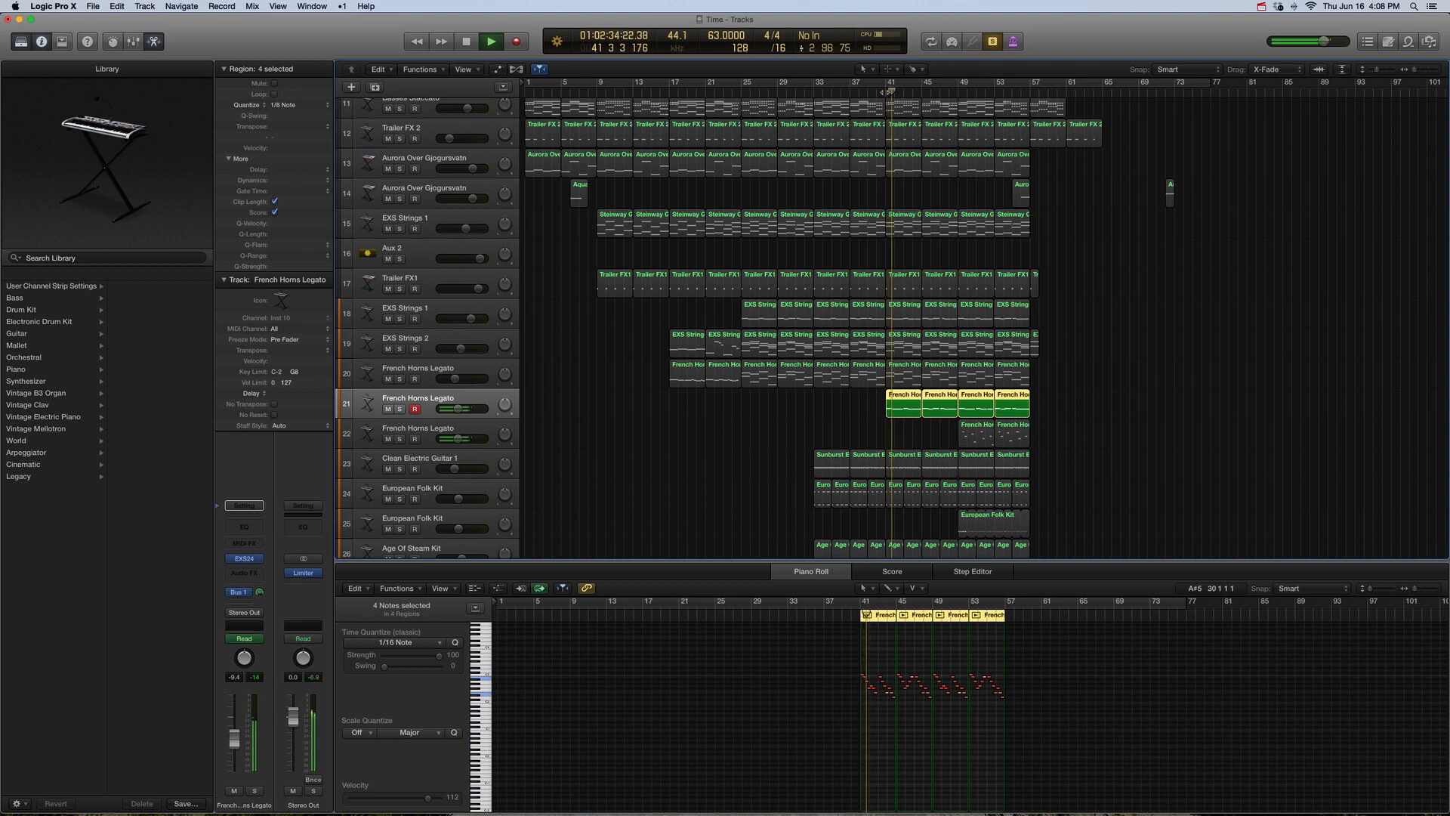
pyautogui.press('space')
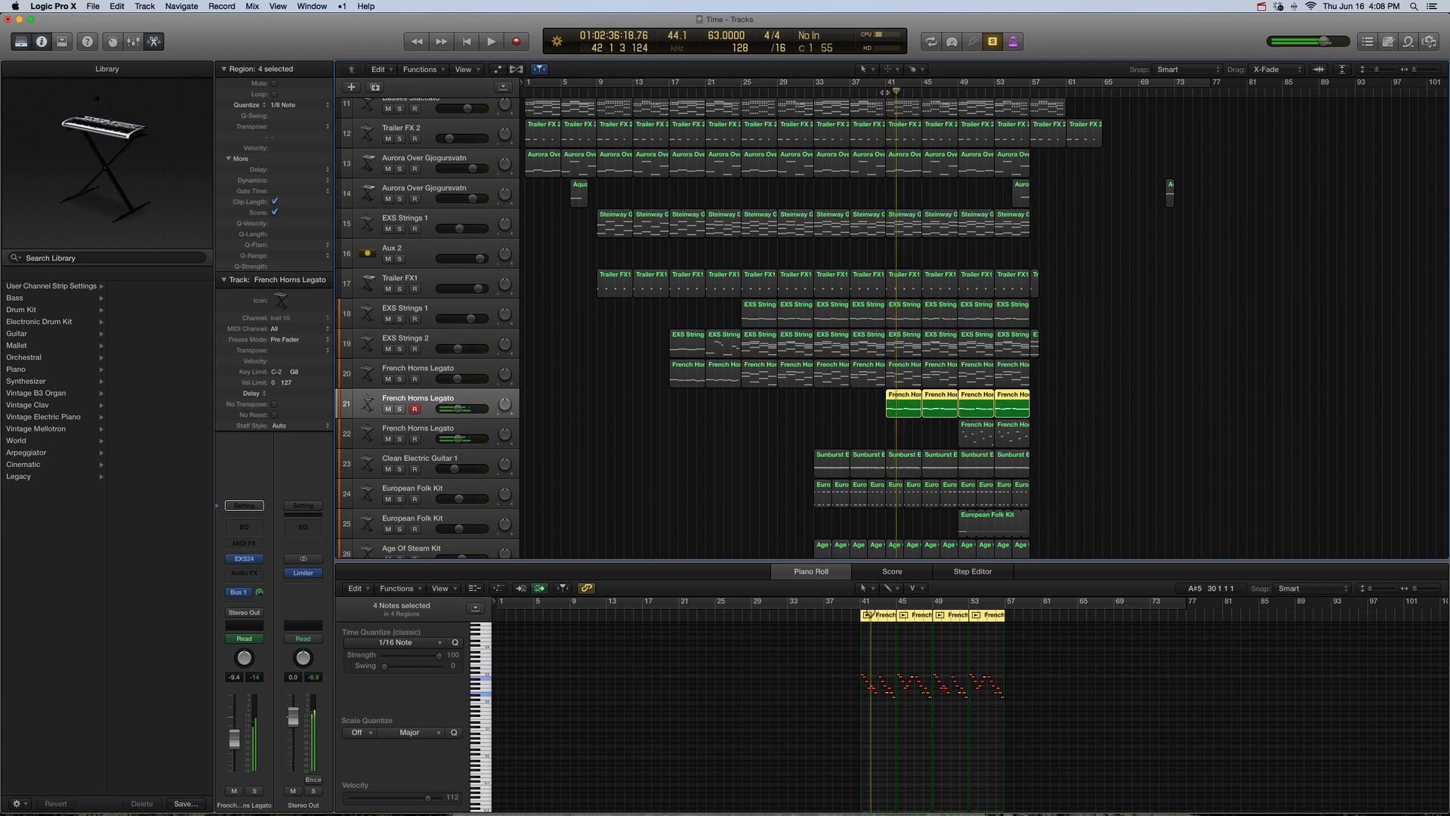
# Step: Compare the Piano Roll notes of the French Horns Legato regions on tracks 20 and 21
pyautogui.click(431, 373)
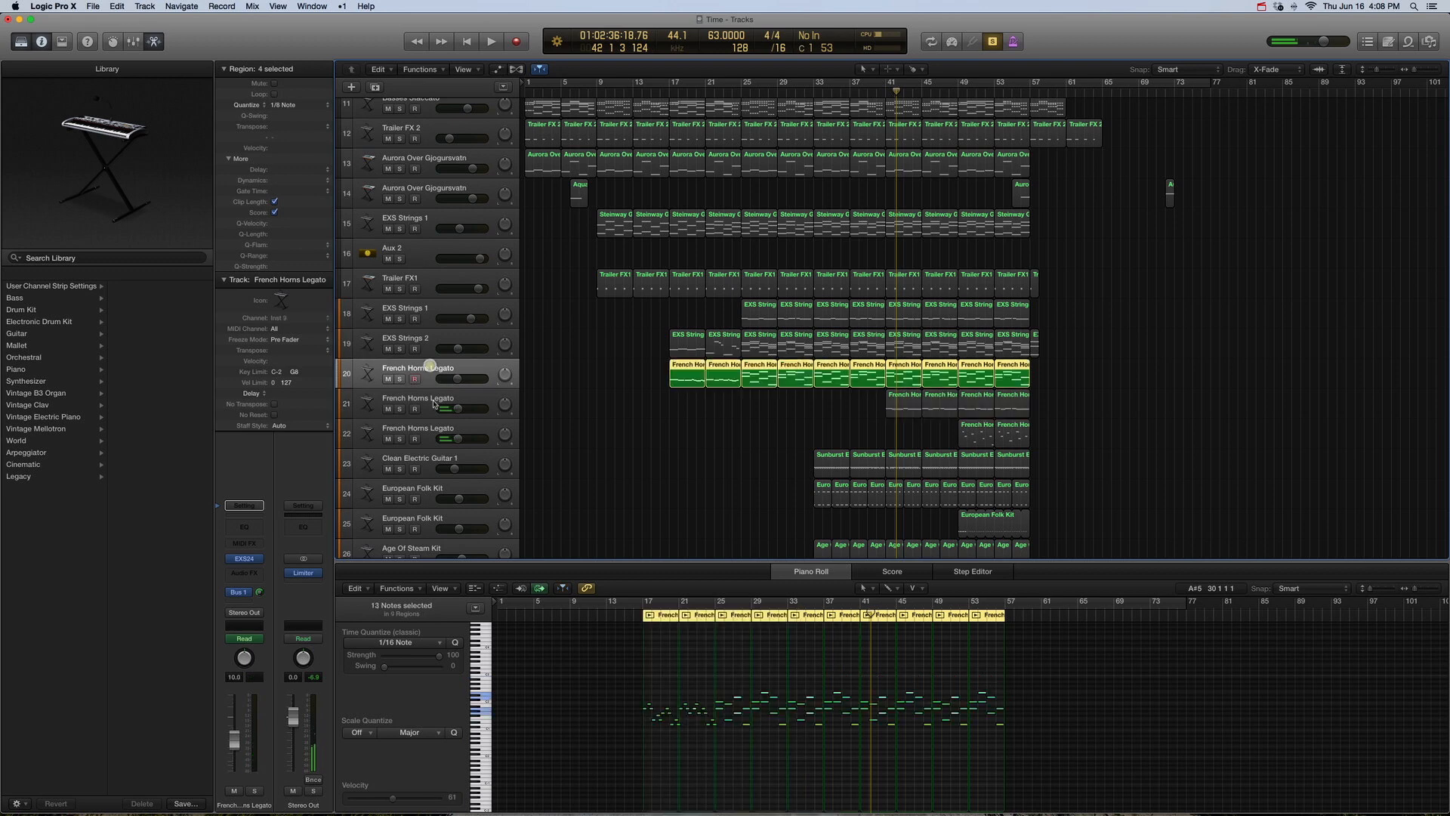
pyautogui.click(434, 400)
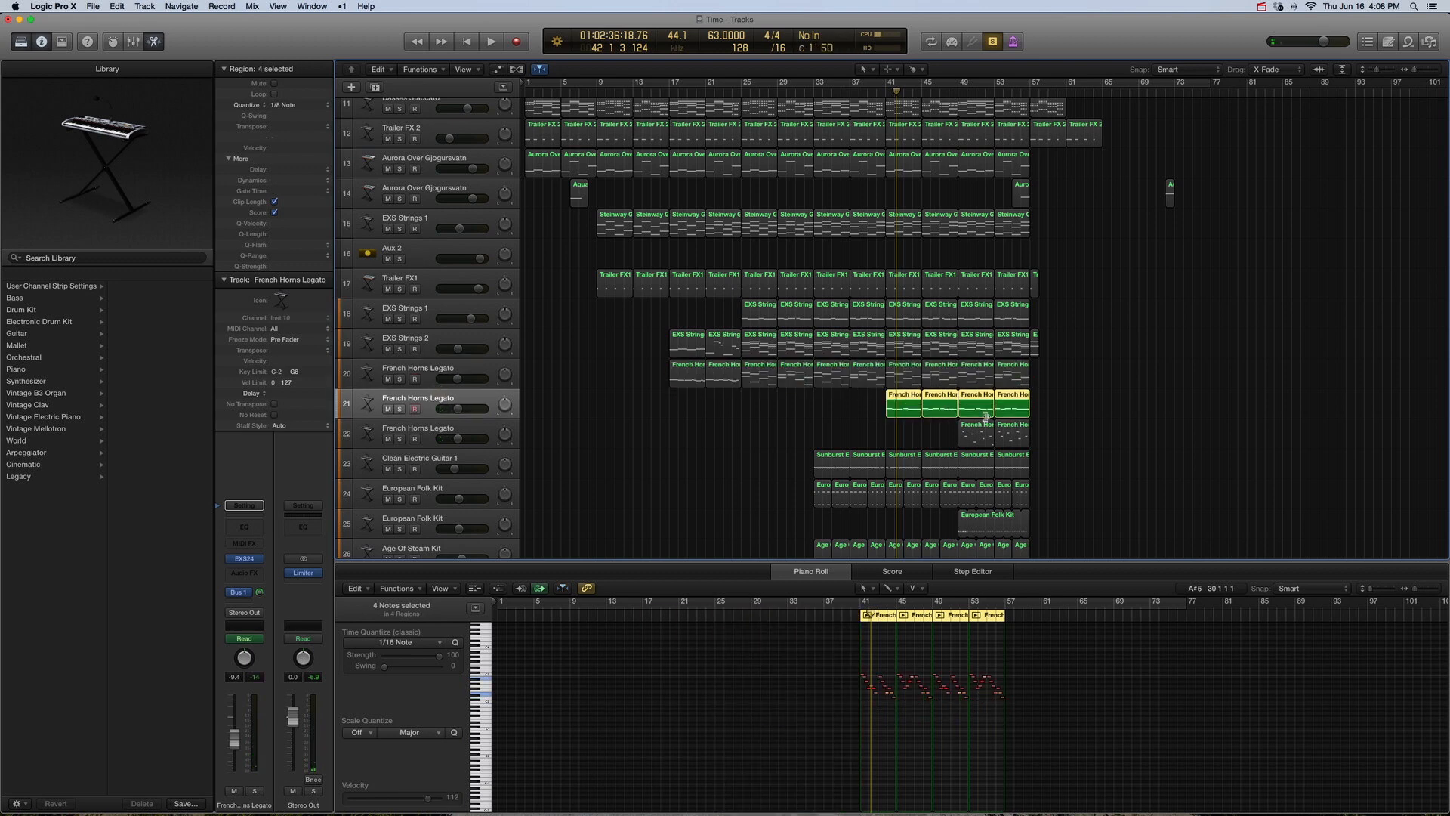
pyautogui.moveTo(1040, 420); pyautogui.dragTo(861, 412)
# Step: Select the Clean Electric Guitar 1 track on track 23 and look up its EXS24 patch under Guitars > Electric Guitars in the Library
pyautogui.scroll(-1, 652, 404)
pyautogui.click(429, 428)
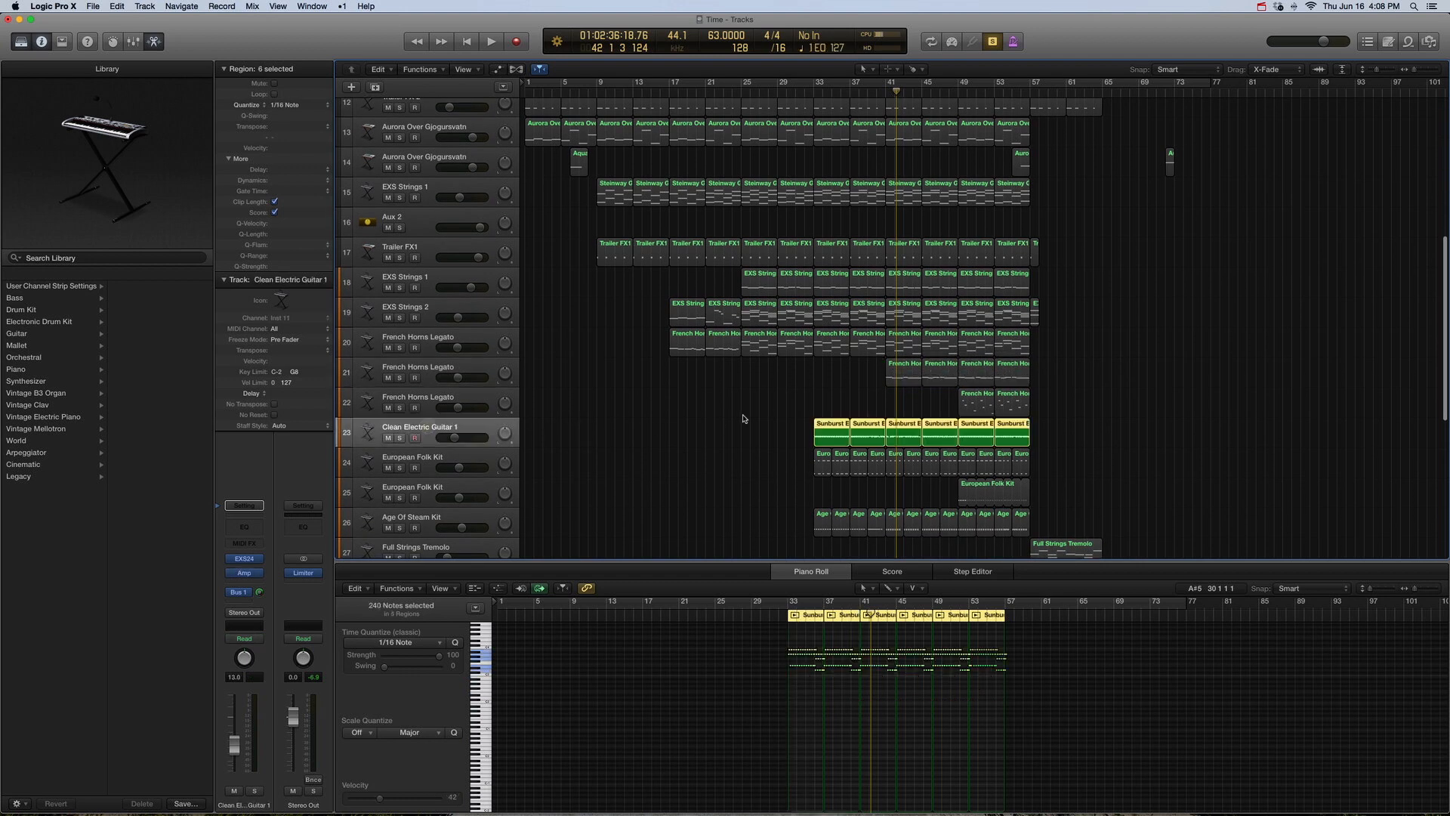
pyautogui.scroll(-2, 476, 417)
pyautogui.scroll(-1, 476, 417)
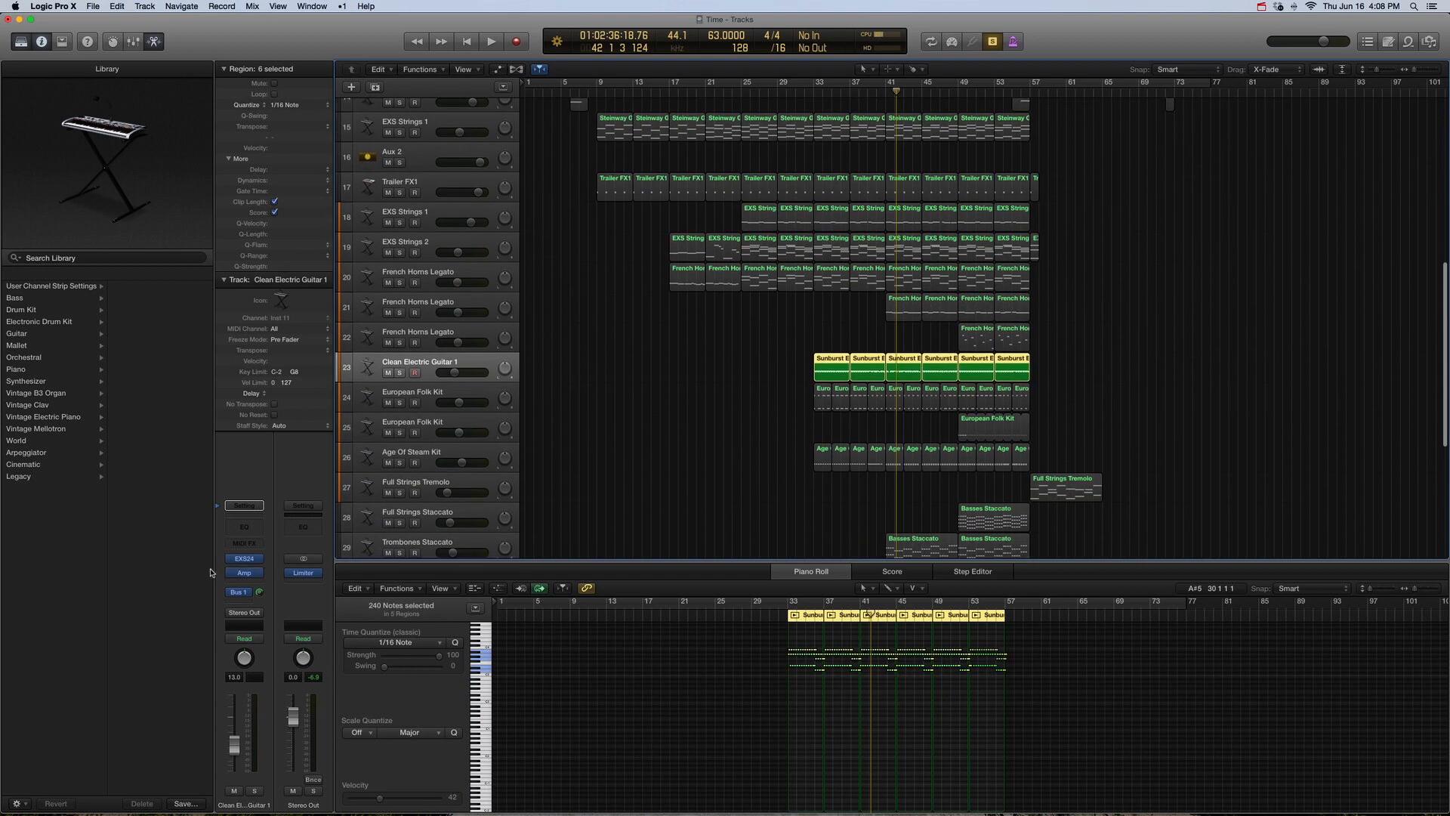
pyautogui.click(224, 559)
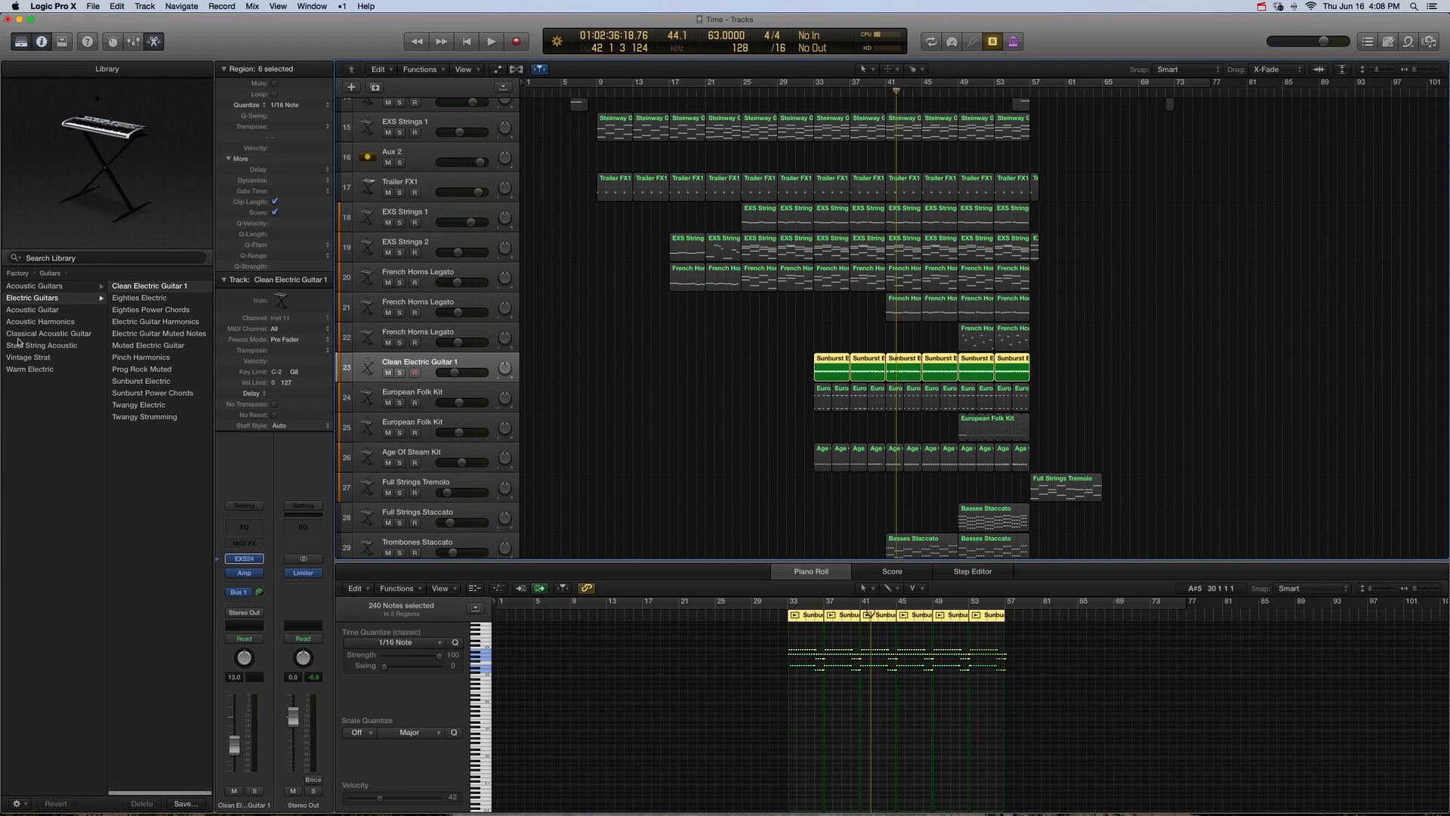
pyautogui.click(149, 287)
pyautogui.hscroll(-3, 91, 362)
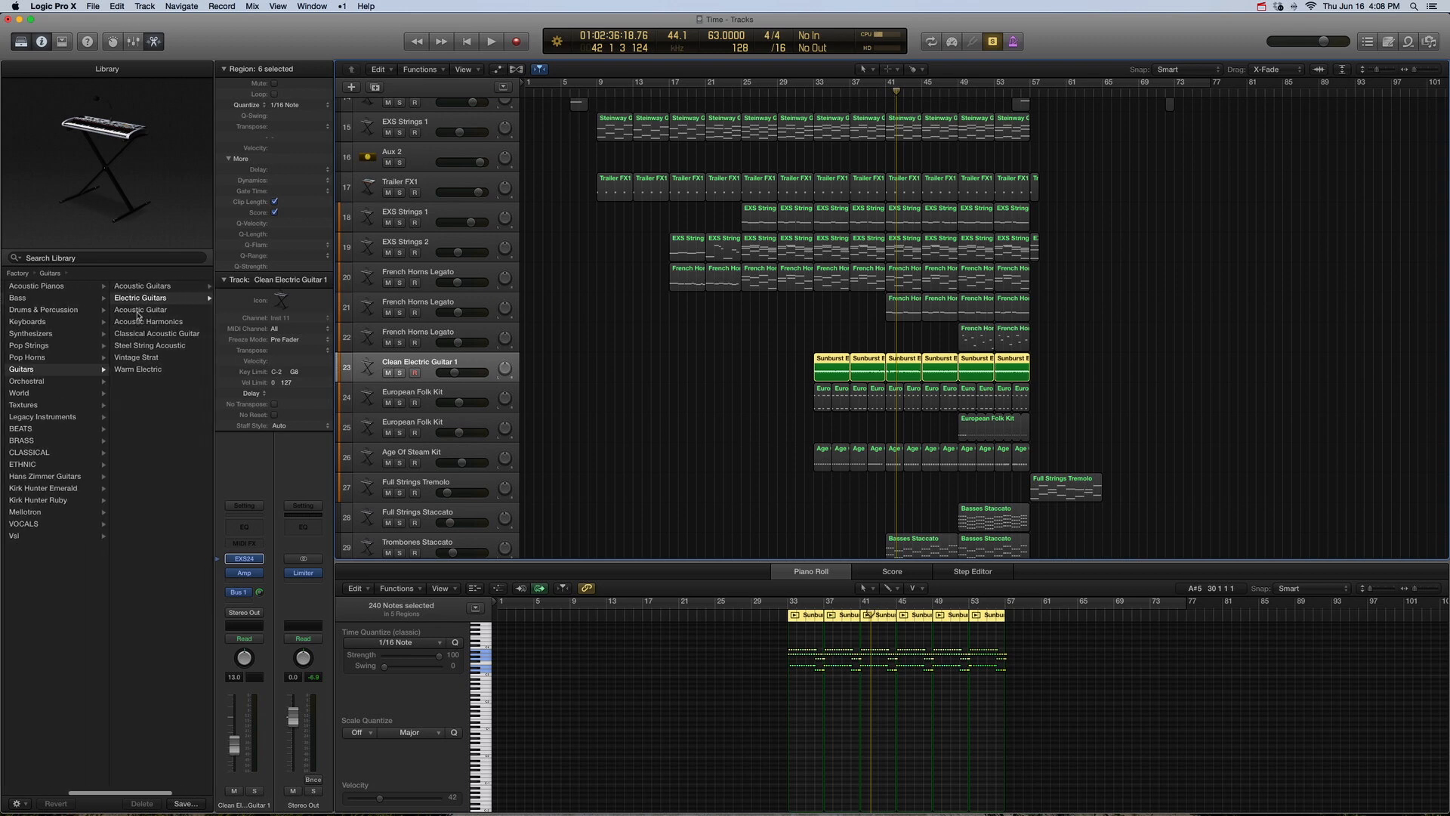
pyautogui.hscroll(3, 159, 321)
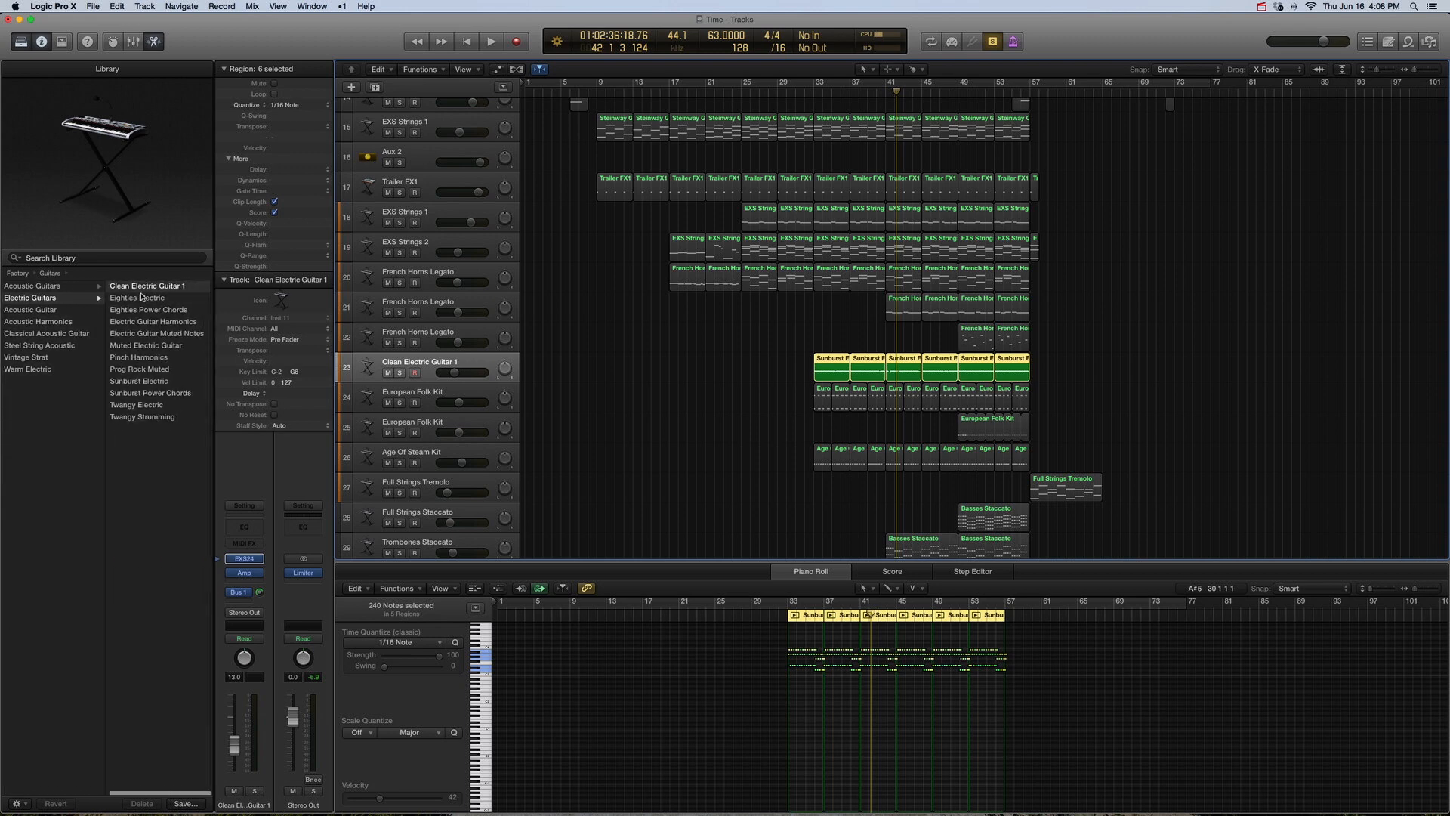
# Step: Inspect the Amp Designer on the Clean Electric Guitar 1 track and its Brawny Combo Crunch preset in the Crunch category, and close the plug-in
pyautogui.click(244, 573)
pyautogui.click(106, 65)
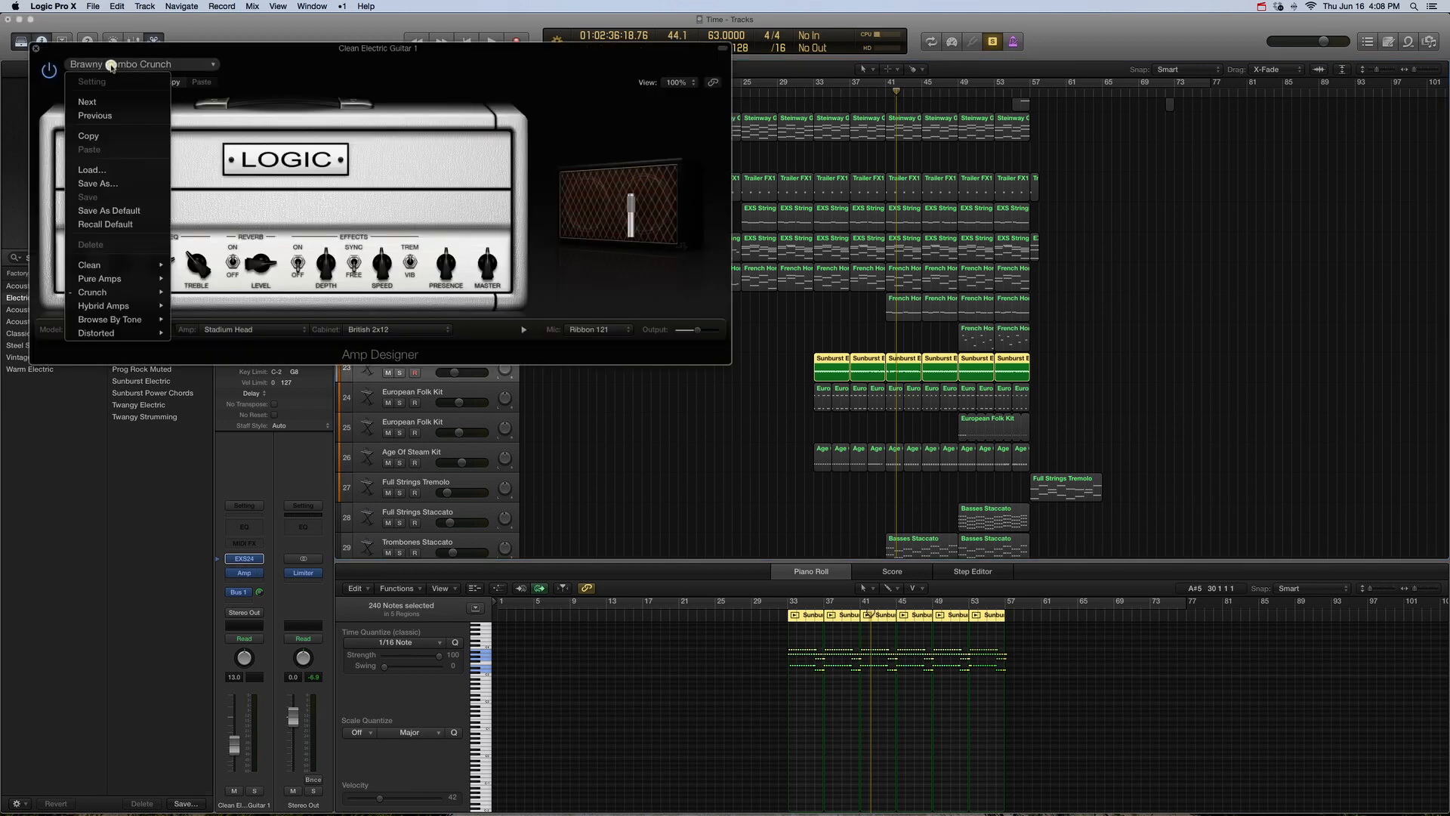
pyautogui.moveTo(124, 293)
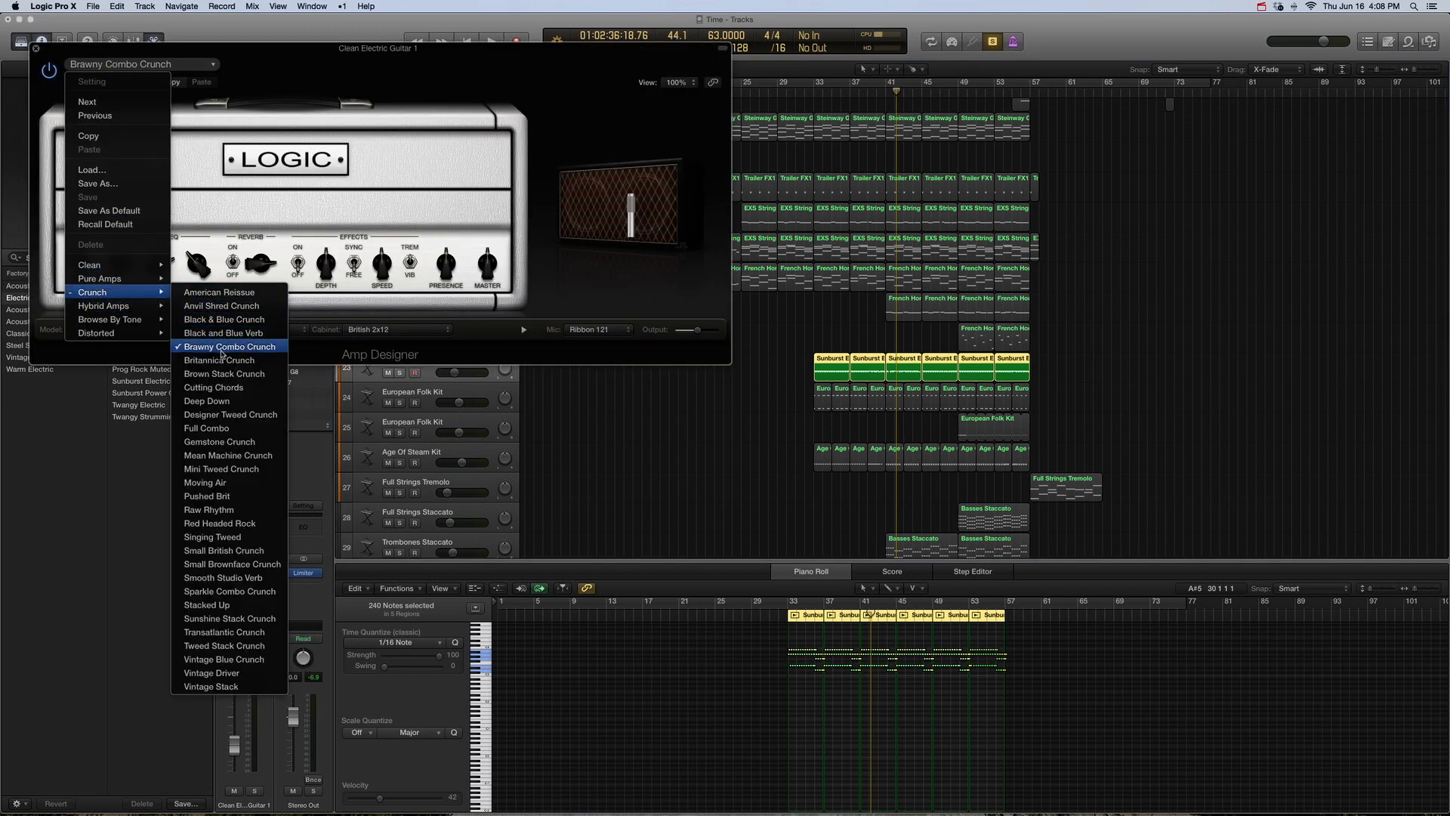
pyautogui.click(351, 181)
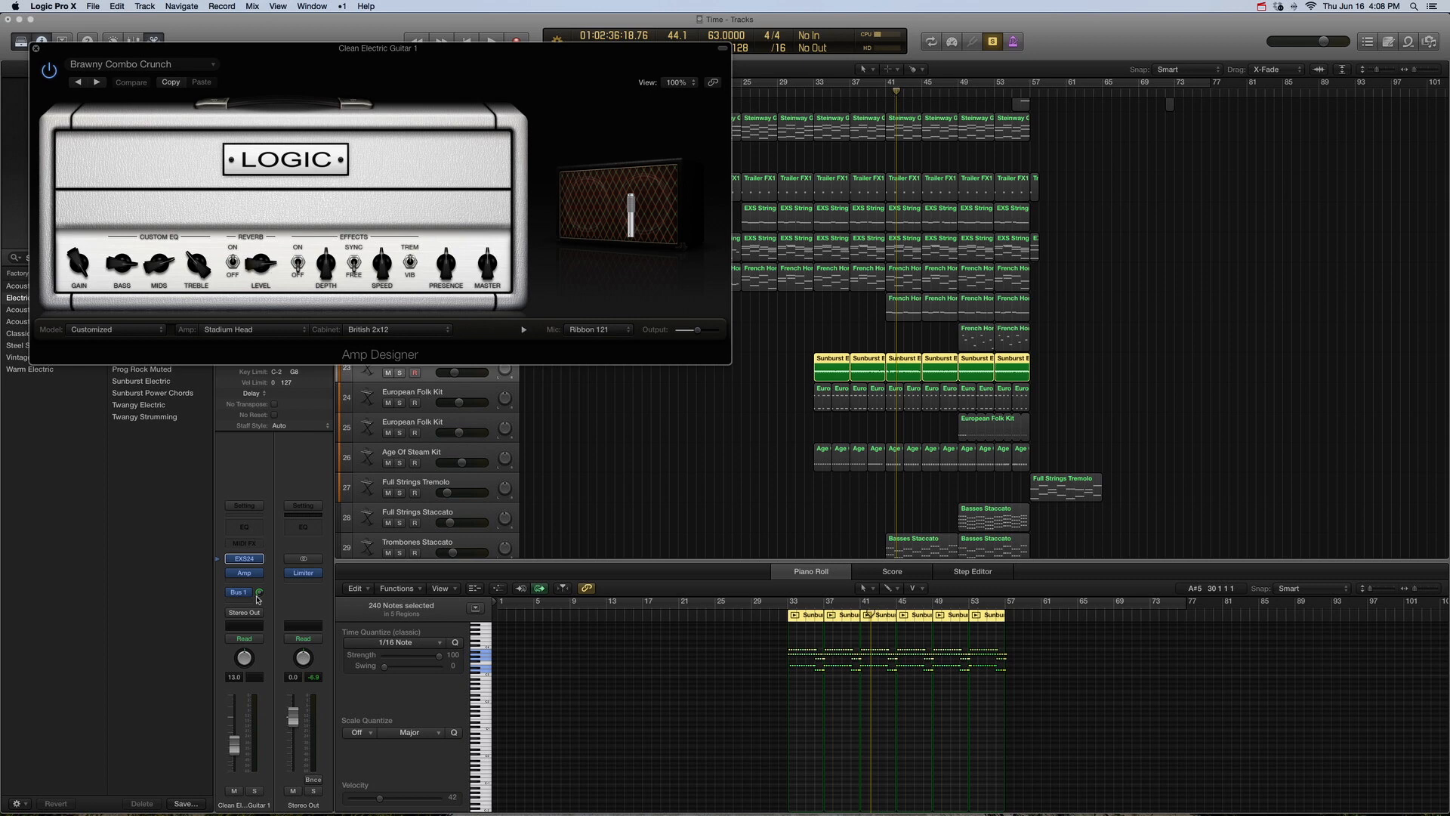
pyautogui.moveTo(237, 596)
pyautogui.click(33, 49)
pyautogui.click(36, 49)
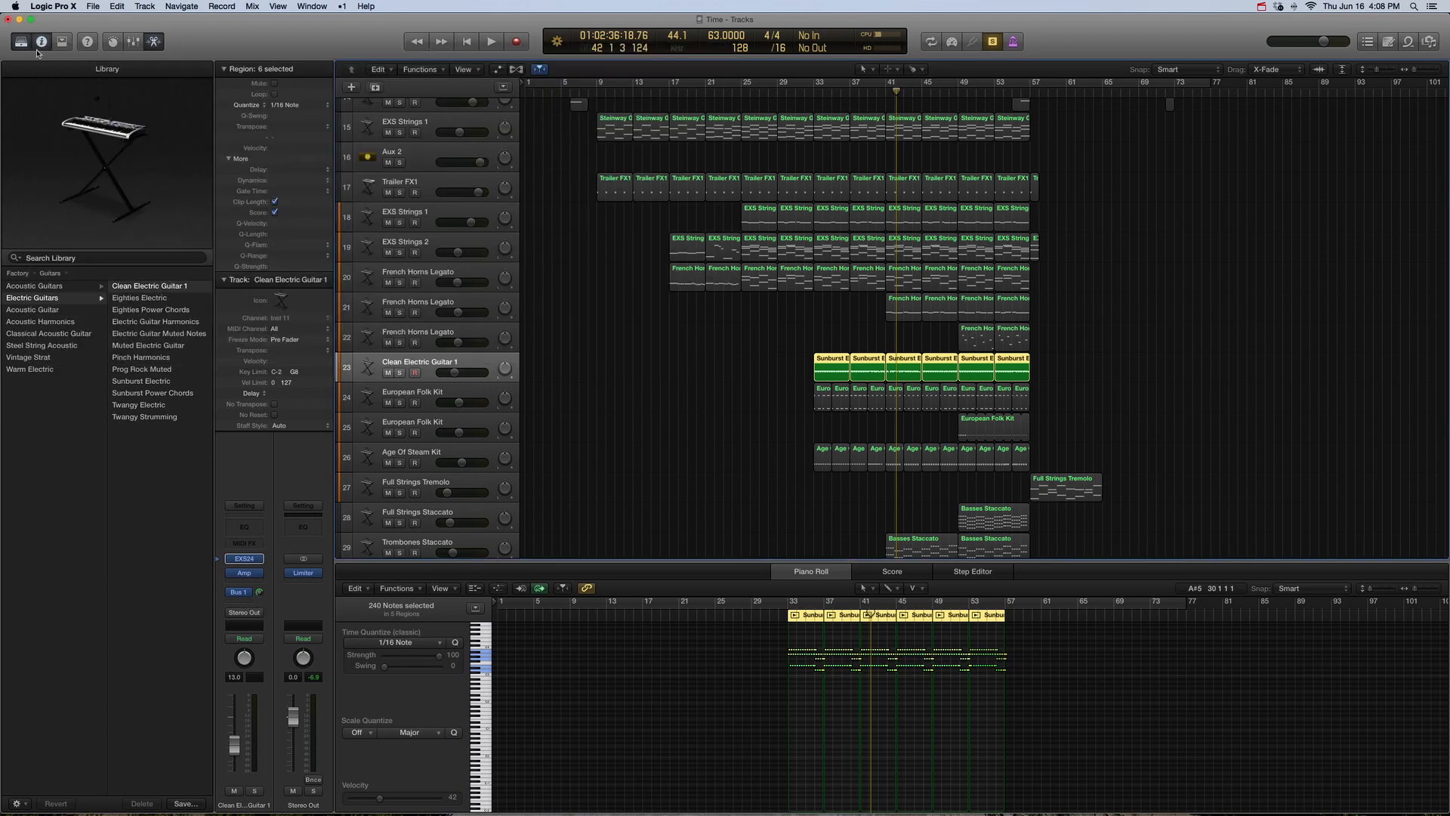
# Step: Move the playhead back to bar 34 and play the soloed Clean Electric Guitar 1 regions until near the end of that bar
pyautogui.press(',')
pyautogui.press(',')
pyautogui.press(',')
pyautogui.press(',')
pyautogui.press(',')
pyautogui.press(',')
pyautogui.press(',')
pyautogui.press(',')
pyautogui.press(',')
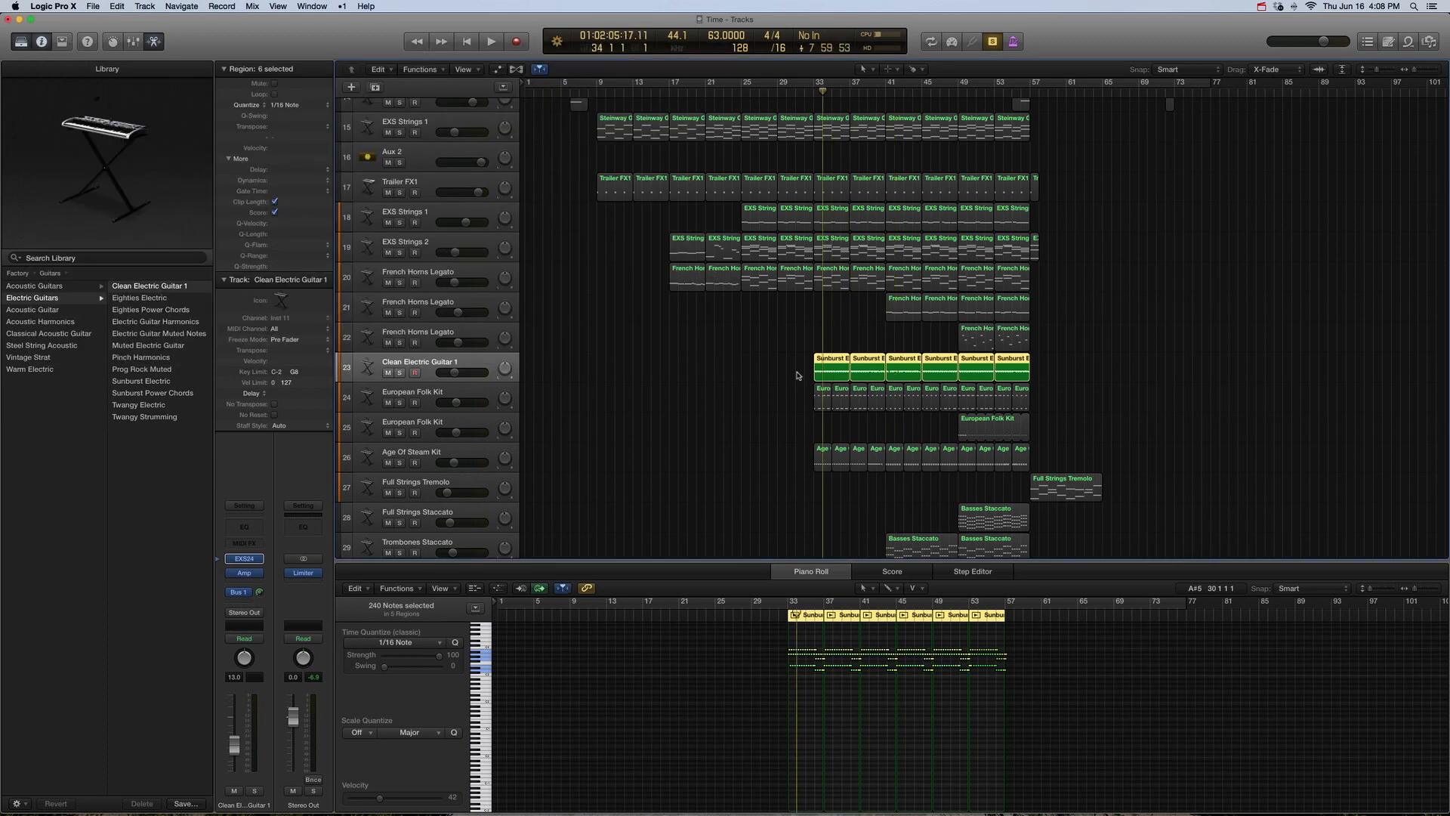
pyautogui.press('space')
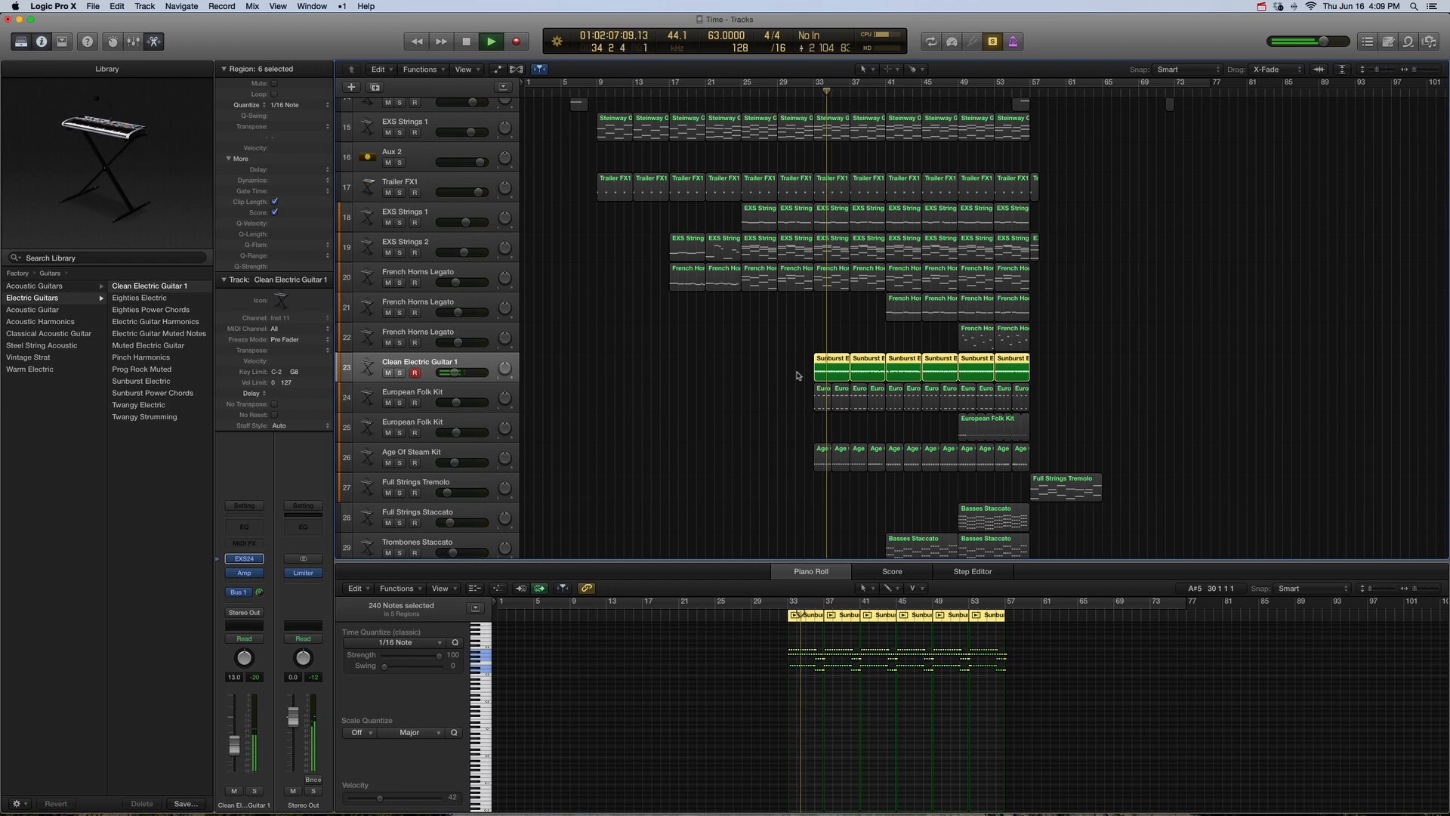
pyautogui.press('space')
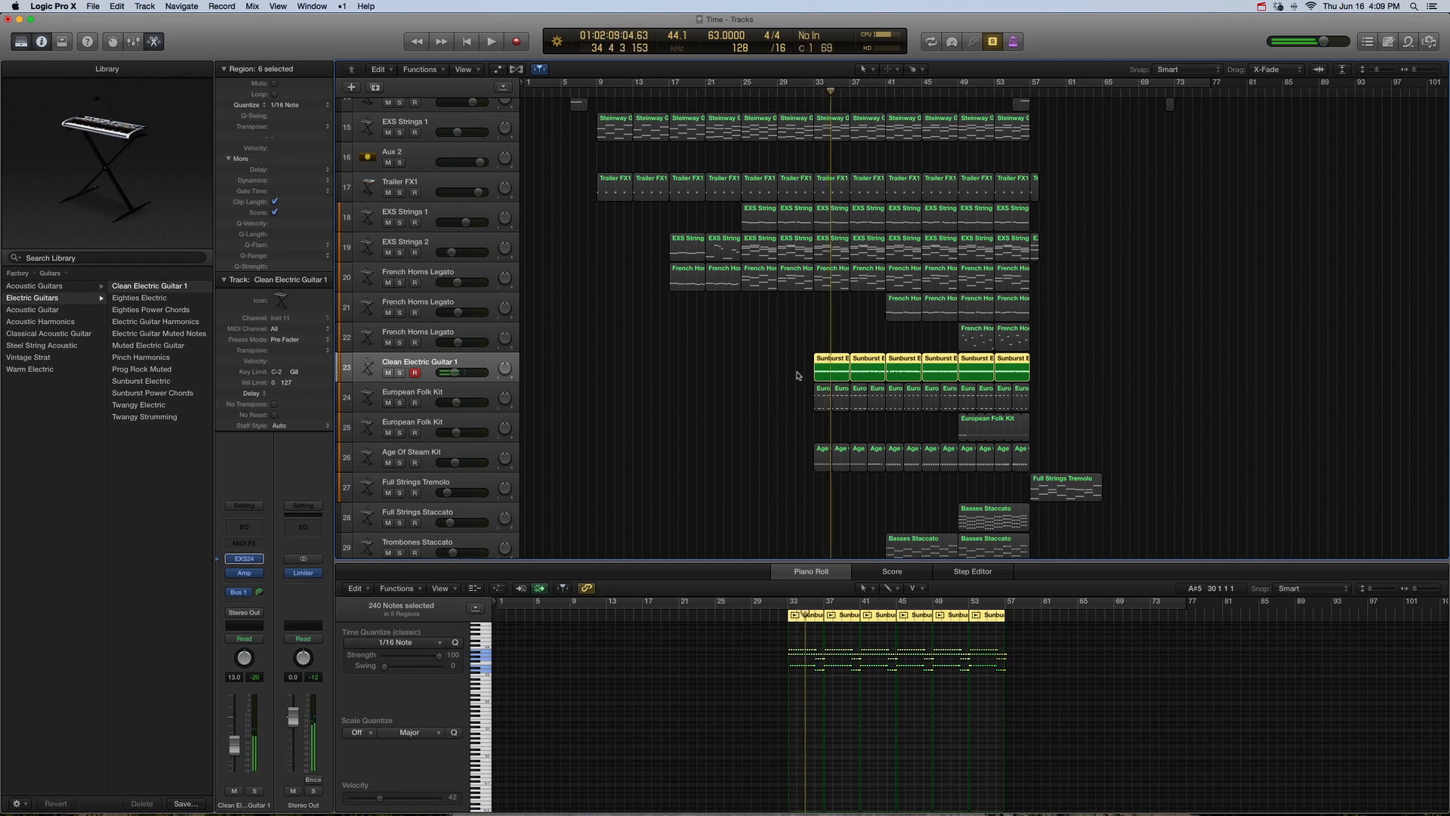
# Step: Select the European Folk Kit track on track 24, show its EXS24 patch in the Library and inspect its Channel EQ
pyautogui.click(432, 394)
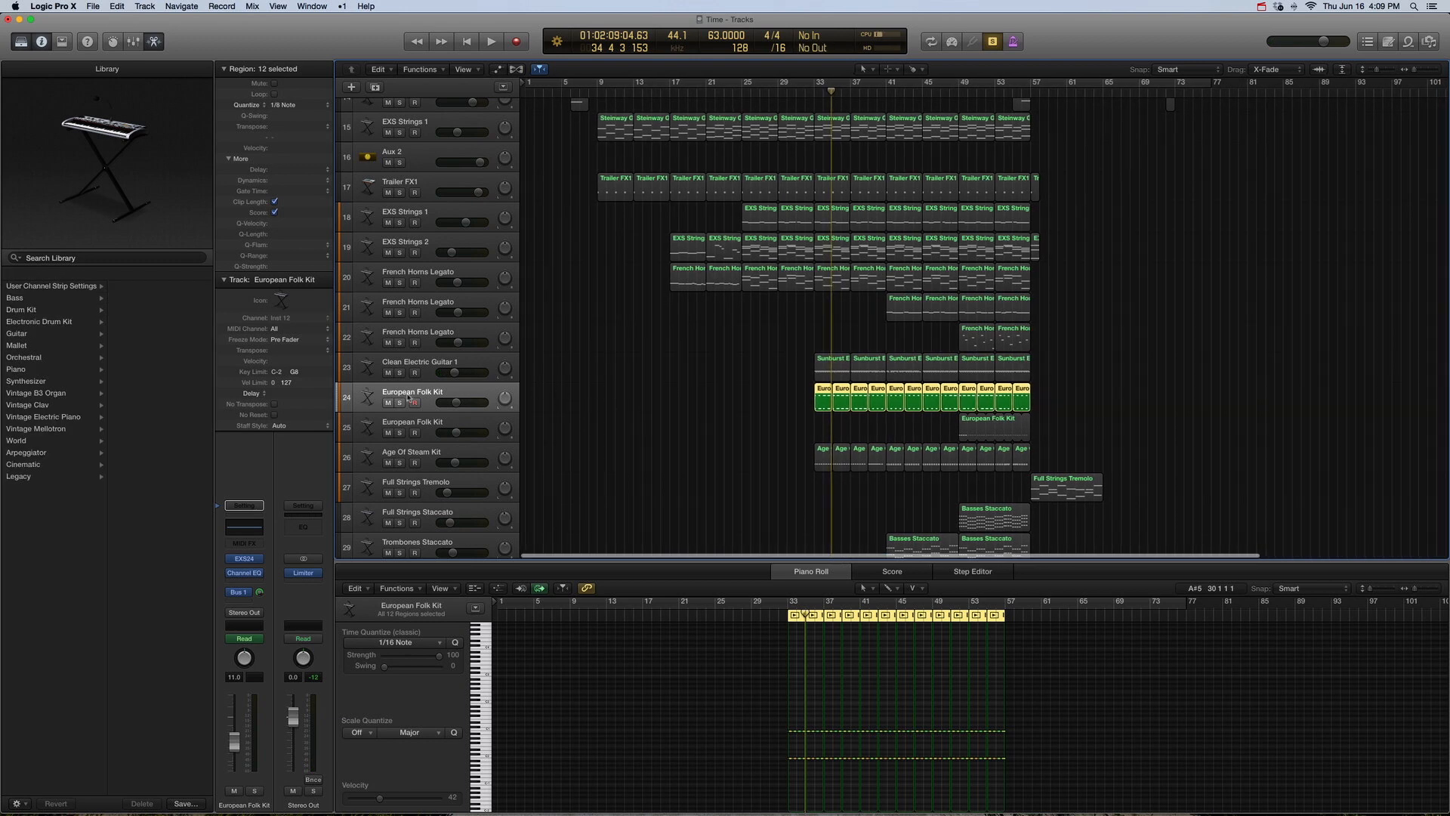
pyautogui.click(226, 559)
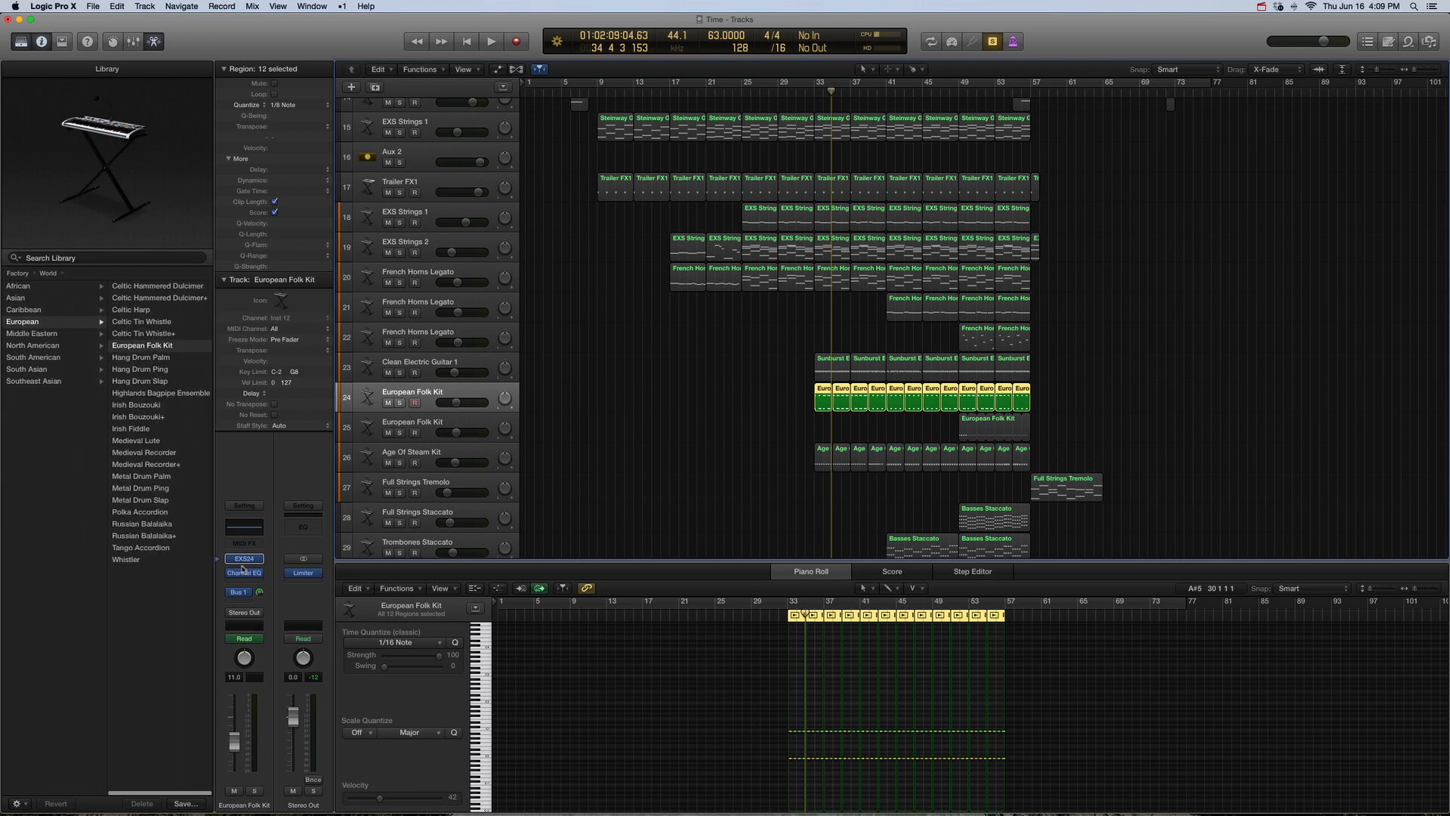
pyautogui.moveTo(252, 594)
pyautogui.click(245, 576)
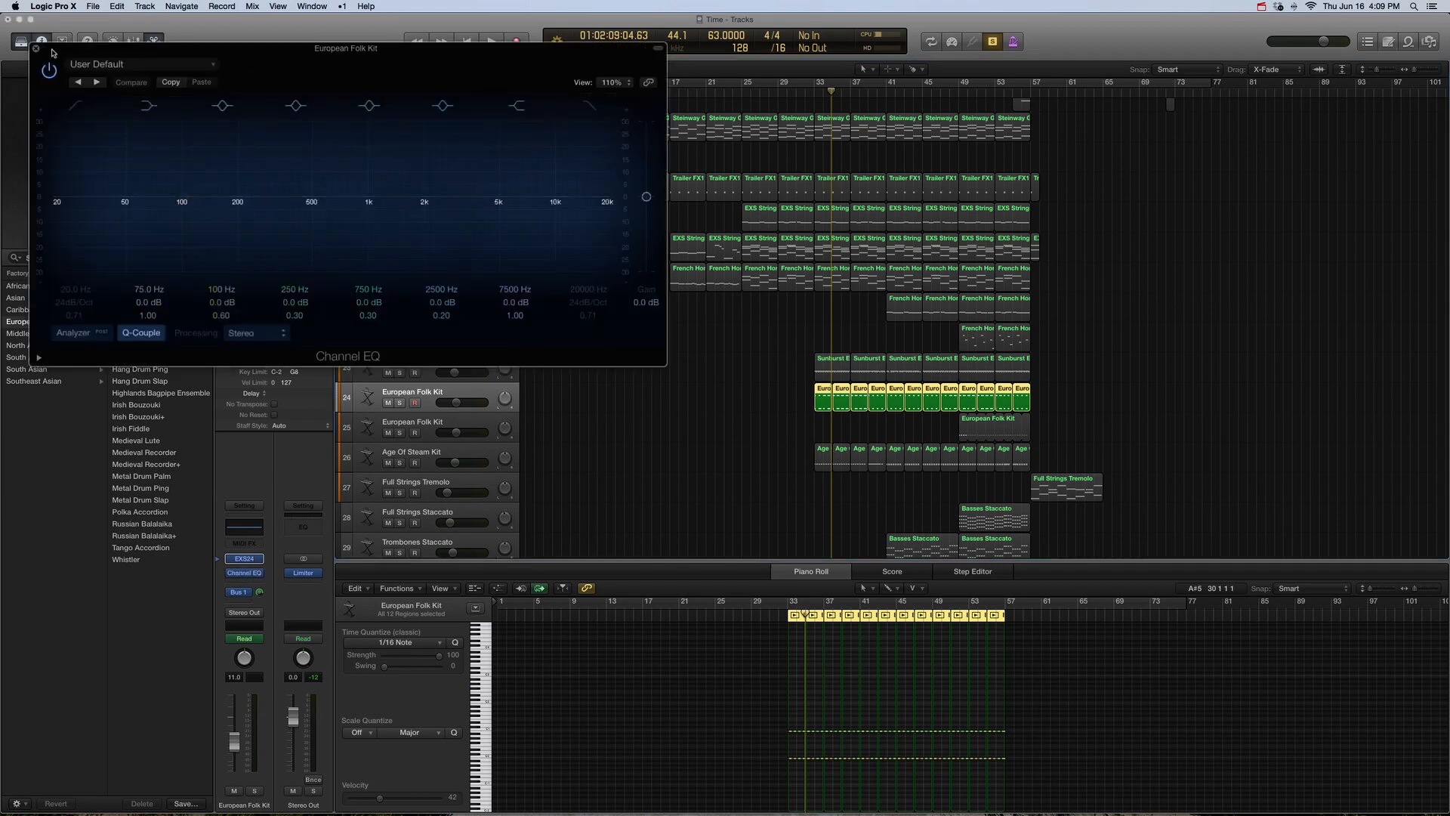
pyautogui.click(34, 51)
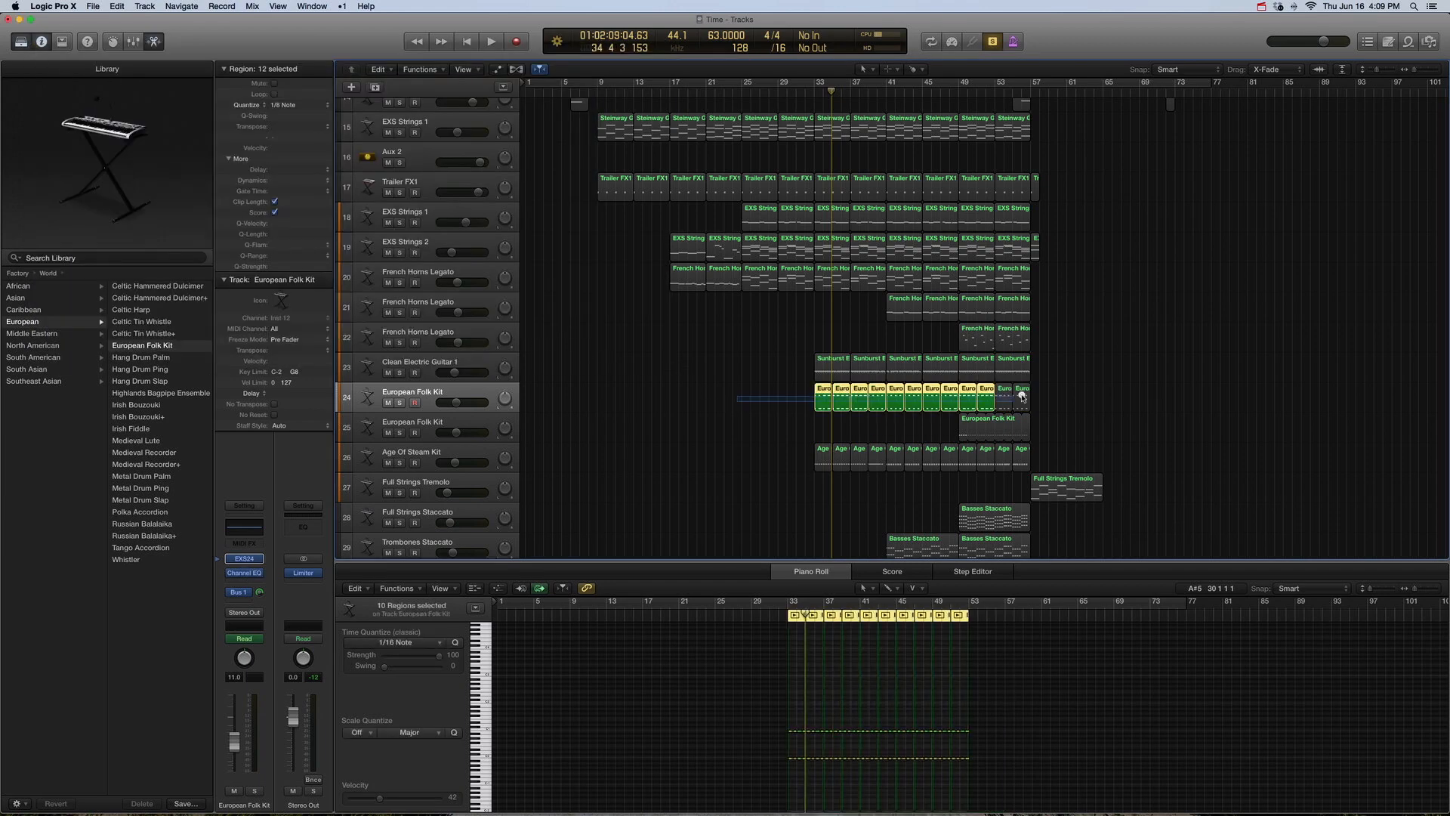
# Step: Play the soloed European Folk Kit regions of track 24 from bar 33 to about bar 34
pyautogui.press('space')
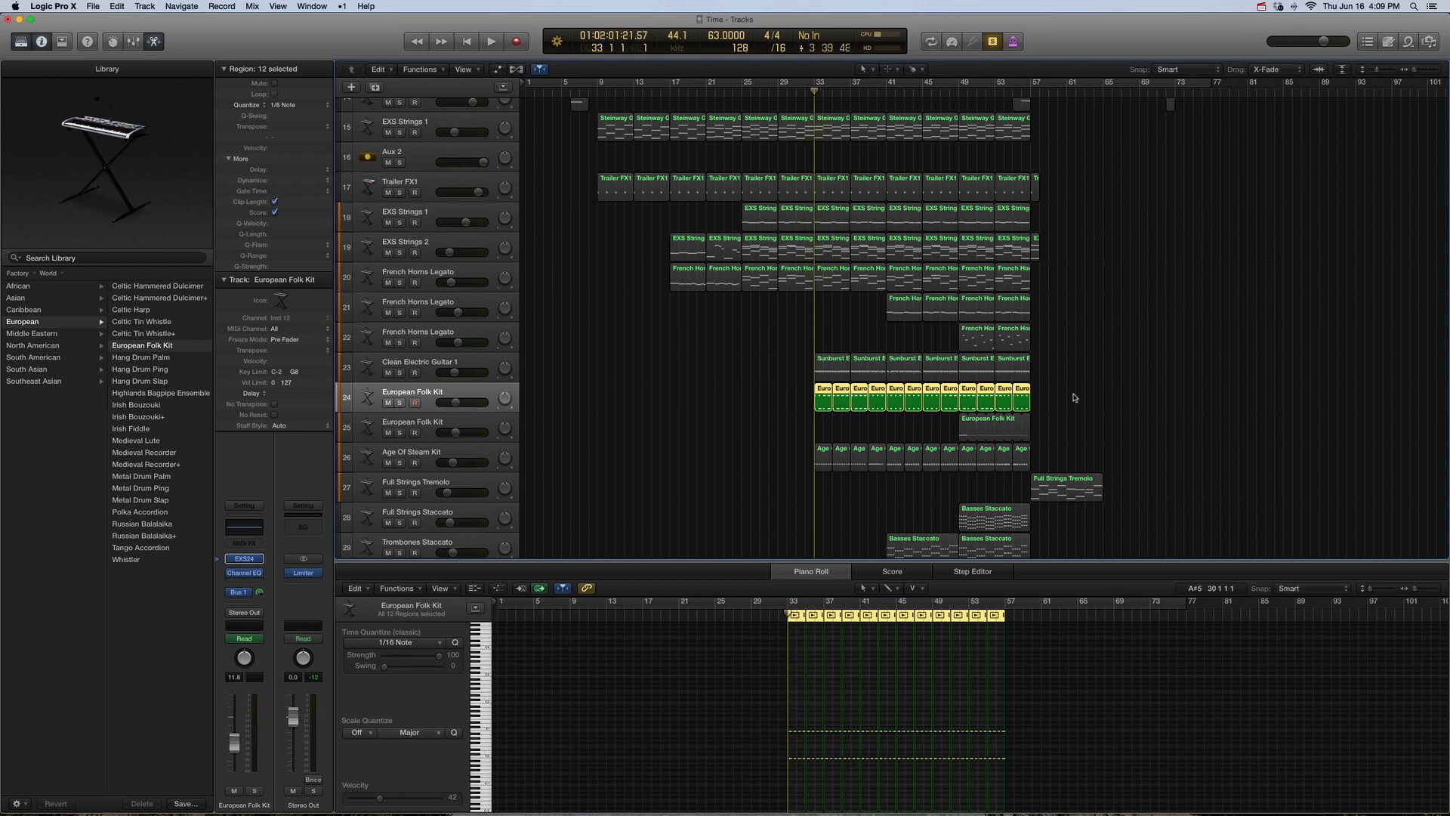
pyautogui.press('space')
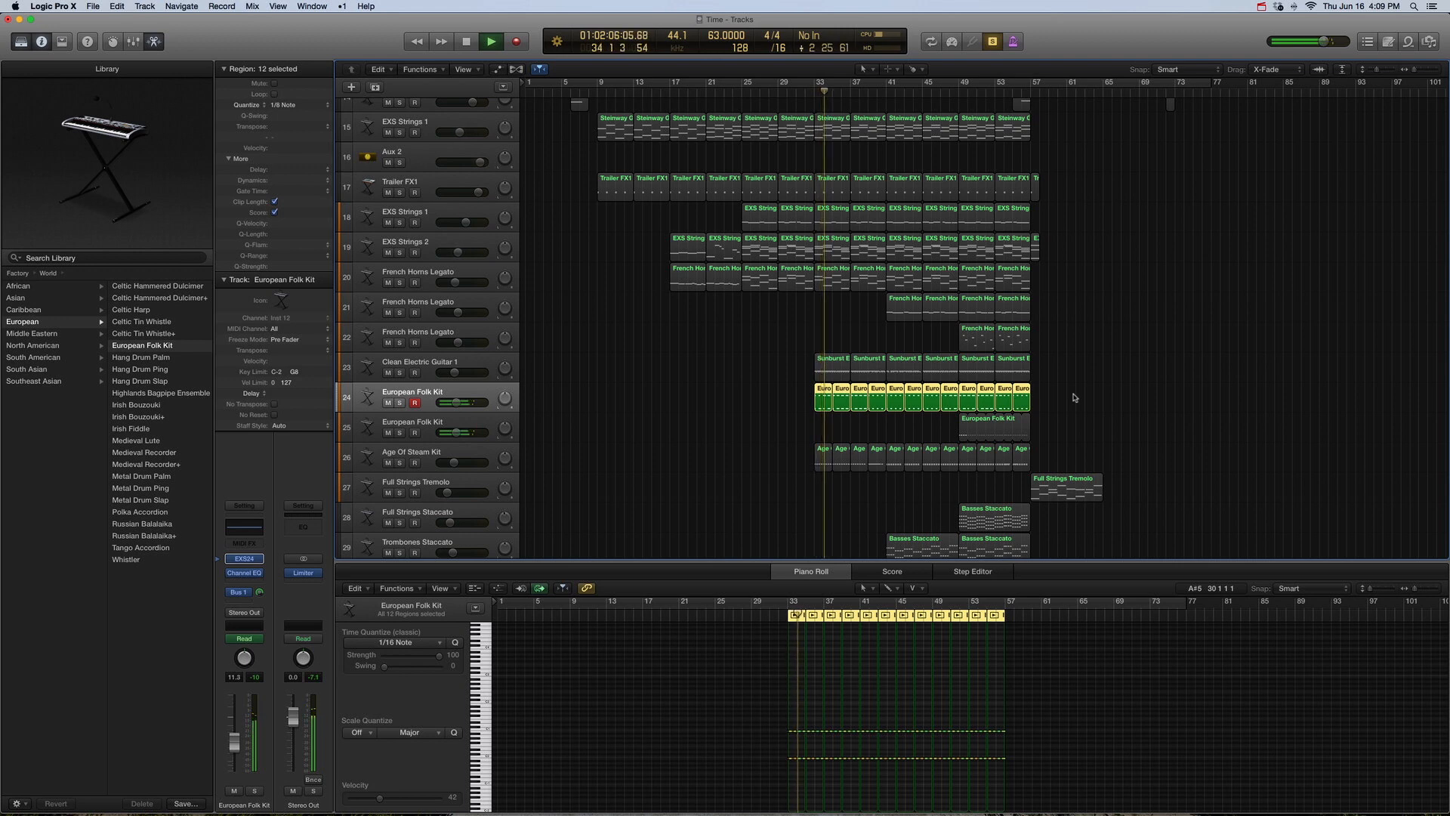
pyautogui.press('space')
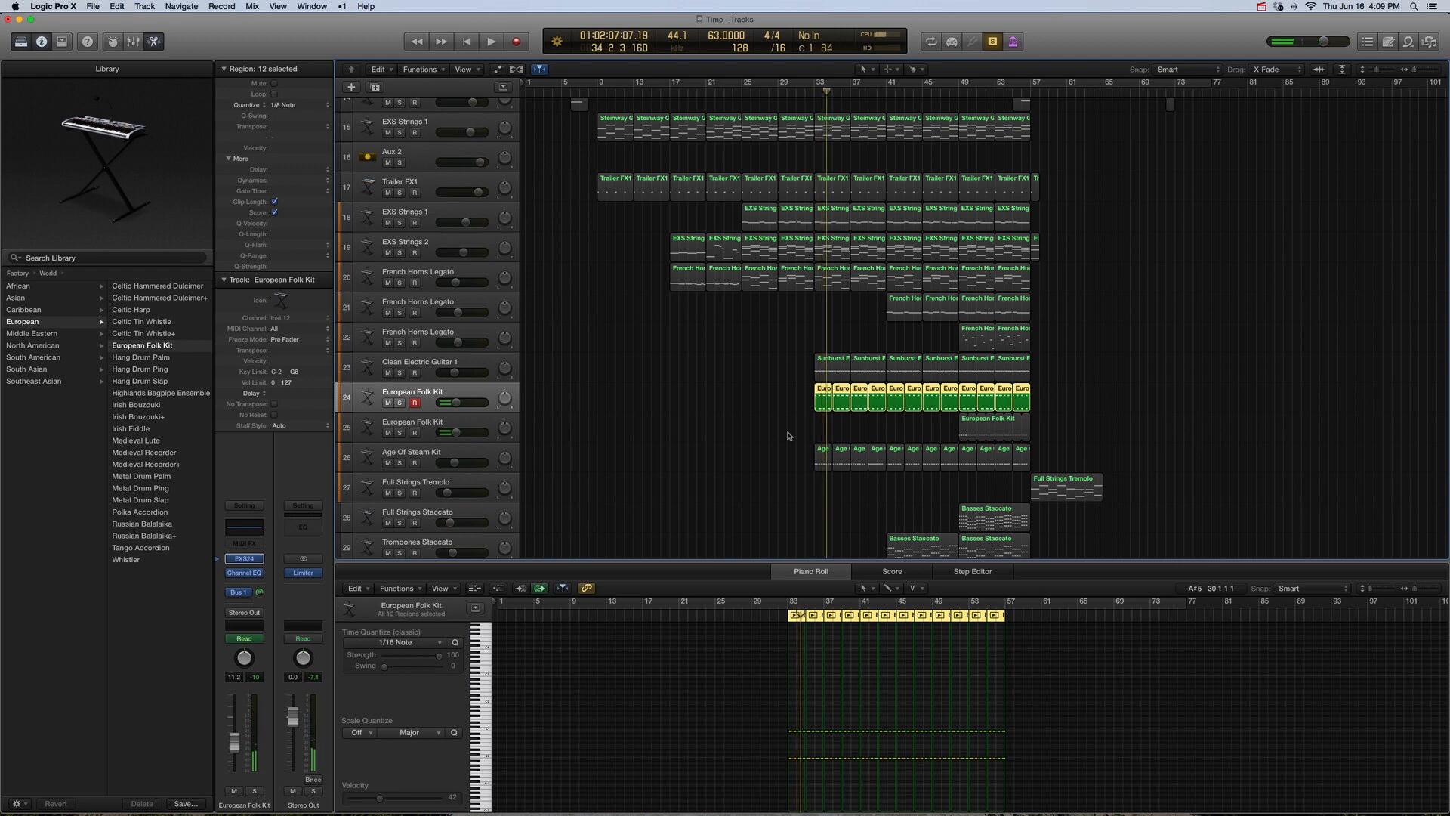
# Step: Review the Alchemy drum presets of the Age Of Steam Kit track on track 26 and play its soloed regions from bar 33 to about bar 34
pyautogui.click(456, 451)
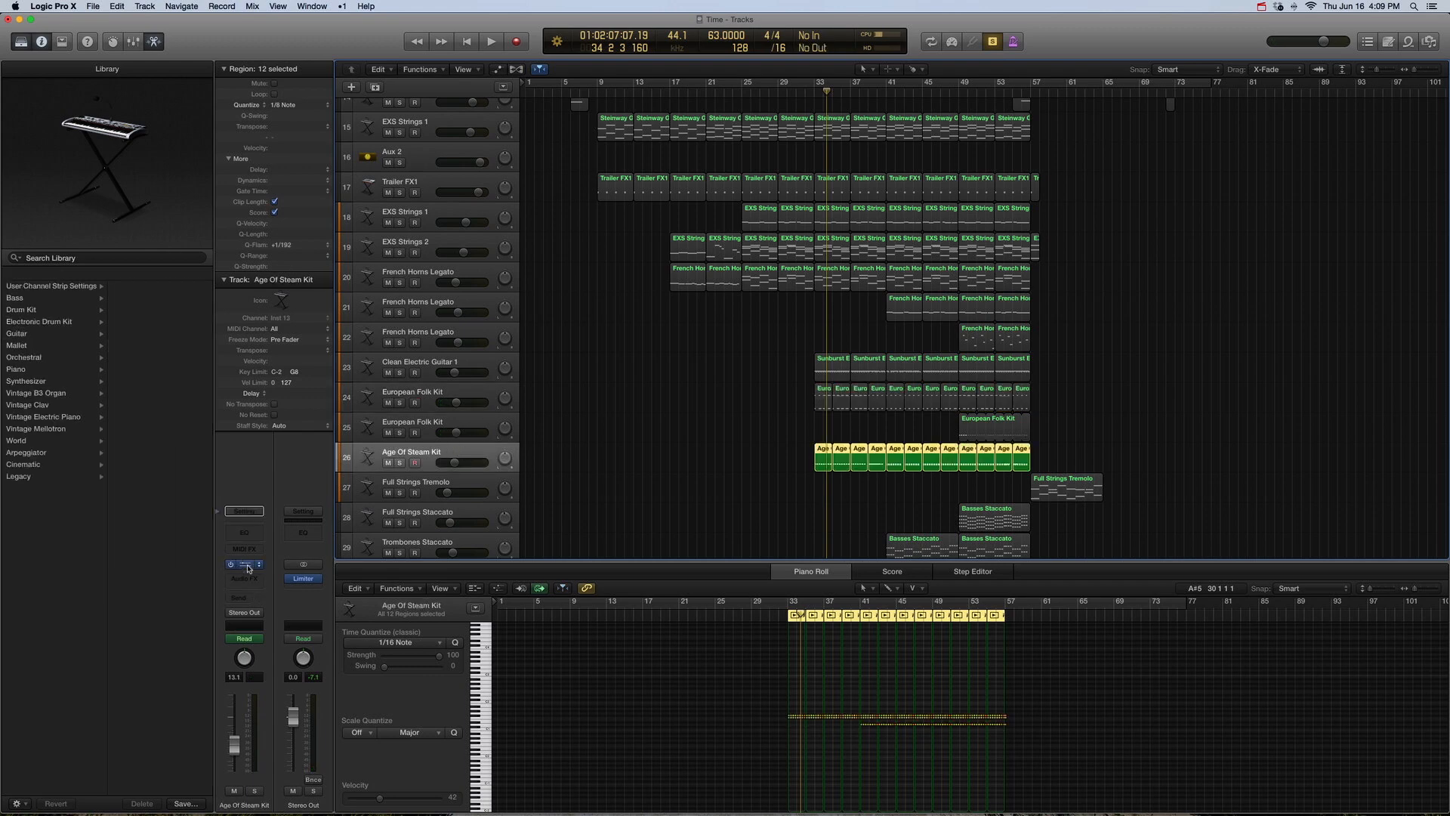
pyautogui.click(248, 567)
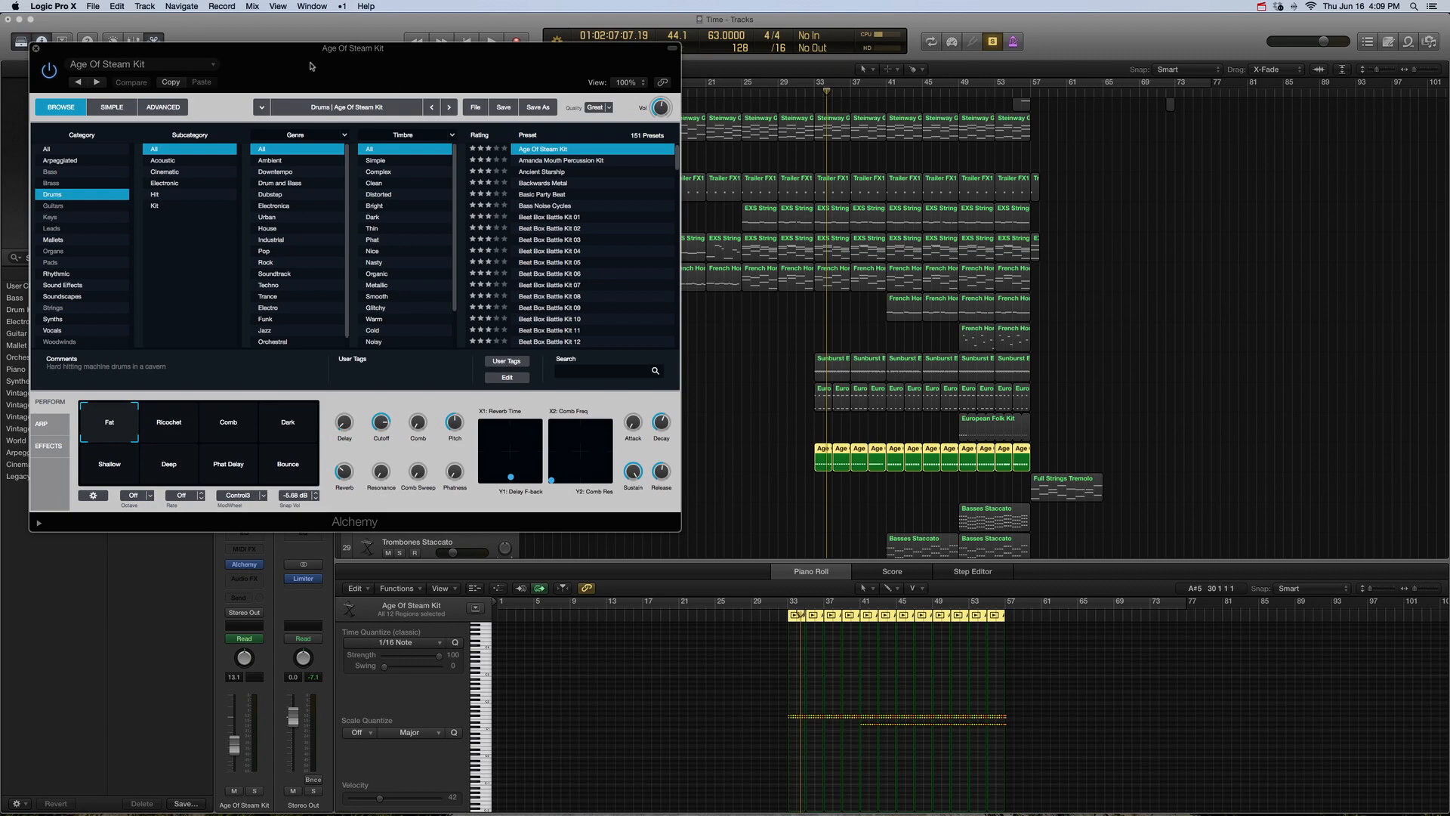
pyautogui.moveTo(280, 59); pyautogui.dragTo(326, 113)
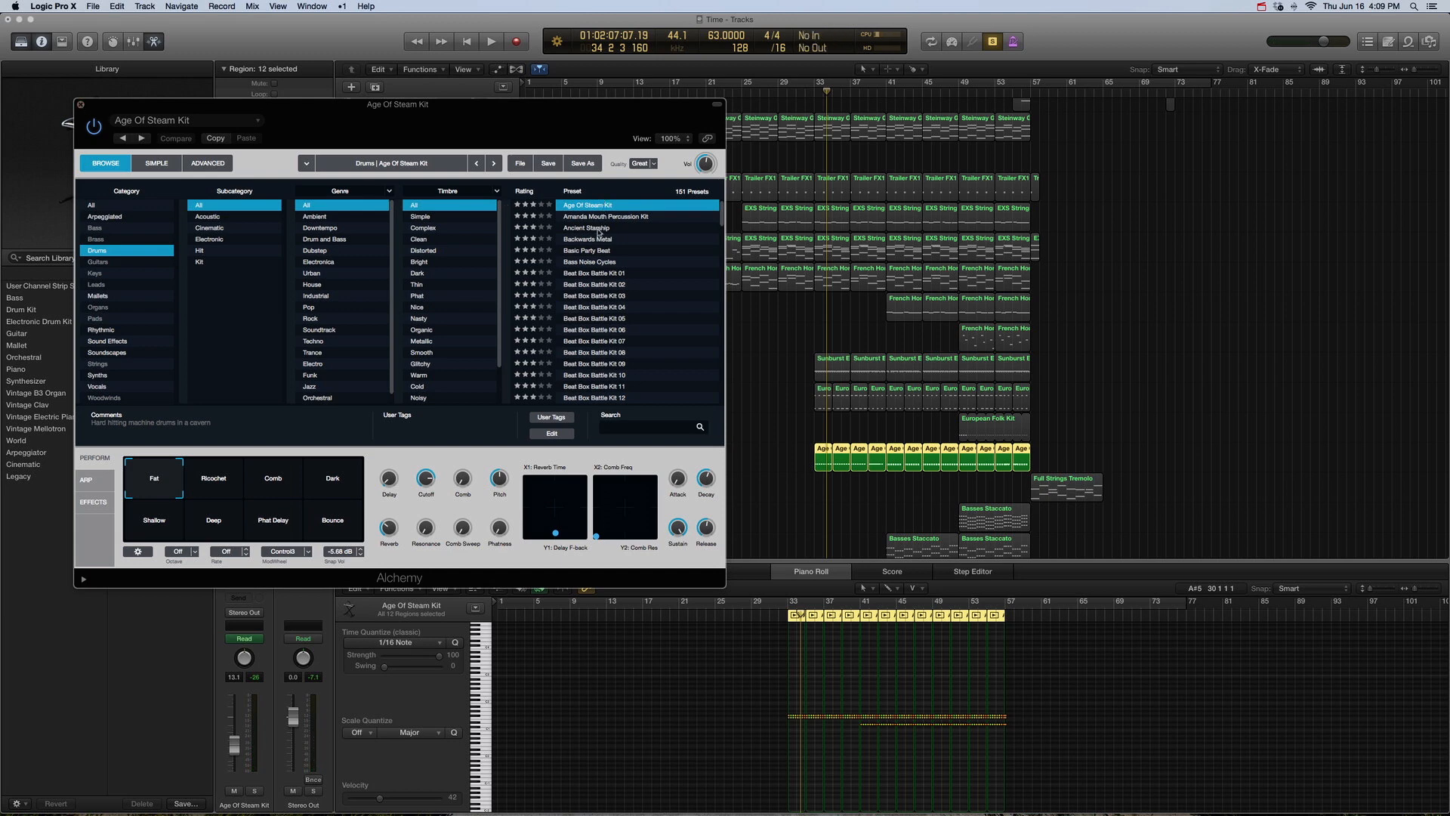
pyautogui.scroll(-2, 601, 230)
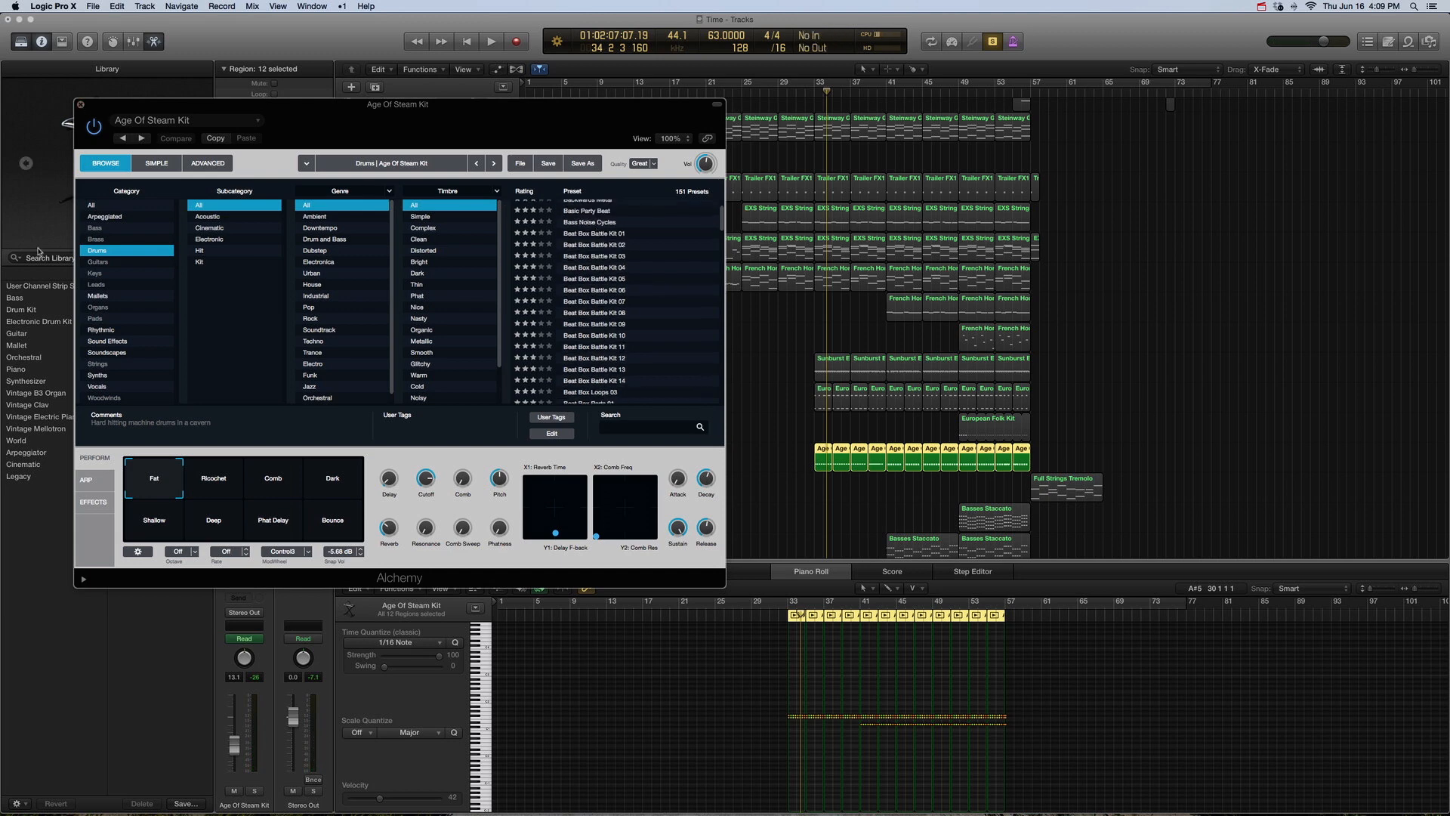
pyautogui.click(80, 106)
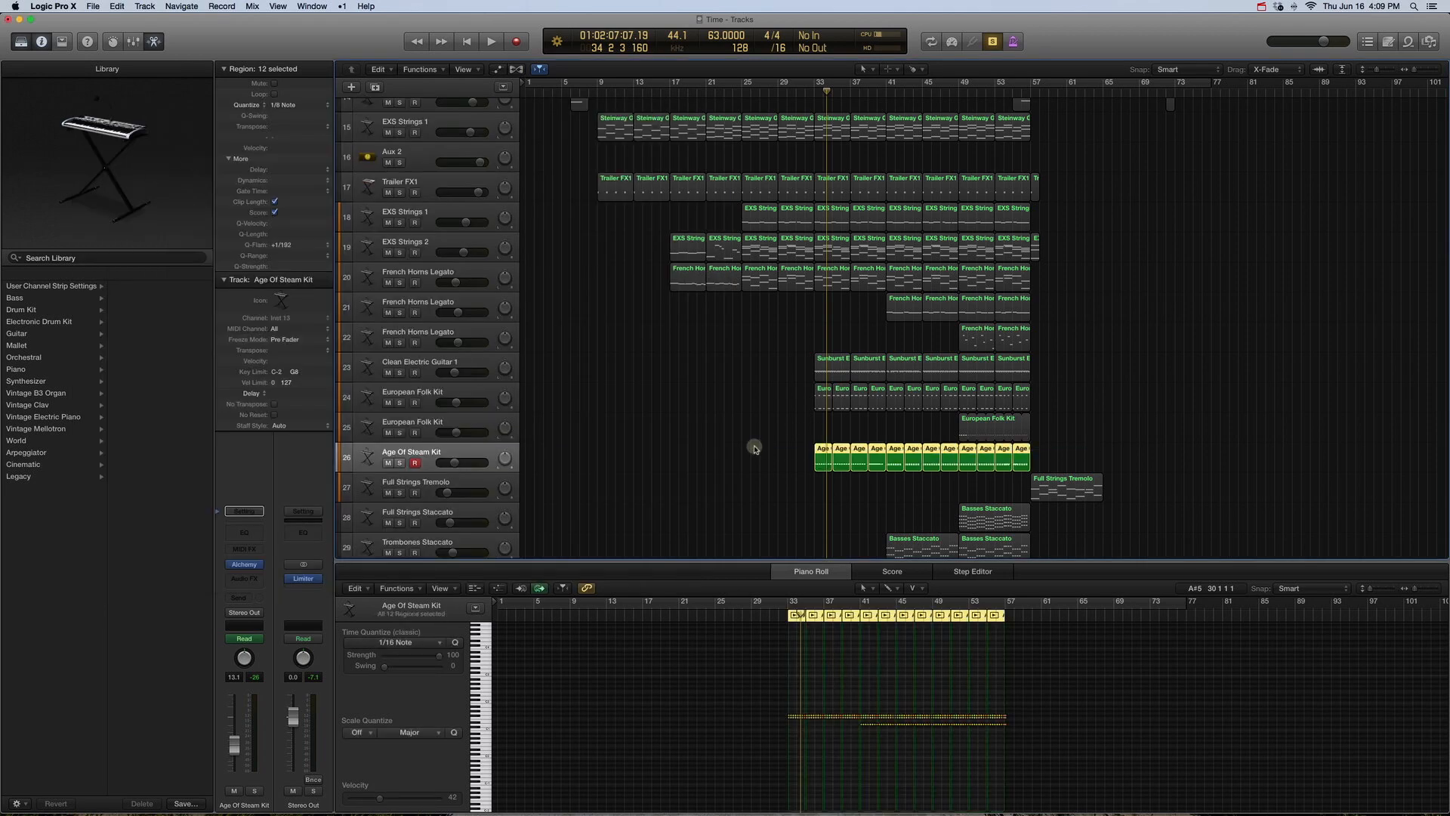
pyautogui.hotkey('shift', 'space')
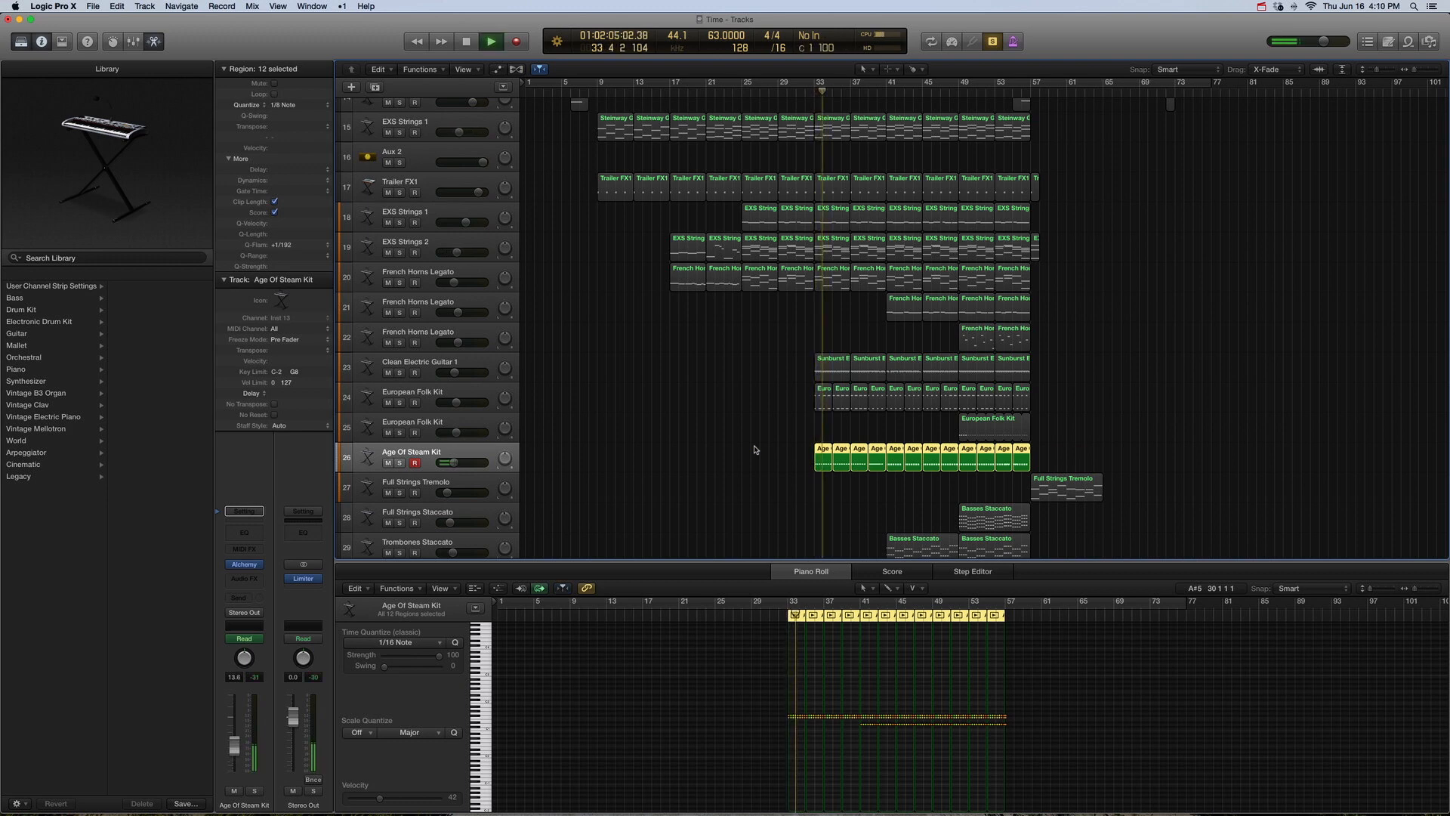
pyautogui.press('space')
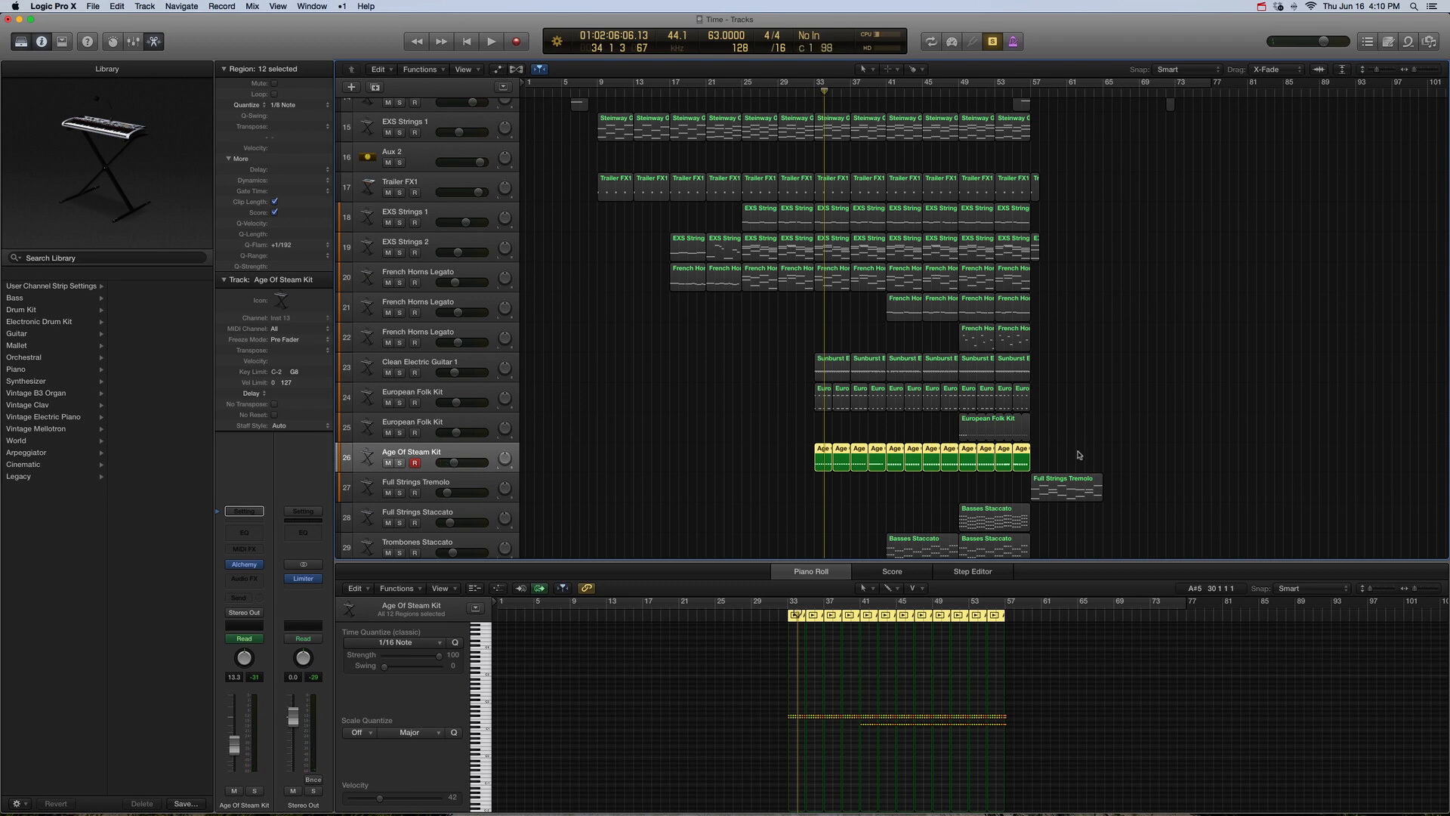
# Step: Select the regions of tracks 23 to 26 and play them soloed from bar 33 until near the end of bar 34
pyautogui.moveTo(1079, 454); pyautogui.dragTo(782, 356)
pyautogui.press(',')
pyautogui.press(',')
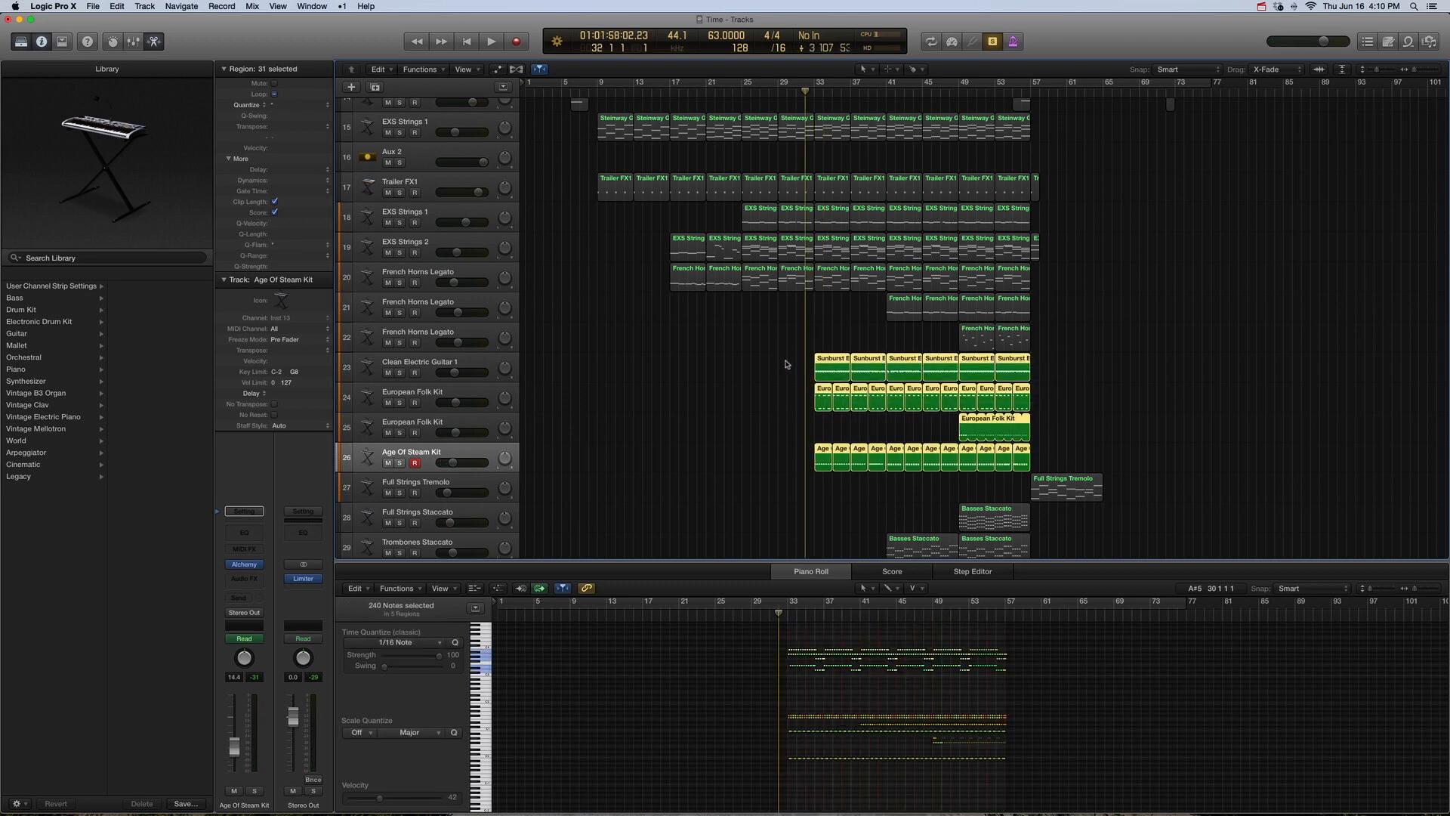
pyautogui.press('.')
pyautogui.press('space')
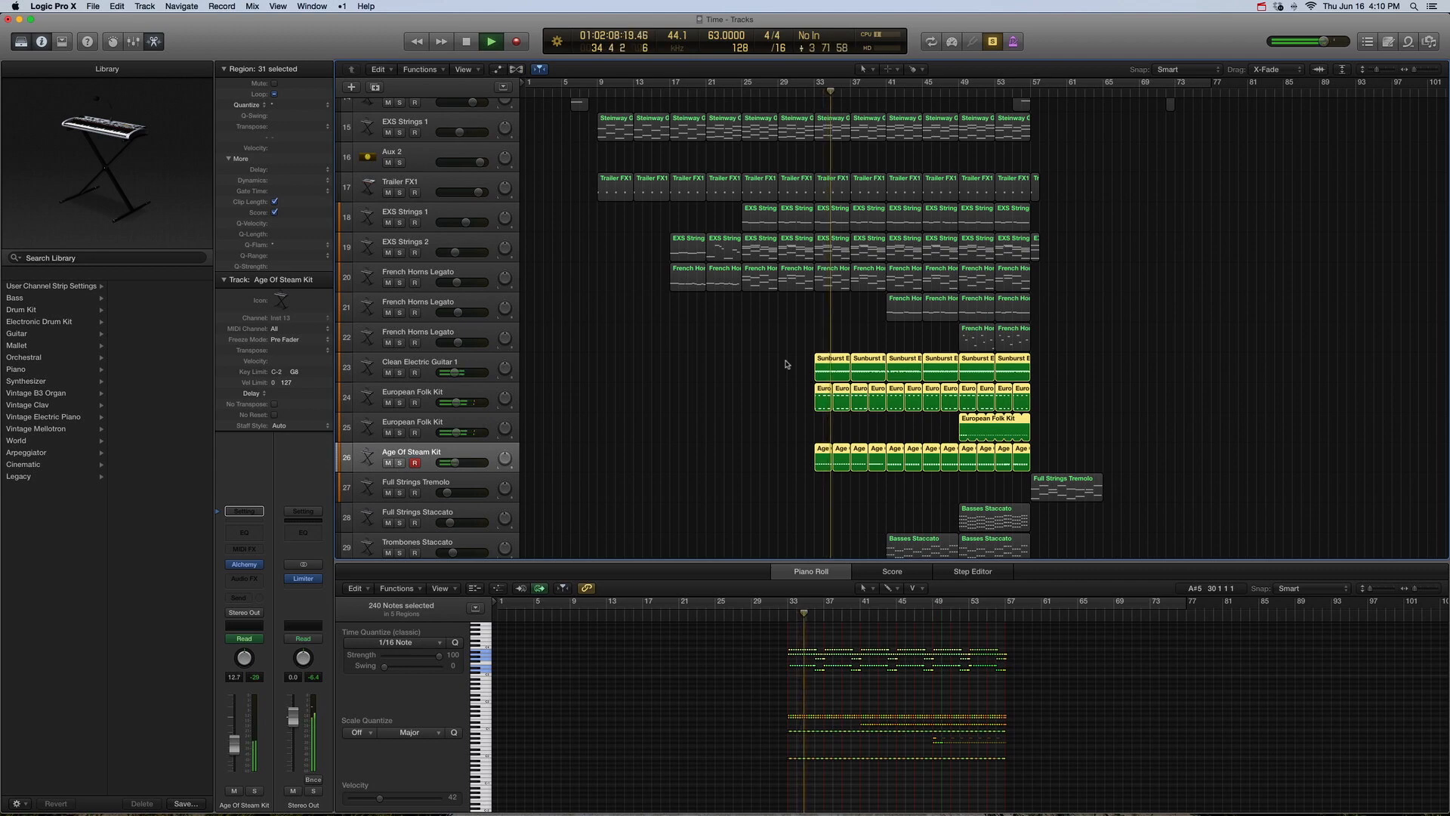
pyautogui.press('space')
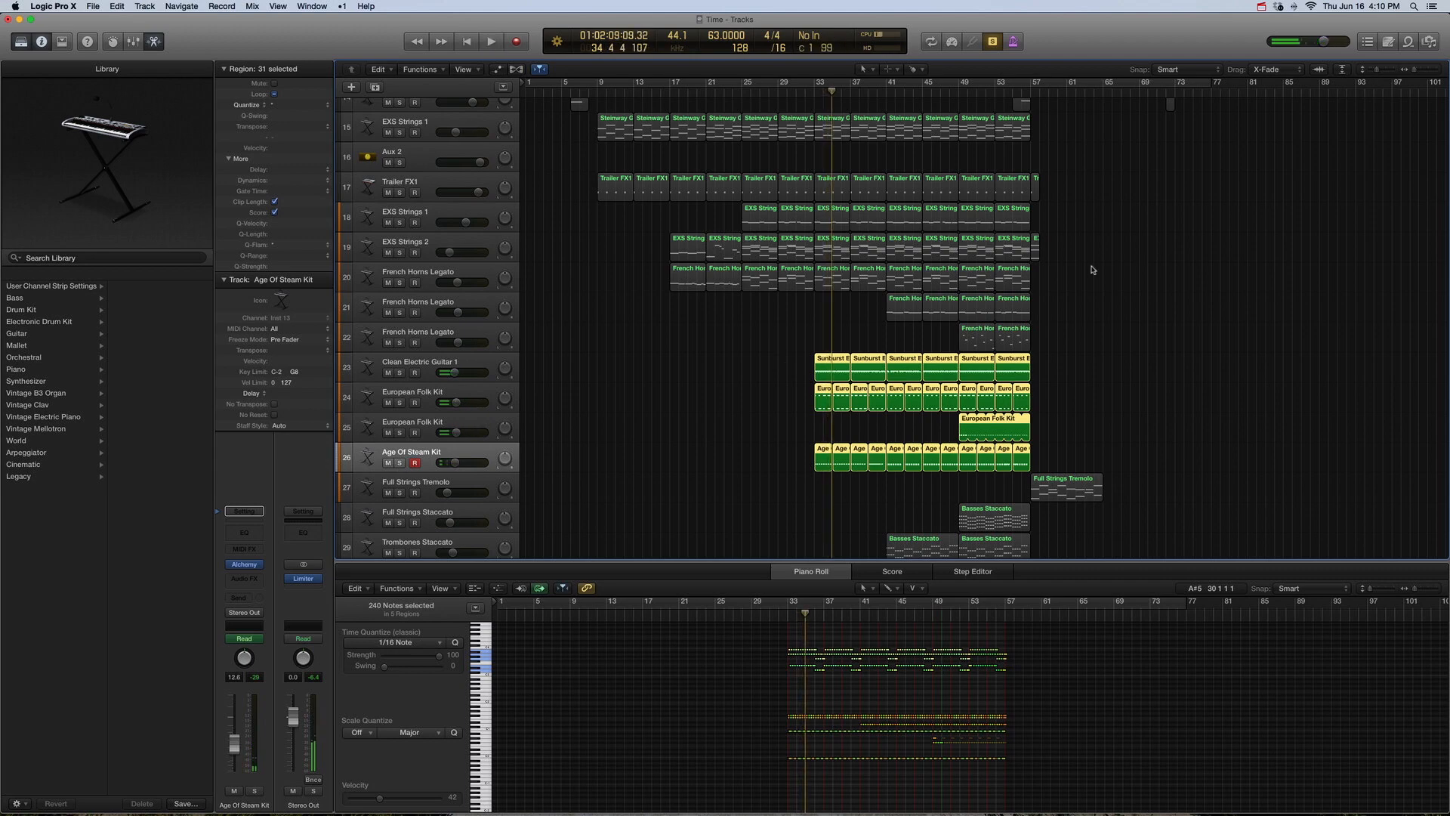
# Step: Add the EXS Strings regions from bar 33 onward on tracks 15, 18 and 19 to the soloed selection and play from bar 33 to bar 36
pyautogui.scroll(3, 1092, 270)
pyautogui.moveTo(1087, 334); pyautogui.dragTo(816, 299)
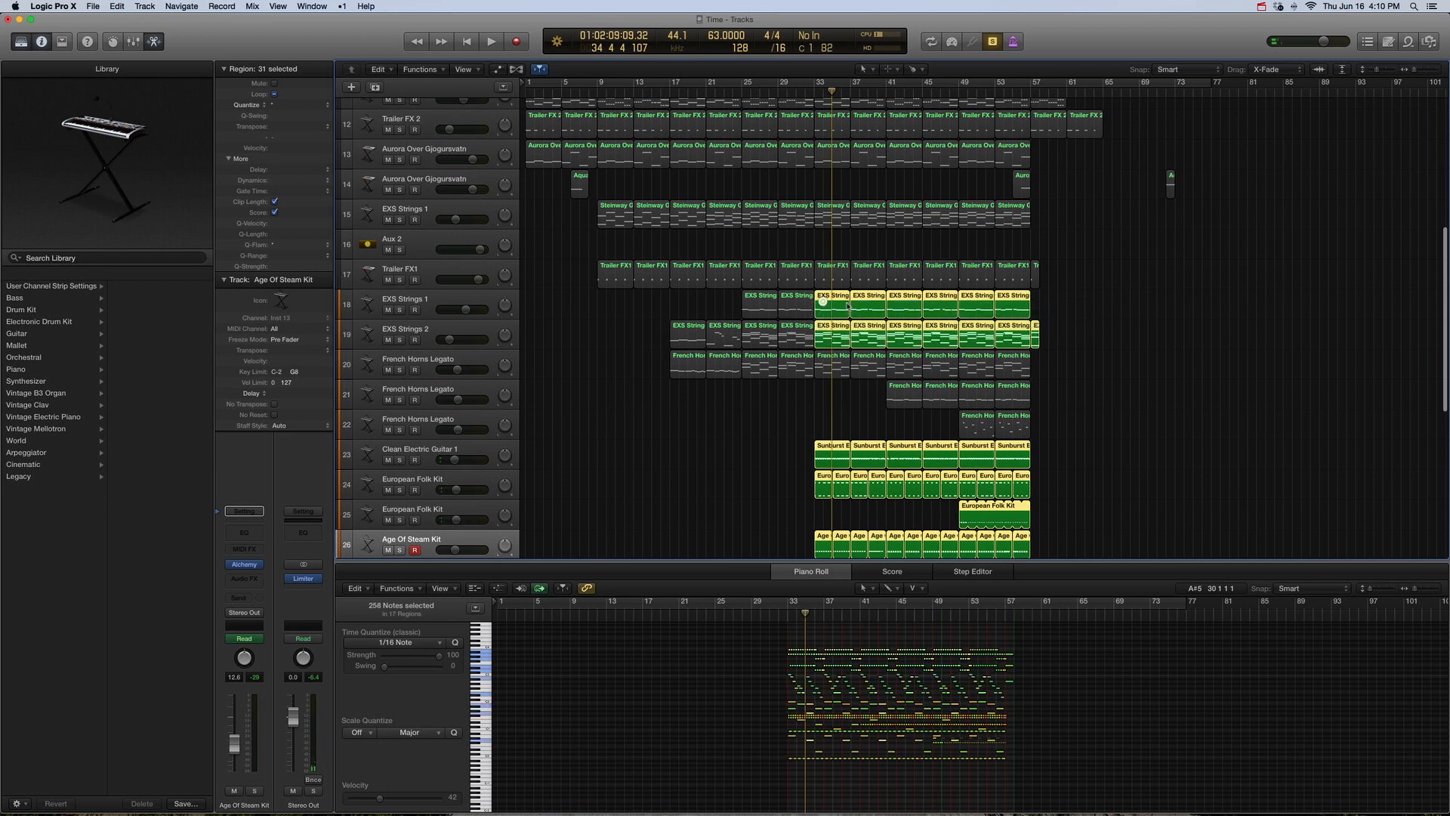
pyautogui.moveTo(1072, 220); pyautogui.dragTo(819, 221)
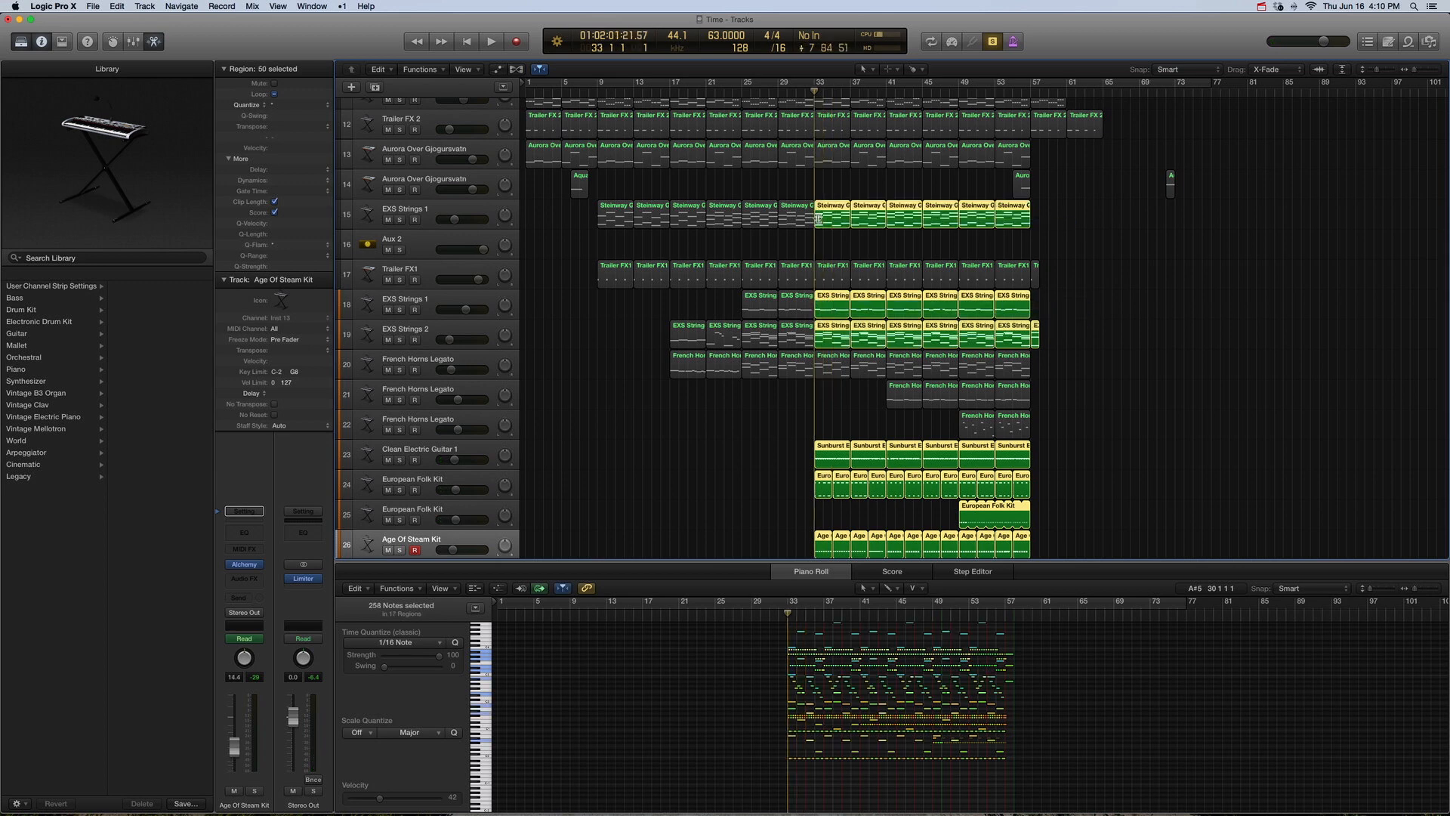
pyautogui.press('space')
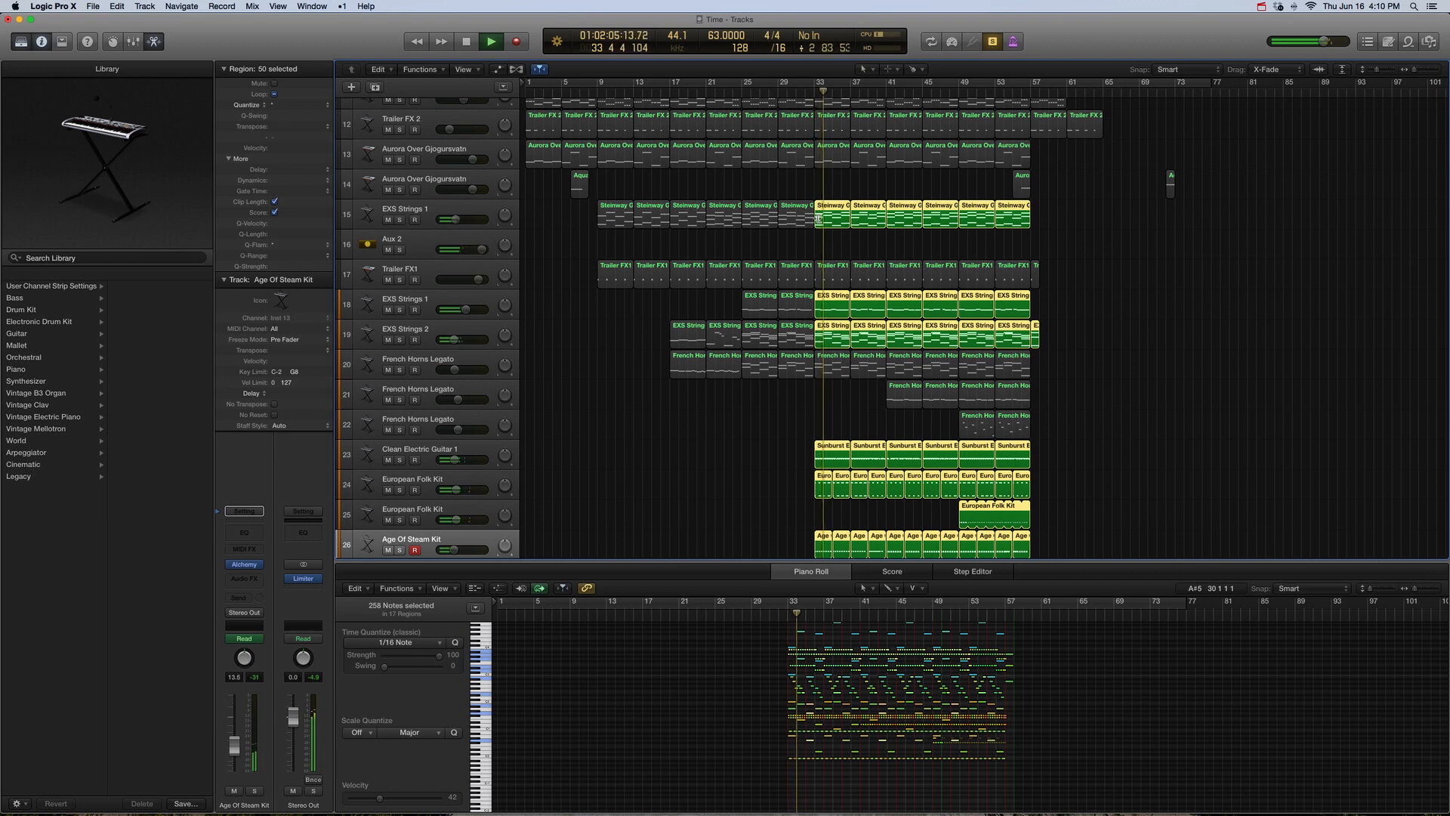
pyautogui.scroll(-2, 854, 250)
pyautogui.scroll(-1, 854, 248)
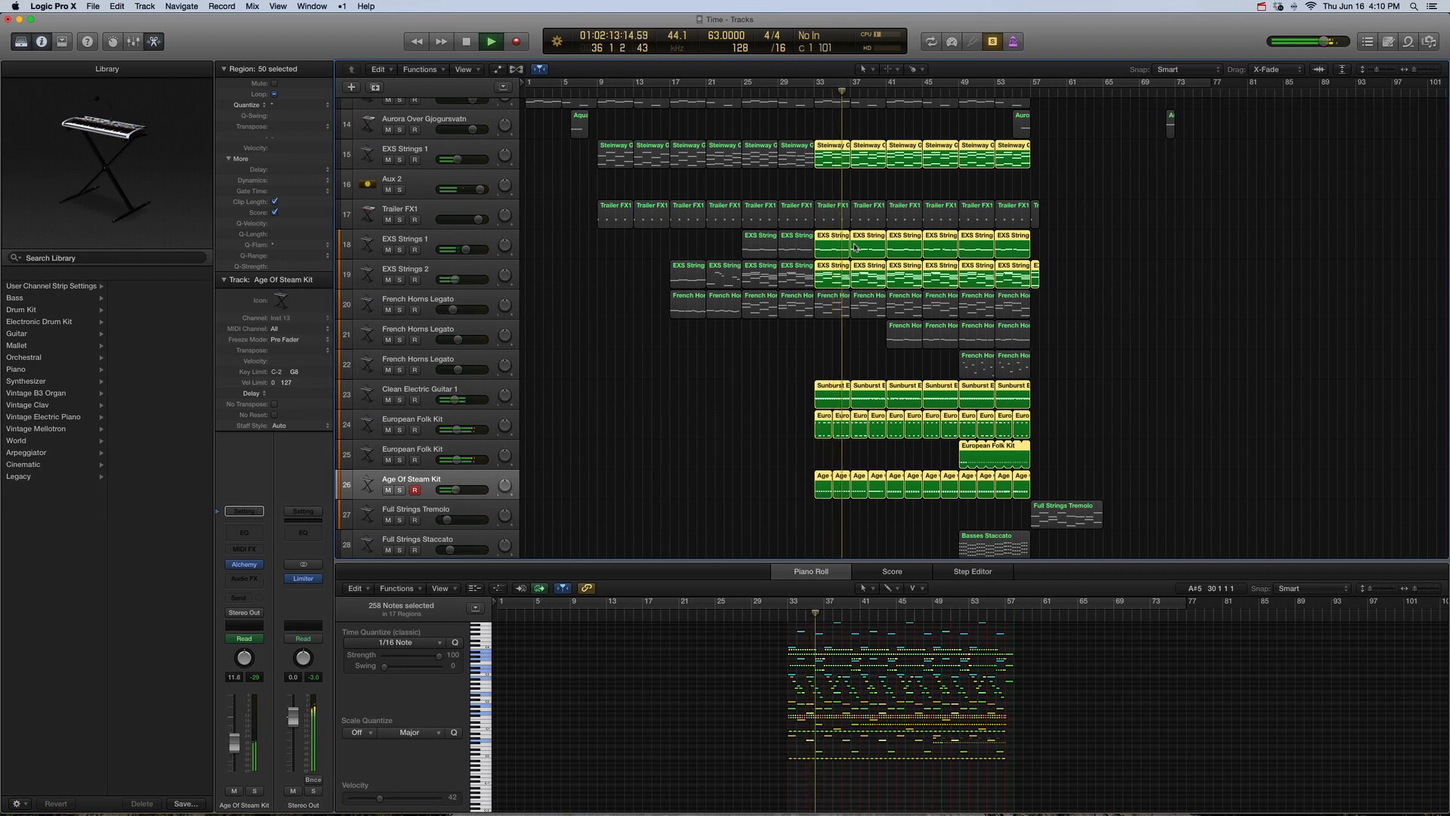
pyautogui.press('space')
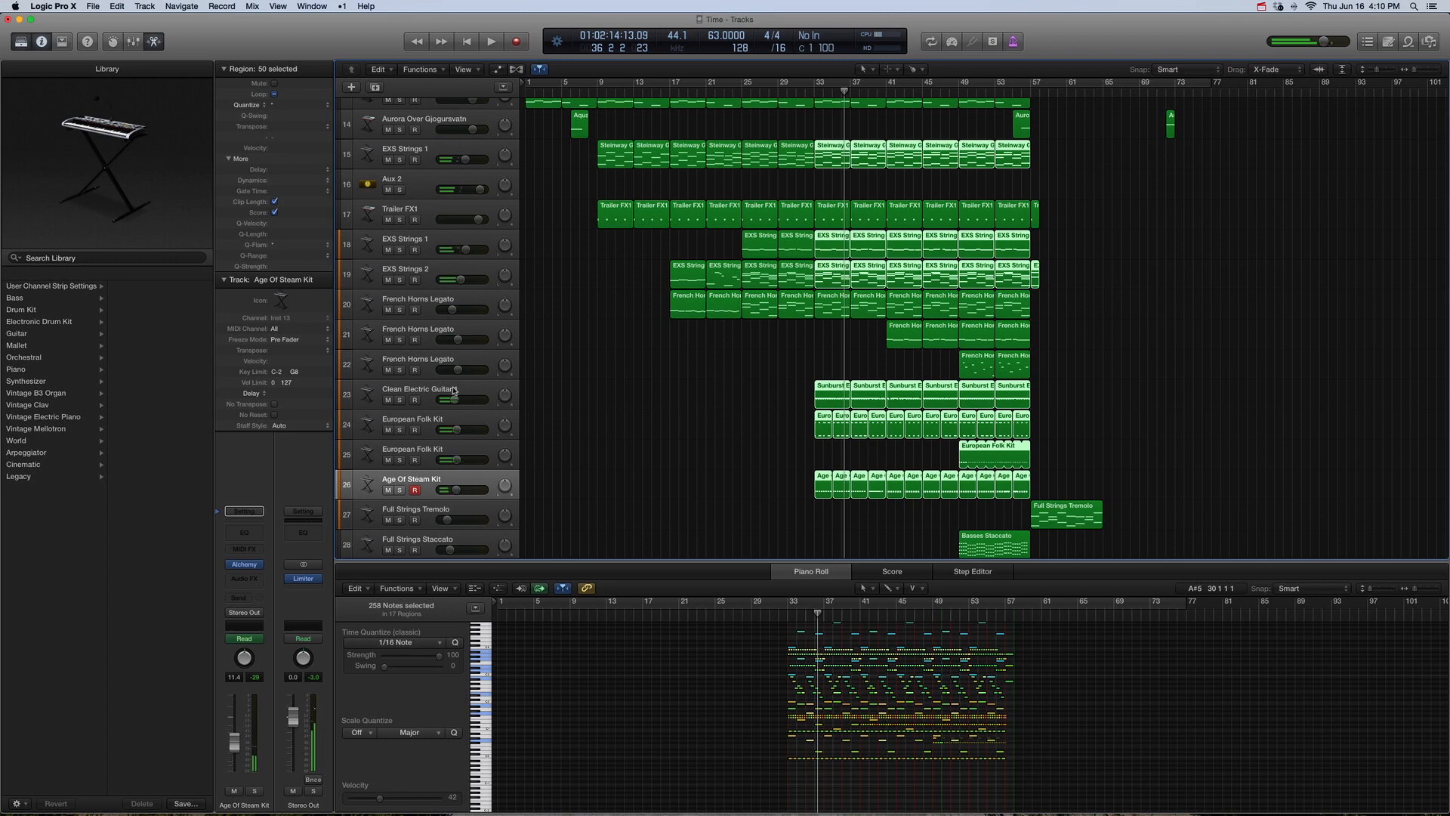
# Step: Show track automation, examine the volume curves of the European Folk Kit and Age Of Steam Kit tracks, and hide the automation again
pyautogui.hotkey('ctrl', 'a')
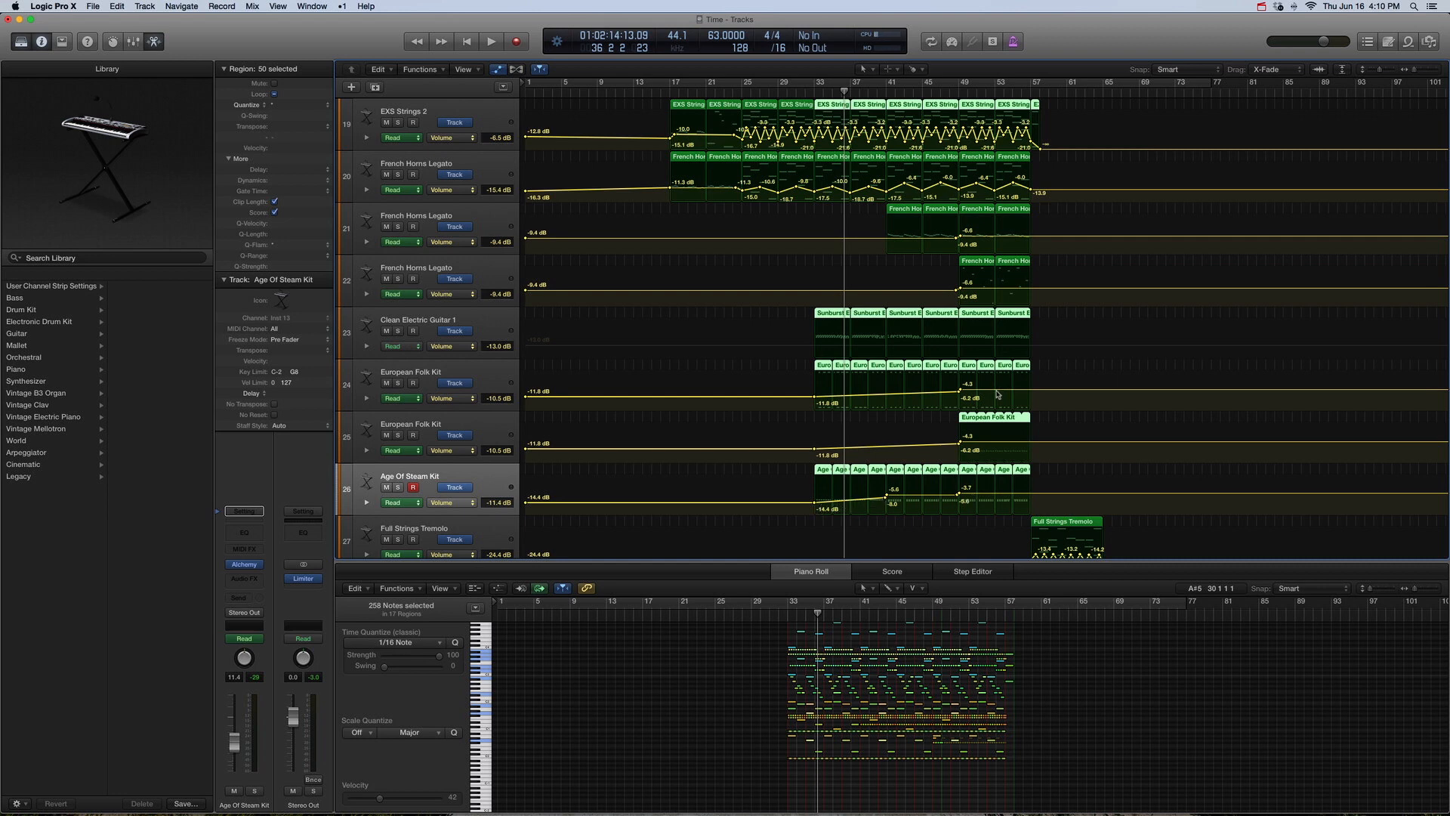
pyautogui.click(442, 369)
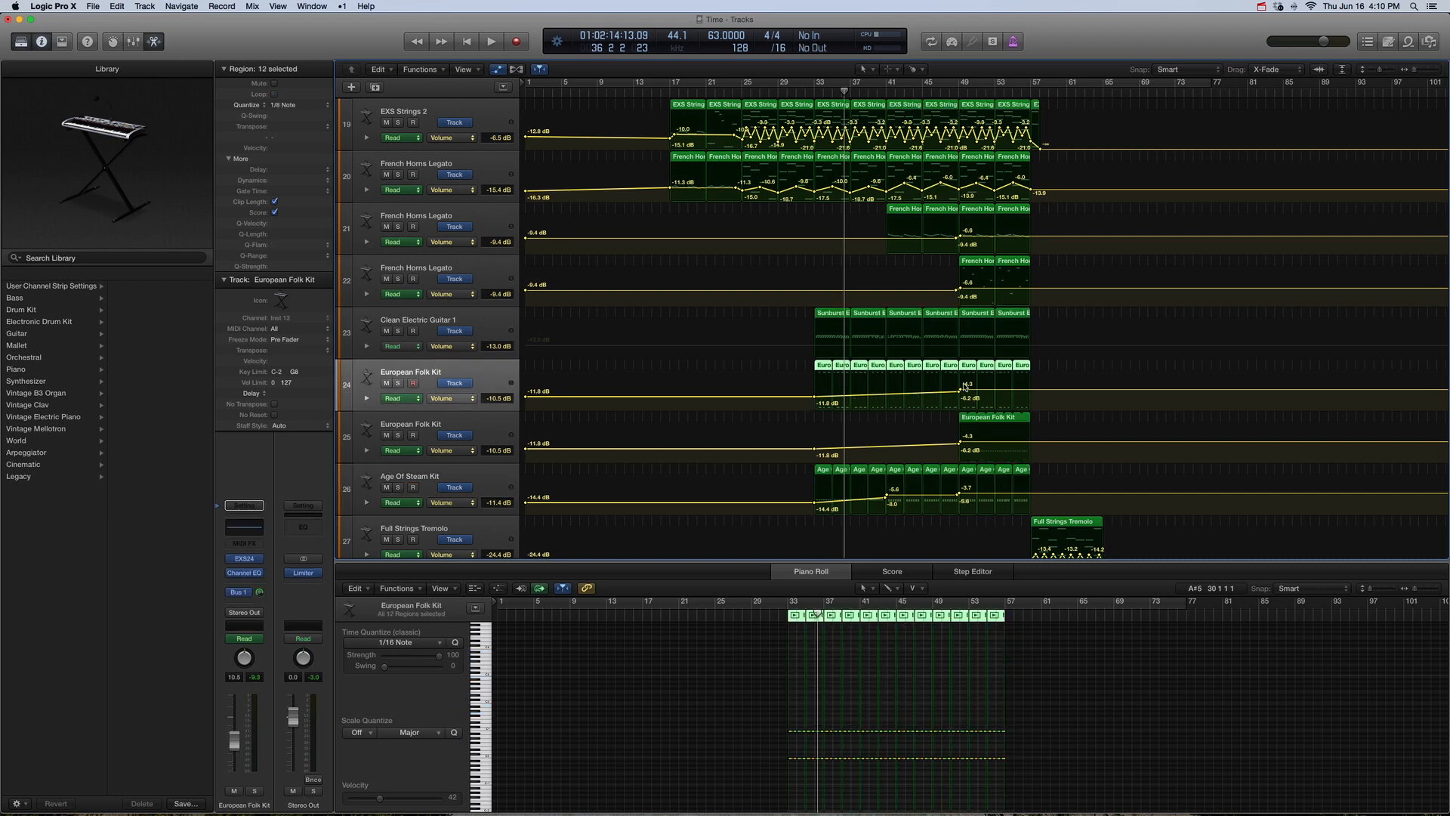
pyautogui.scroll(-3, 966, 386)
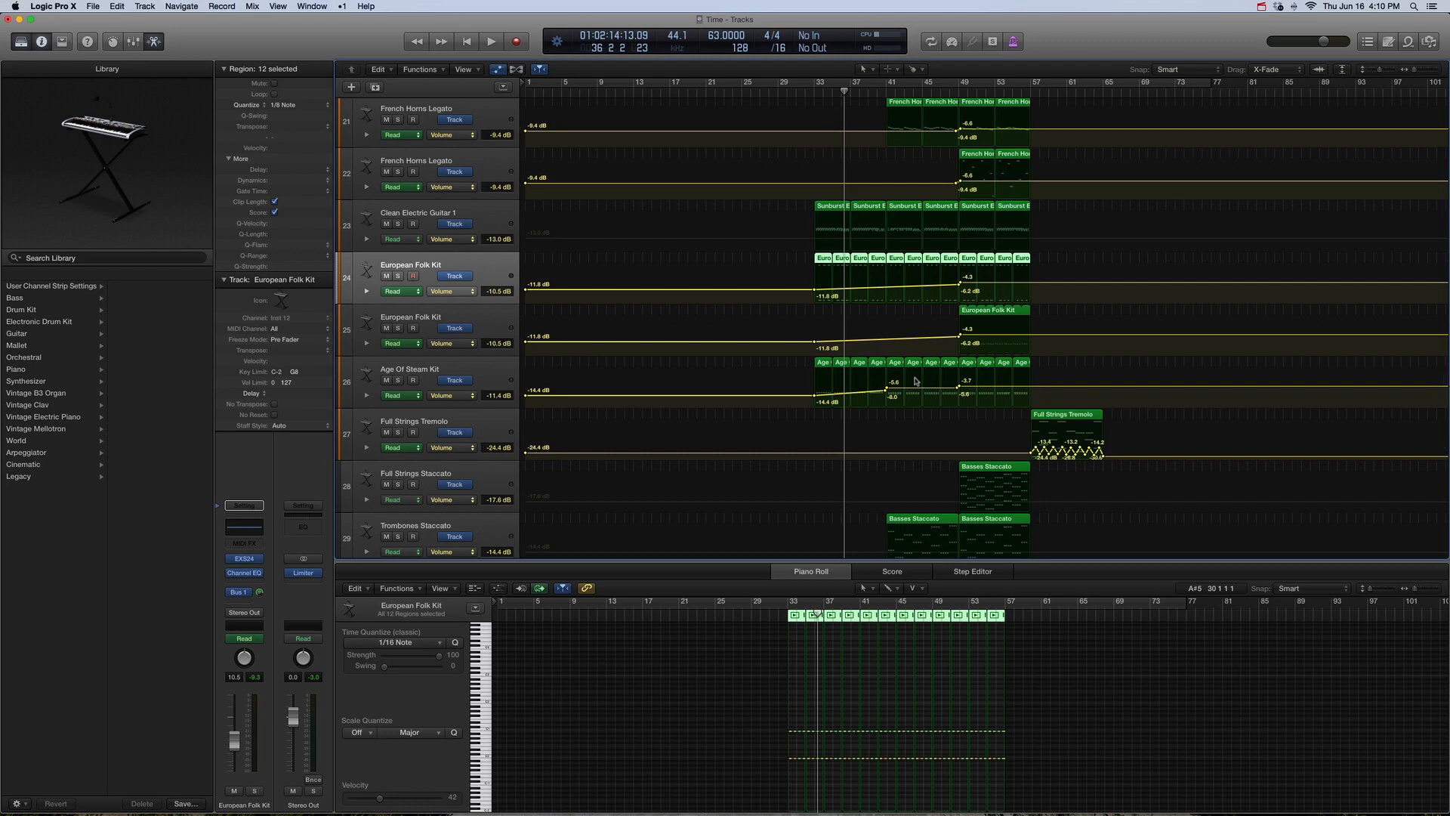
pyautogui.press('a')
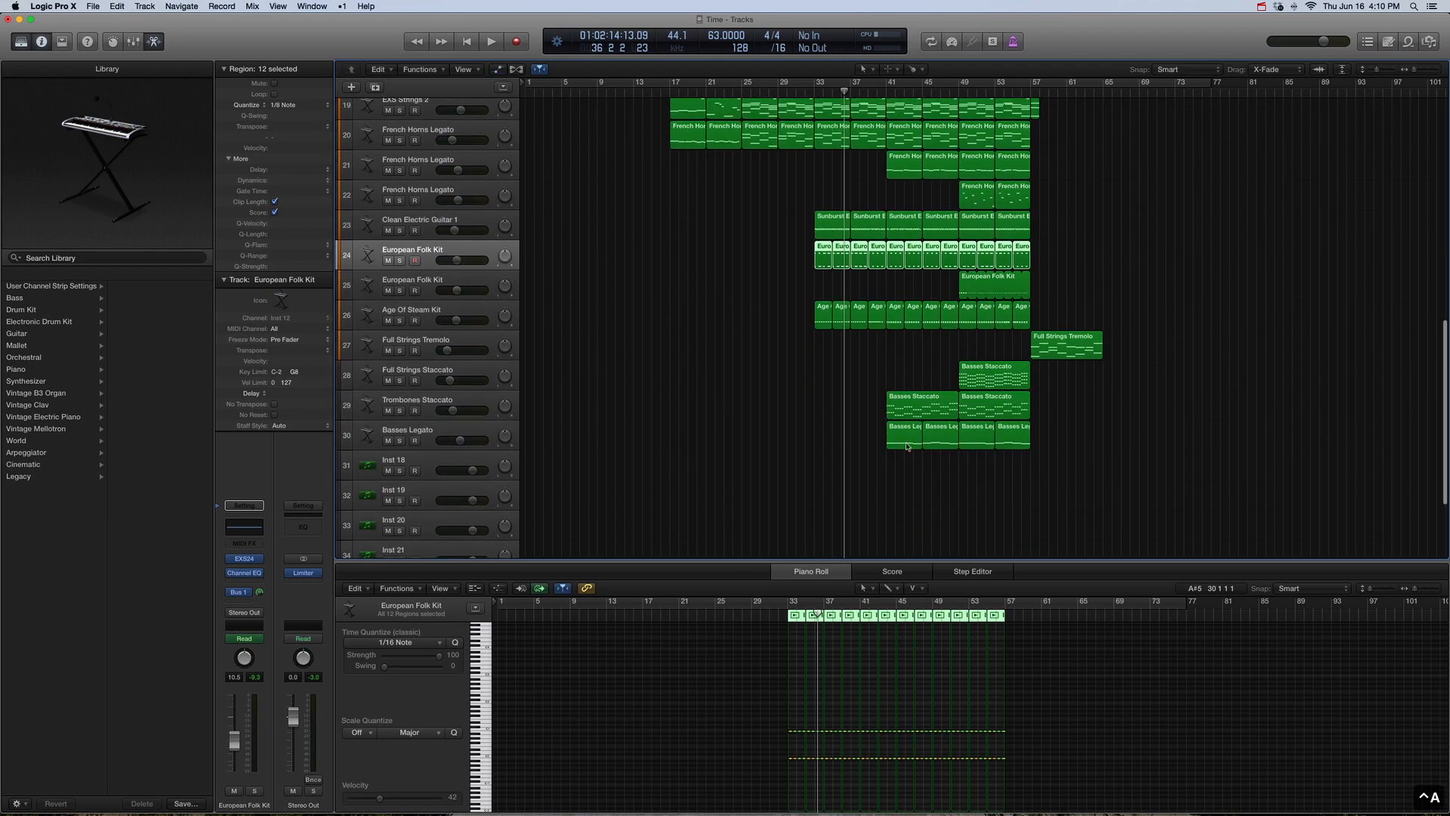
# Step: Select the Basses Legato regions on track 30, move the playhead to bar 41 and show the track's EXS24 patch in the Library
pyautogui.click(429, 438)
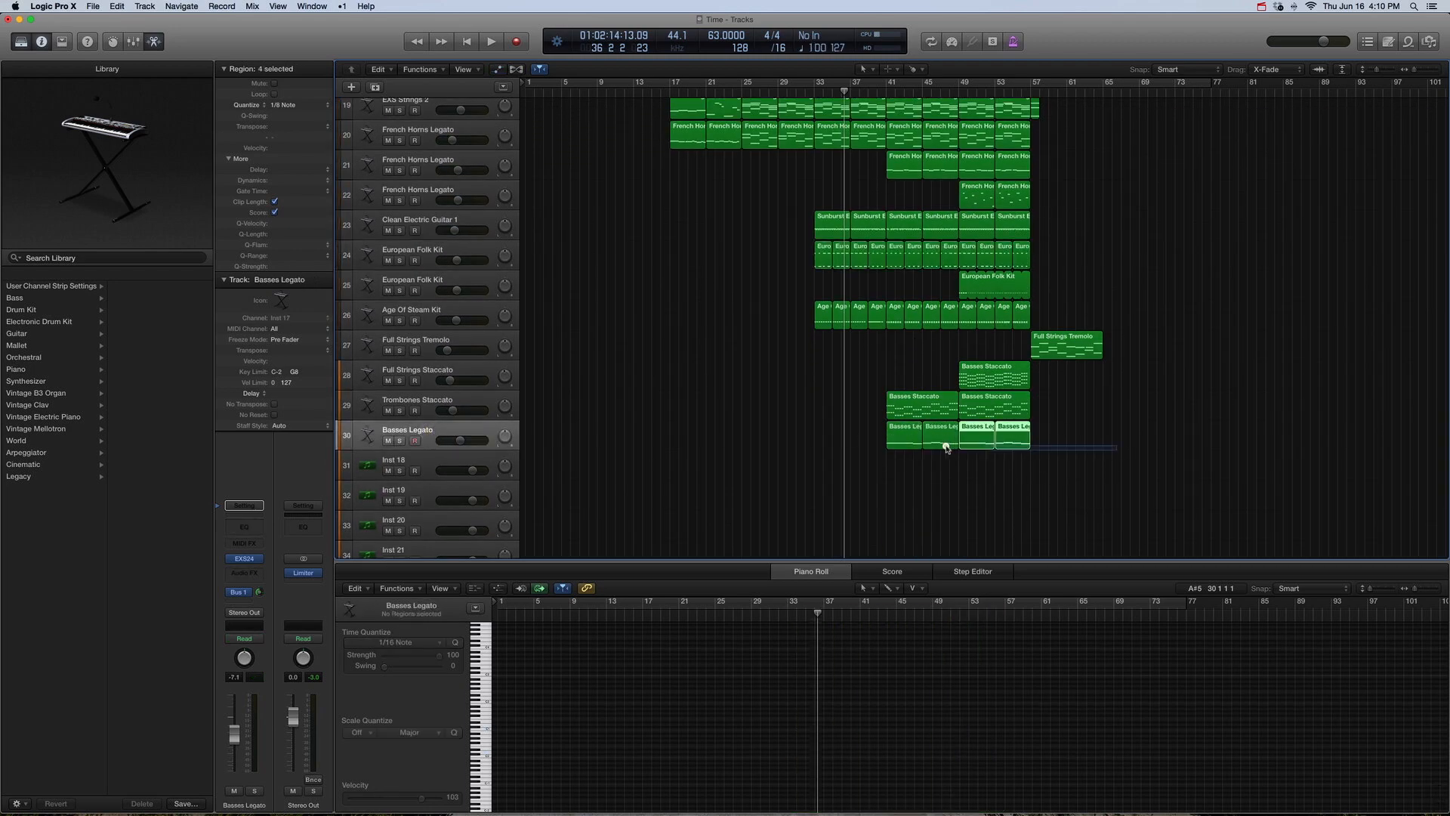
pyautogui.click(887, 441)
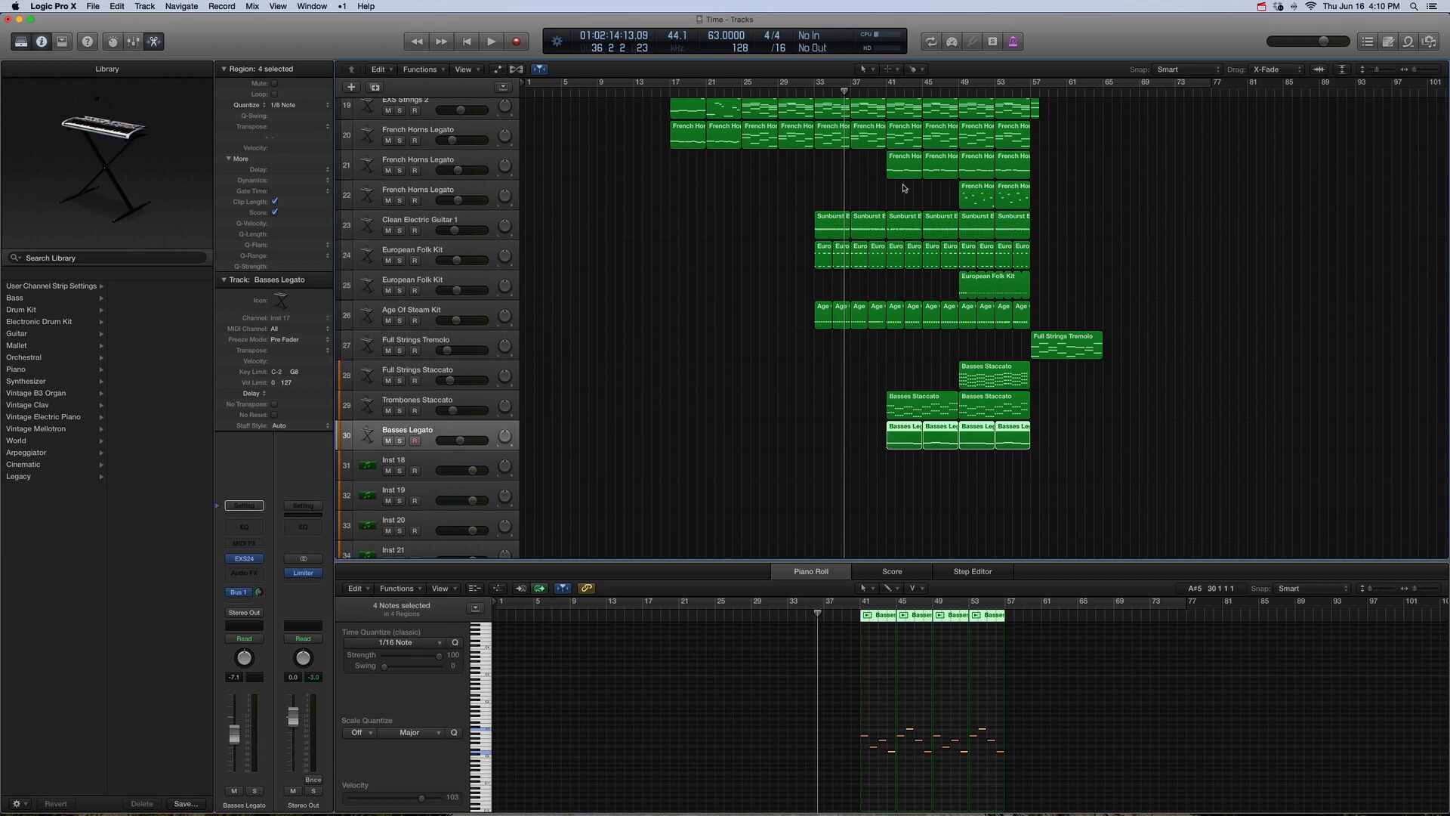
pyautogui.hotkey('shift', 'Return')
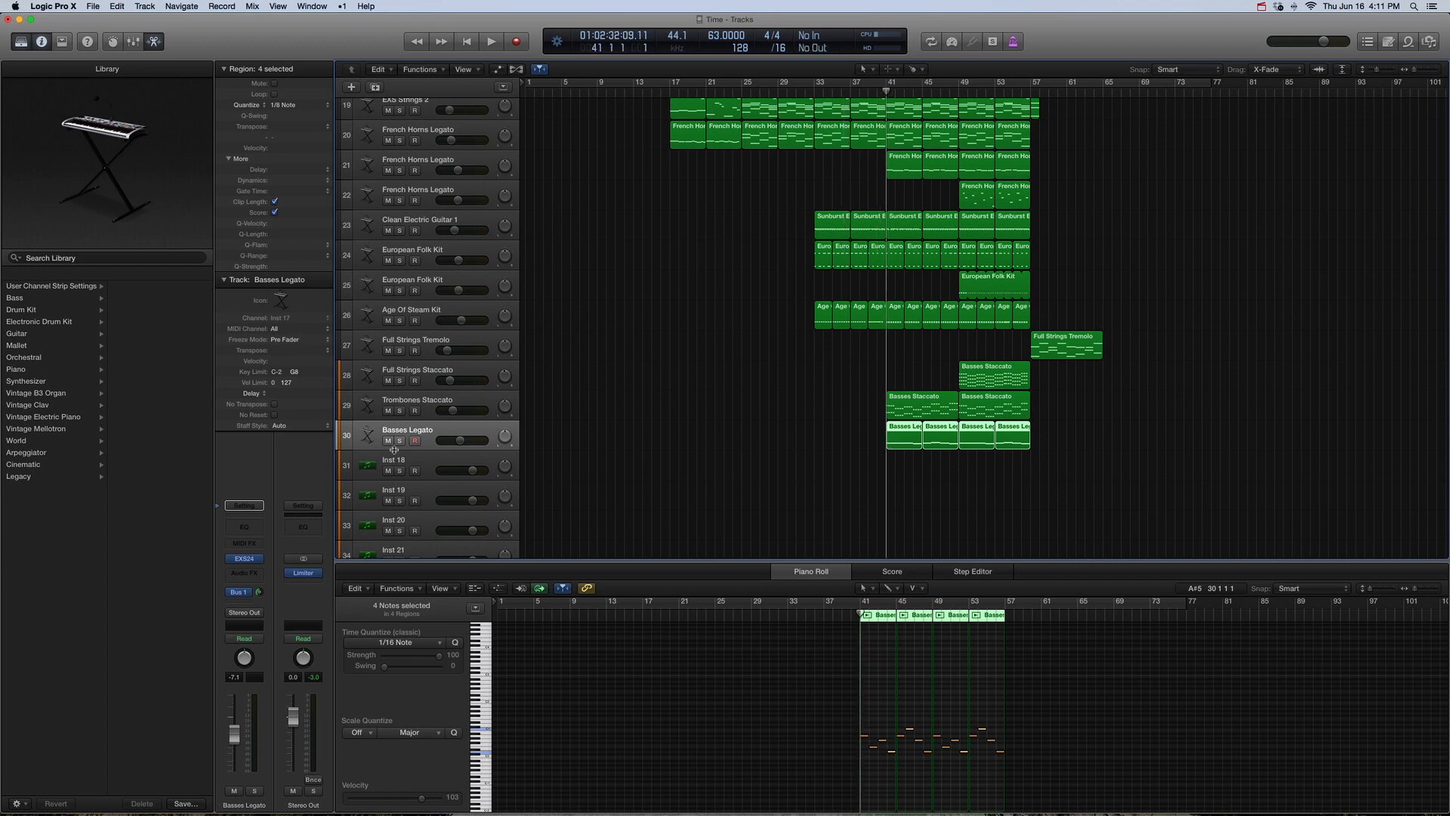
pyautogui.click(221, 559)
pyautogui.hscroll(-5, 188, 534)
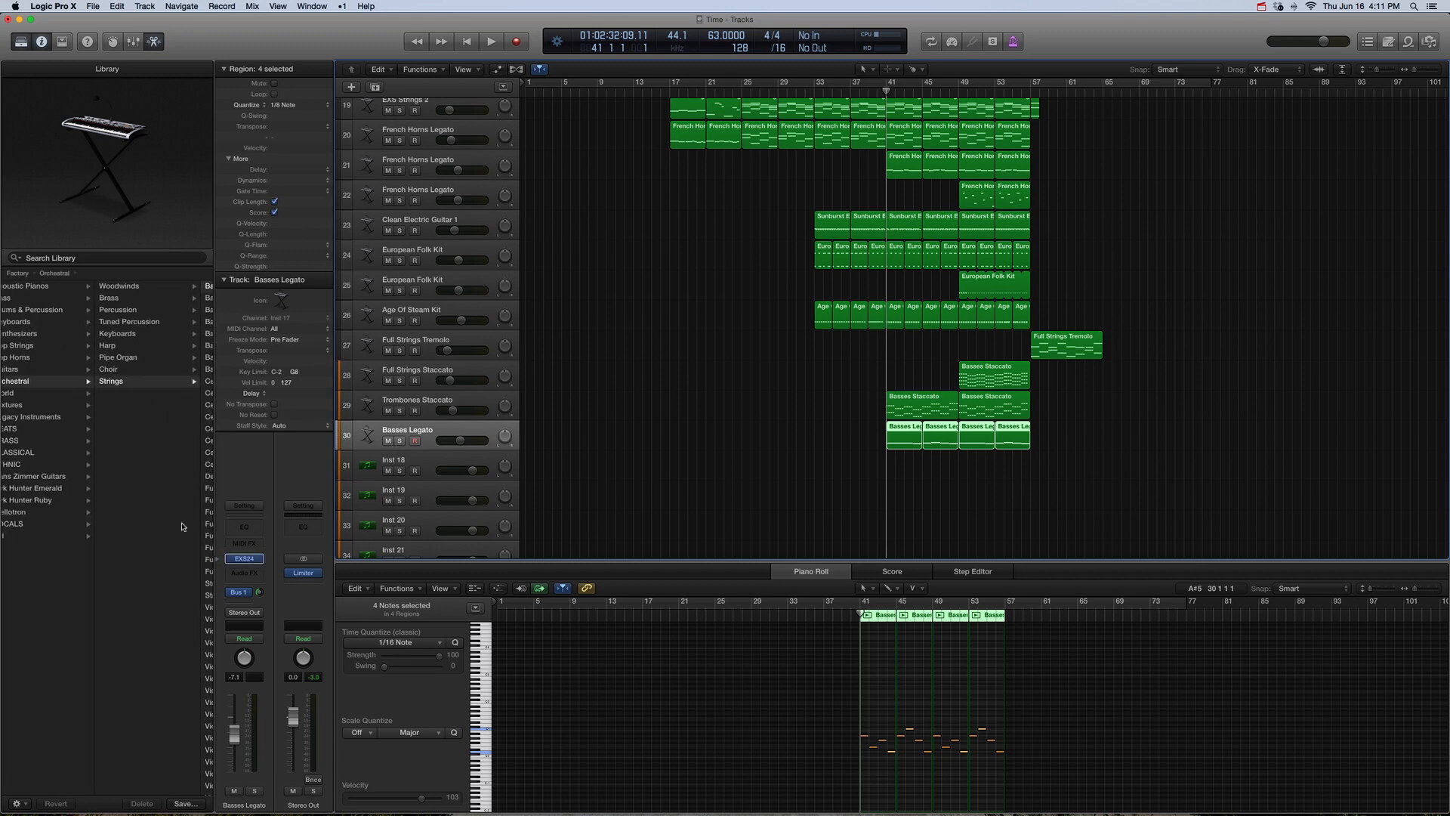
pyautogui.hscroll(5, 163, 408)
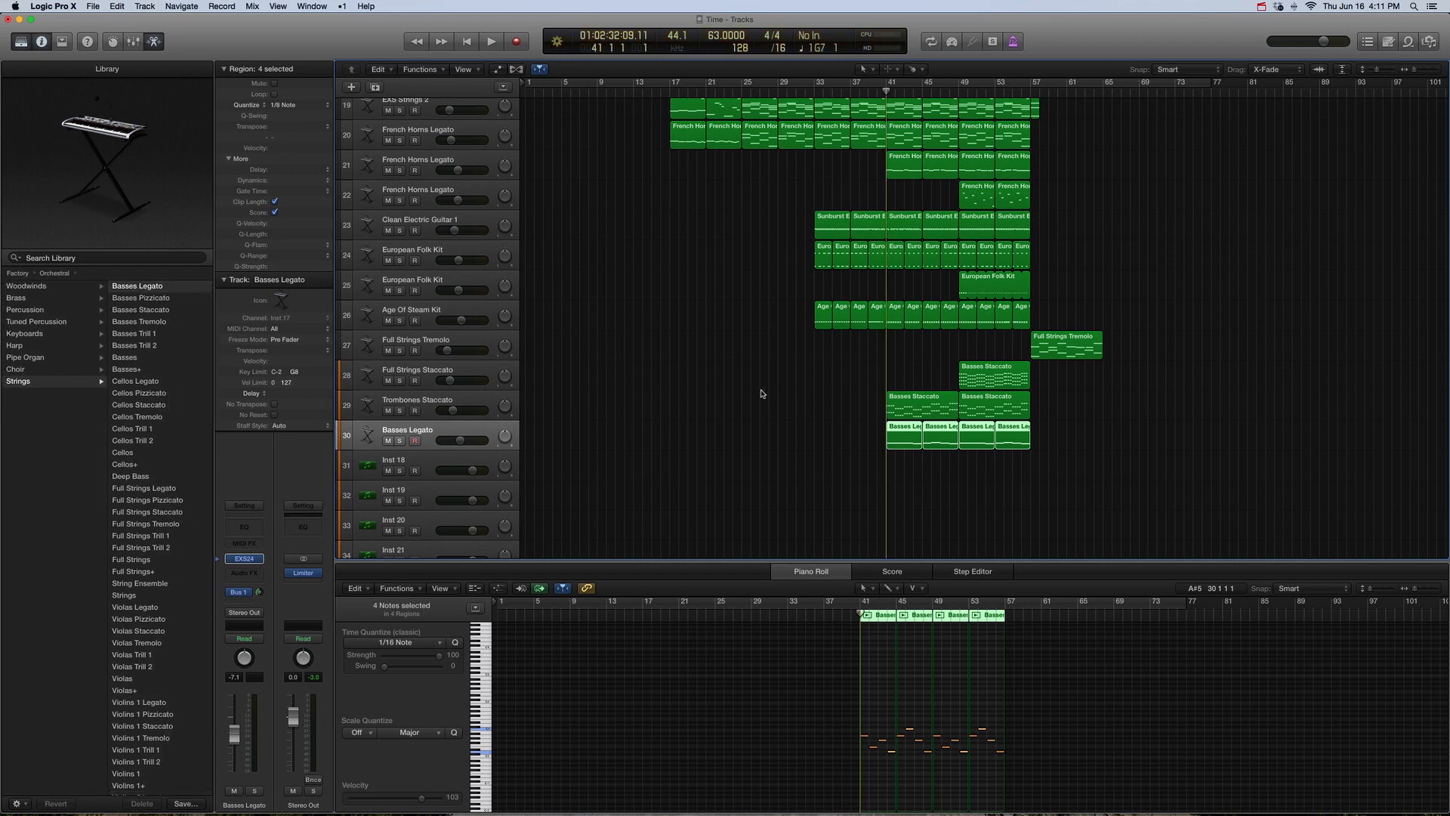
# Step: Solo the Basses Legato regions, play them from bar 41 to about bar 42, and turn Solo off
pyautogui.hotkey('ctrl', 's')
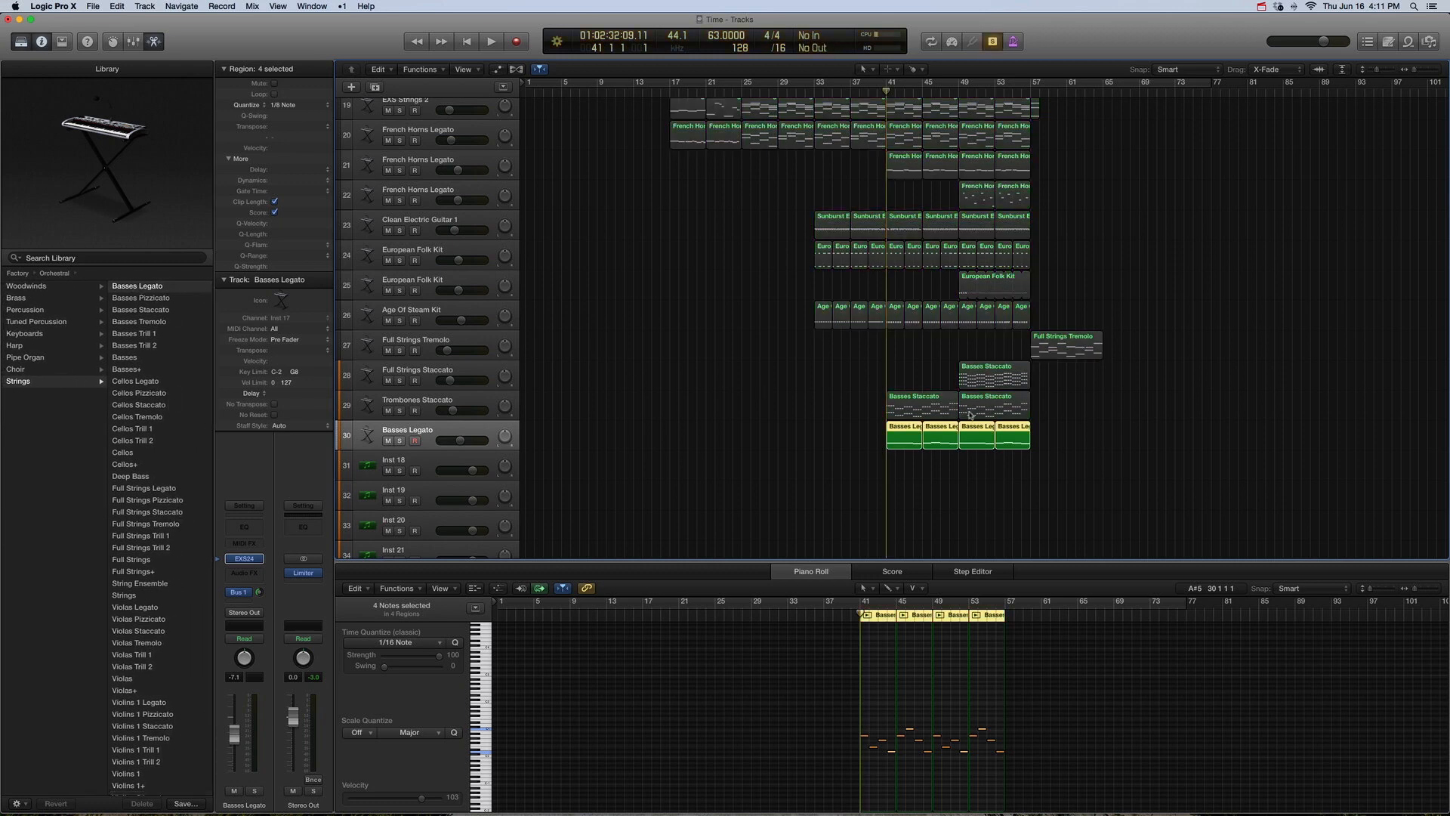
pyautogui.press('space')
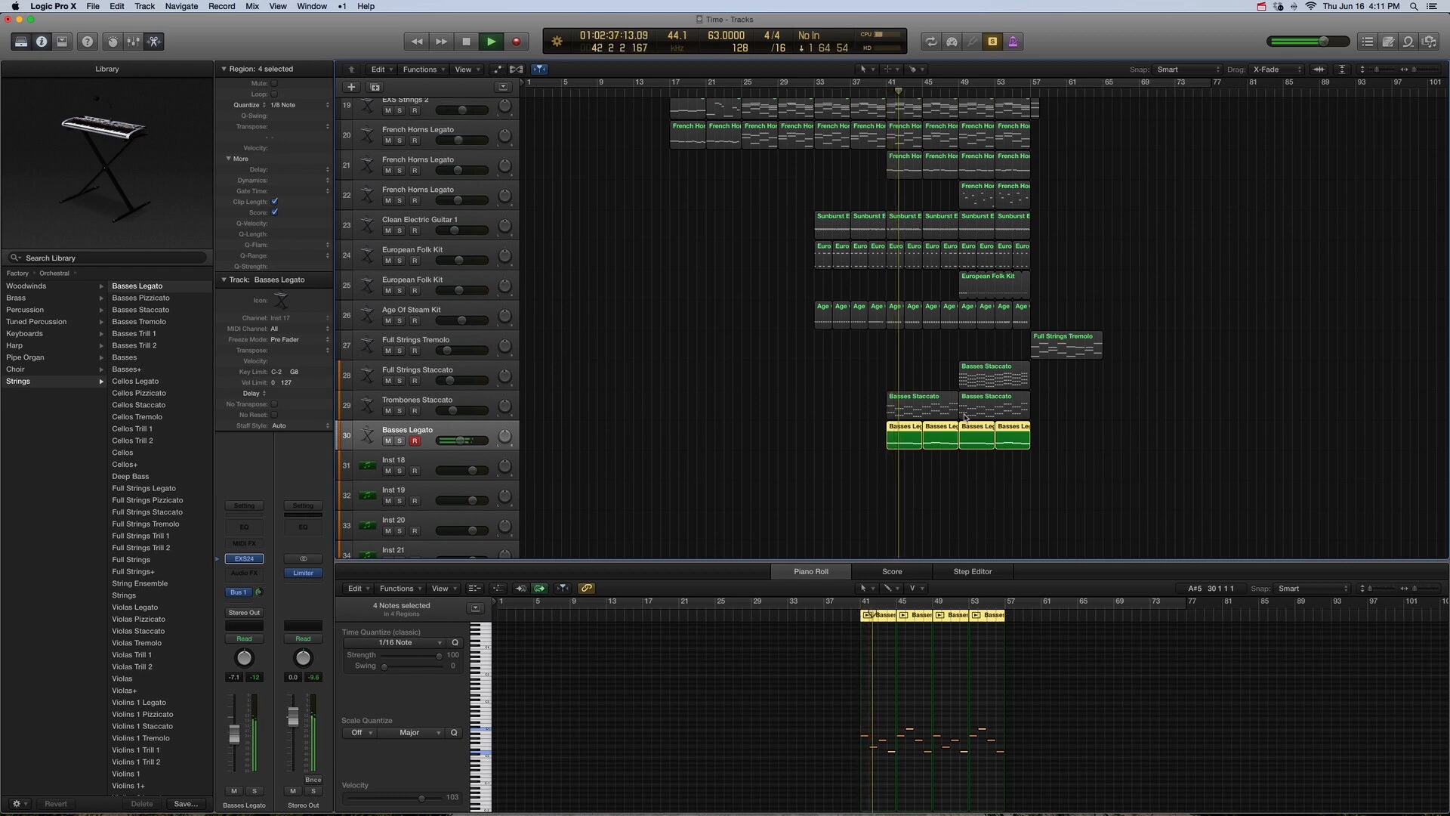
pyautogui.press('space')
pyautogui.hotkey('ctrl', 's')
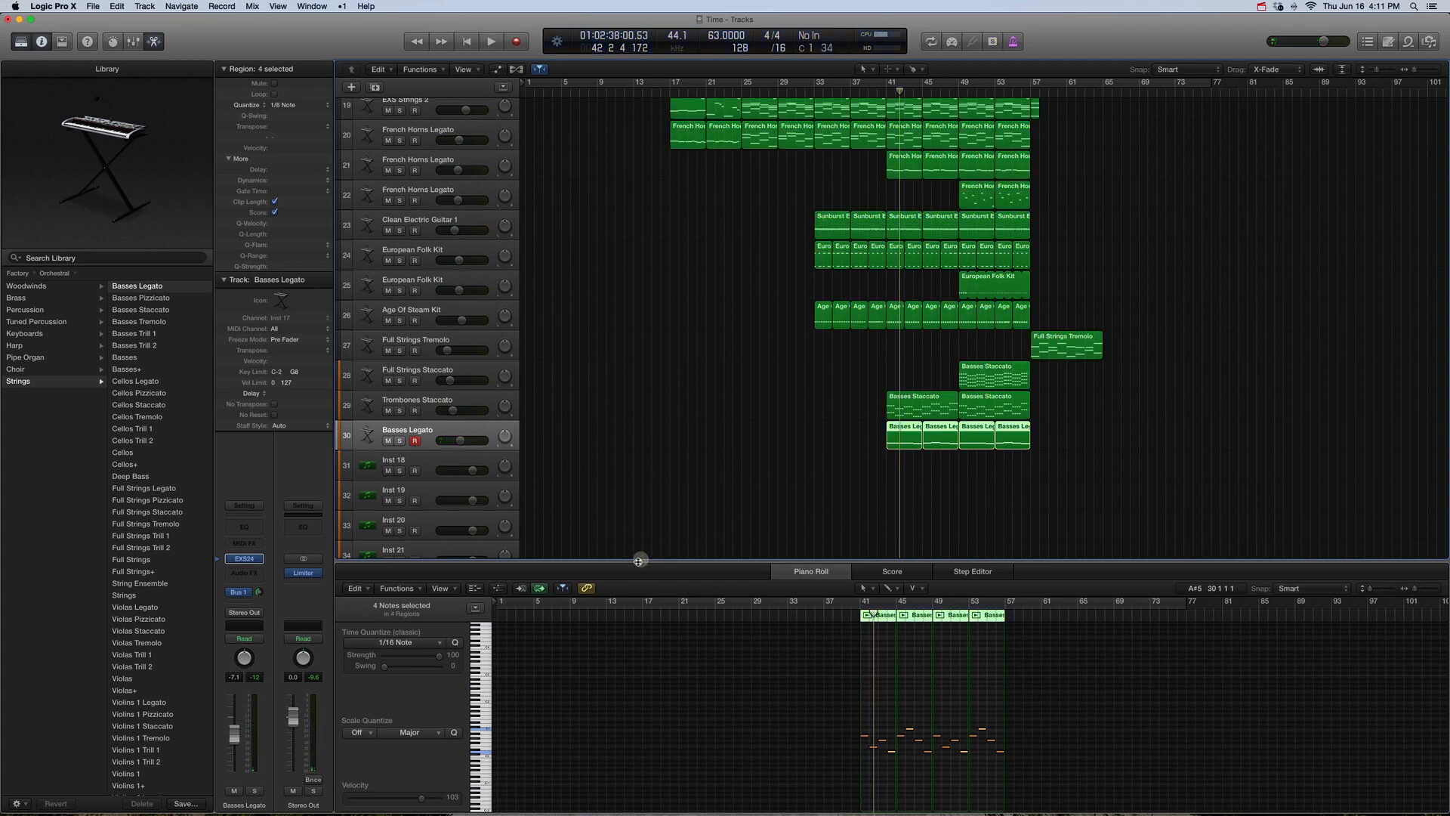
# Step: Hide the Piano Roll, select the Trombones Staccato regions on track 29 and show the track's EXS24 patch in the Library
pyautogui.press('p')
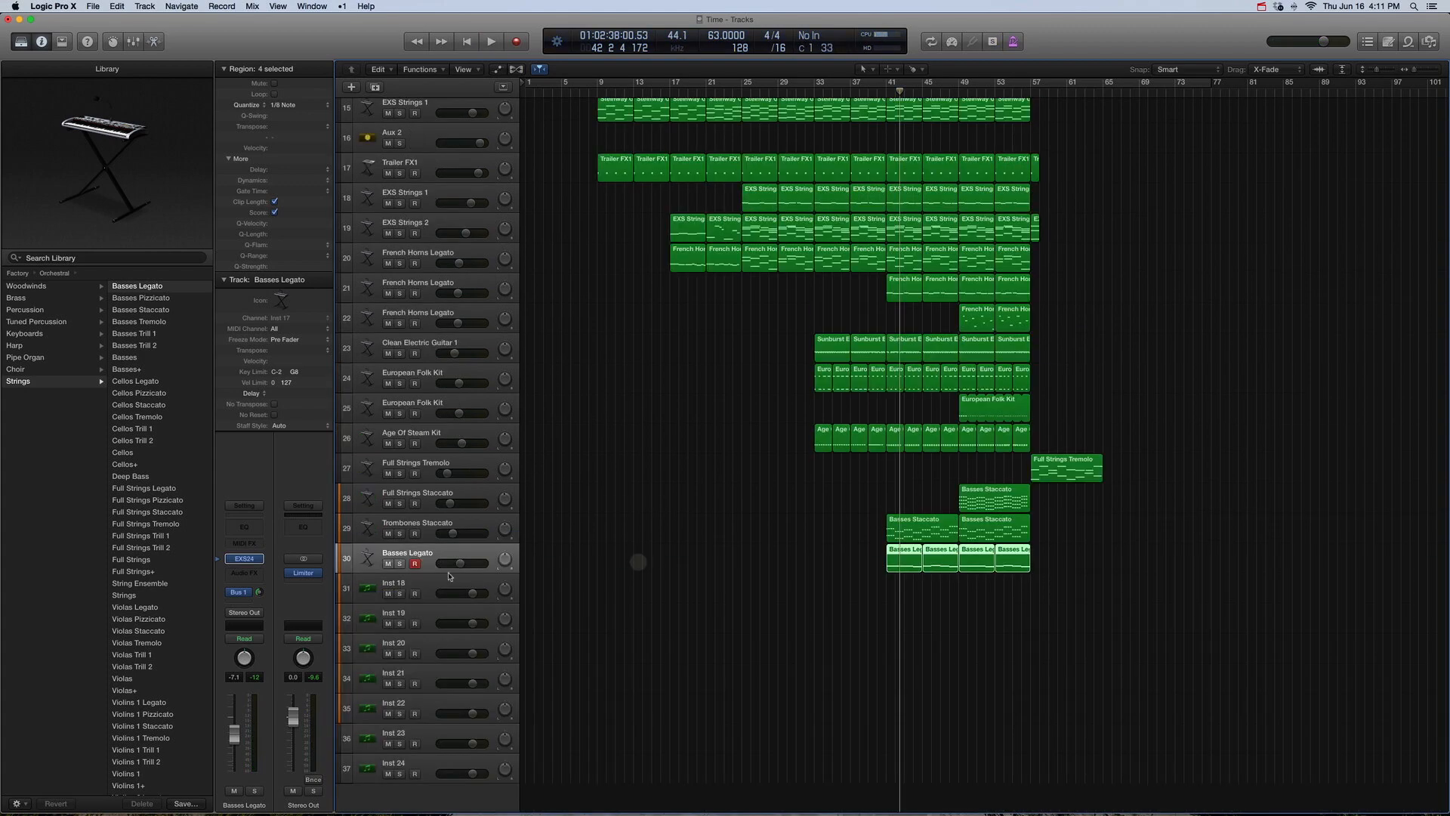
pyautogui.click(260, 594)
pyautogui.click(436, 521)
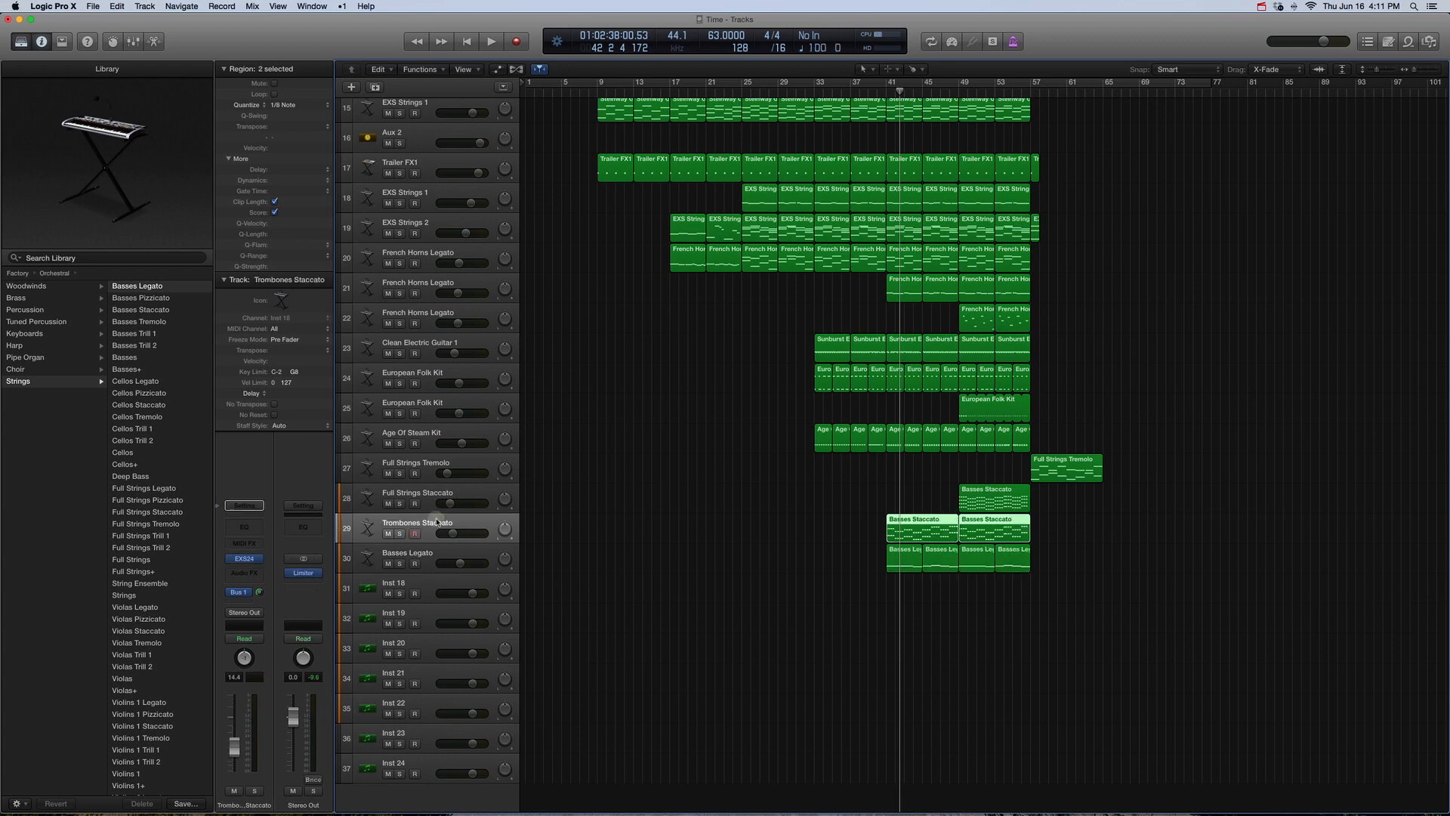
pyautogui.moveTo(981, 527); pyautogui.dragTo(889, 529)
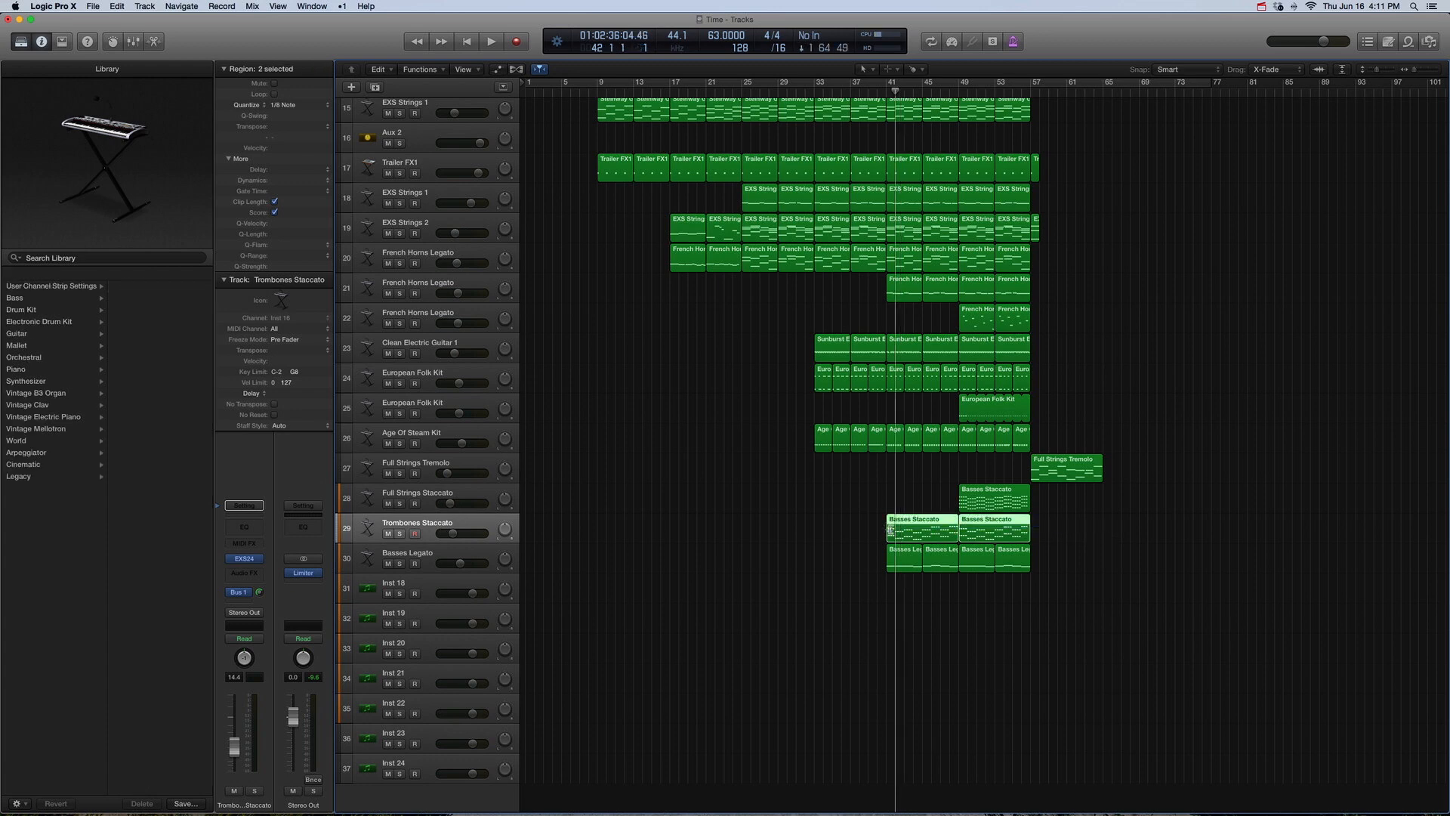
pyautogui.click(220, 560)
pyautogui.hscroll(-5, 122, 456)
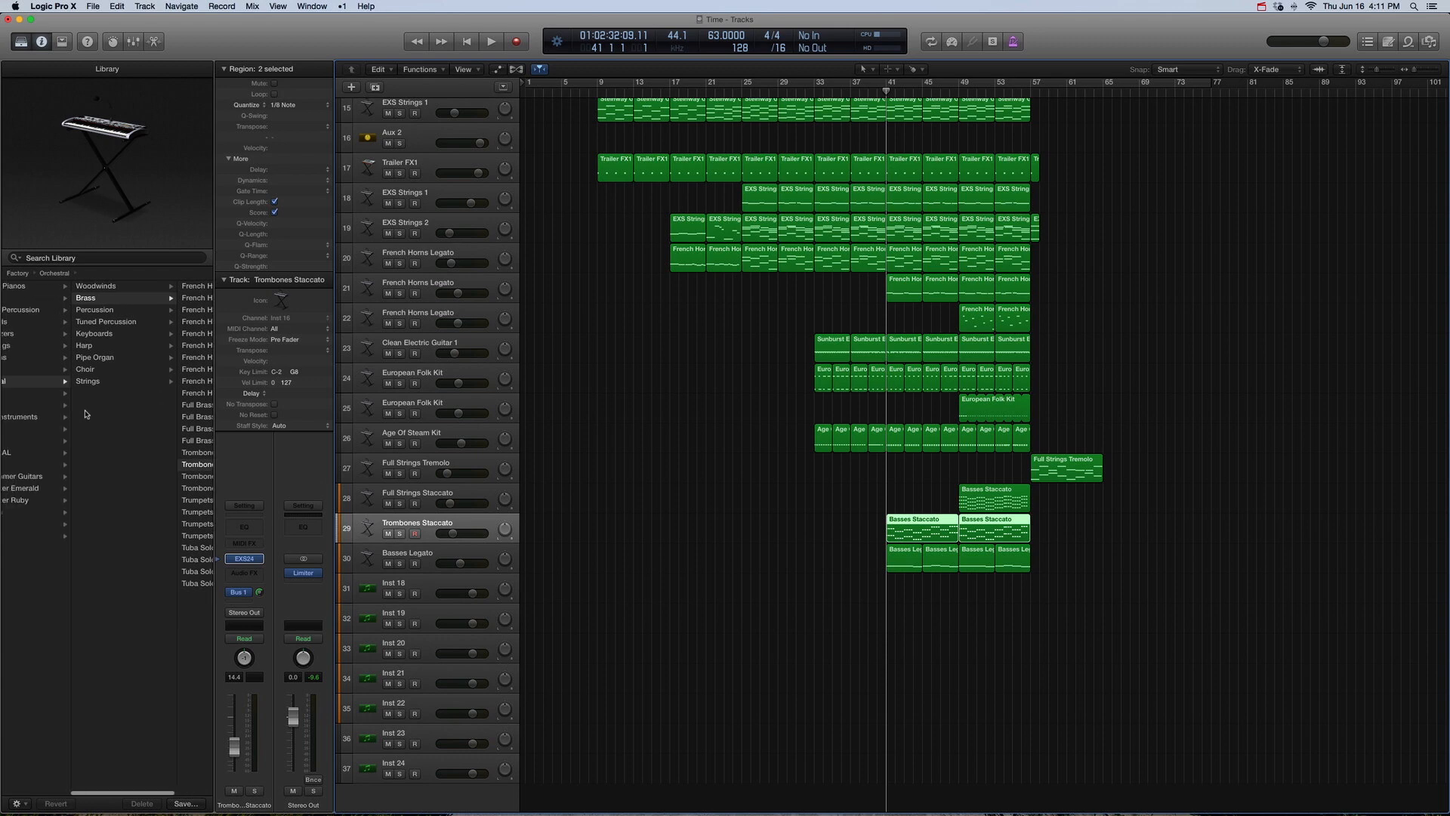
pyautogui.hscroll(5, 162, 431)
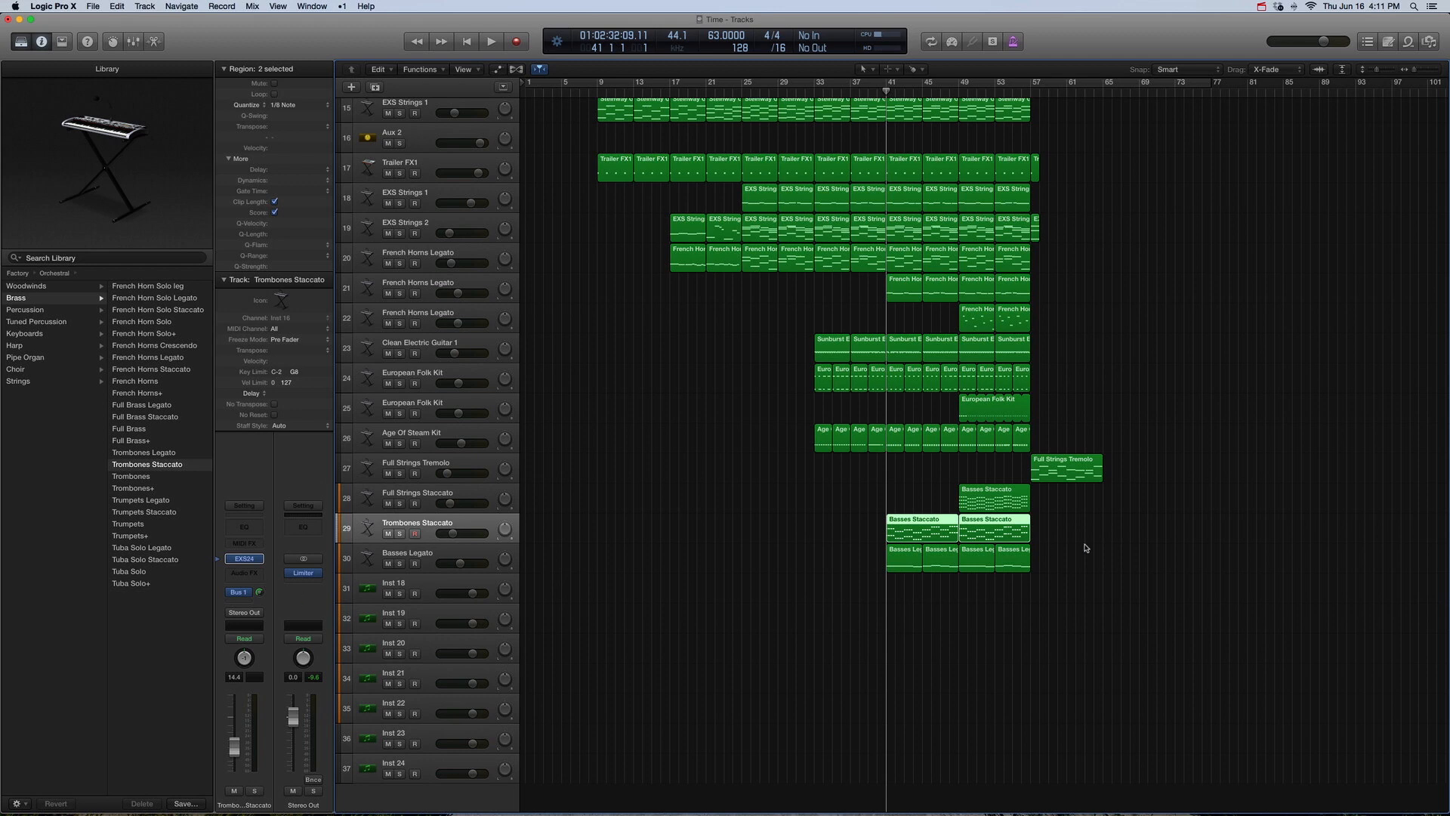
# Step: Solo the Trombones Staccato regions on track 29 and play them from bar 41 to about bar 42
pyautogui.hotkey('ctrl', 's')
pyautogui.press('space')
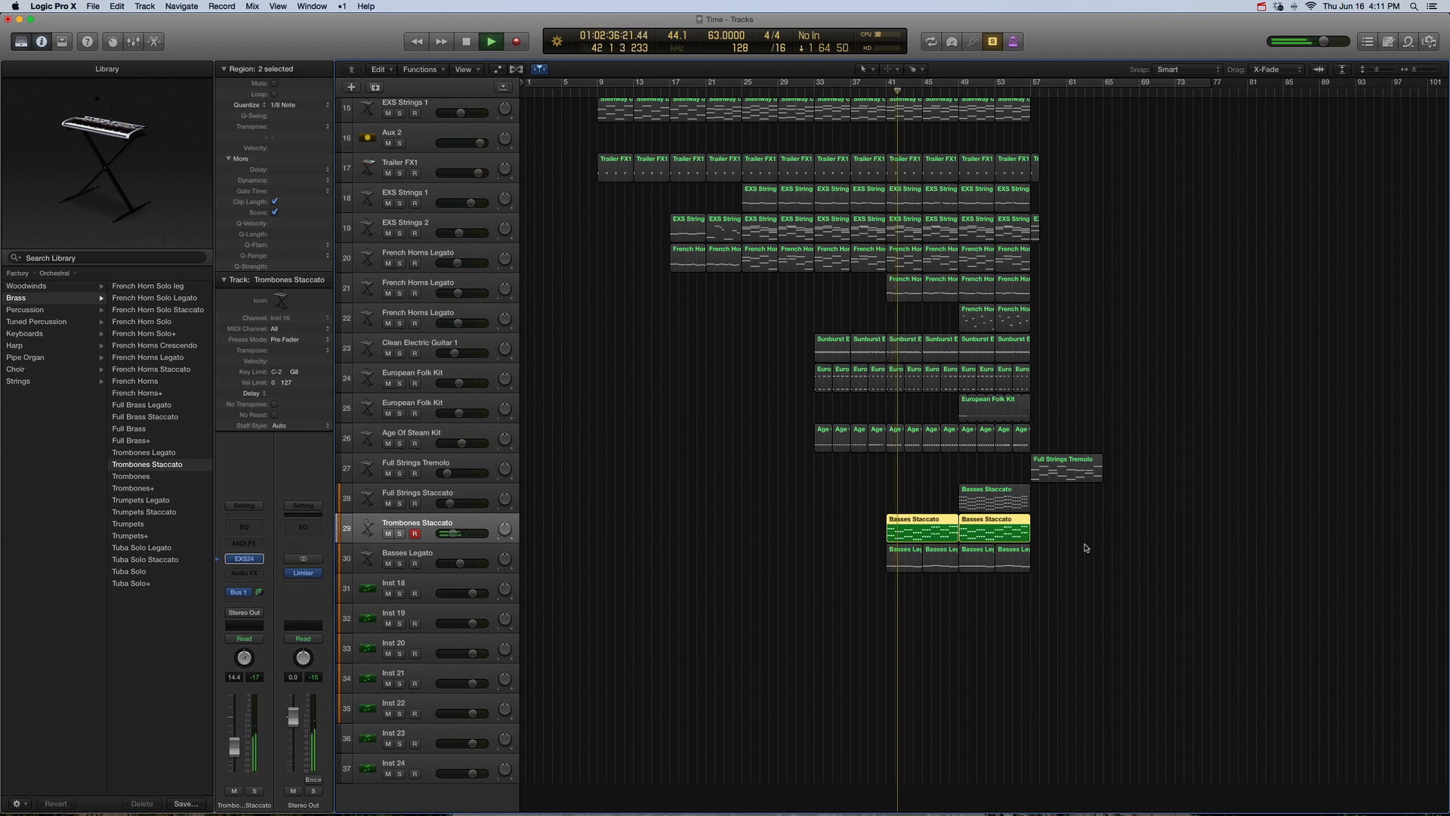
pyautogui.press('space')
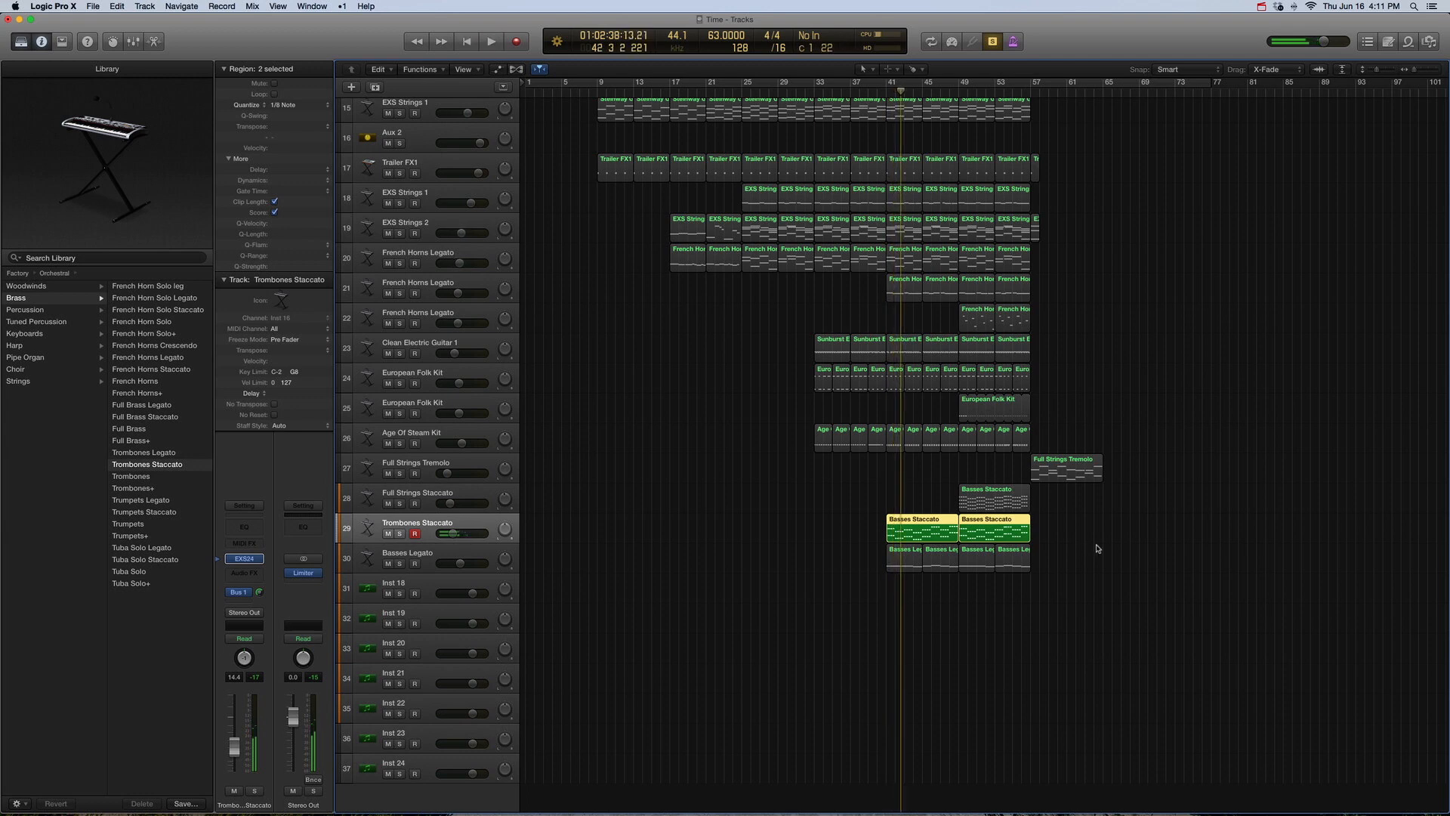
# Step: Select the regions of tracks 21 to 30, play them soloed from bar 41 to about bar 42, and turn Solo off
pyautogui.moveTo(1098, 600); pyautogui.dragTo(788, 302)
pyautogui.press('space')
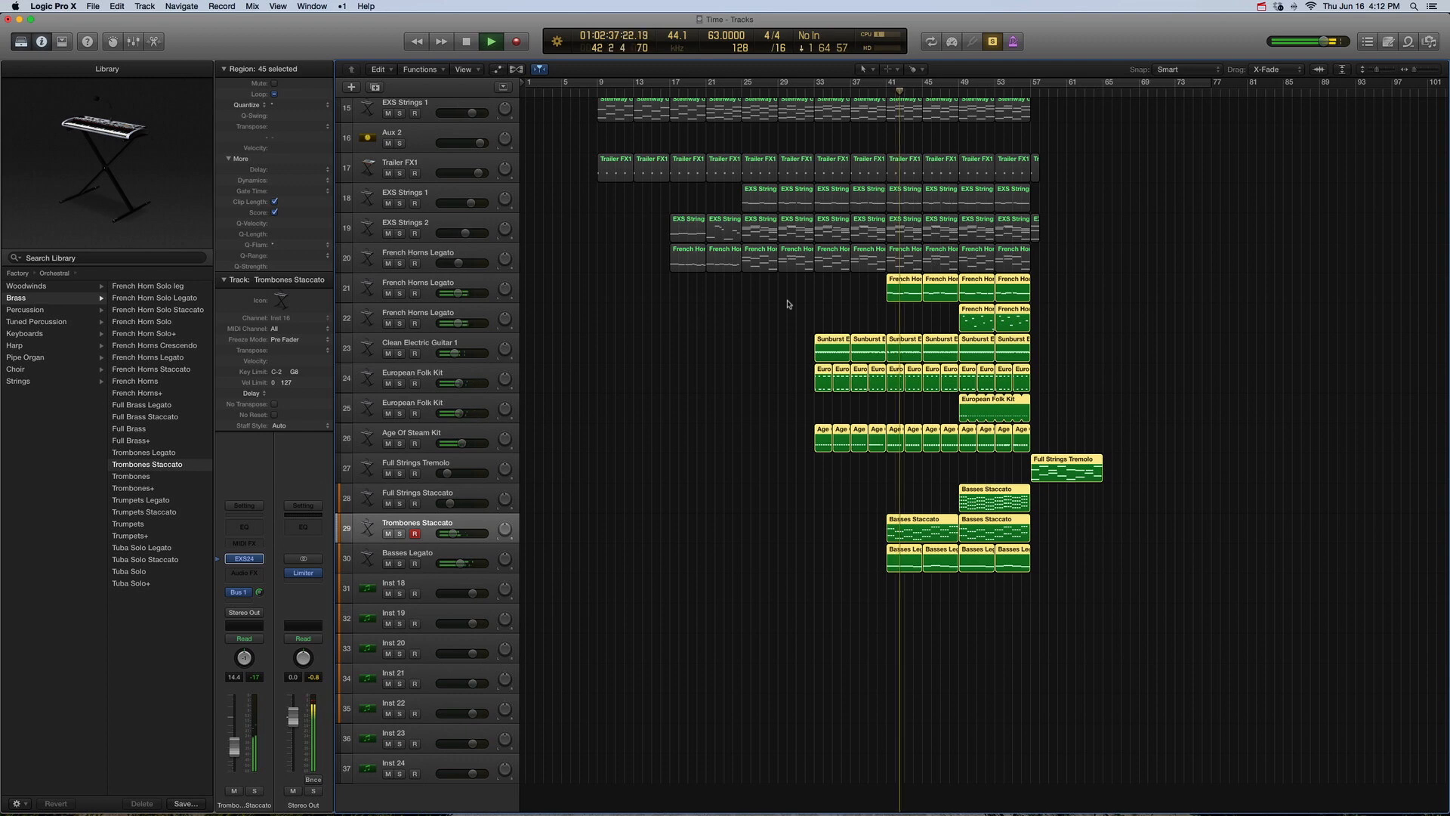
pyautogui.press('space')
pyautogui.press('super+a')
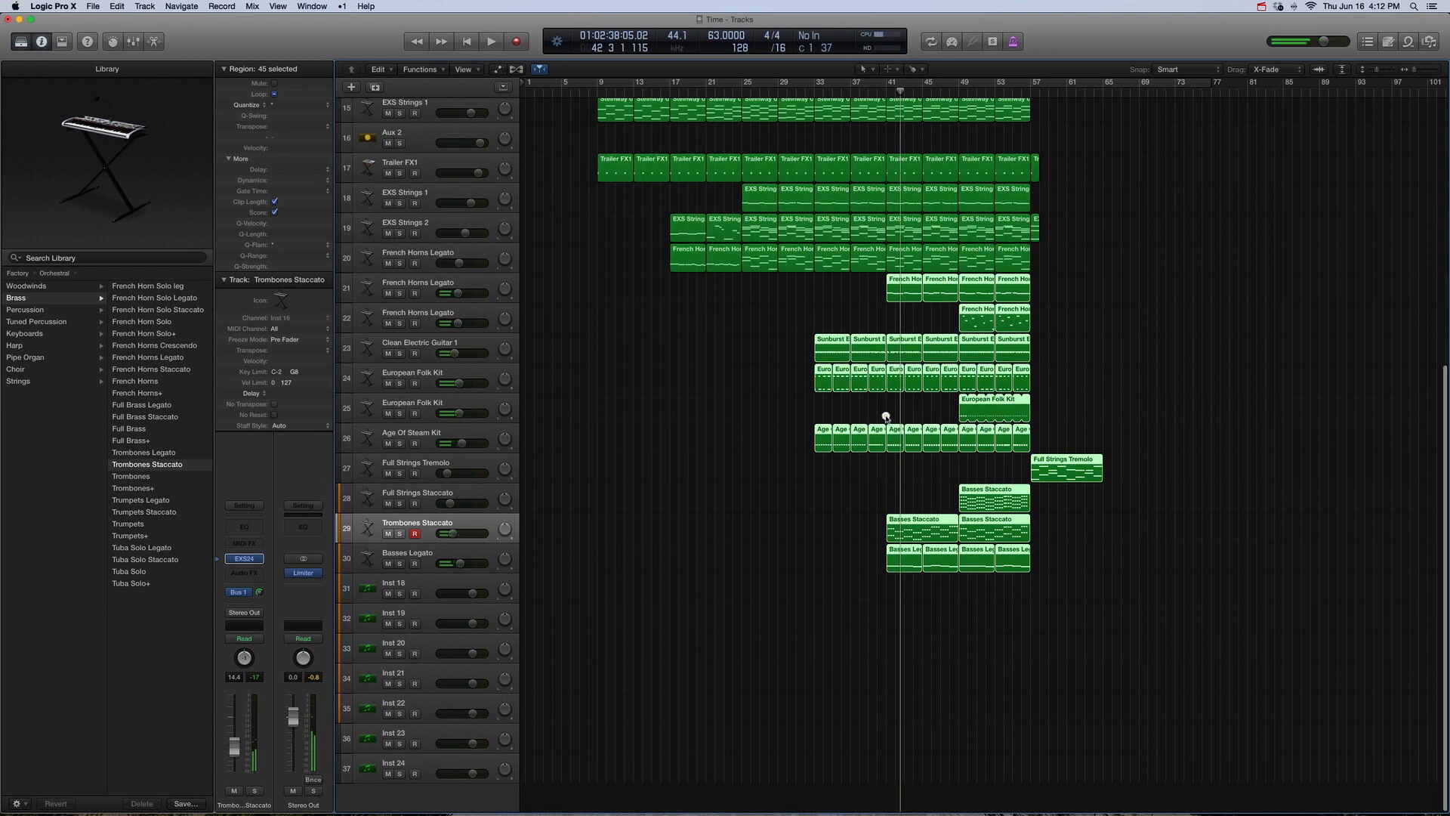
# Step: Play only the Age Of Steam Kit regions of bars 41 to 48 and the first Trombones Staccato region, soloed, from bar 41
pyautogui.moveTo(886, 417); pyautogui.dragTo(949, 528)
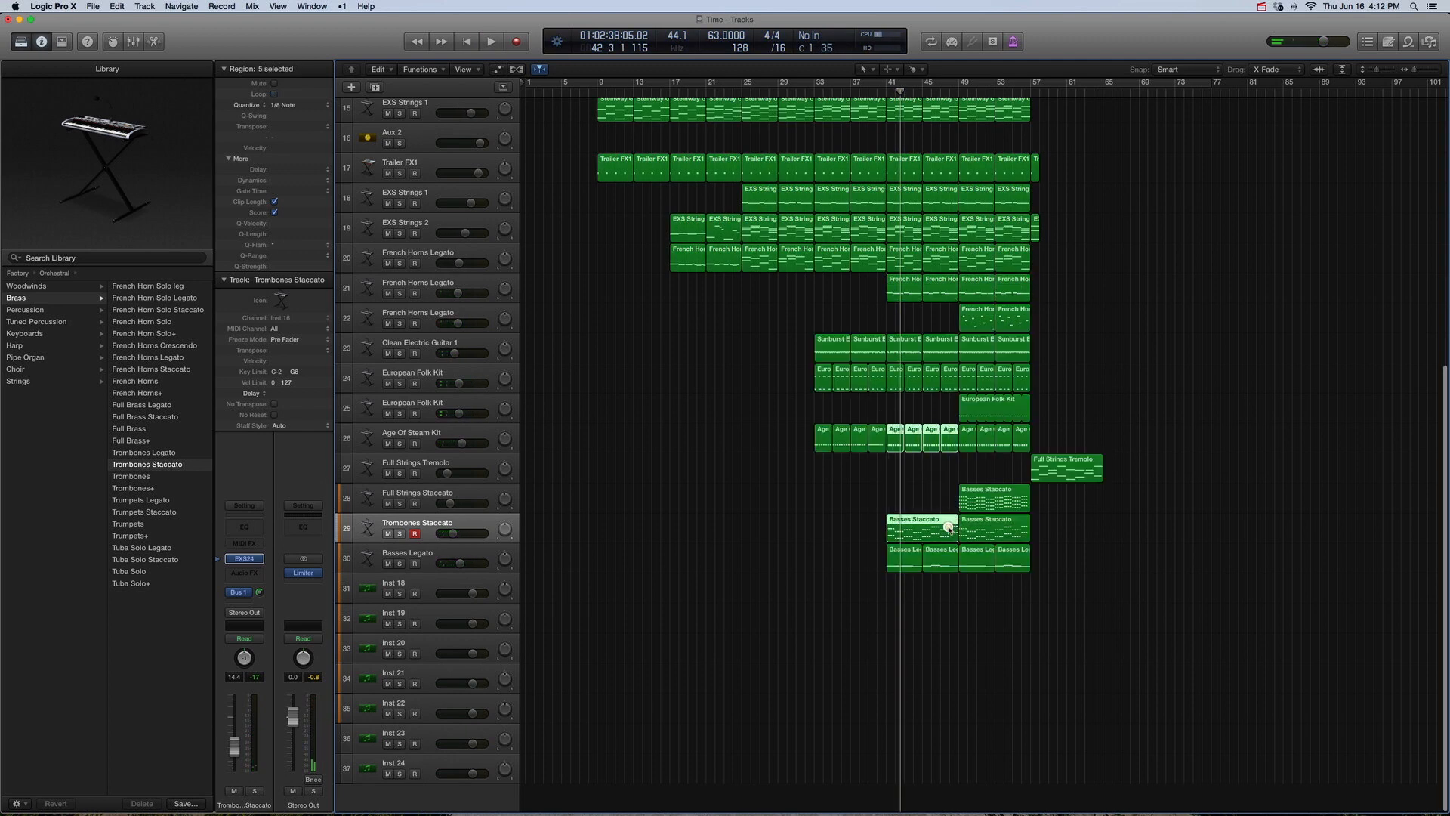
pyautogui.hotkey('ctrl', 's')
pyautogui.hotkey('shift', 'space')
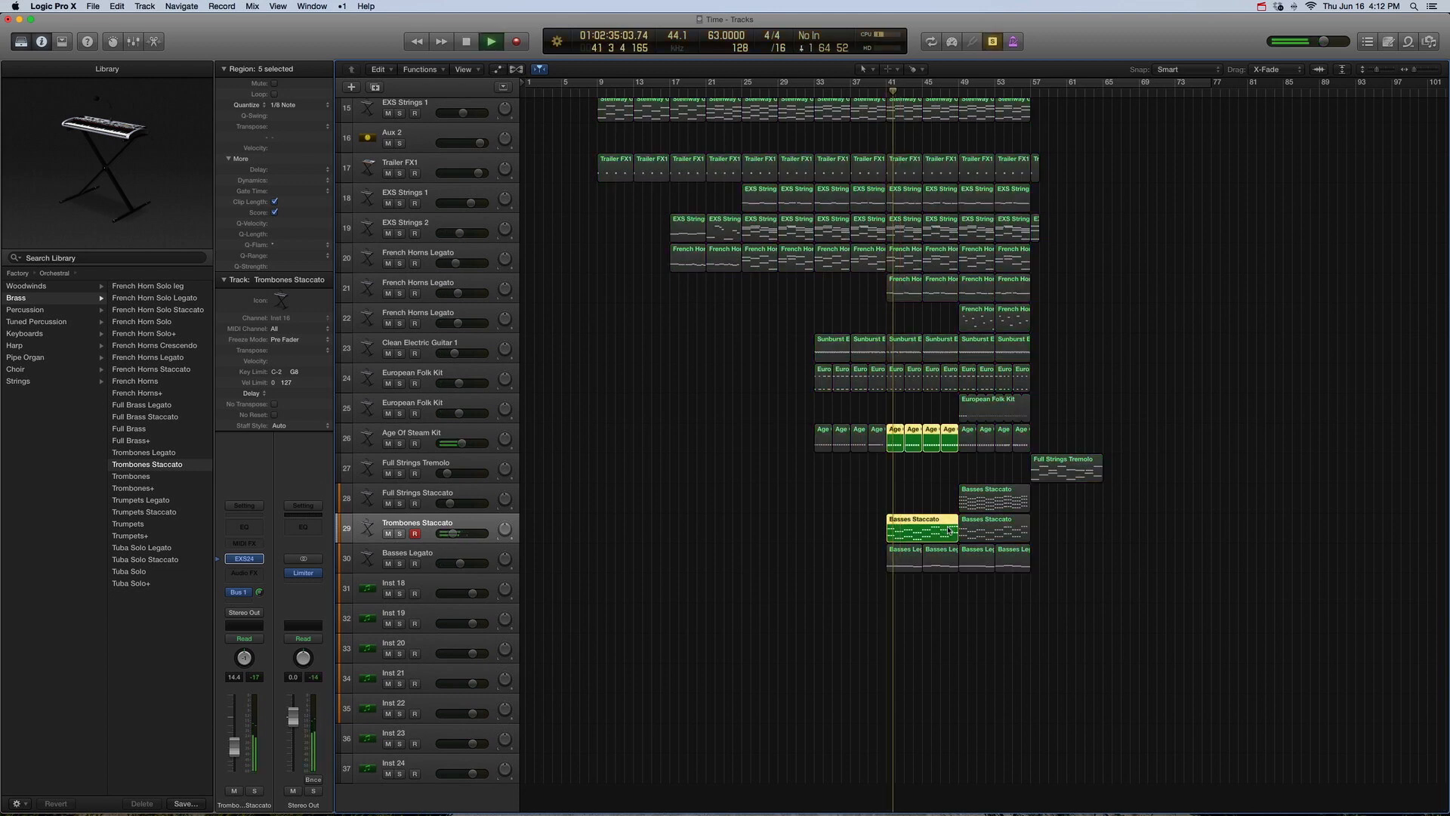
pyautogui.press('space')
pyautogui.hotkey('ctrl', 's')
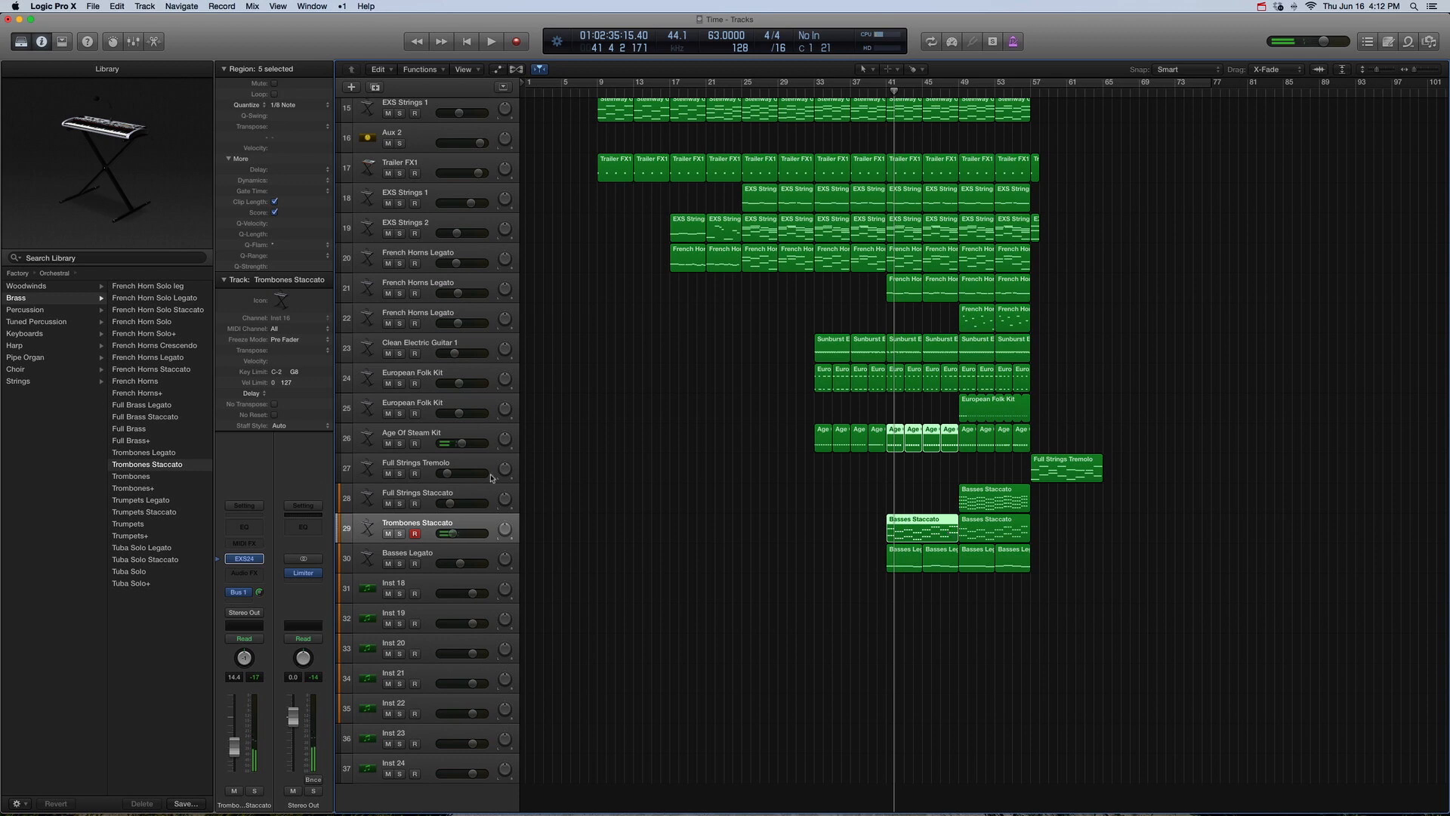
# Step: Select the Full Strings Staccato track 28, move the playhead to bar 49 and show its EXS24 patch in the Library
pyautogui.click(430, 494)
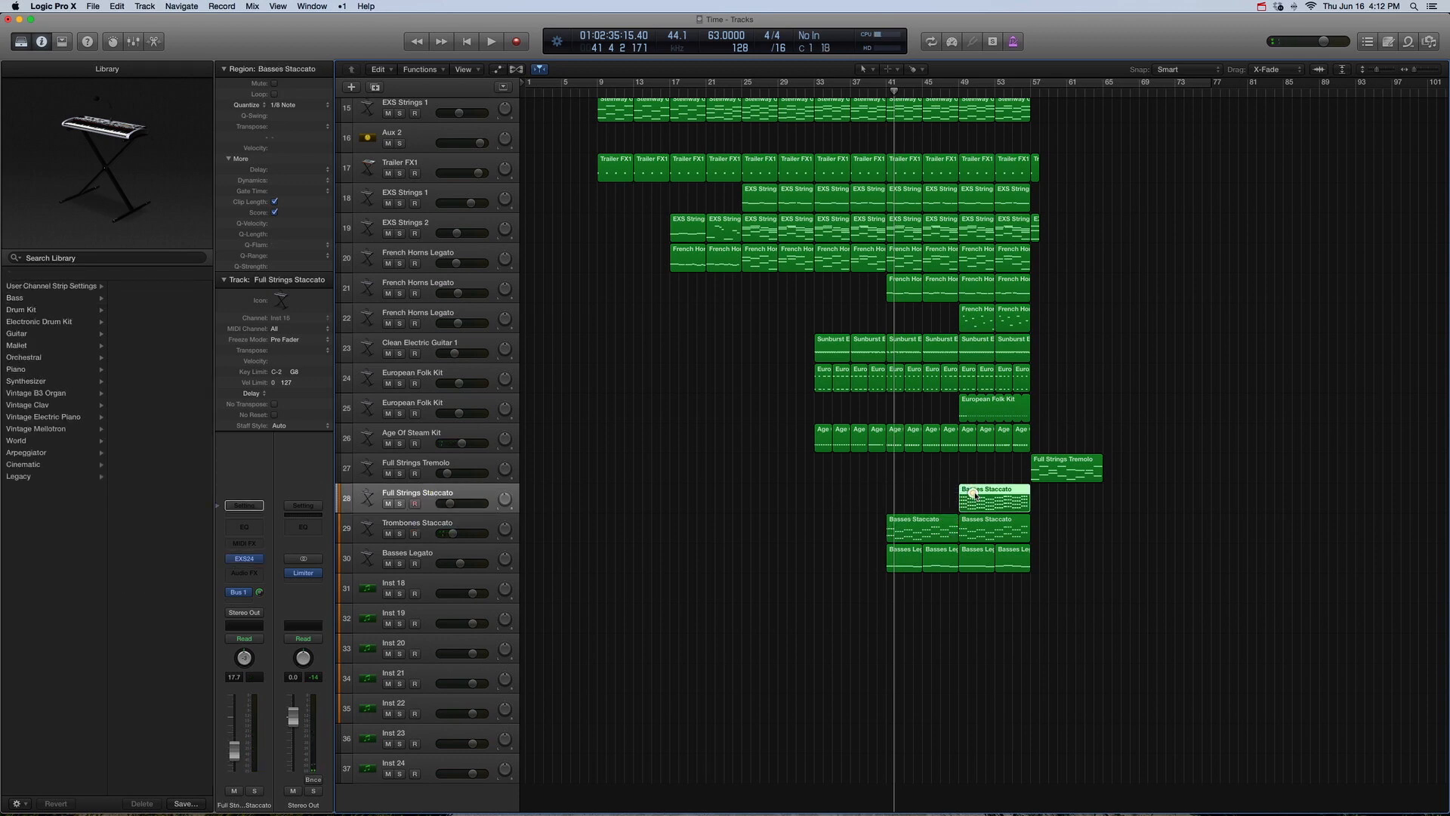
pyautogui.press('.')
pyautogui.press('.')
pyautogui.press('.')
pyautogui.press('.')
pyautogui.press('.')
pyautogui.press('.')
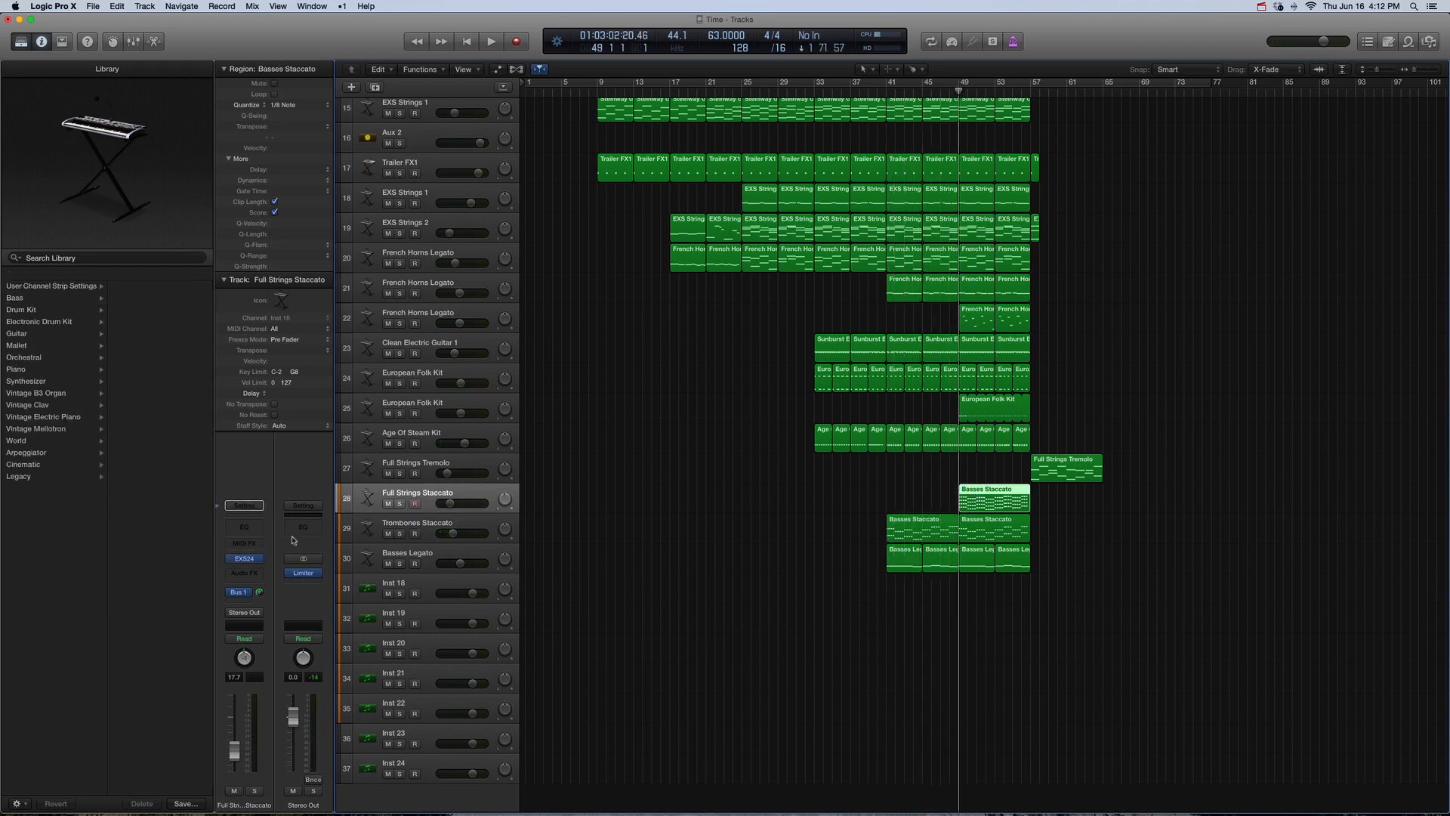
pyautogui.click(220, 561)
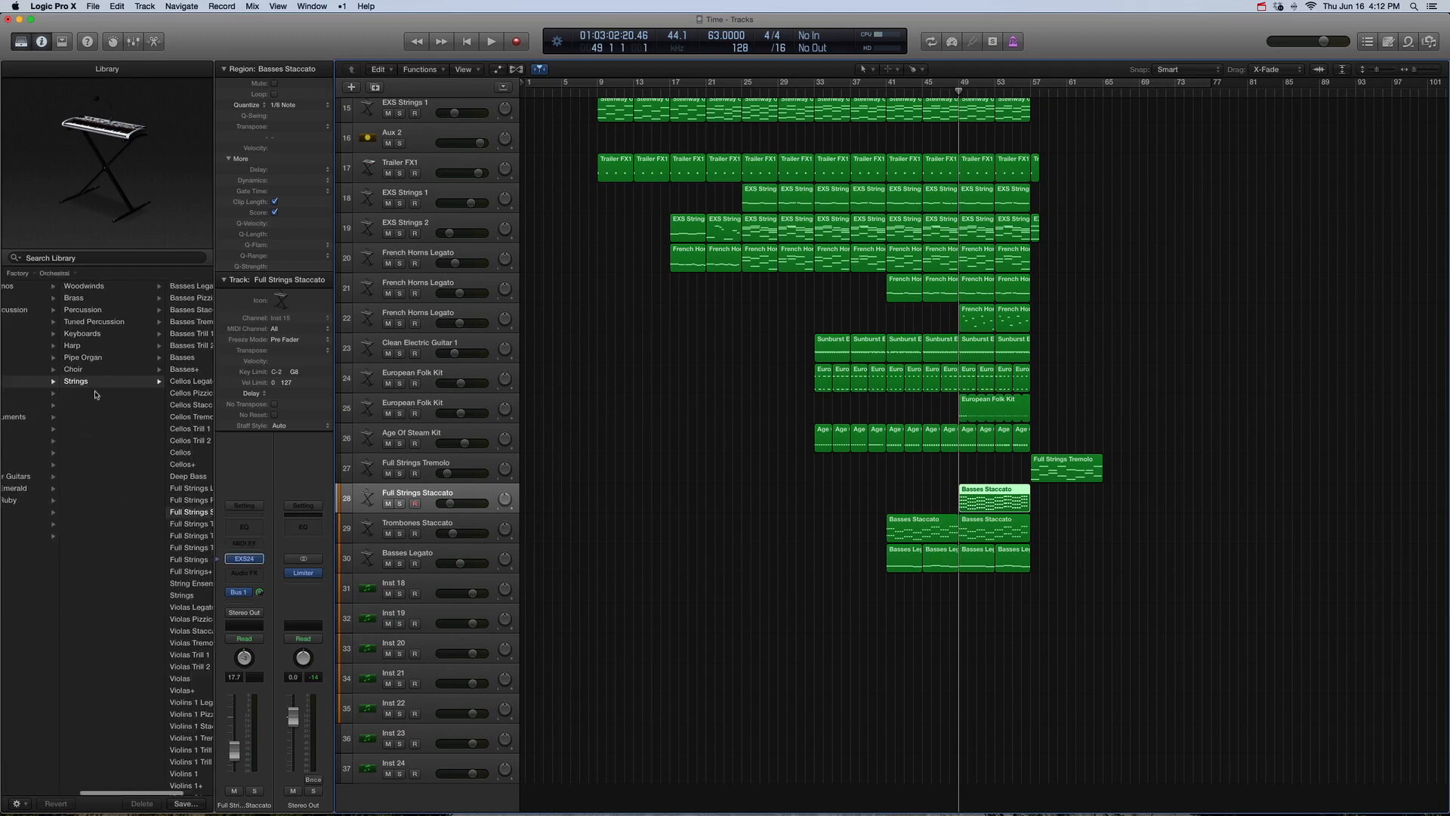
# Step: Open the Basses Staccato region of track 28 in the Piano Roll and play it soloed from bar 49 to bar 50
pyautogui.doubleClick(978, 489)
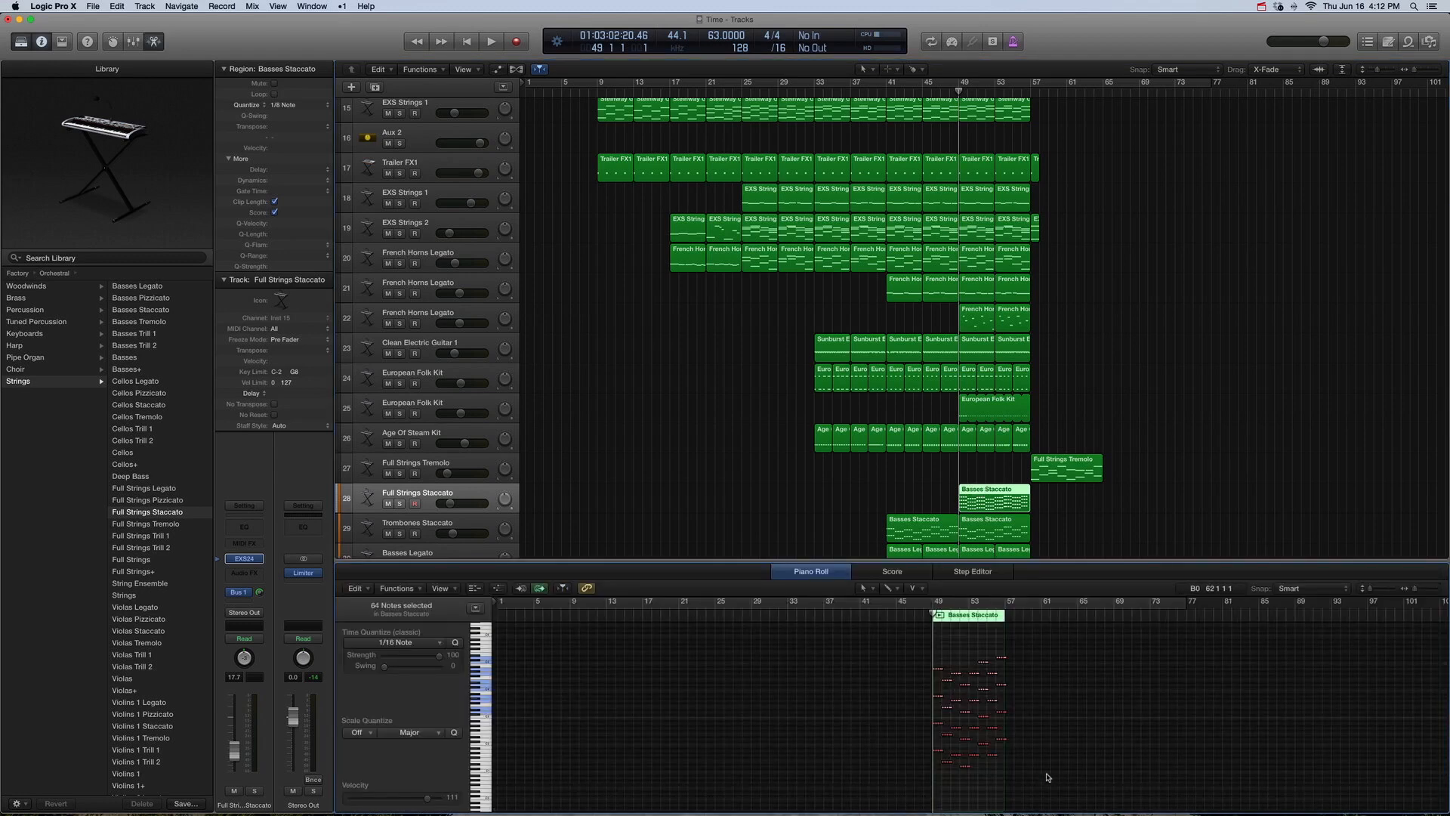
pyautogui.hotkey('ctrl', 's')
pyautogui.press('space')
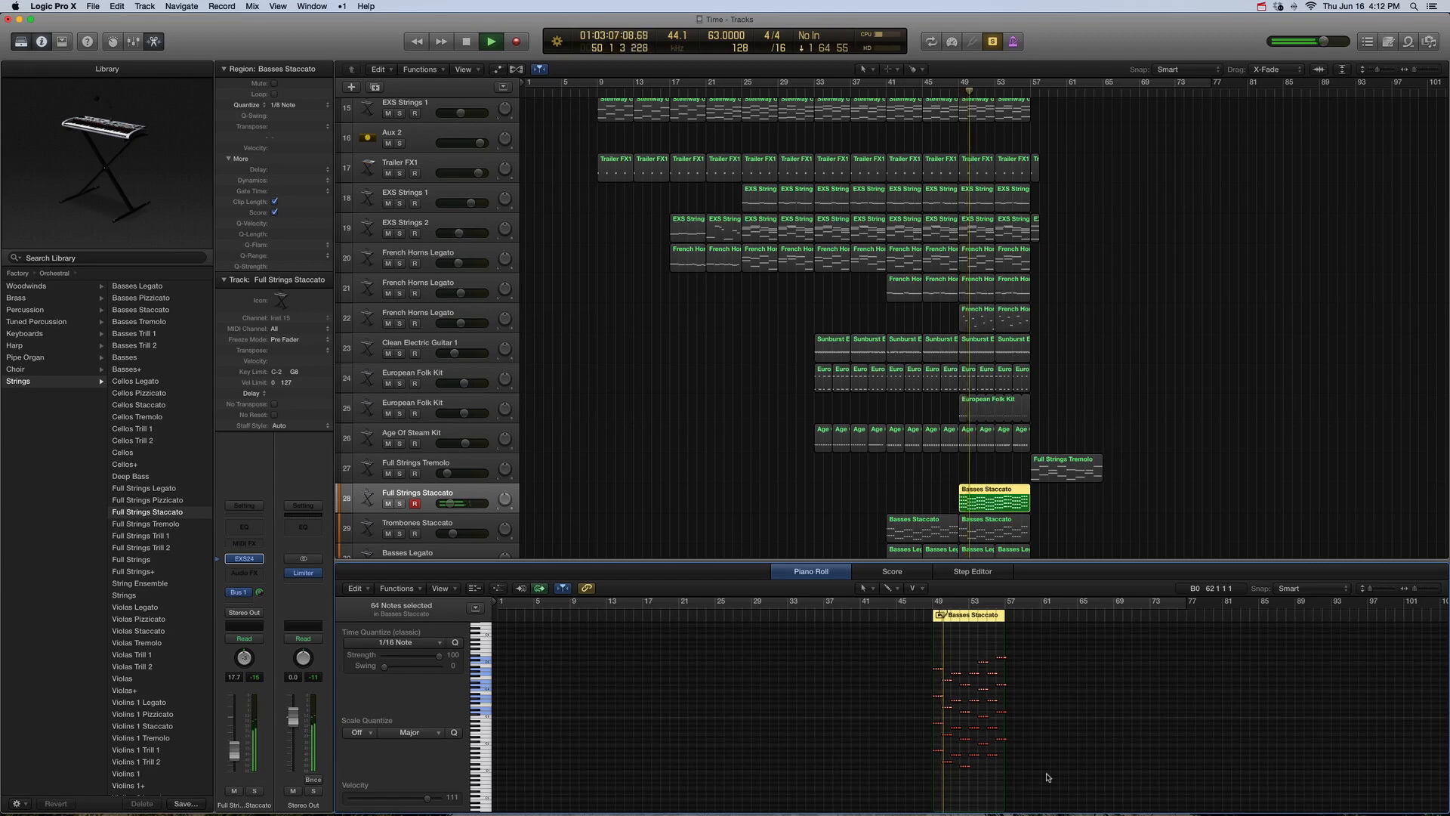
pyautogui.press('space')
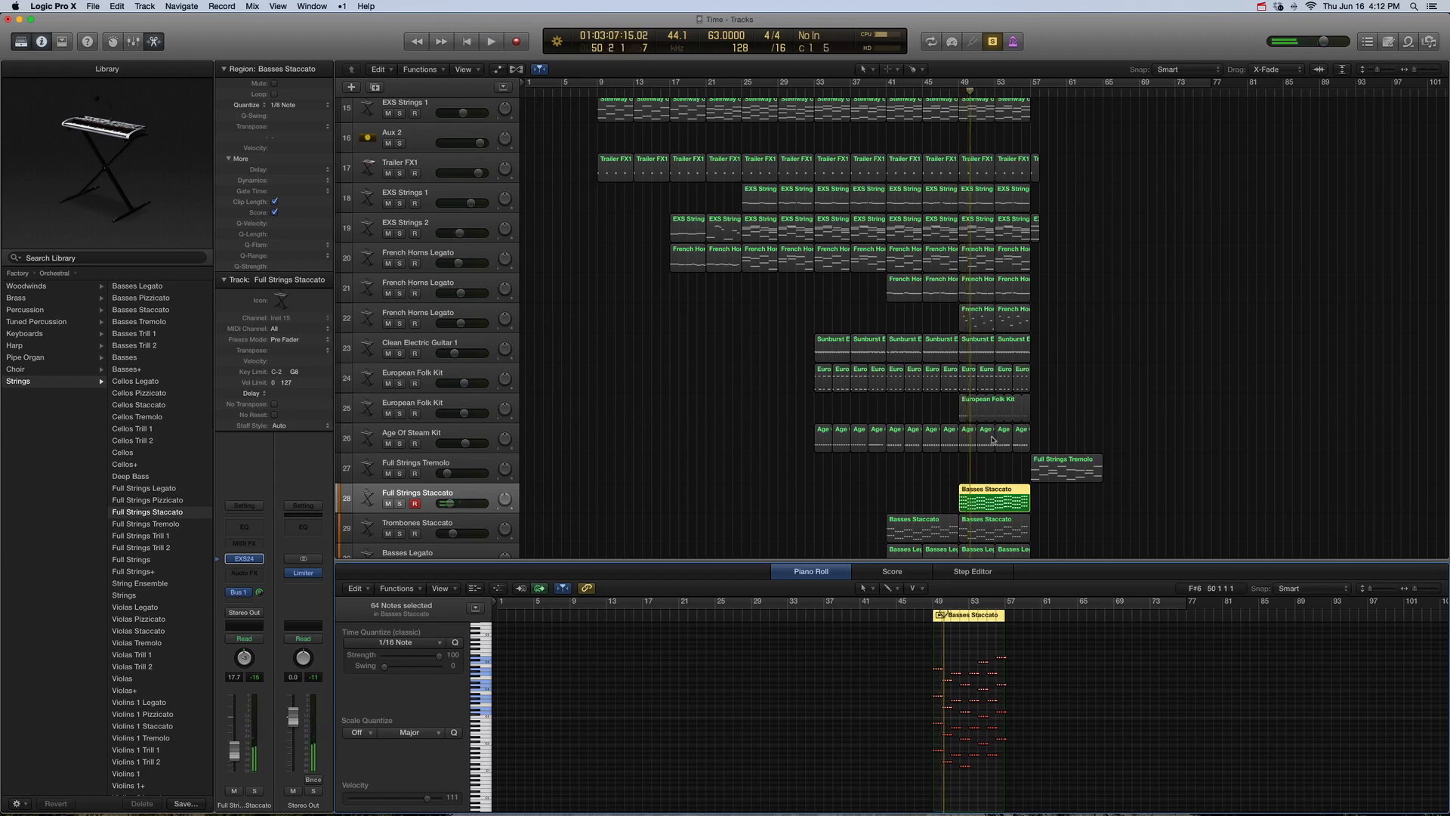
# Step: Select the regions of tracks 22 to 30 from about bar 41 onward and play them soloed briefly within bar 50
pyautogui.scroll(-3, 995, 443)
pyautogui.moveTo(1109, 515); pyautogui.dragTo(905, 244)
pyautogui.press('space')
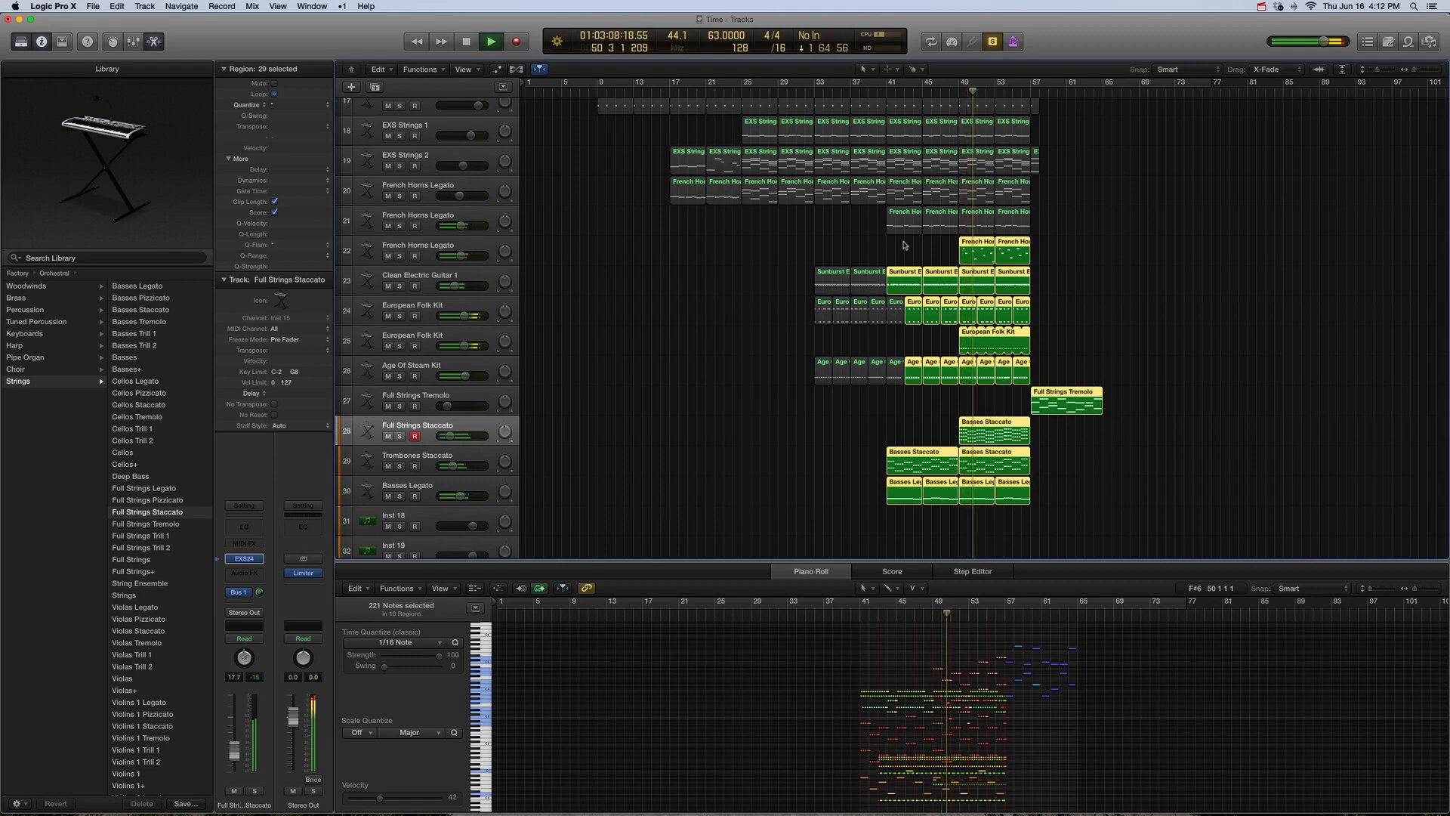
pyautogui.press('space')
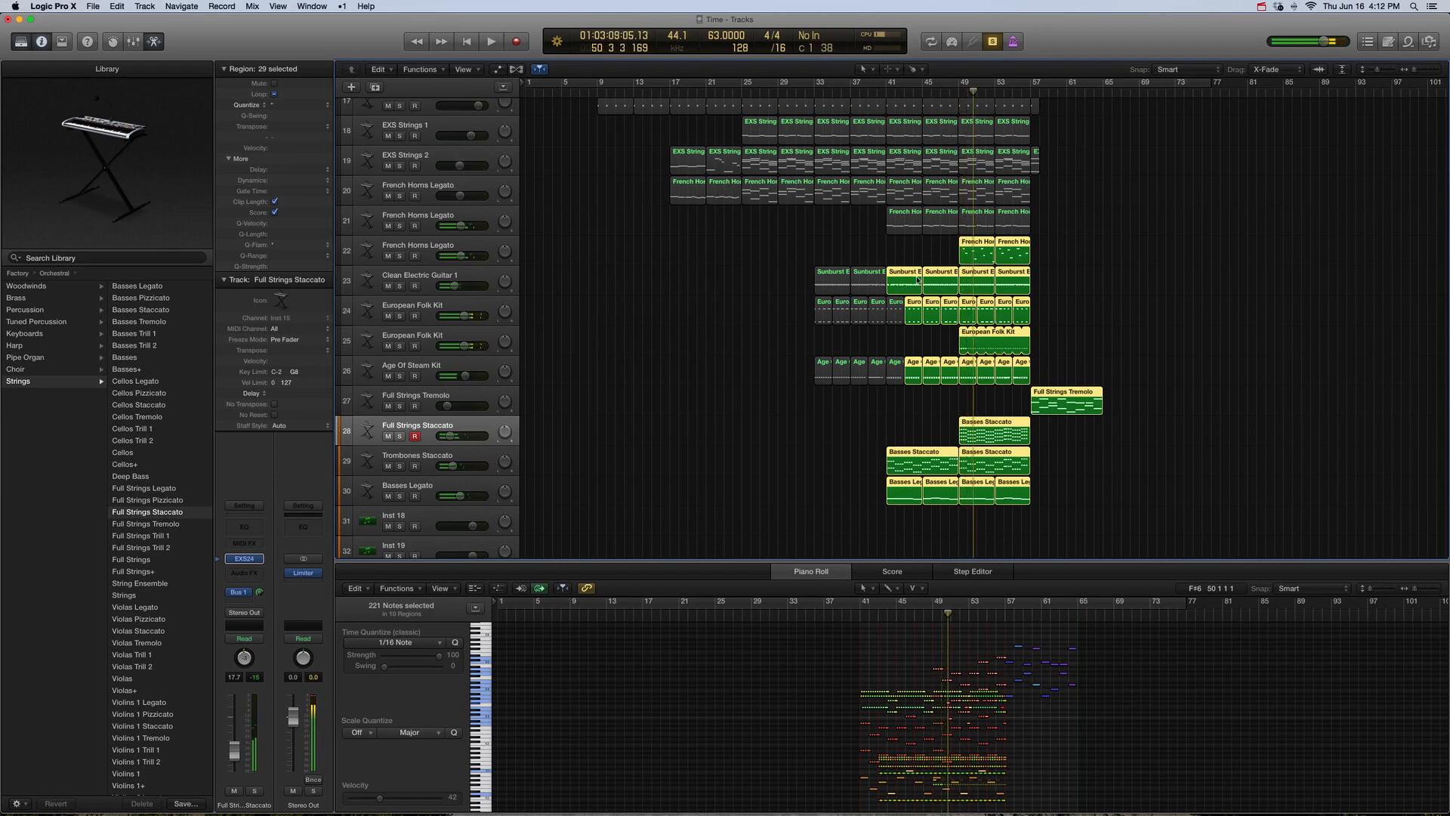
# Step: Select European Folk Kit track 25, play it soloed from bar 49 to about bar 51, and turn Solo off
pyautogui.click(427, 335)
pyautogui.click(432, 301)
pyautogui.click(431, 335)
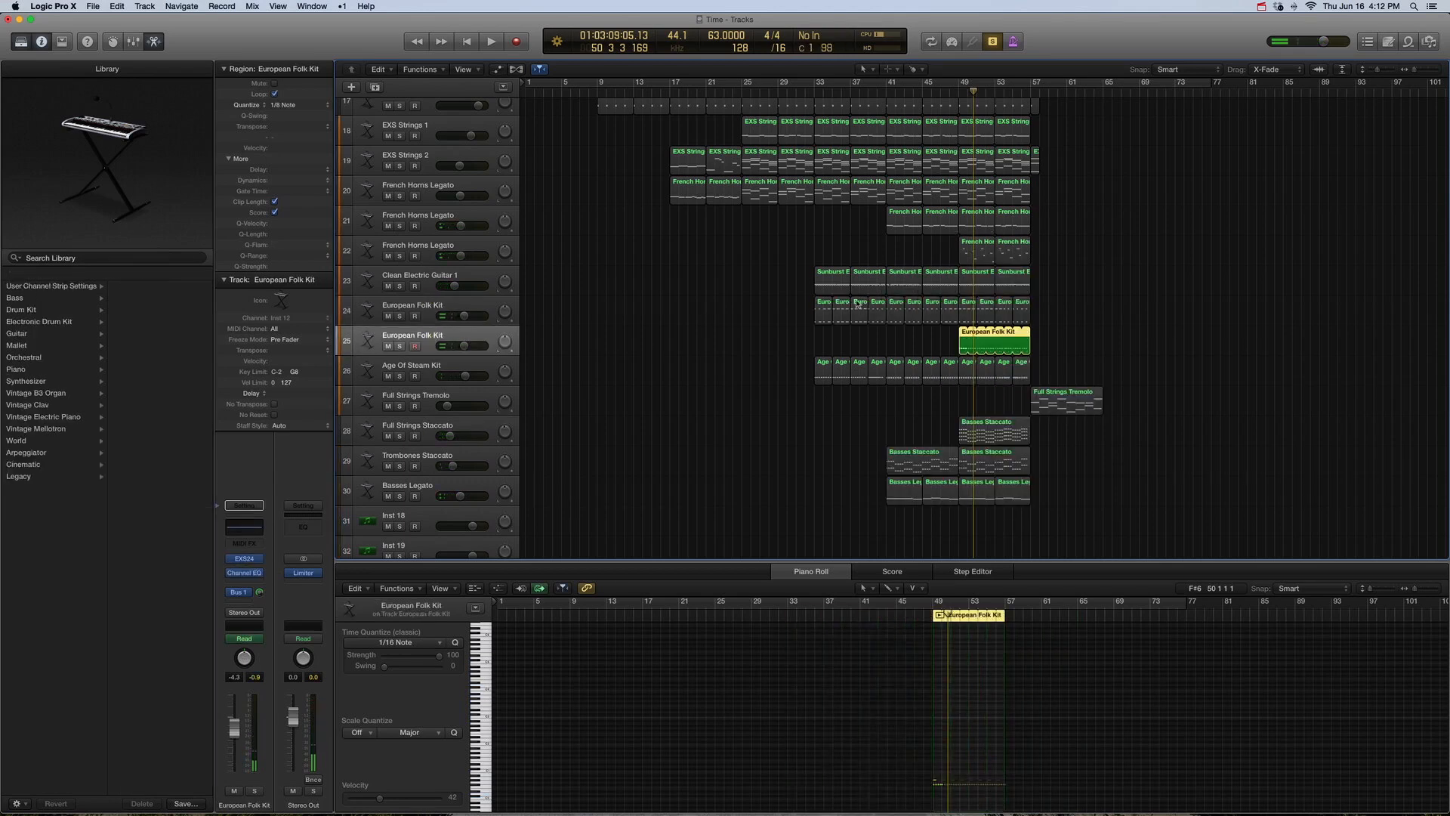
pyautogui.hotkey('shift', 'Return')
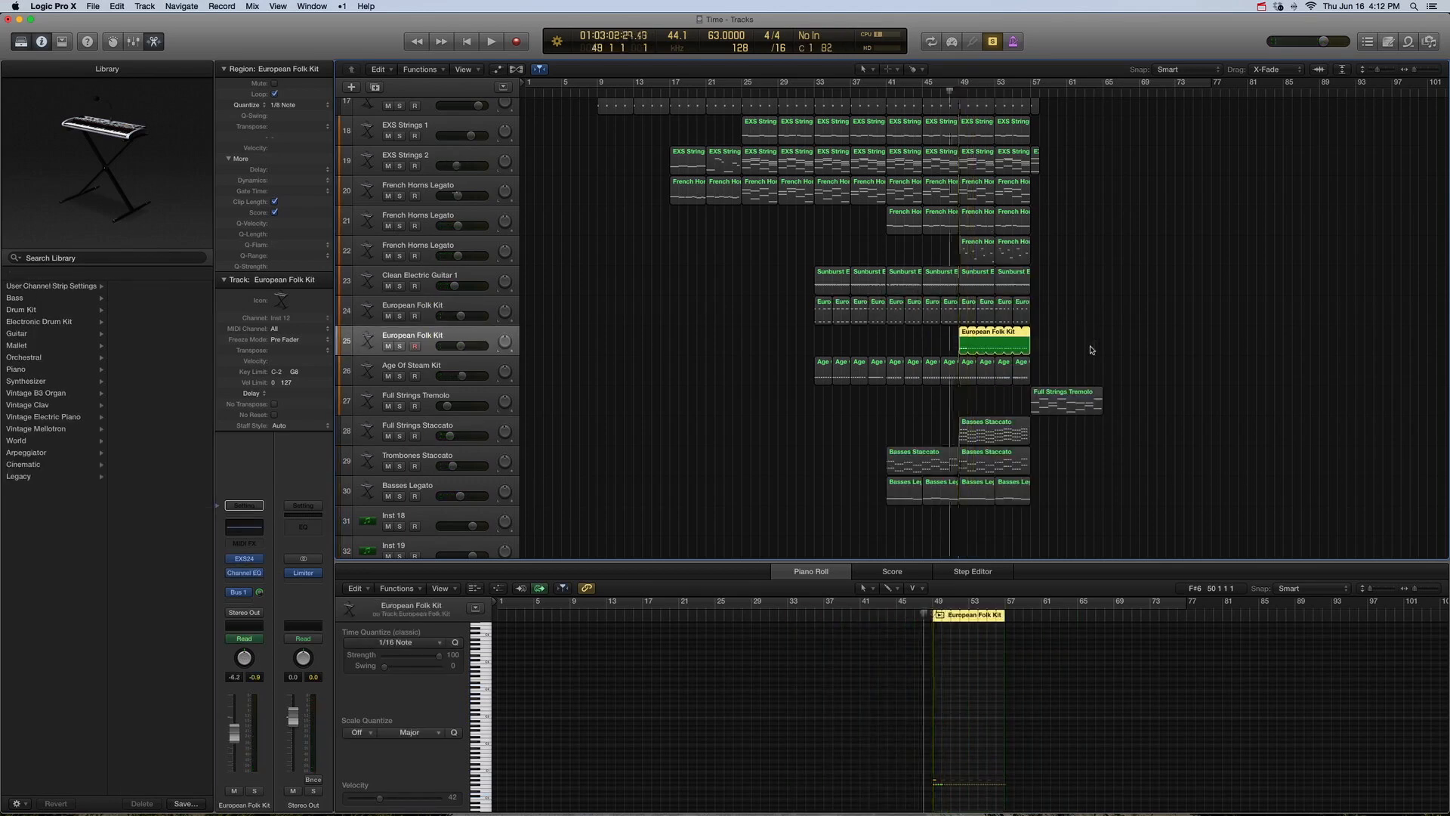
pyautogui.press('space')
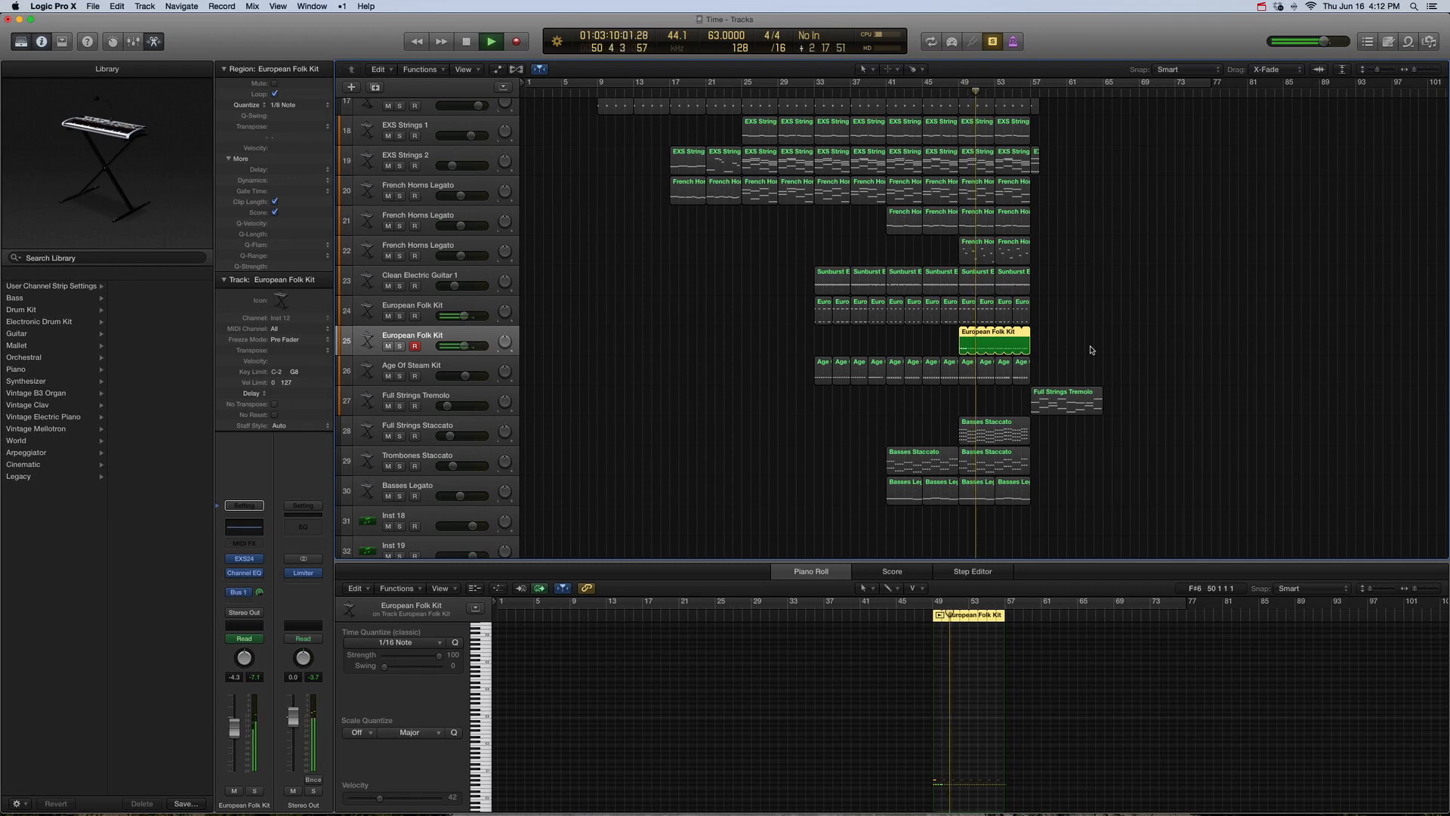
pyautogui.press('space')
pyautogui.click(1091, 349)
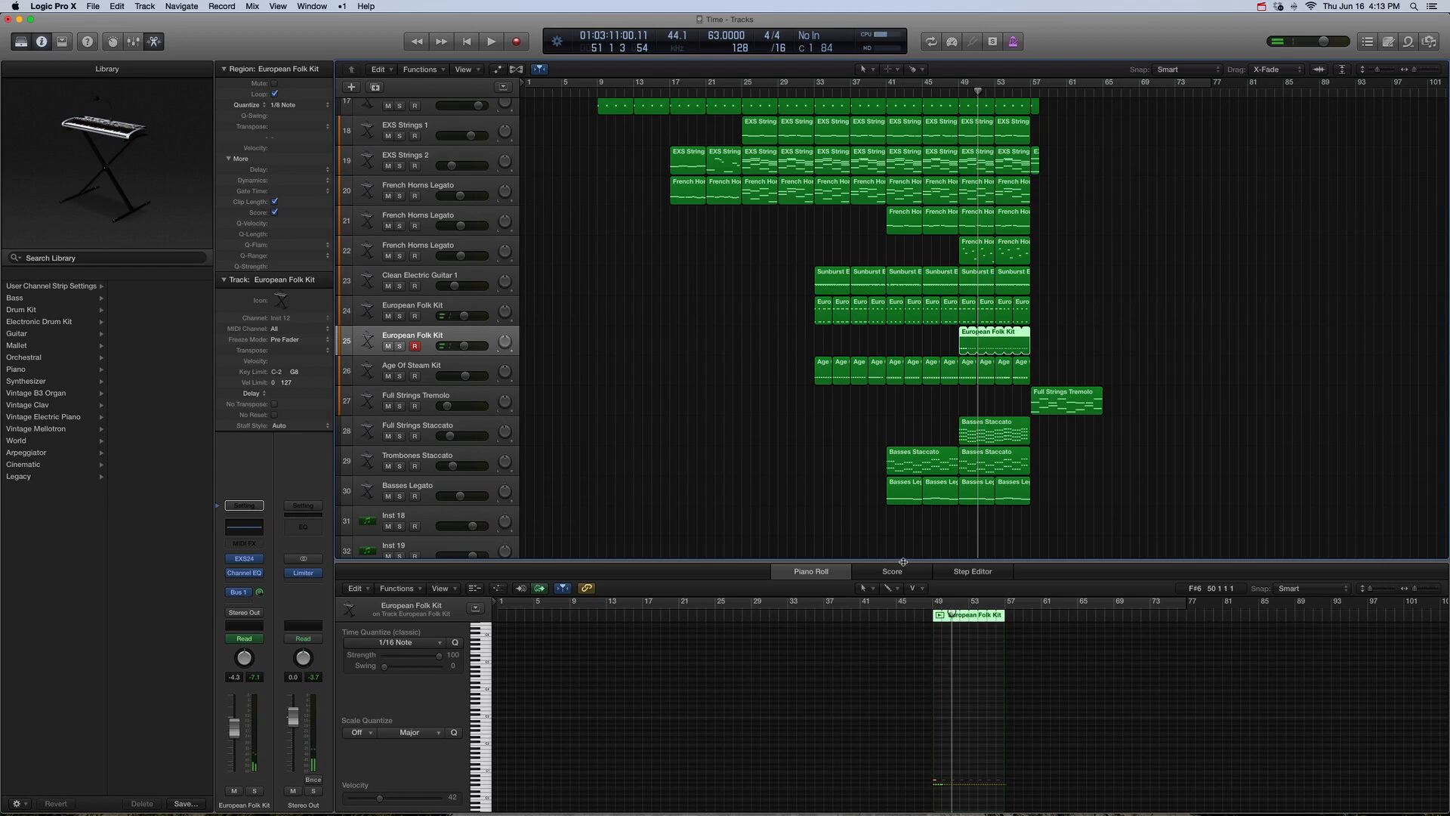
# Step: Close the Piano Roll and solo only the Aurora Over Gjogursvatn region on track 14 that ends at bar 57
pyautogui.moveTo(903, 562); pyautogui.dragTo(902, 801)
pyautogui.scroll(5, 1057, 403)
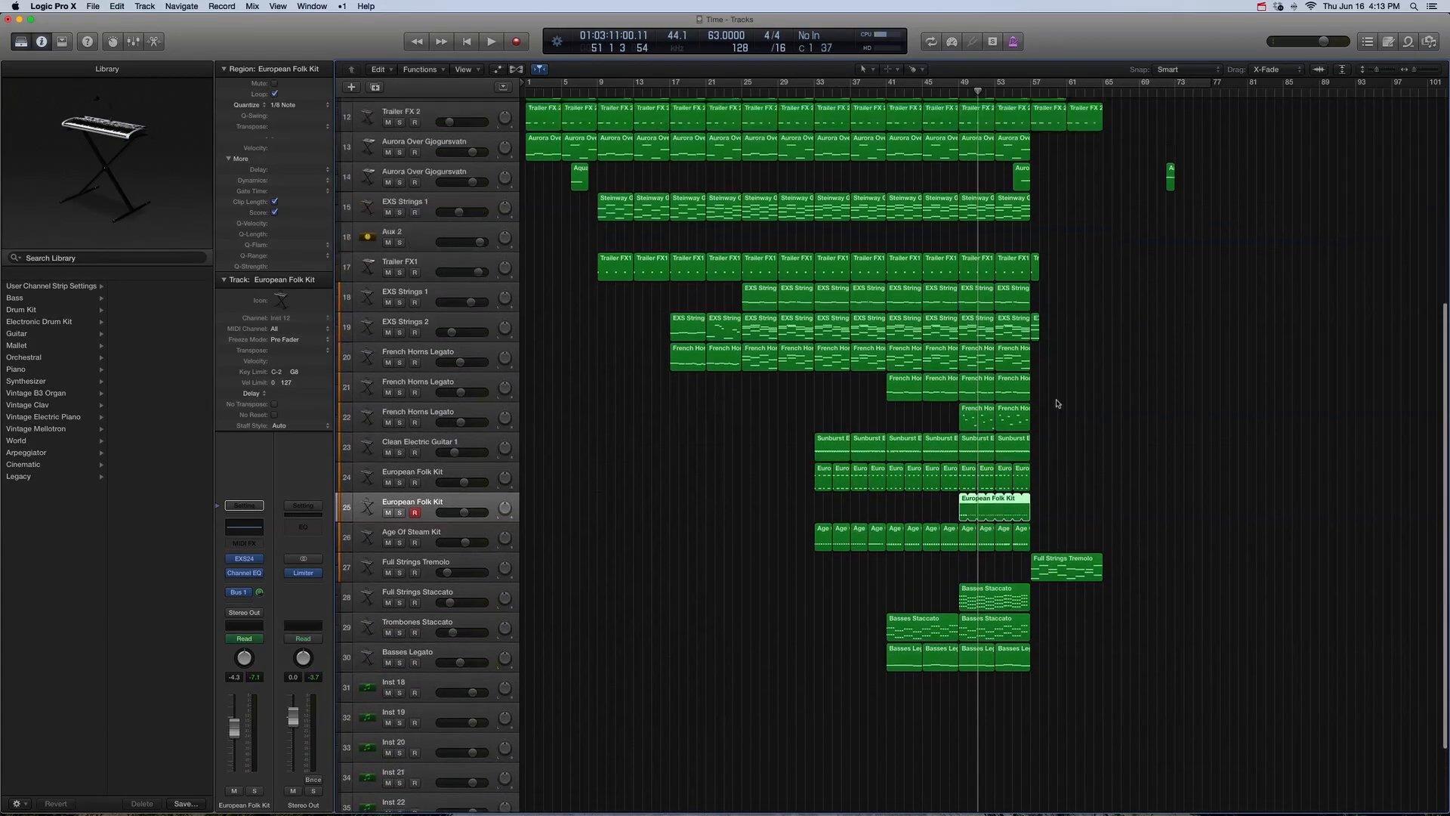
pyautogui.scroll(2, 1058, 404)
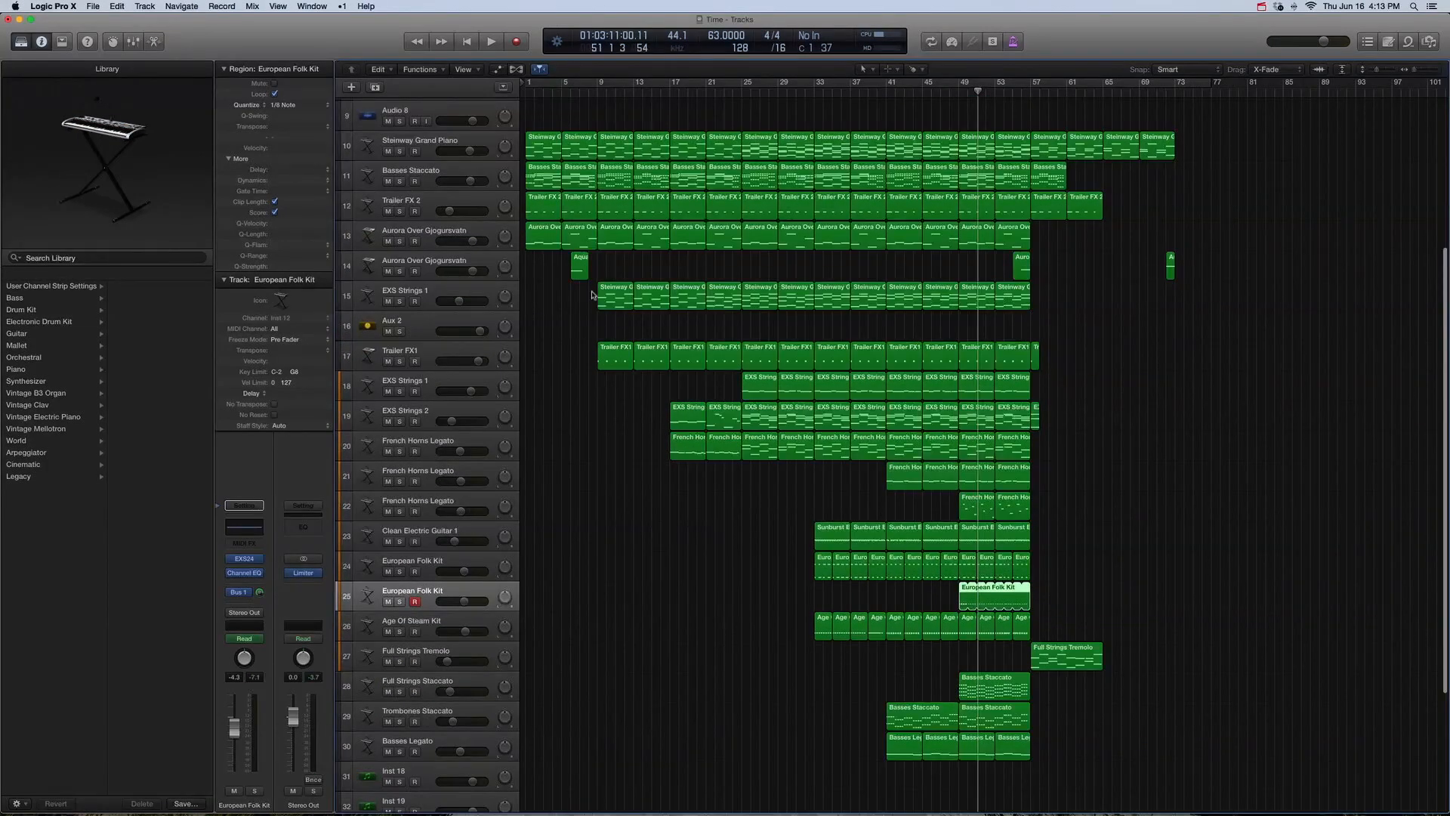
pyautogui.click(440, 257)
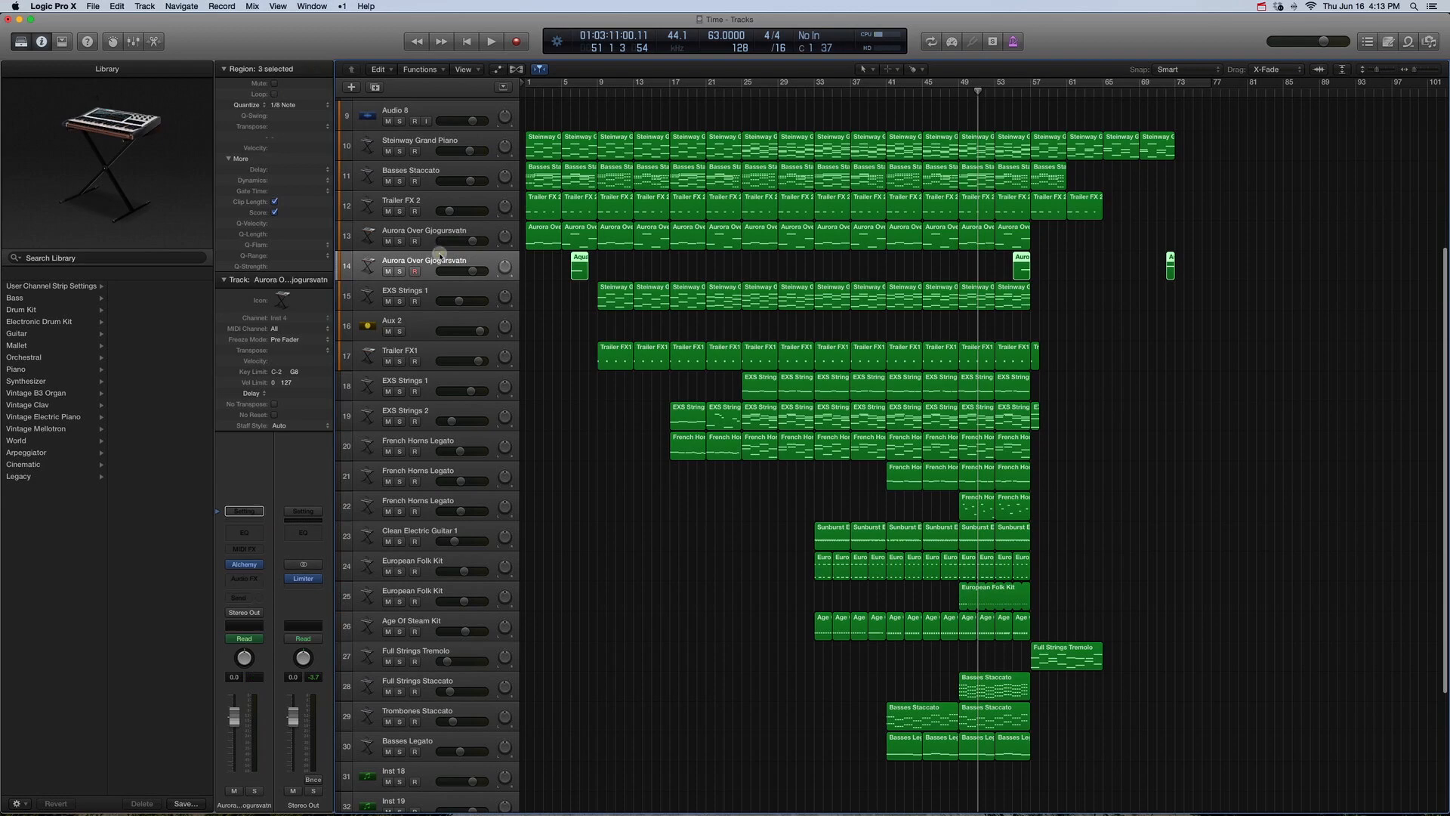
pyautogui.click(1021, 266)
pyautogui.moveTo(1110, 342); pyautogui.dragTo(993, 206)
pyautogui.hotkey('ctrl', 's')
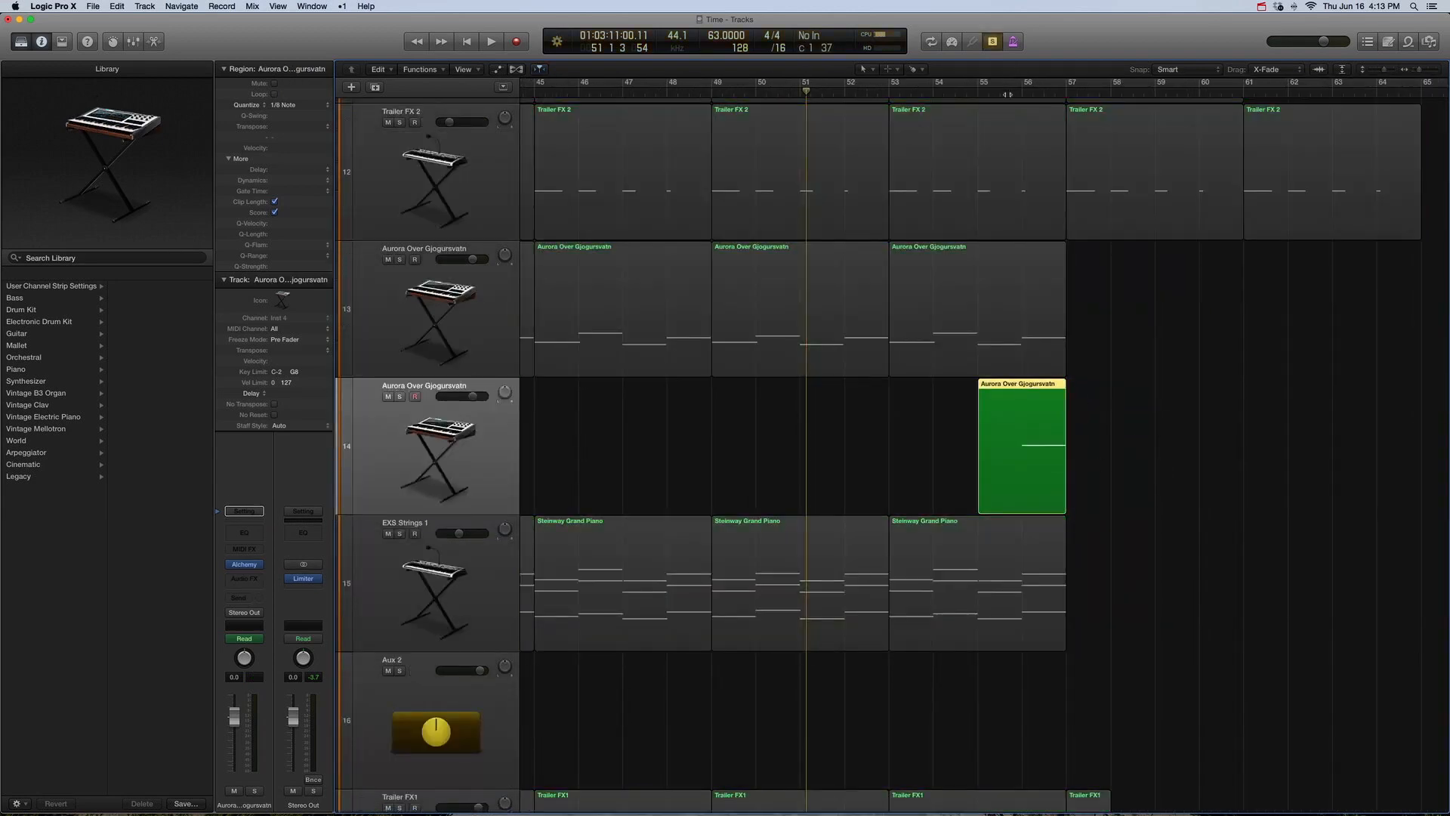
# Step: Play the soloed Aurora Over Gjogursvatn region from about bar 55 into bar 57 and turn Solo off
pyautogui.doubleClick(1007, 94)
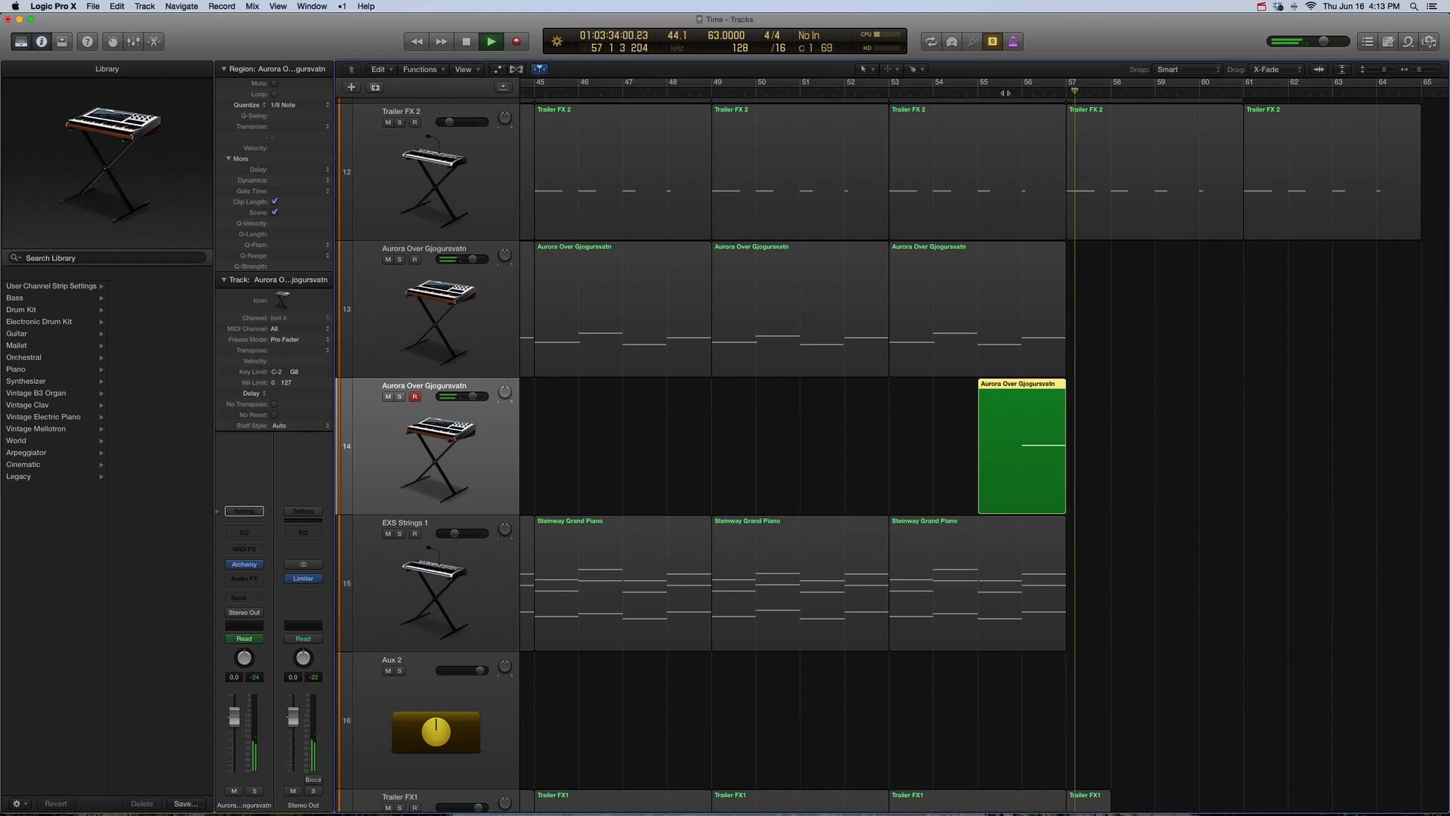
pyautogui.press('z')
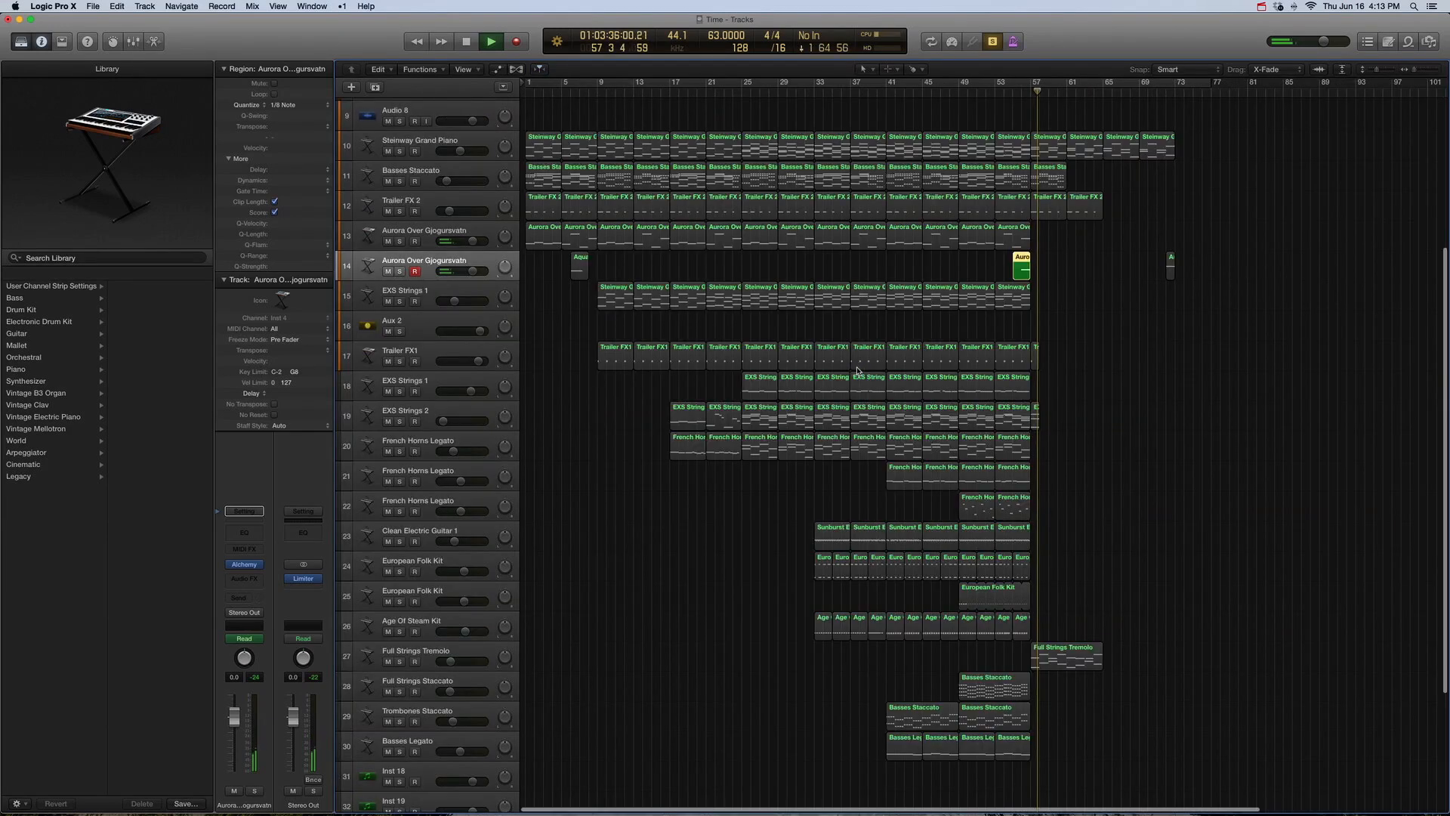
pyautogui.press('space')
pyautogui.hotkey('ctrl', 's')
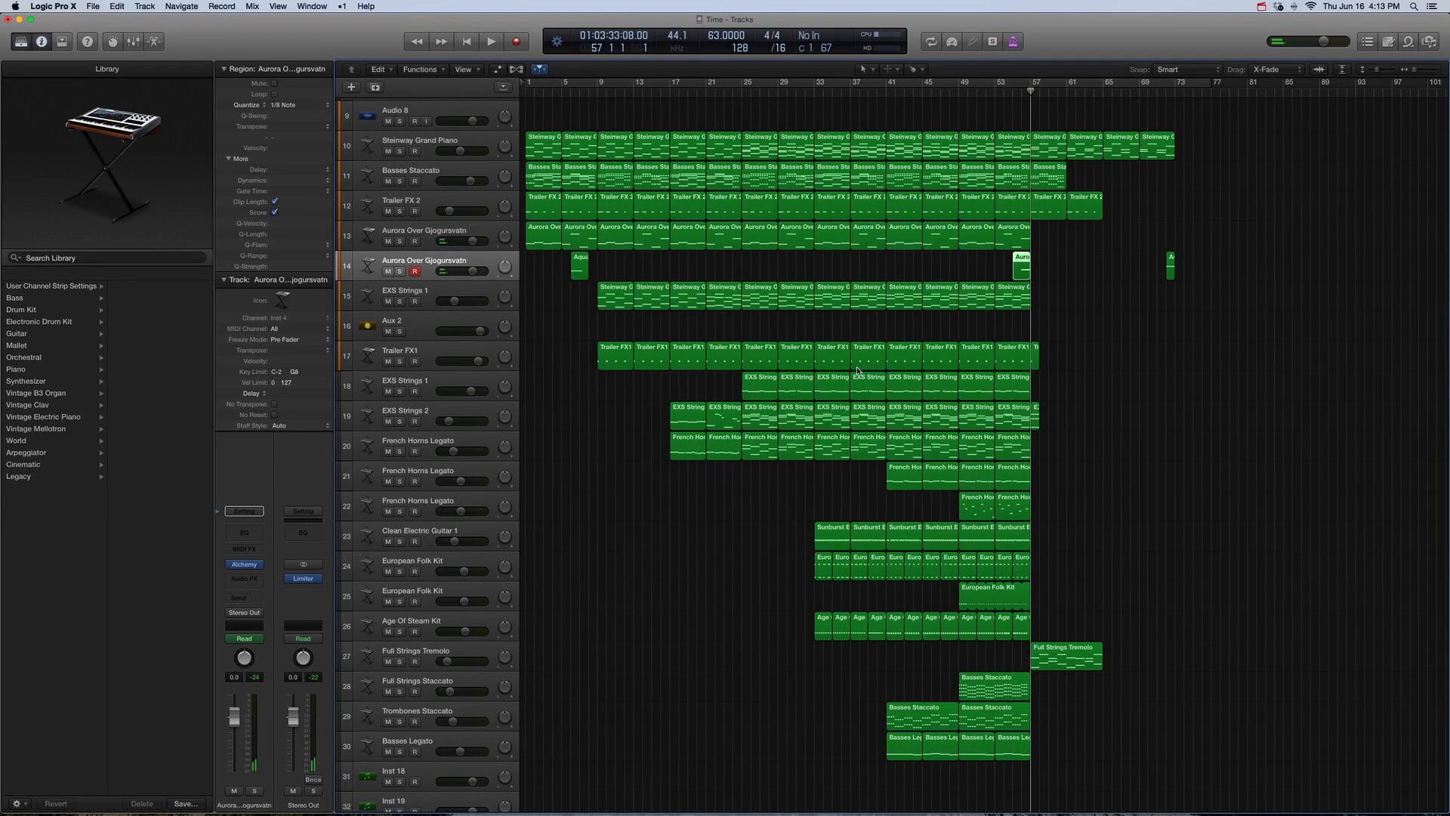
# Step: Show track automation, examine the volume fade after bar 57 on Basses Staccato track 11, and play the track soloed from bar 57 to bar 59
pyautogui.scroll(-1, 883, 242)
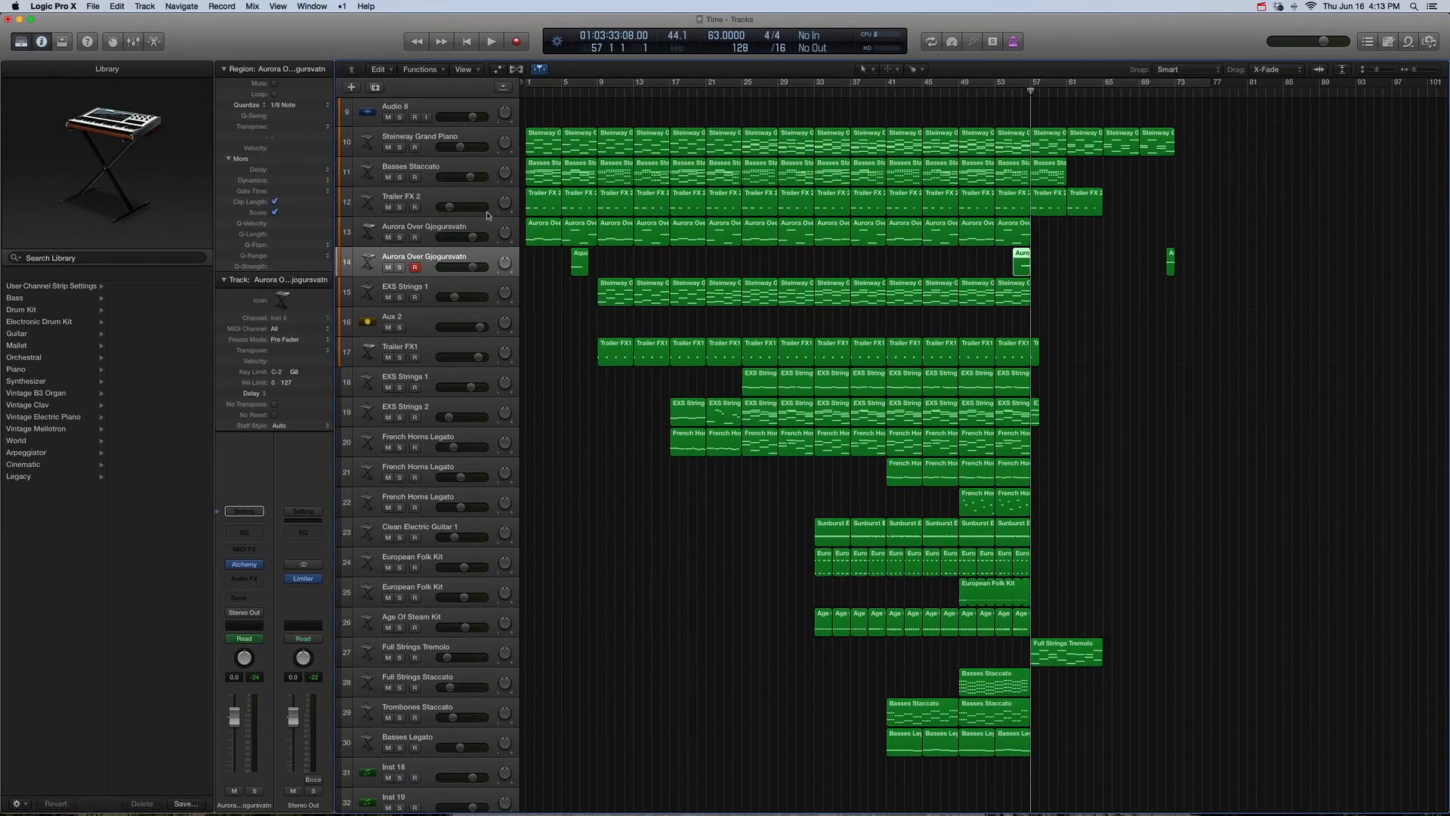
pyautogui.click(440, 170)
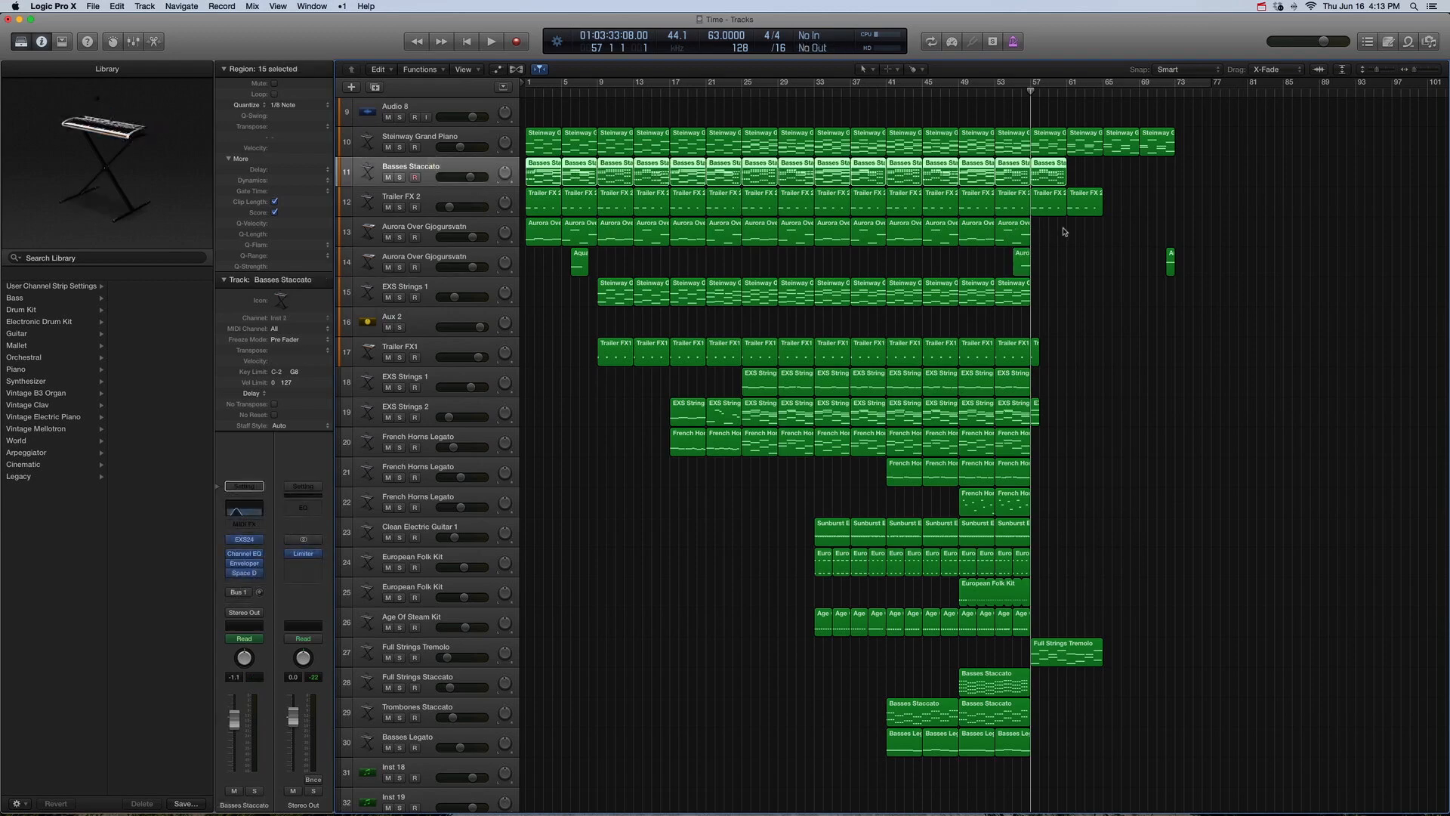
pyautogui.press('a')
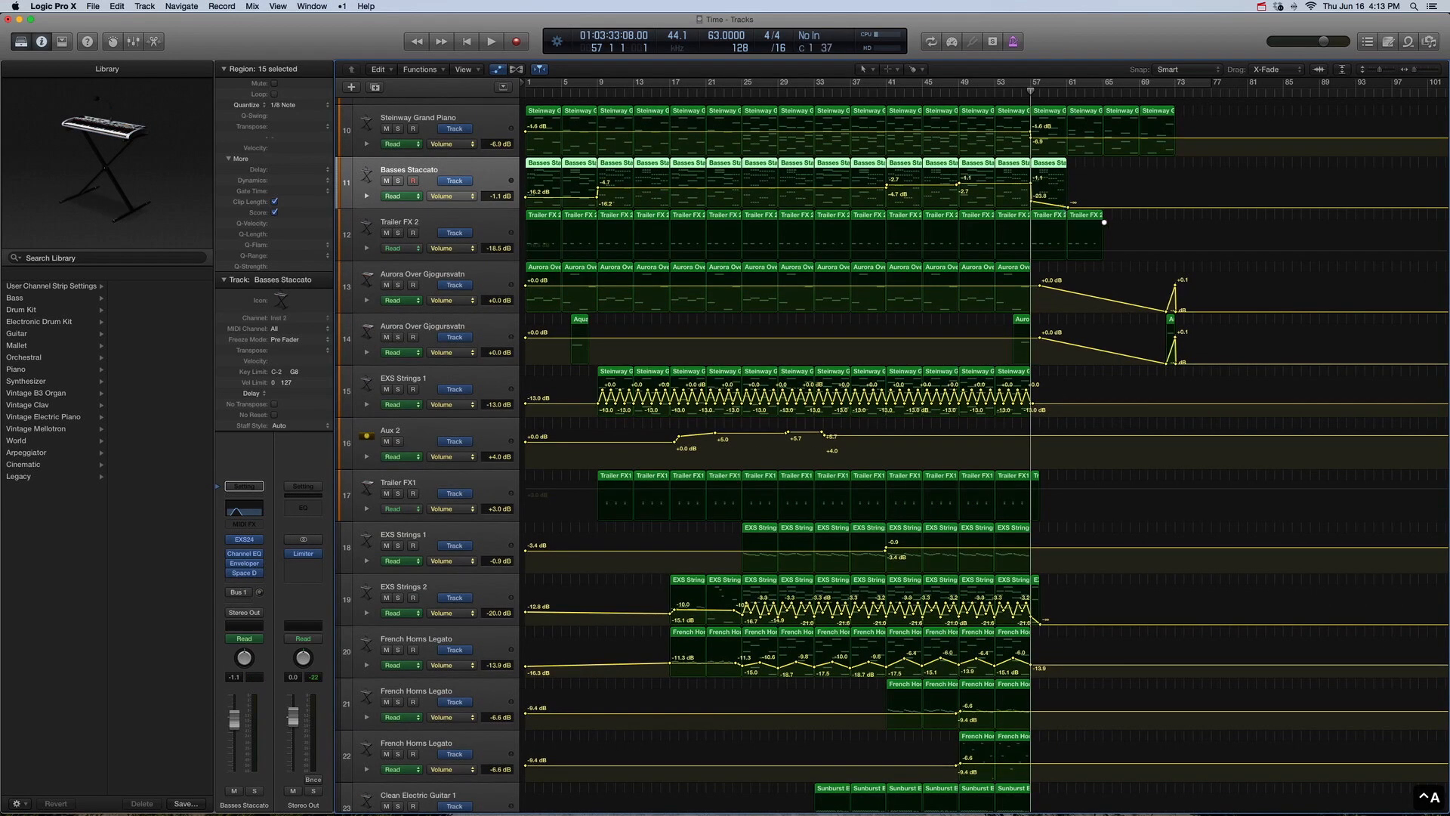
pyautogui.moveTo(1104, 222); pyautogui.dragTo(993, 129)
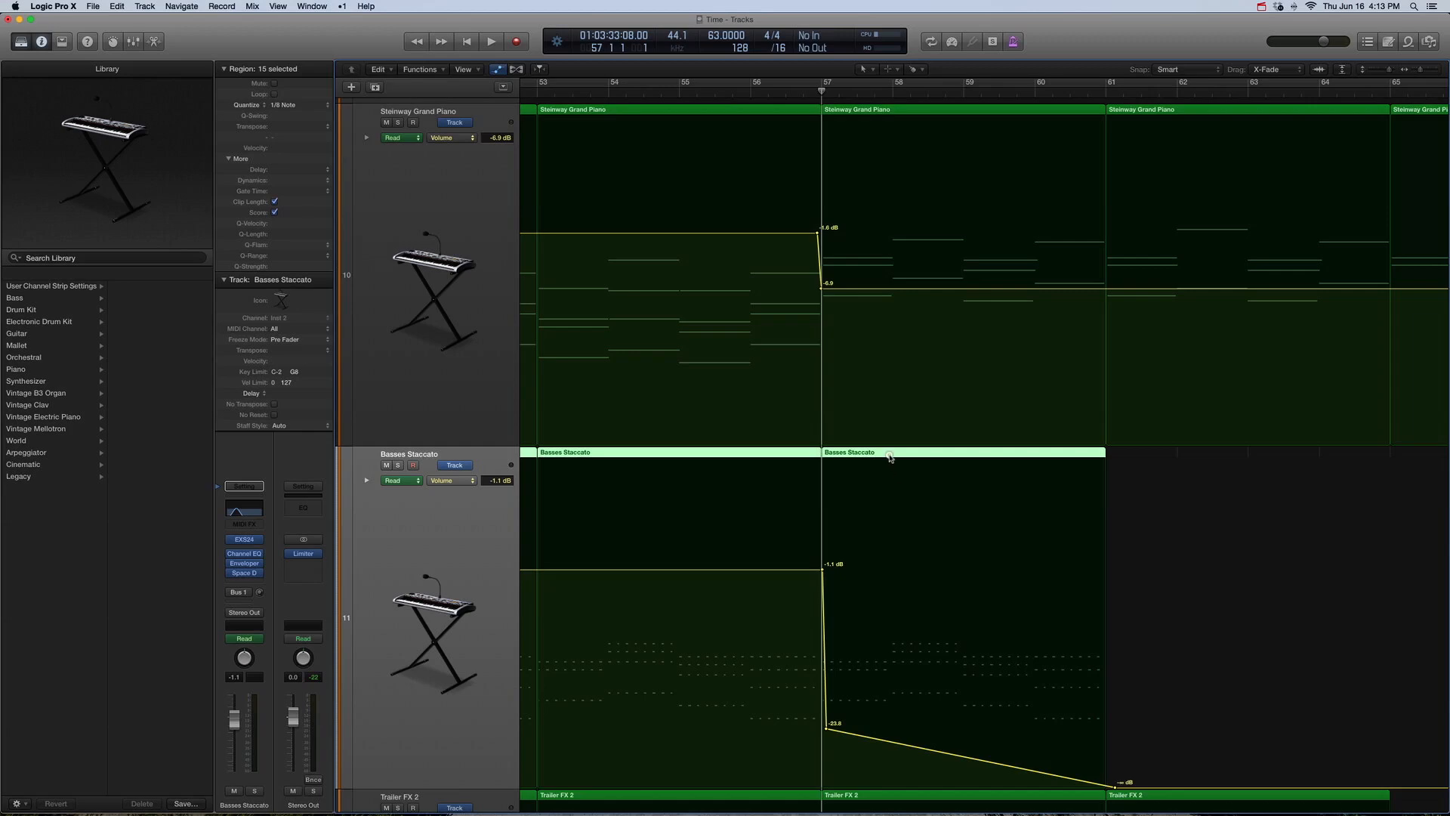
pyautogui.hotkey('ctrl', 's')
pyautogui.keyDown('ctrl'); pyautogui.keyDown('alt'); pyautogui.click(1307, 482); pyautogui.keyUp('alt'); pyautogui.keyUp('ctrl')
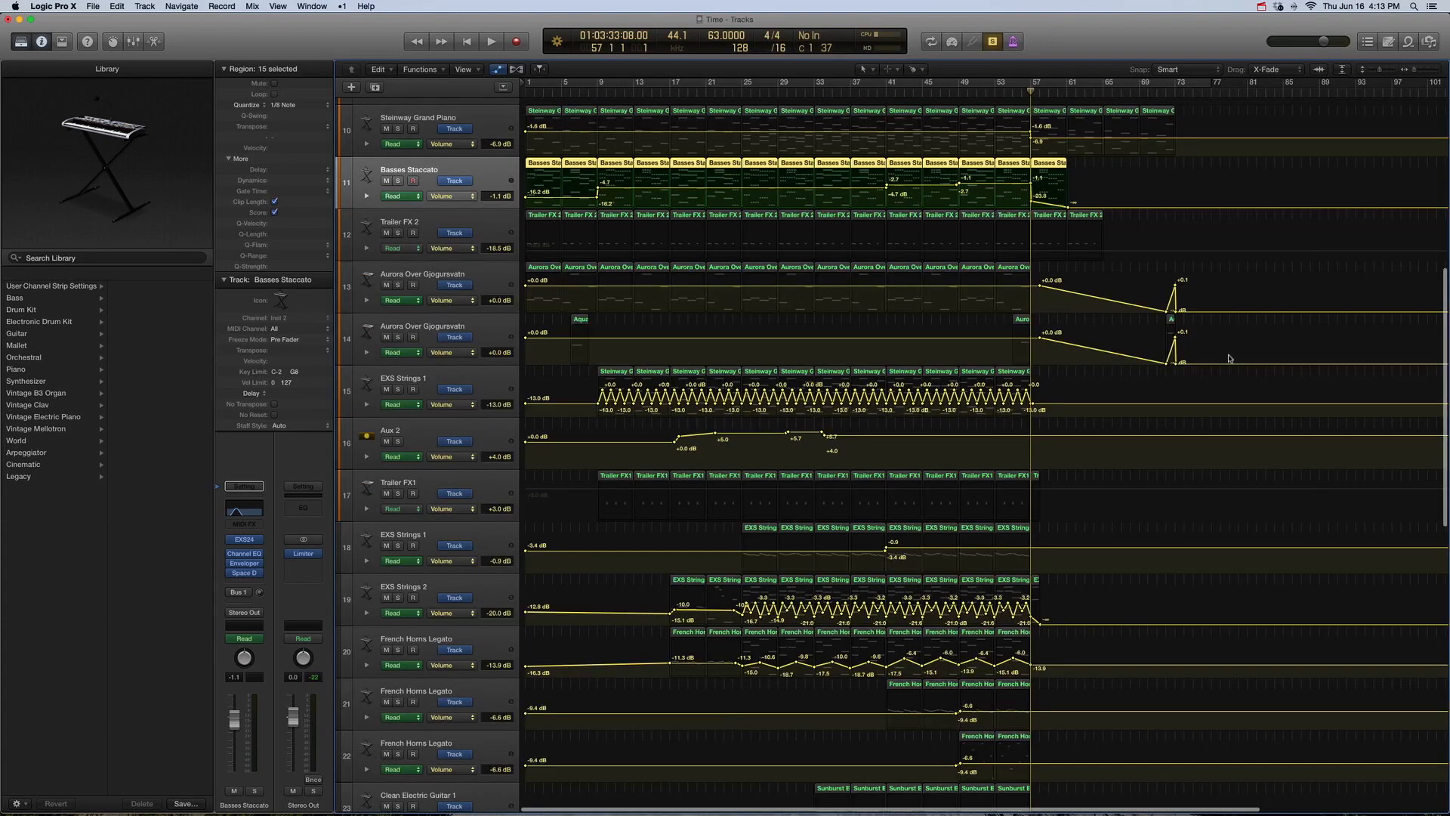
pyautogui.press('space')
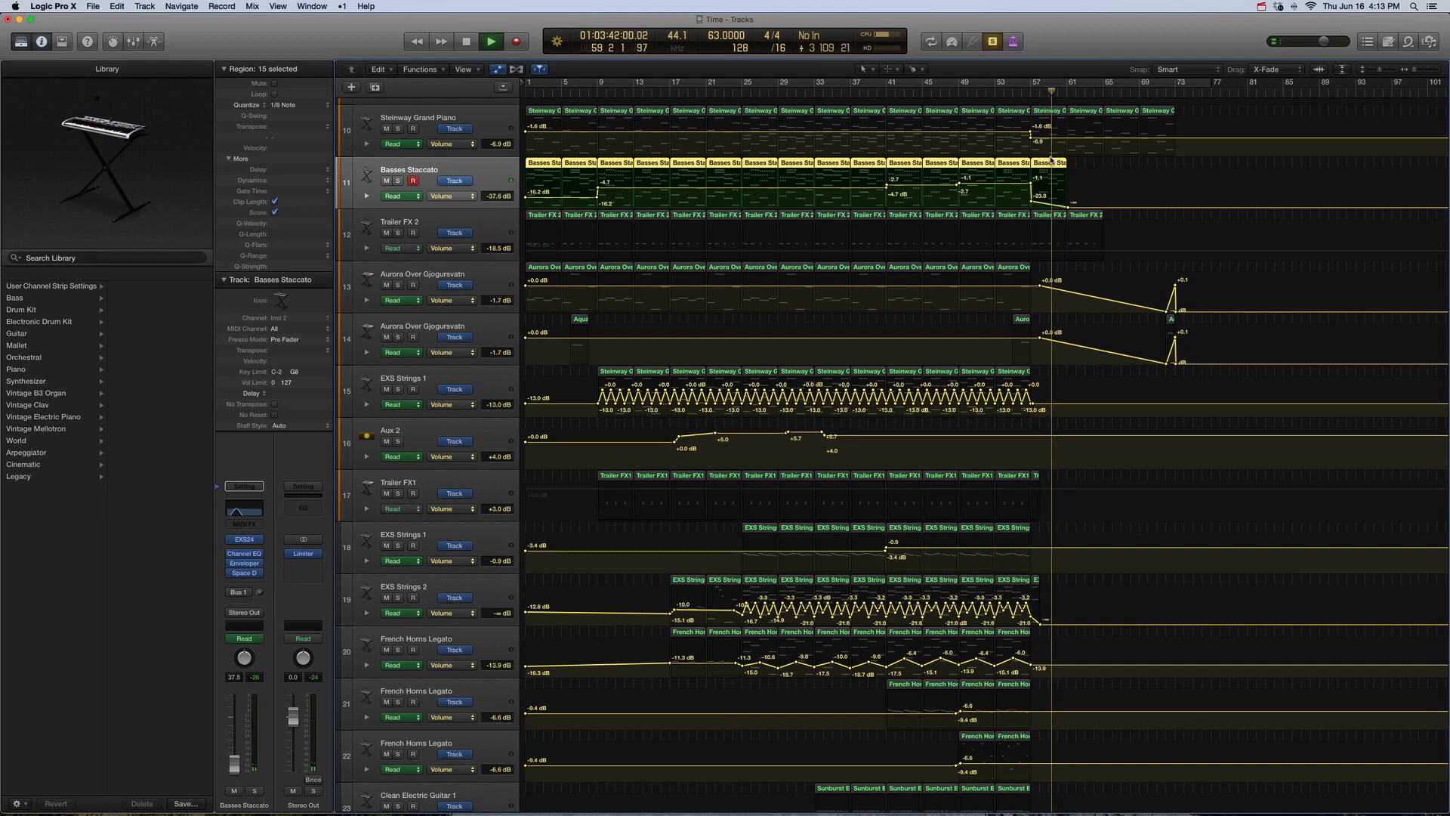
pyautogui.press('space')
# Step: Turn off Solo, hide the automation, and play the full mix from bar 57 to about bar 58
pyautogui.press('a')
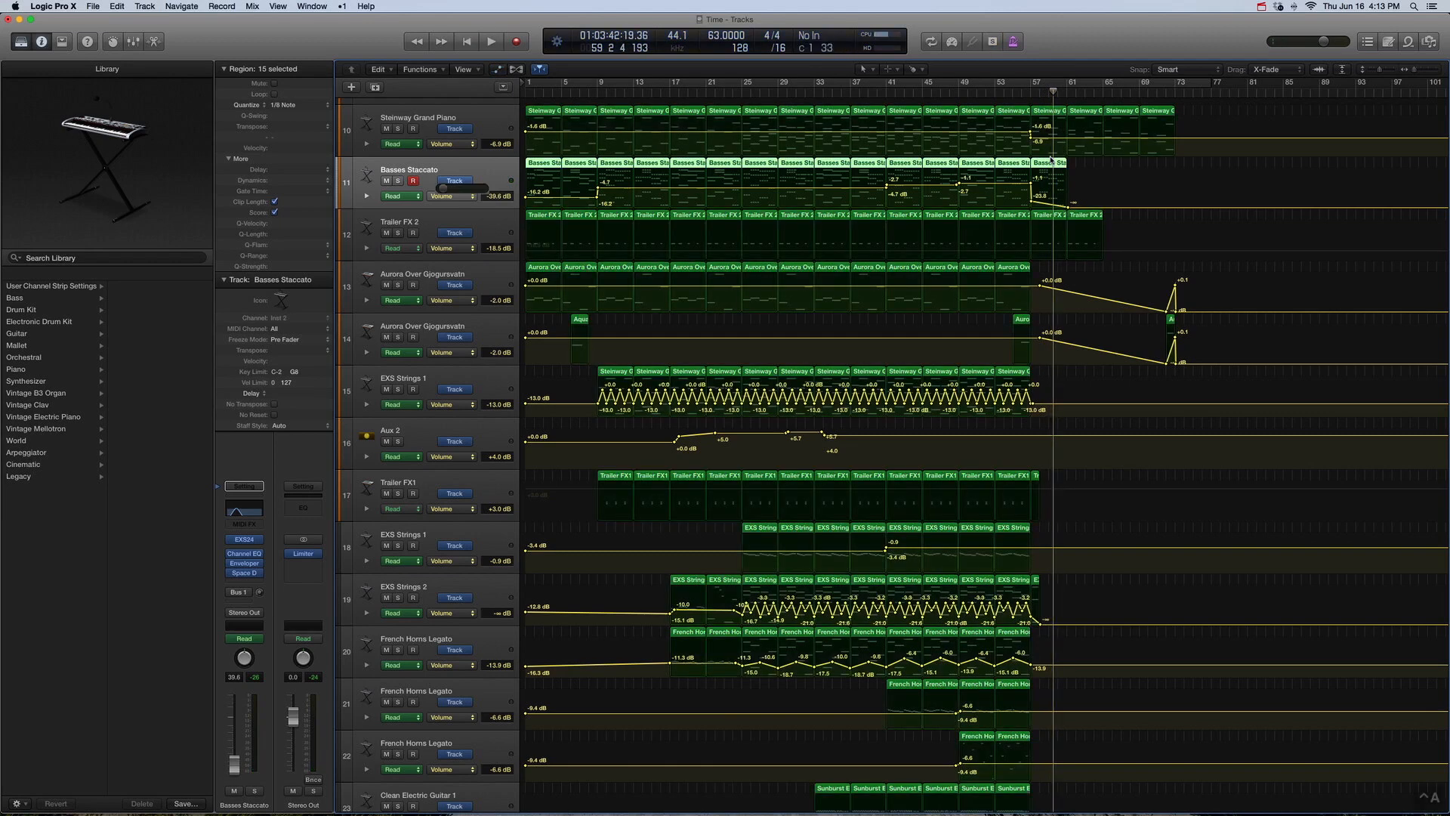
pyautogui.press(',')
pyautogui.press(',')
pyautogui.press('space')
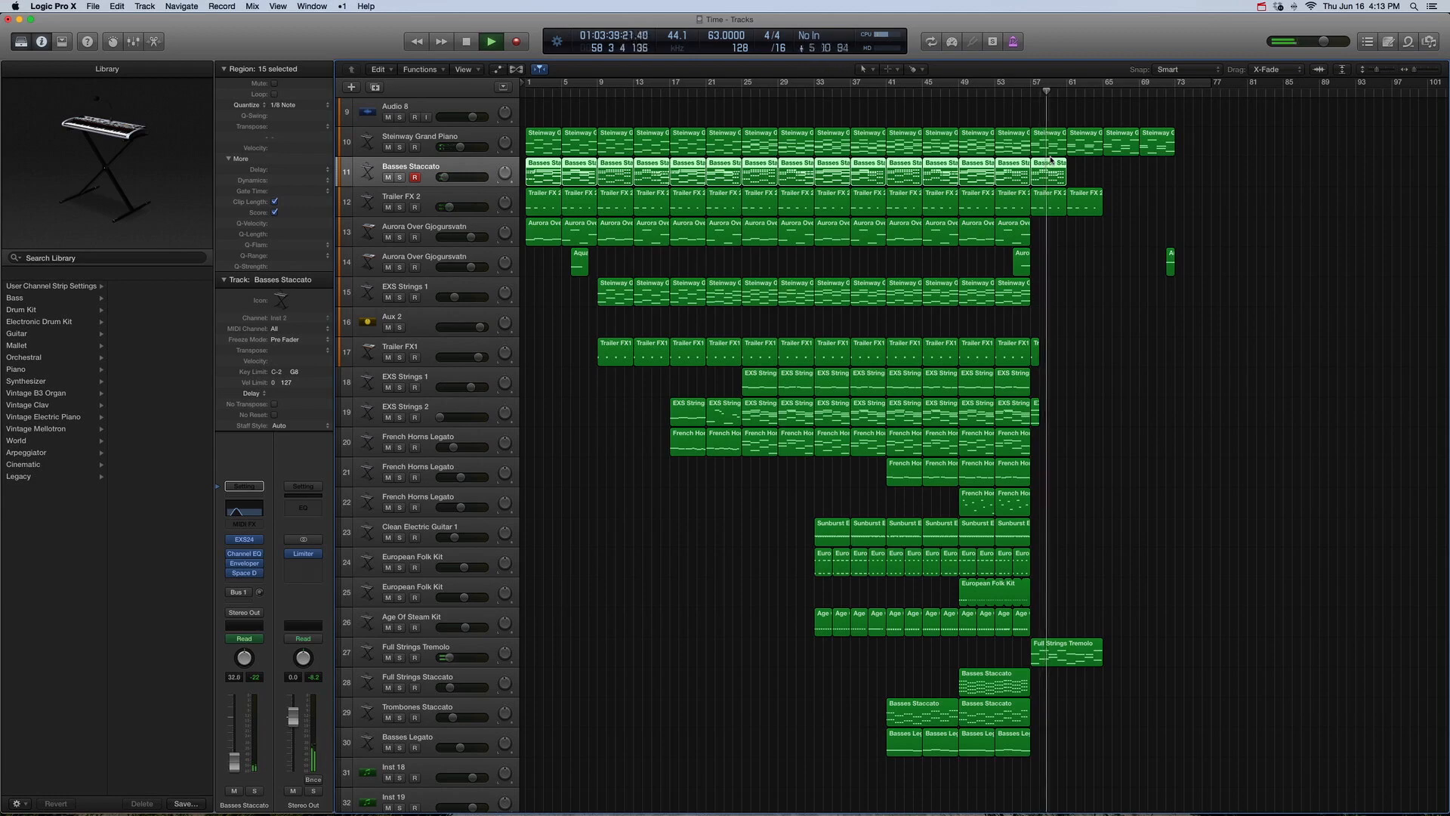
pyautogui.press('space')
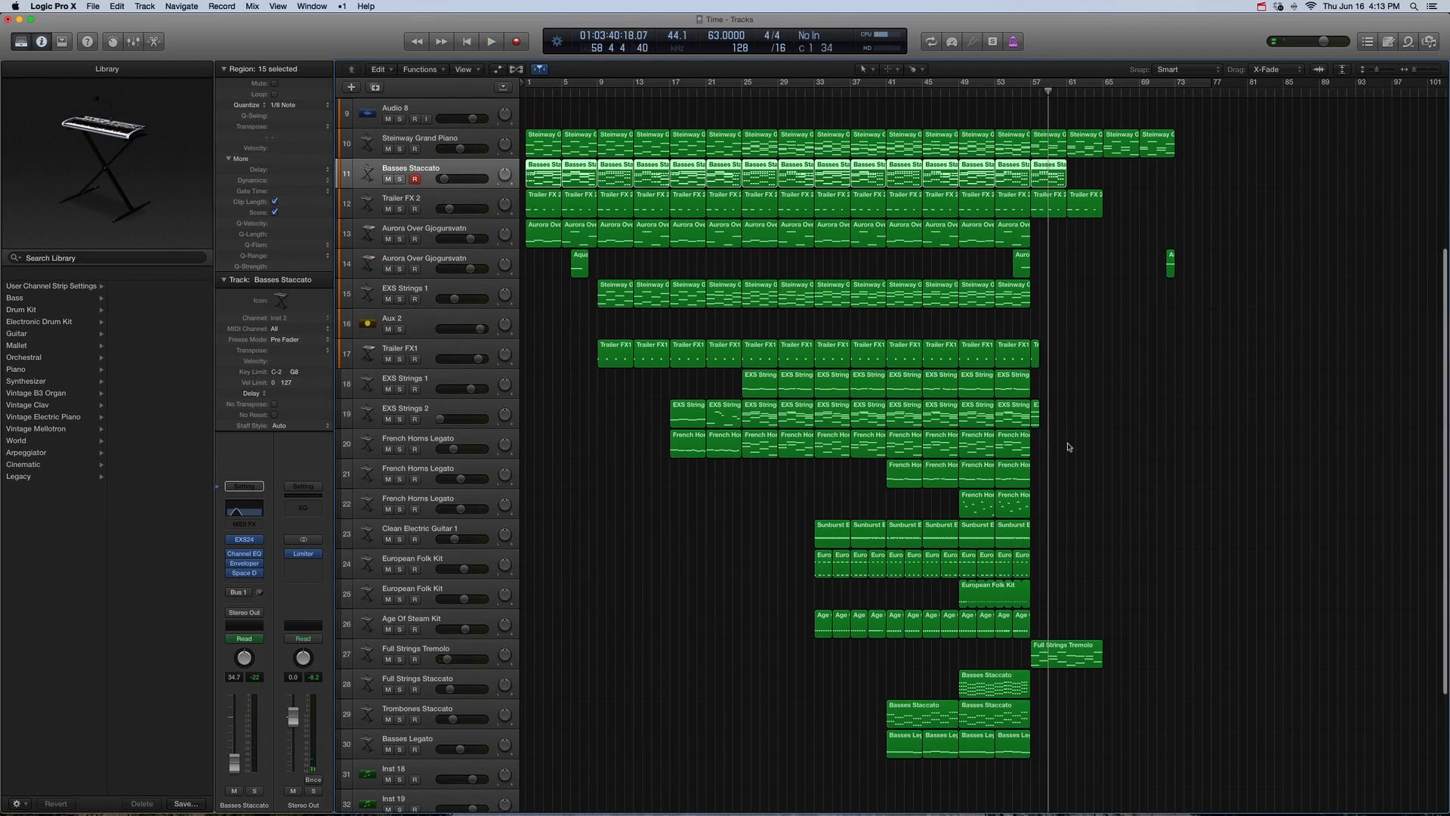
# Step: Examine the volume automation at the end of EXS Strings 2 track 19 around bar 57, and hide the automation again
pyautogui.press('a')
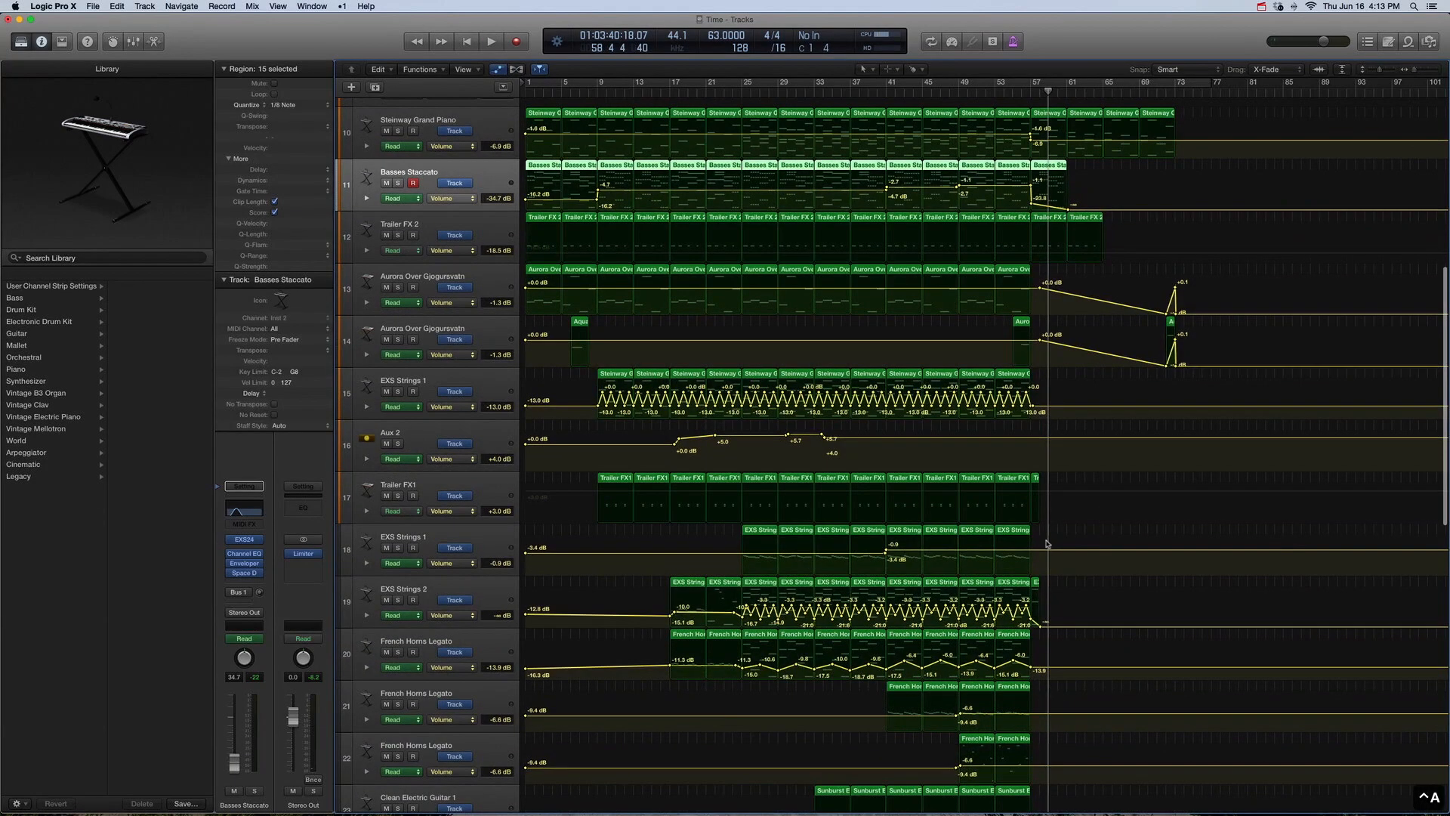
pyautogui.click(476, 602)
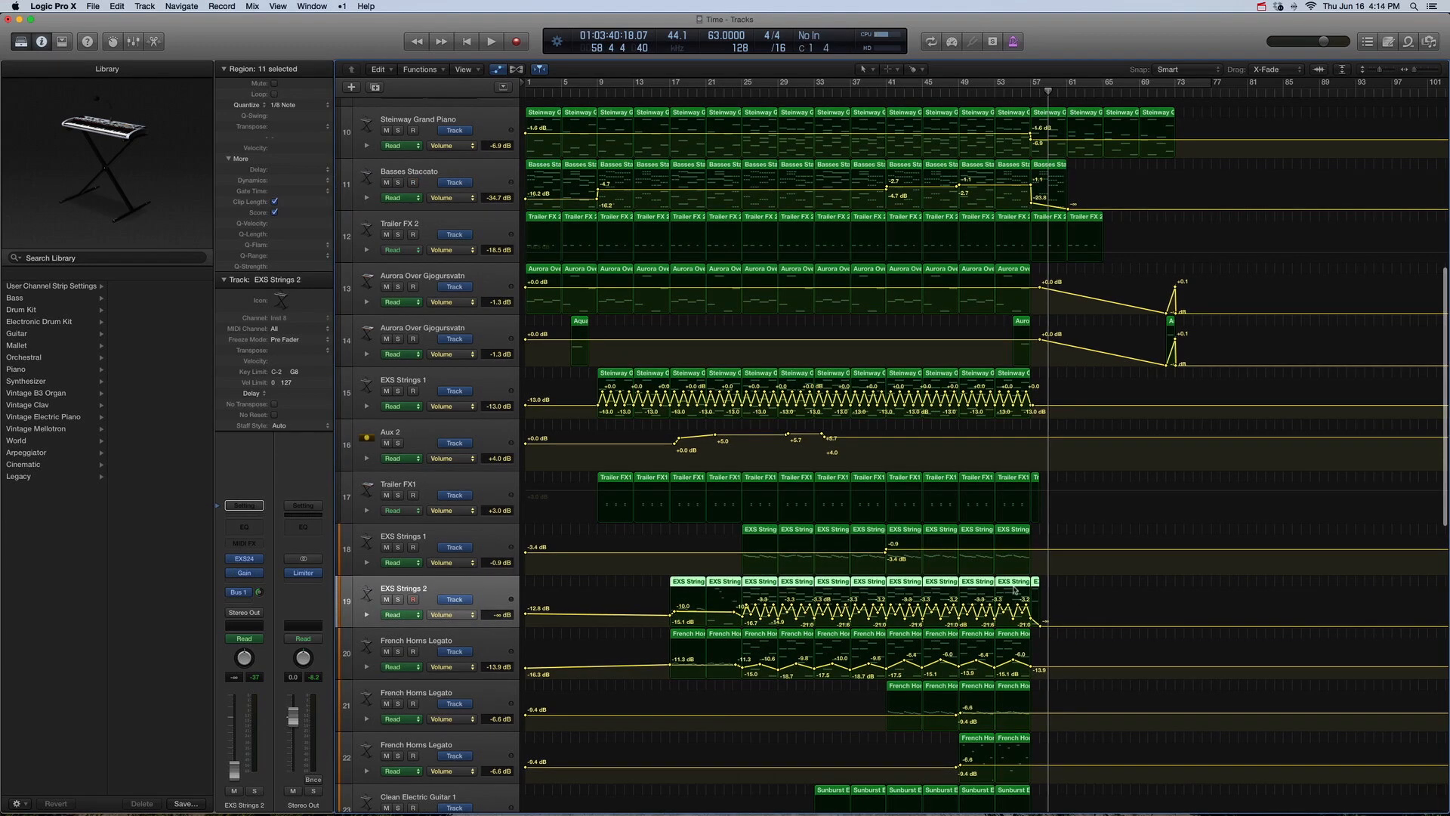
pyautogui.moveTo(1065, 636); pyautogui.dragTo(1043, 589)
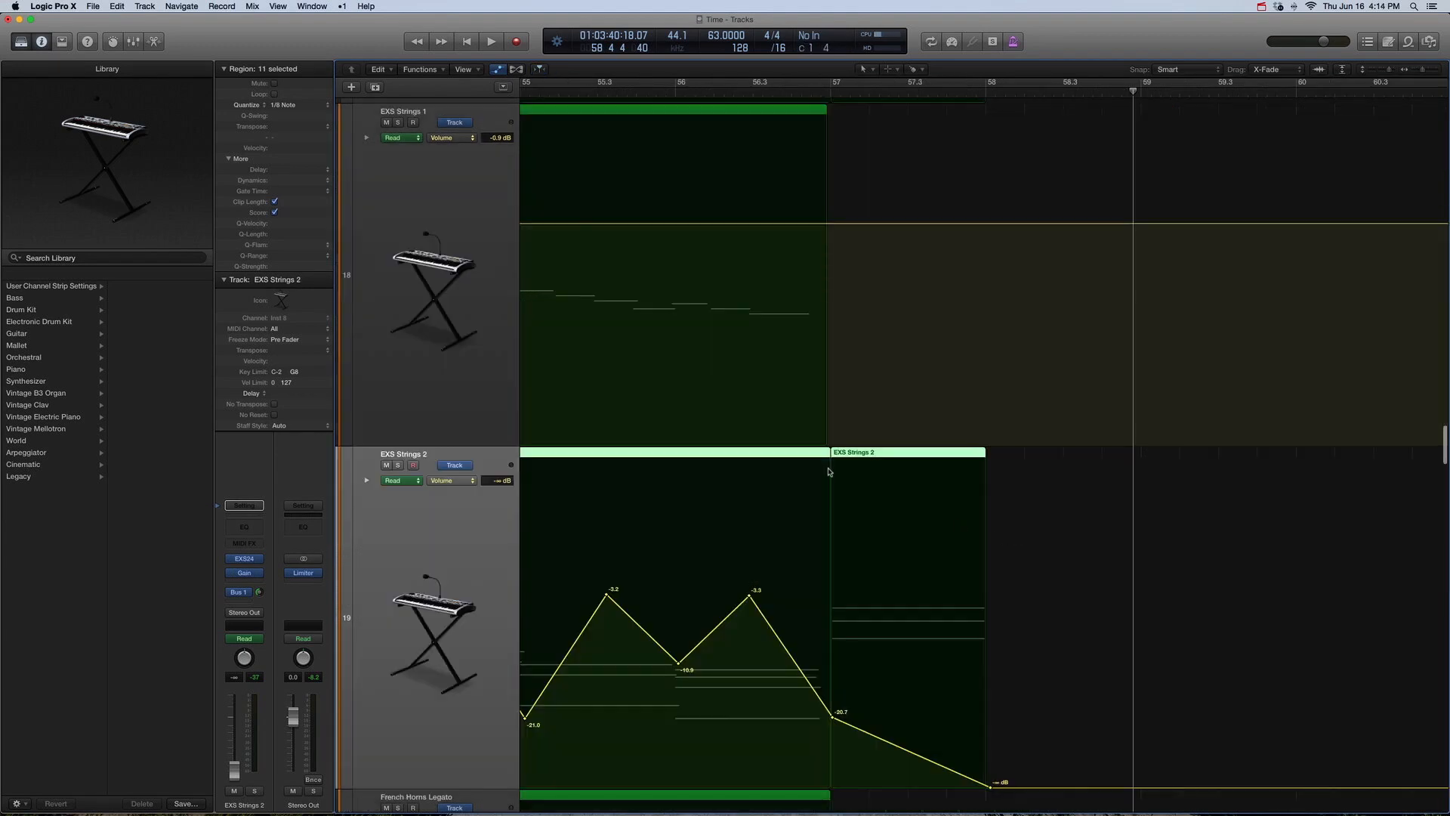
pyautogui.press('a')
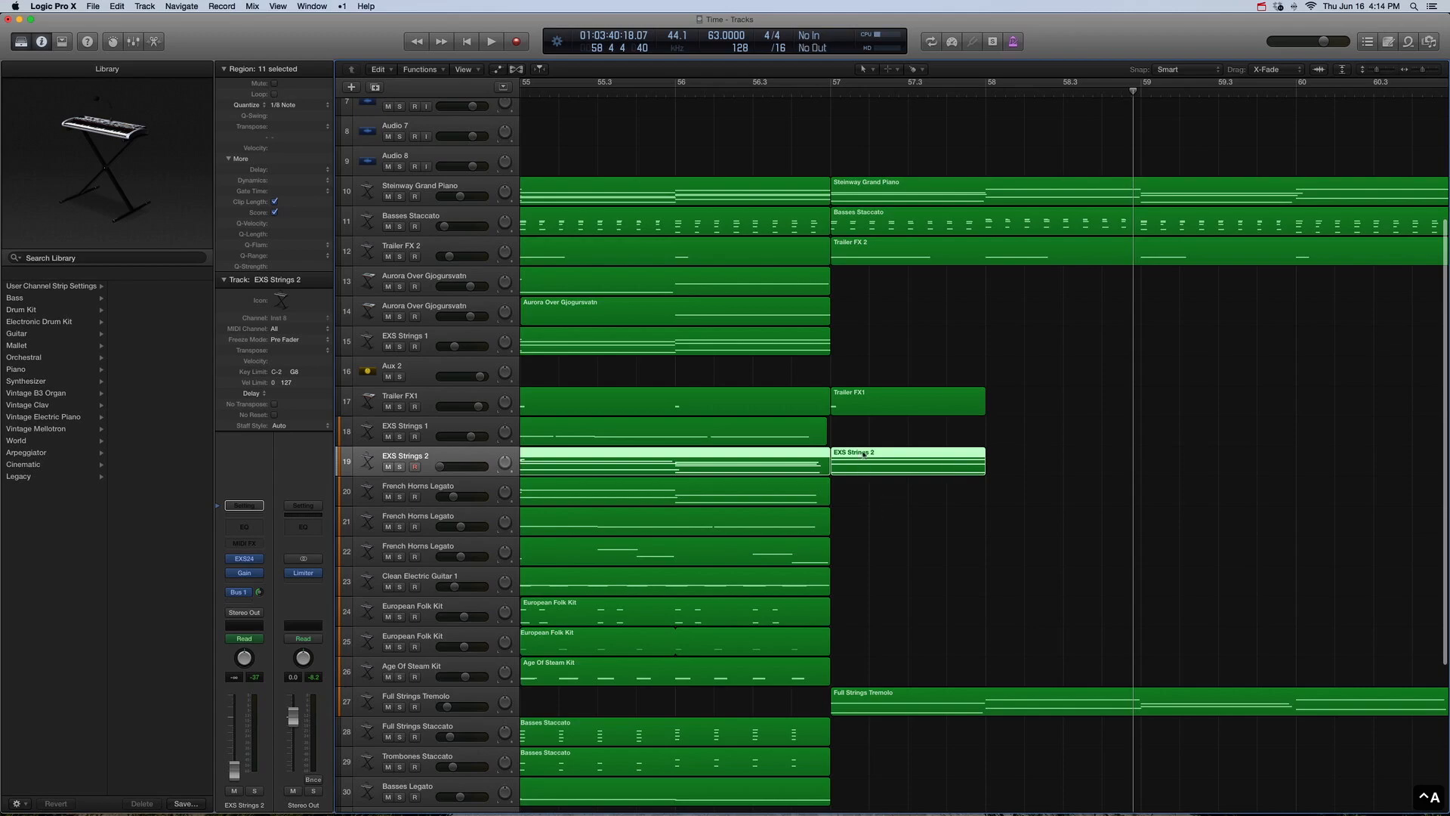
pyautogui.press('z')
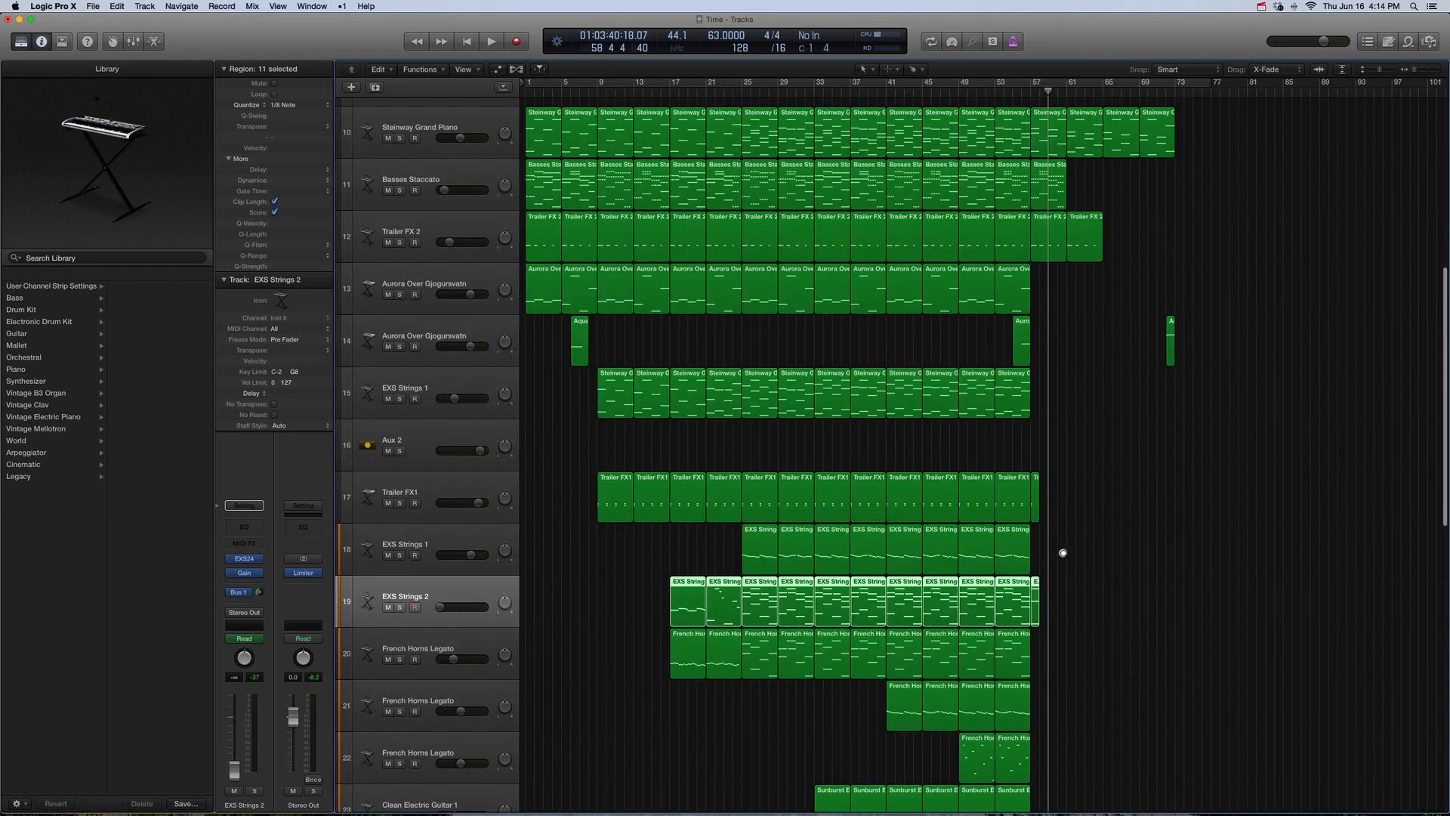
# Step: Reduce the track heights, select the short Trailer FX1 region at bar 57 on track 17, and select Full Strings Tremolo track 27
pyautogui.press('super+Up')
pyautogui.press('super+Up')
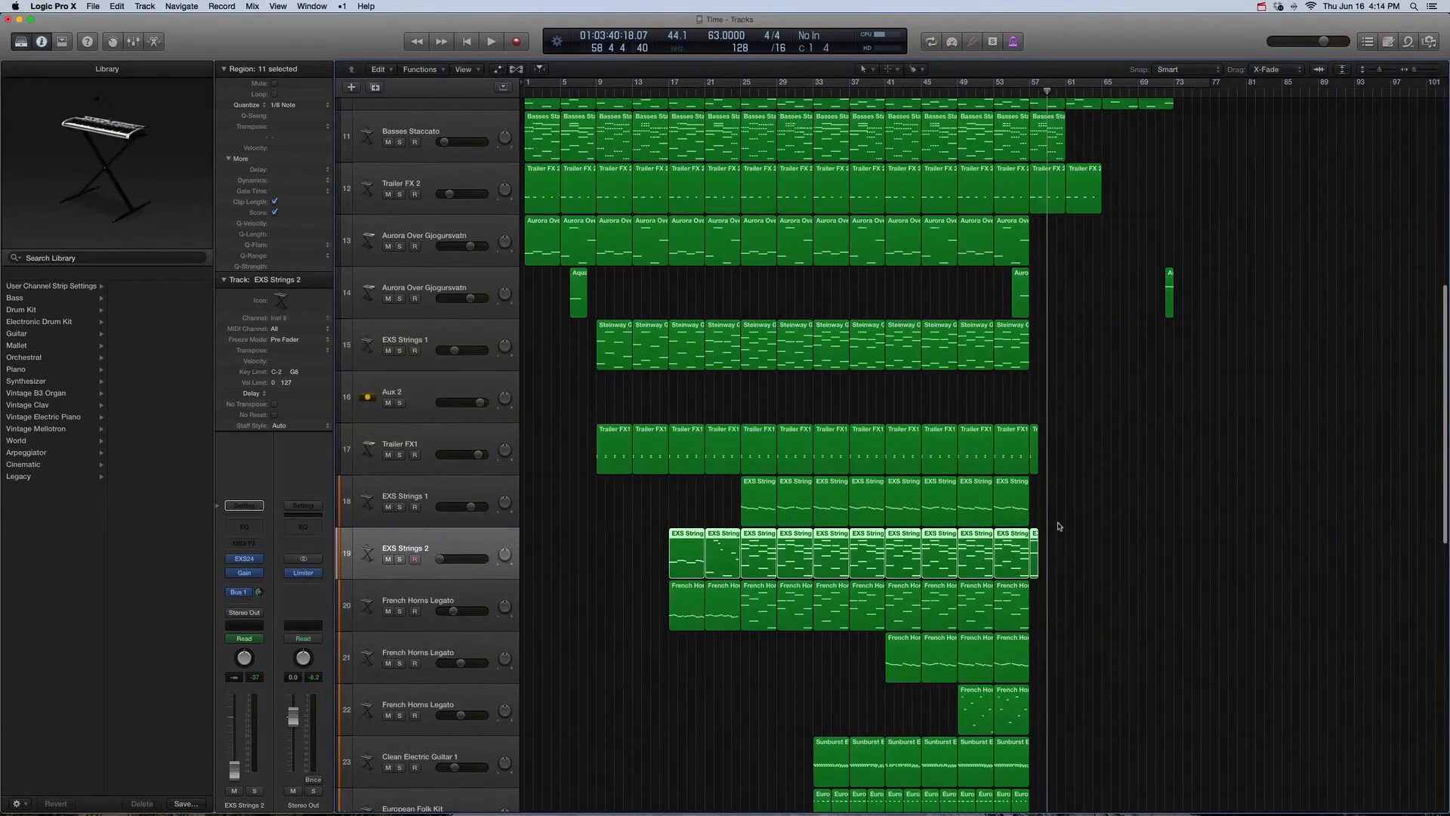
pyautogui.press('super+Up')
pyautogui.press('super+Up')
pyautogui.press('super+Up')
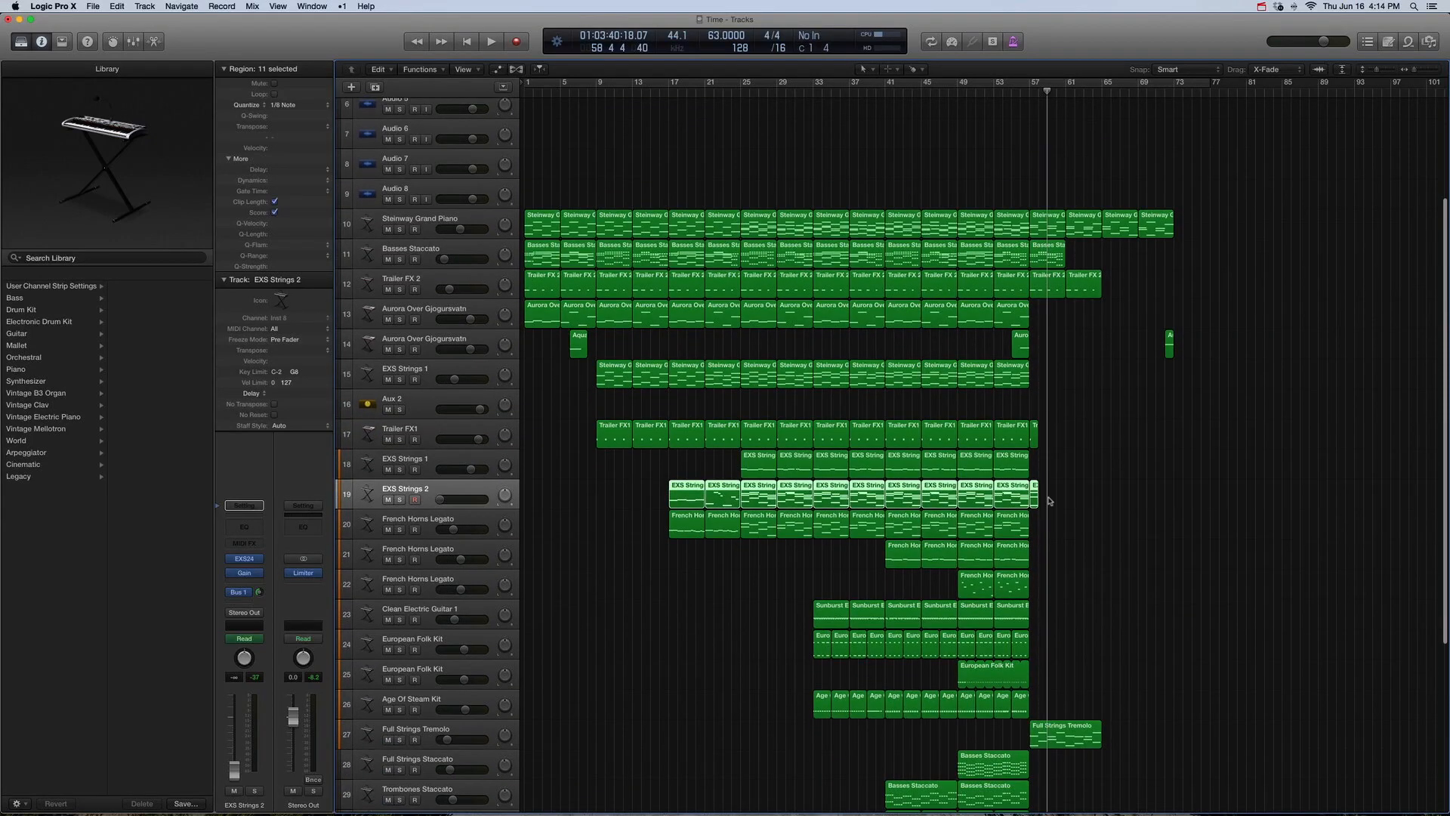
pyautogui.press('super+Up')
pyautogui.click(1035, 435)
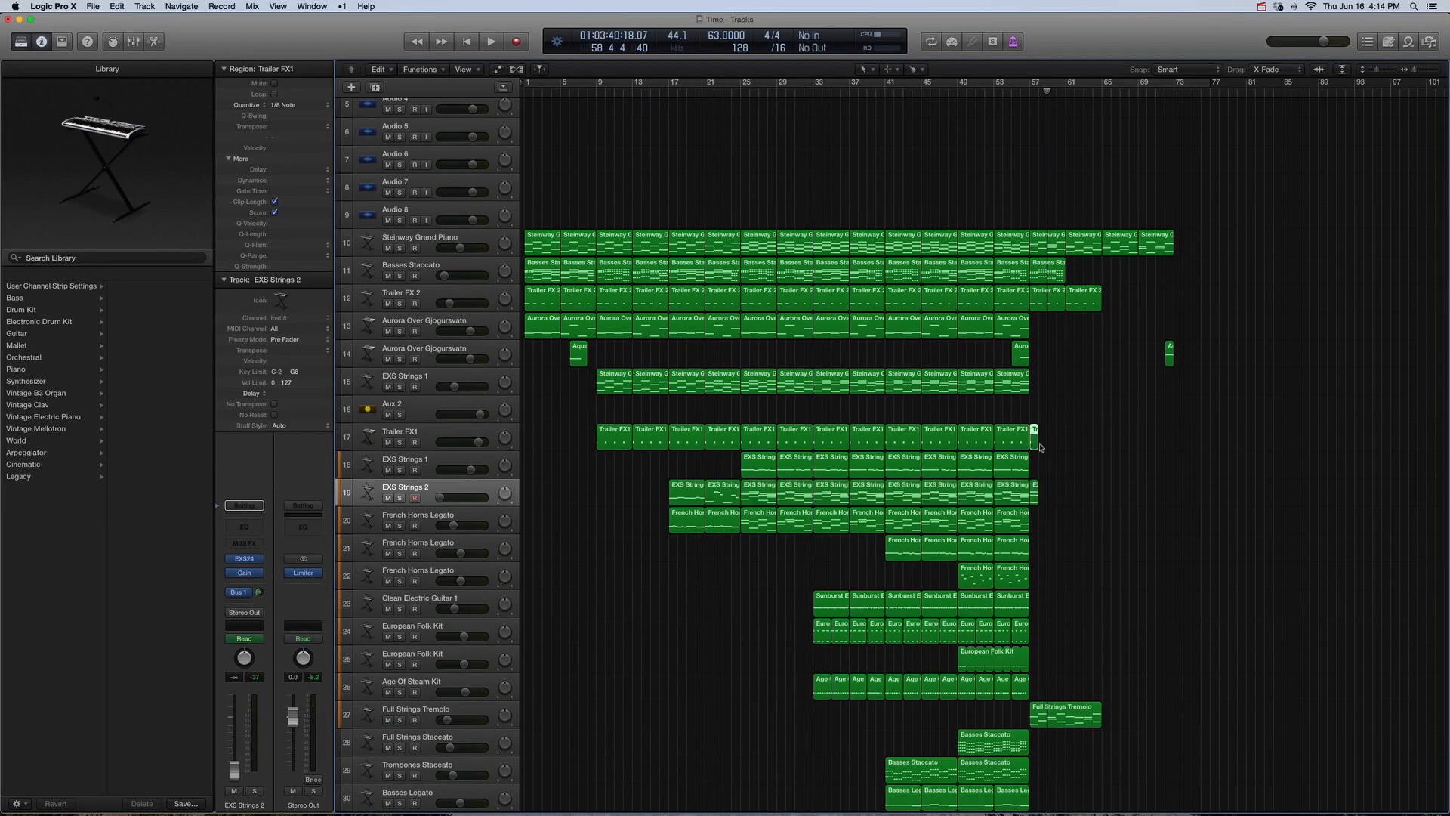
pyautogui.scroll(-2, 1043, 456)
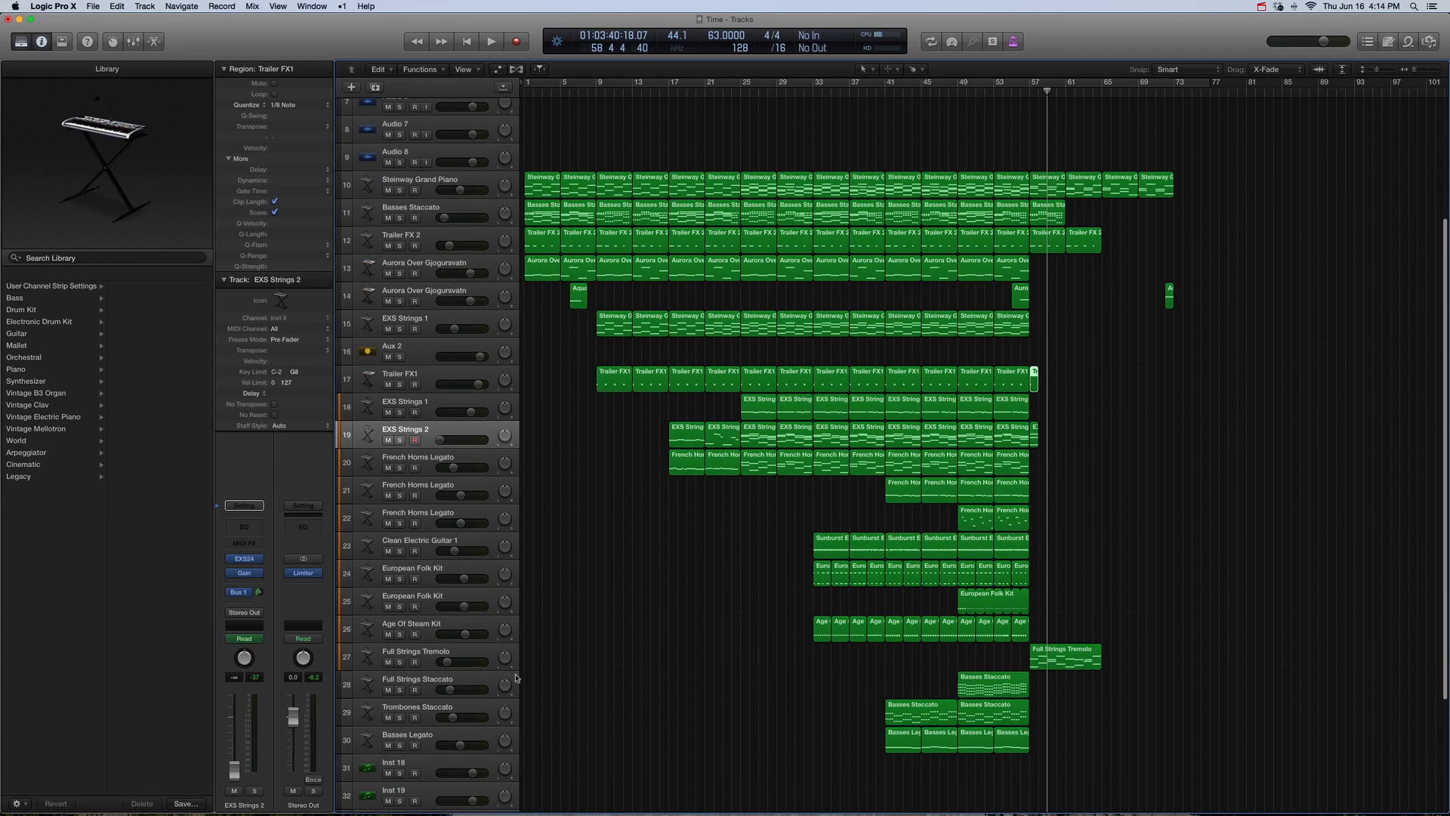
pyautogui.click(425, 649)
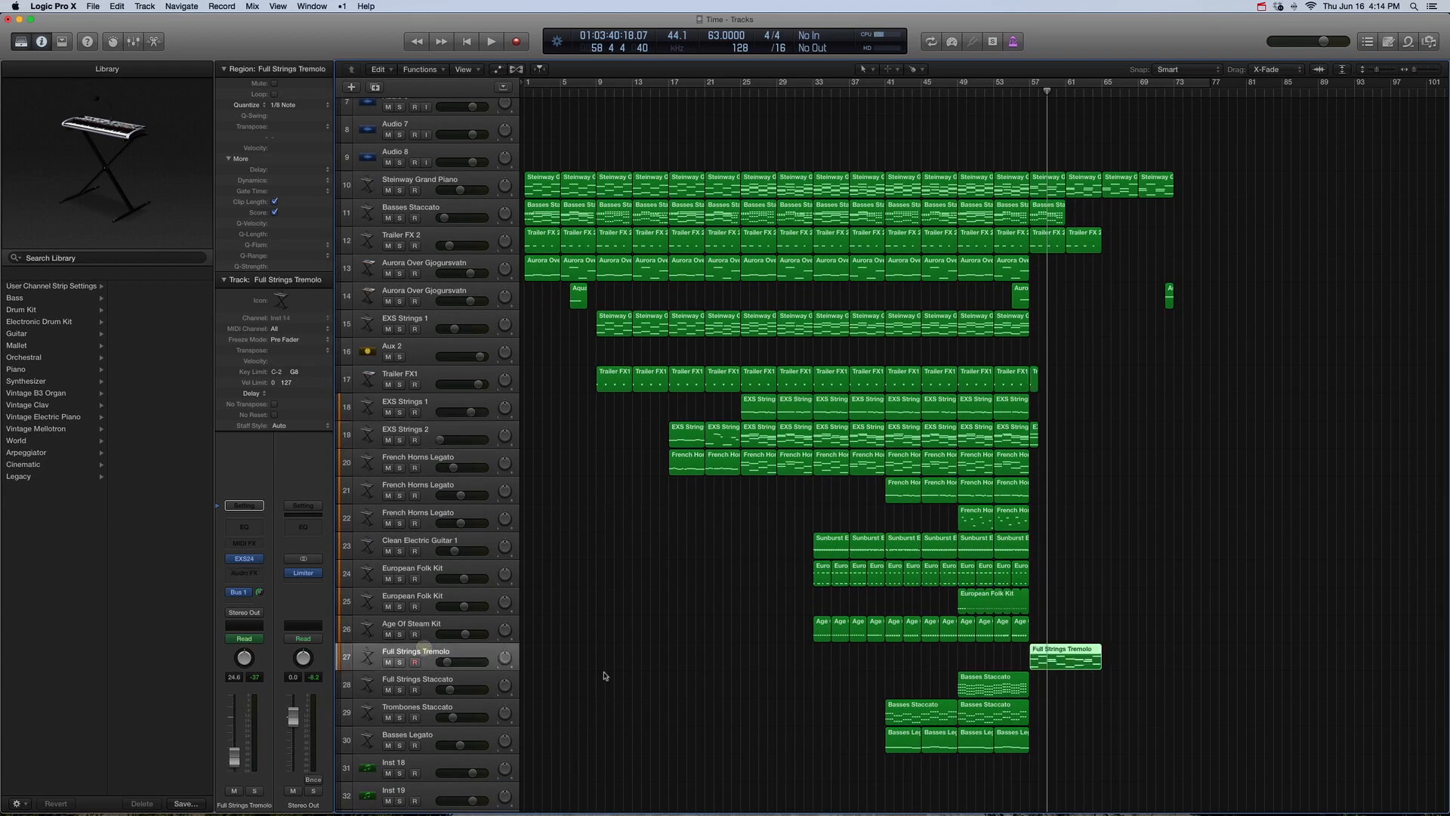
# Step: Show the Full Strings Tremolo patch in the library, examine track 27's volume automation from bar 57 to bar 65, and hide the automation
pyautogui.click(224, 560)
pyautogui.hscroll(-1, 76, 378)
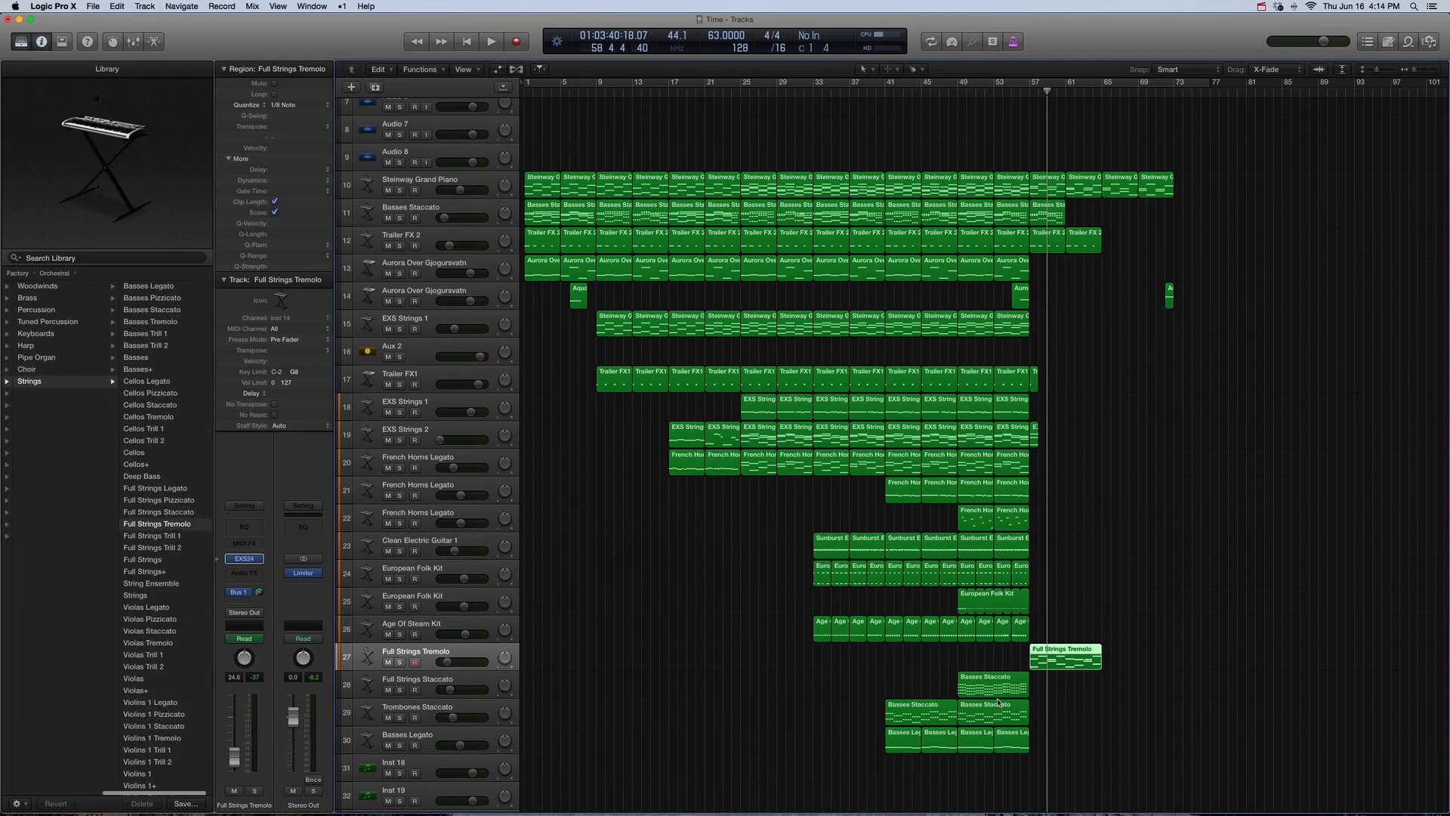
pyautogui.moveTo(1029, 574); pyautogui.dragTo(1162, 731)
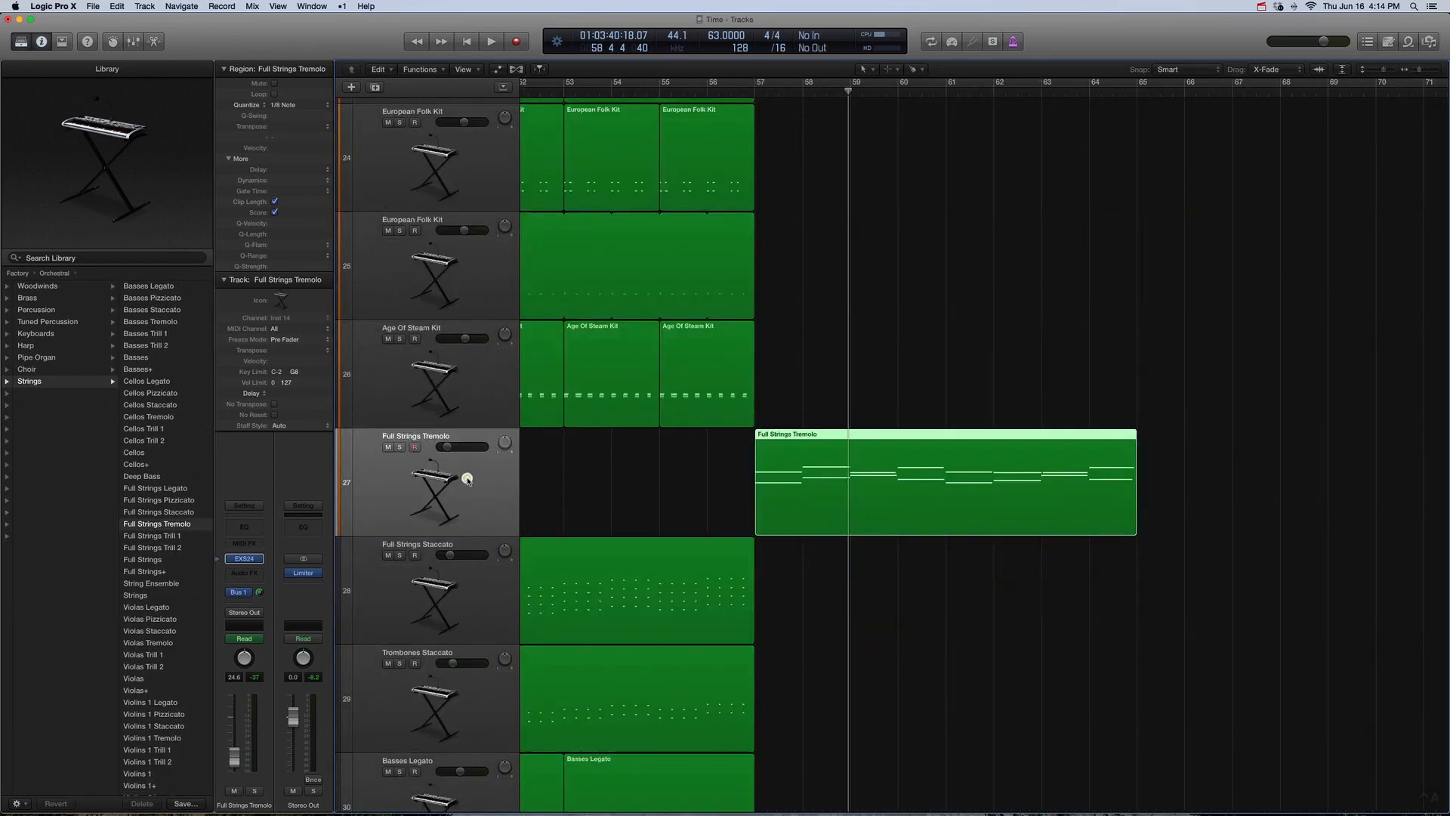
pyautogui.press('a')
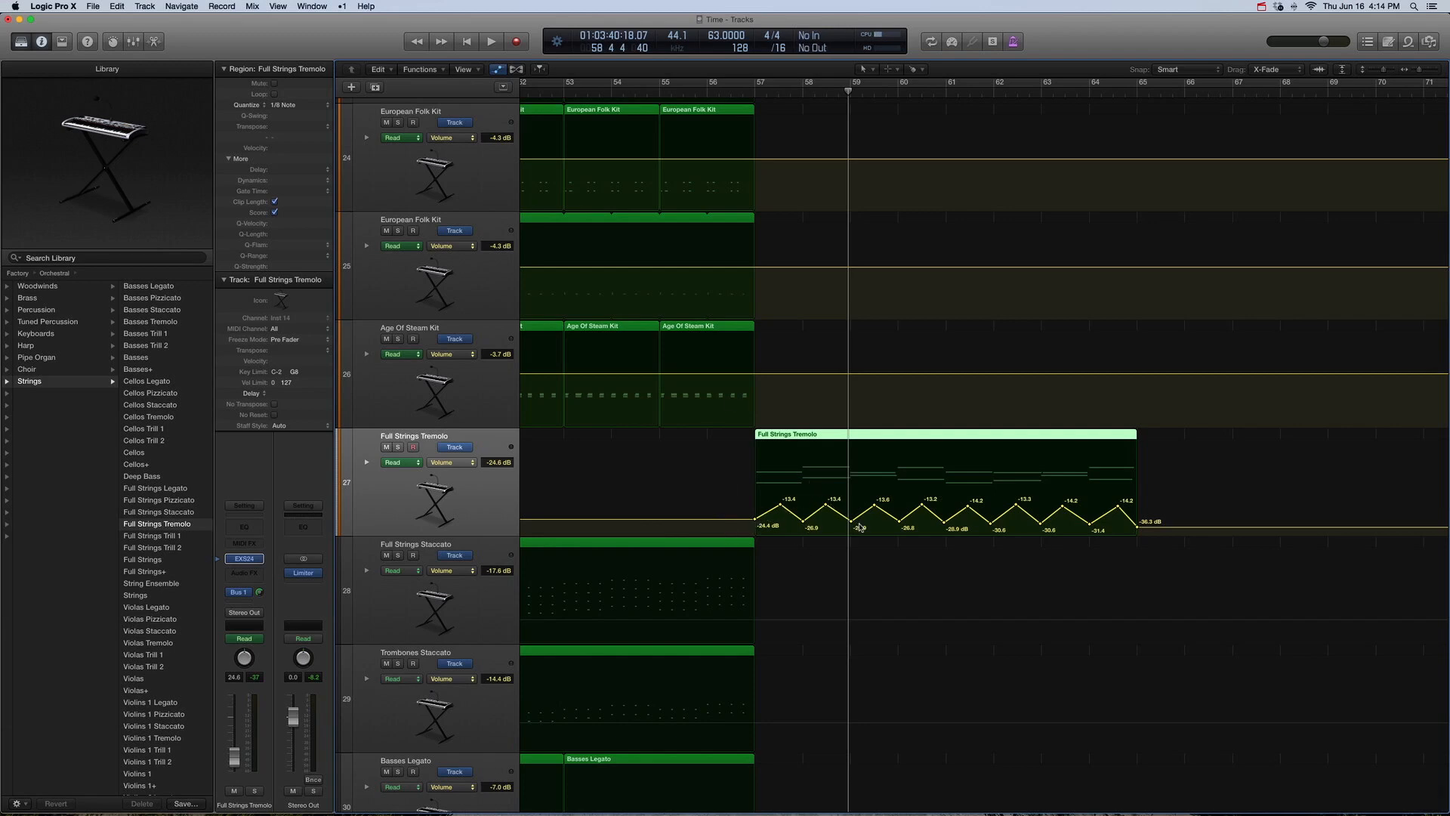
pyautogui.press('a')
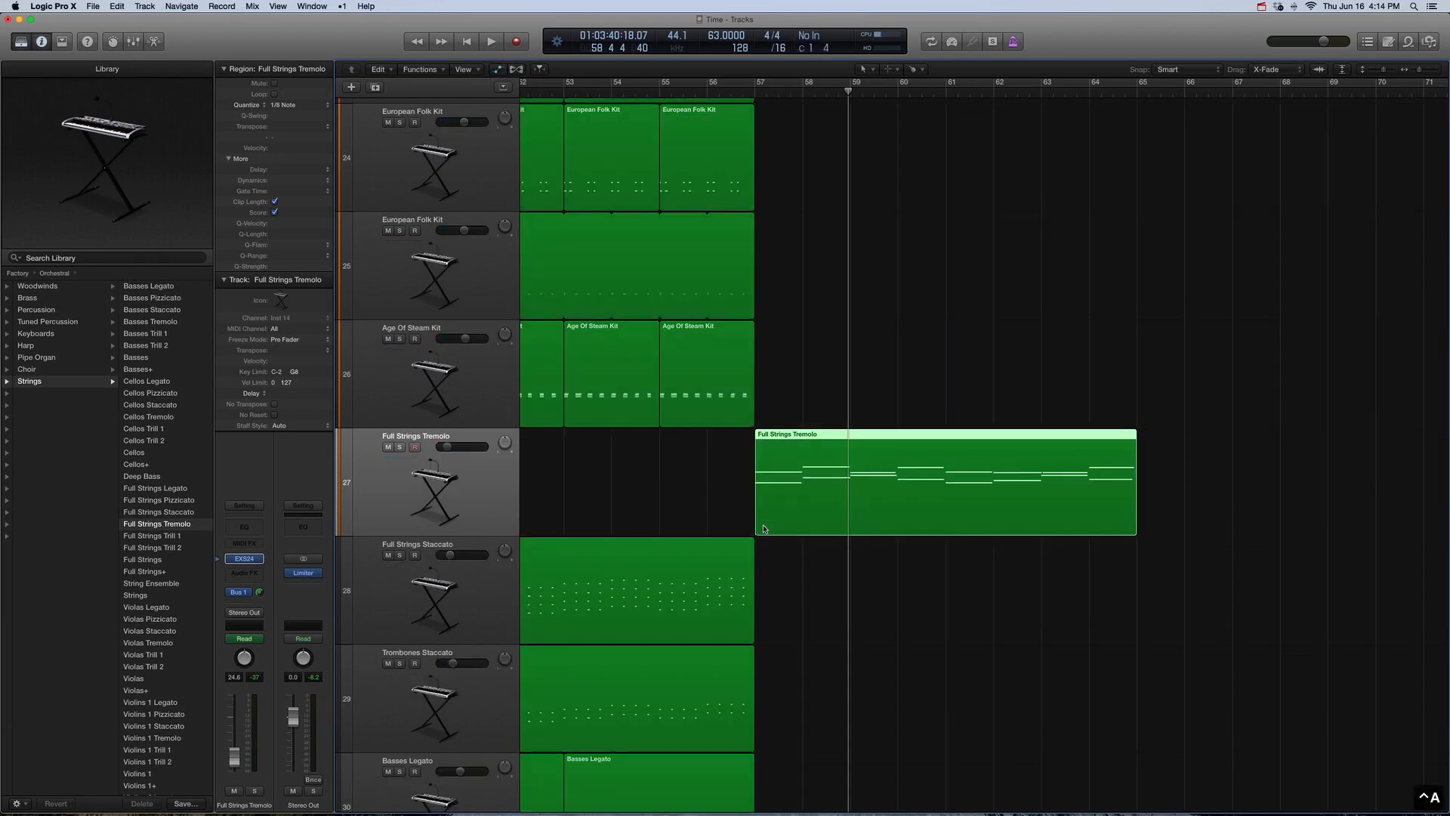
# Step: Play the Full Strings Tremolo region soloed from bar 57 to about bar 61, stop playback, and turn off Solo
pyautogui.hotkey('shift', 'space')
pyautogui.hotkey('ctrl', 's')
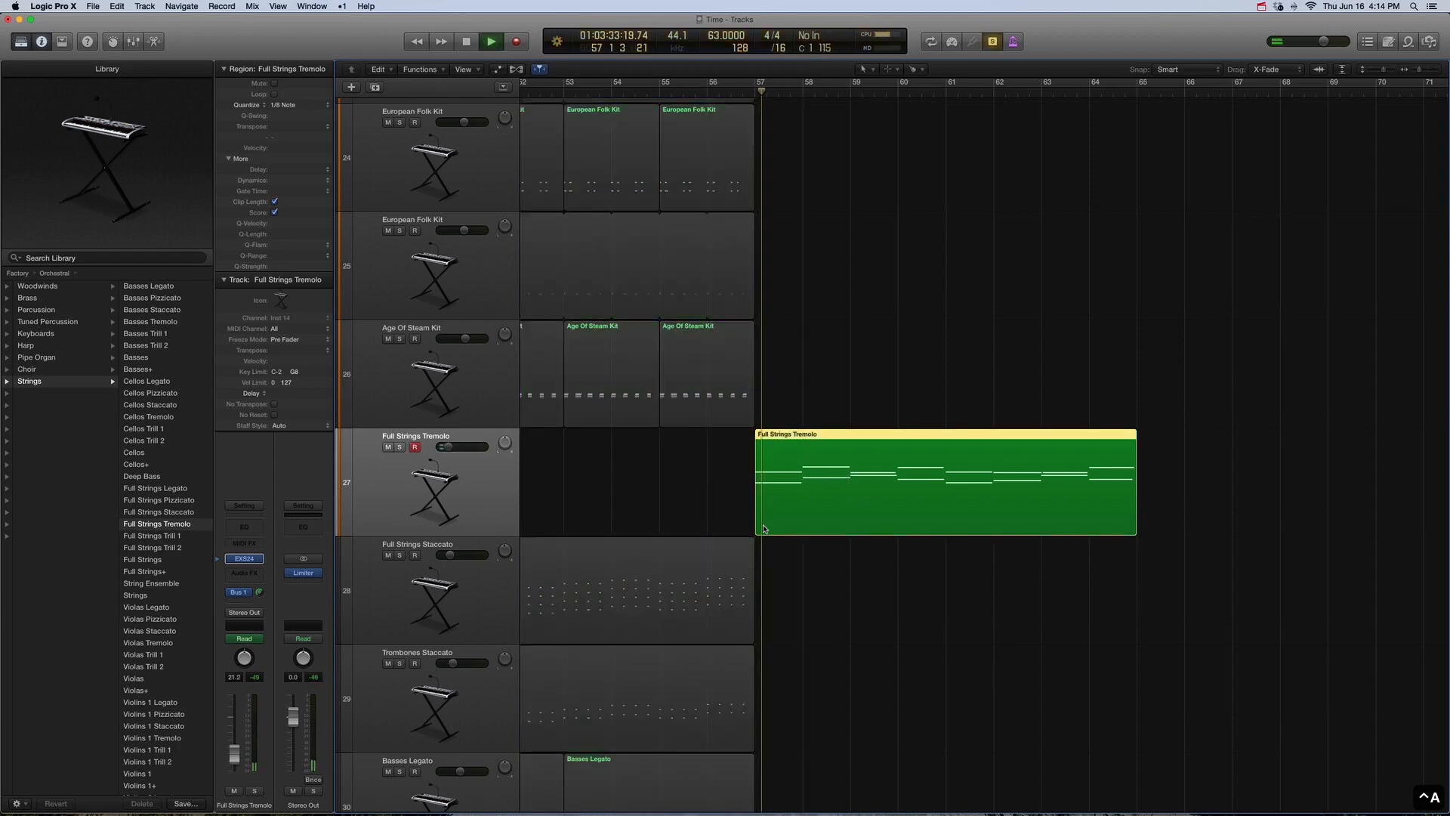
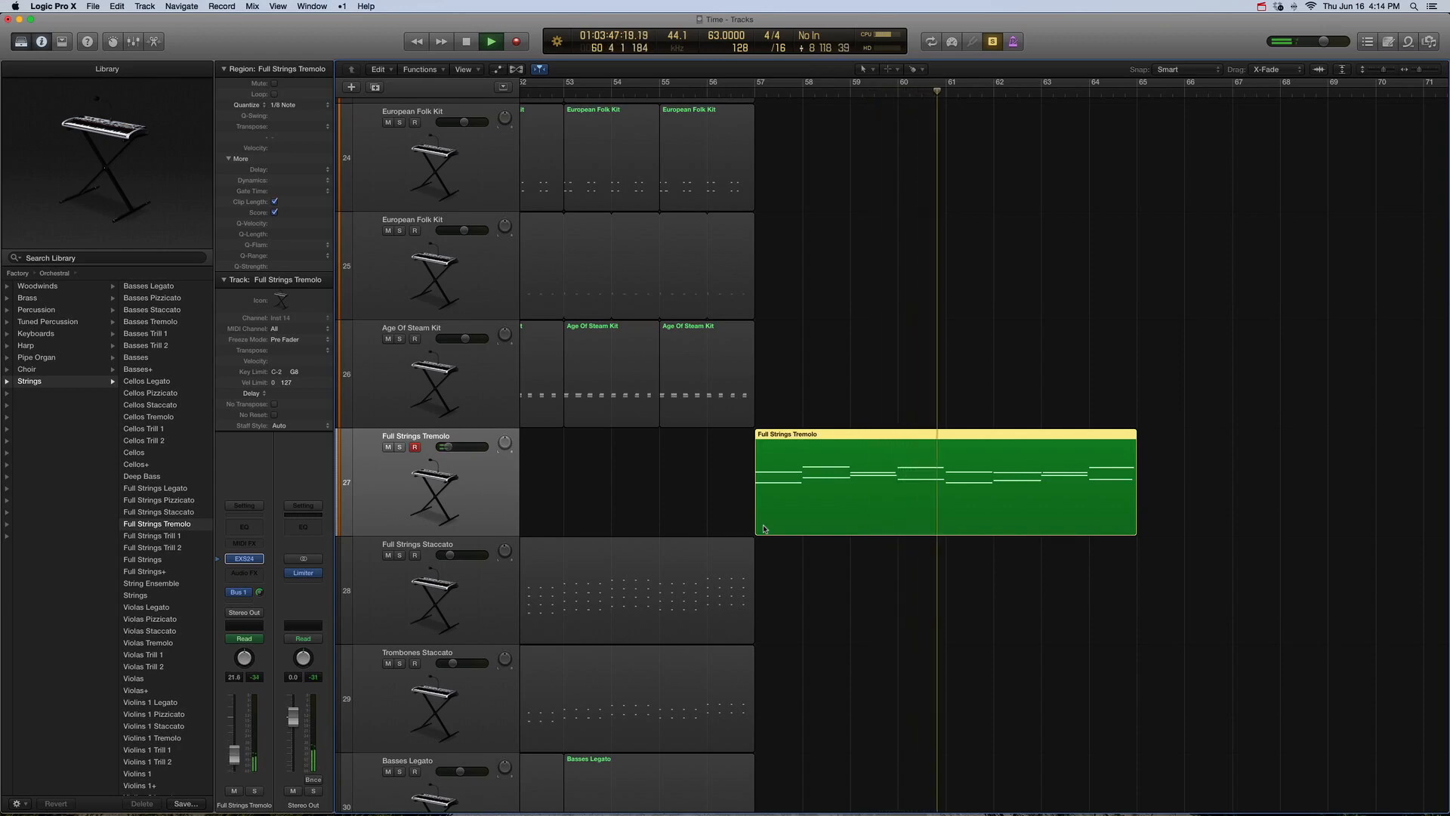
pyautogui.press('space')
pyautogui.press('z')
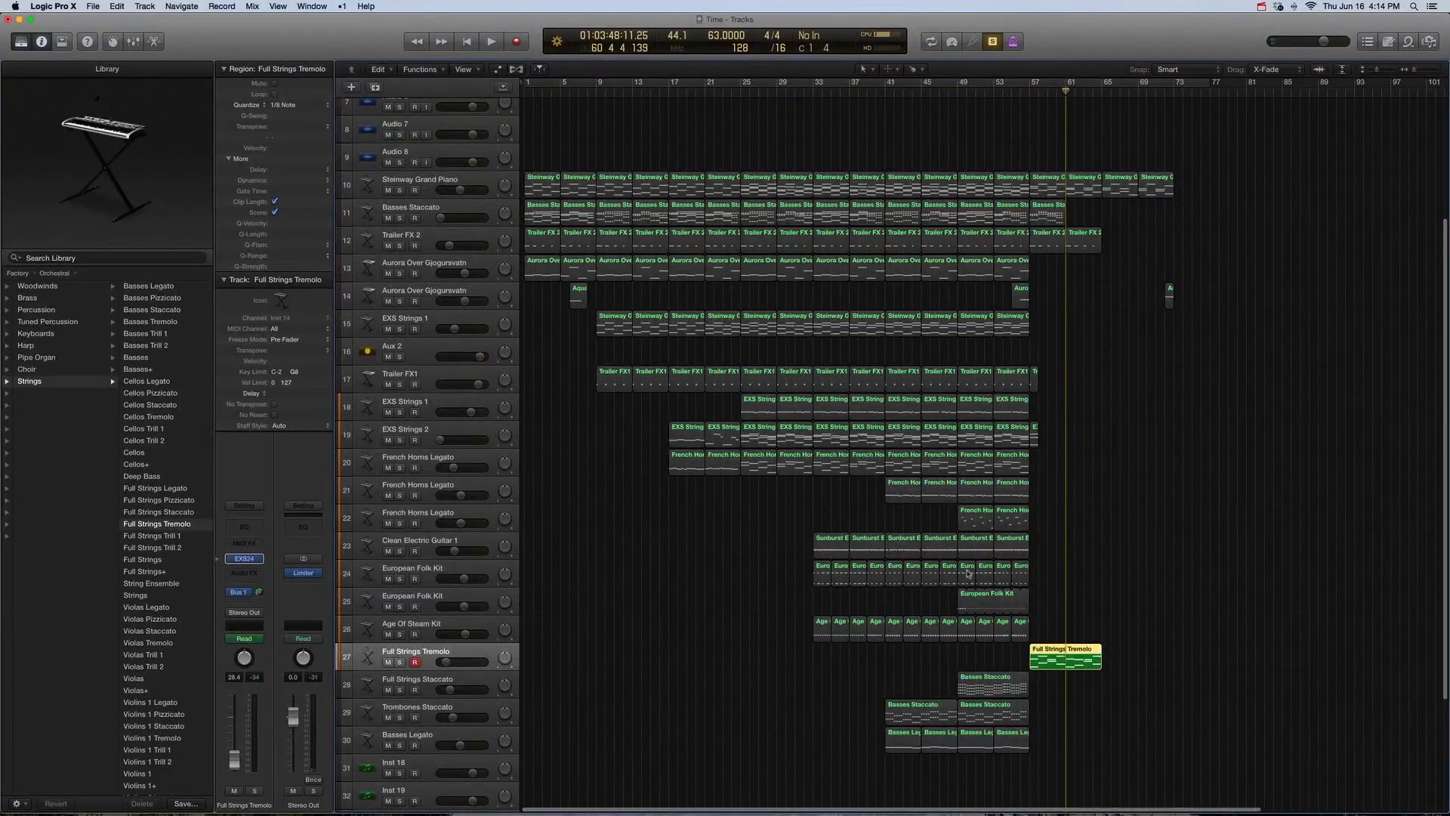
pyautogui.press('super+a')
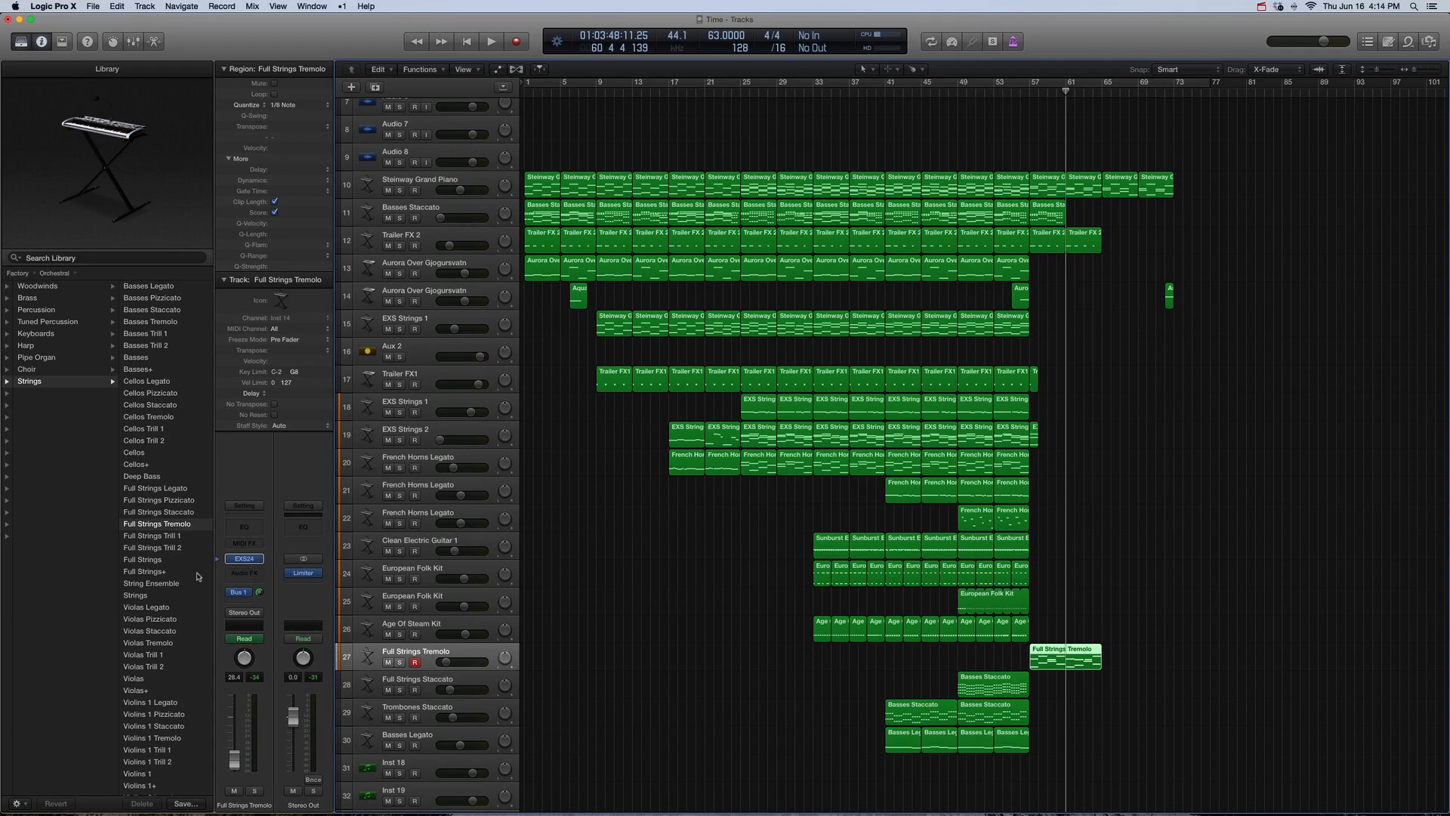
# Step: Look through the Utility plug-ins available for the Full Strings Tremolo track's audio effects without inserting one
pyautogui.click(244, 573)
pyautogui.moveTo(291, 686)
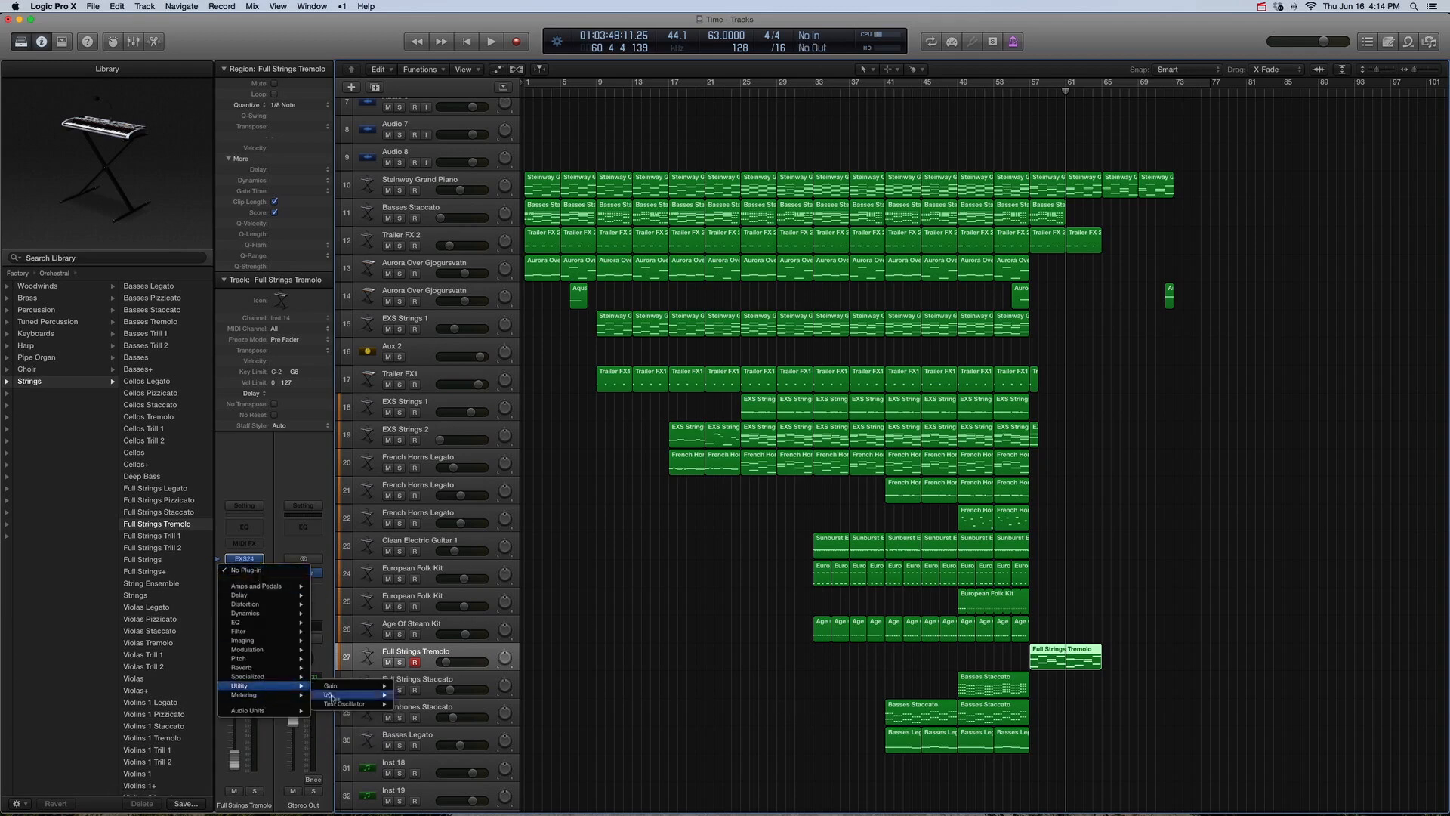
pyautogui.moveTo(336, 690)
pyautogui.click(654, 656)
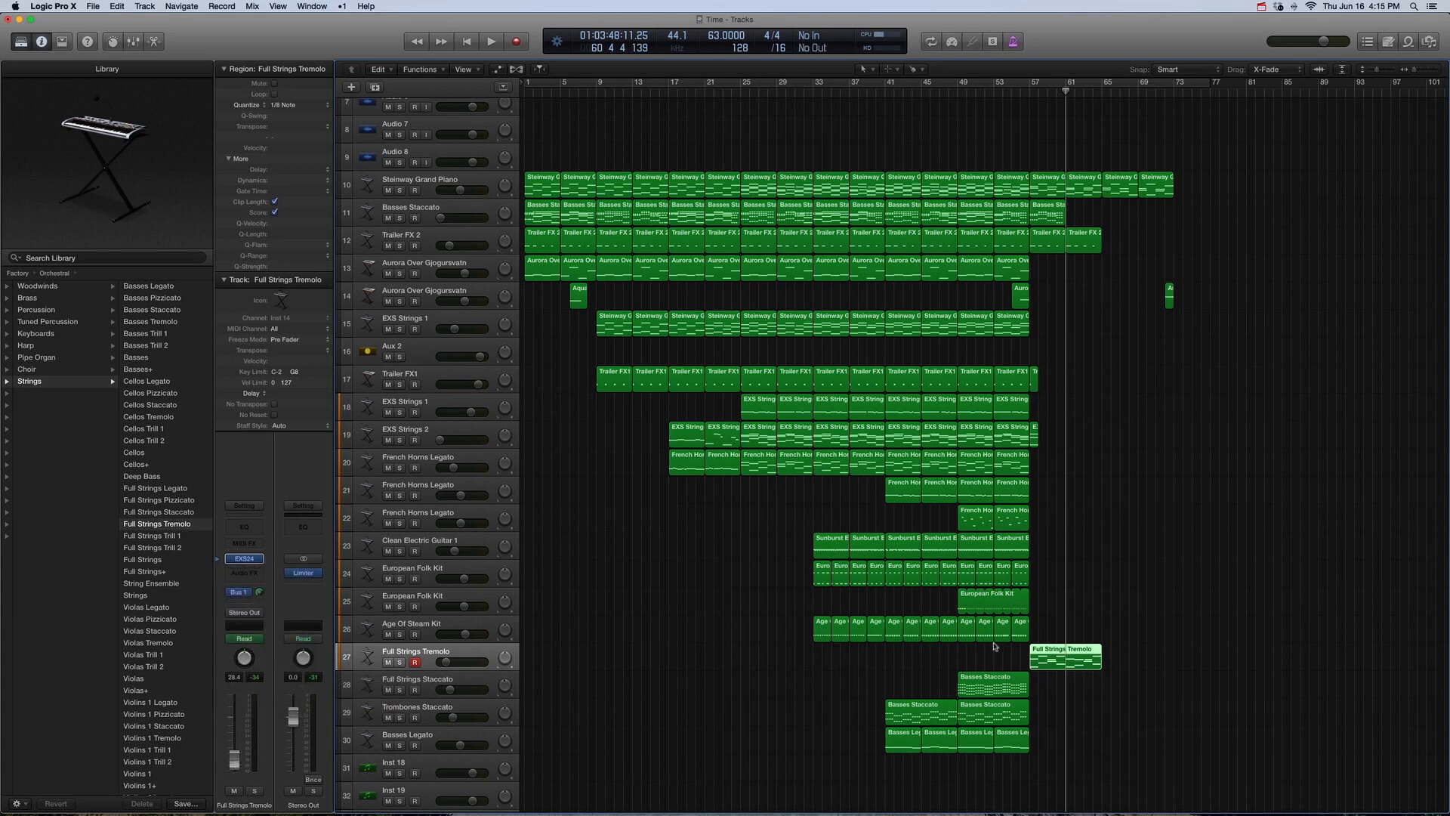
# Step: Select the last four Steinway Grand Piano regions on track 10, from bar 57 to bar 73, and open them in the Piano Roll
pyautogui.scroll(2, 1085, 430)
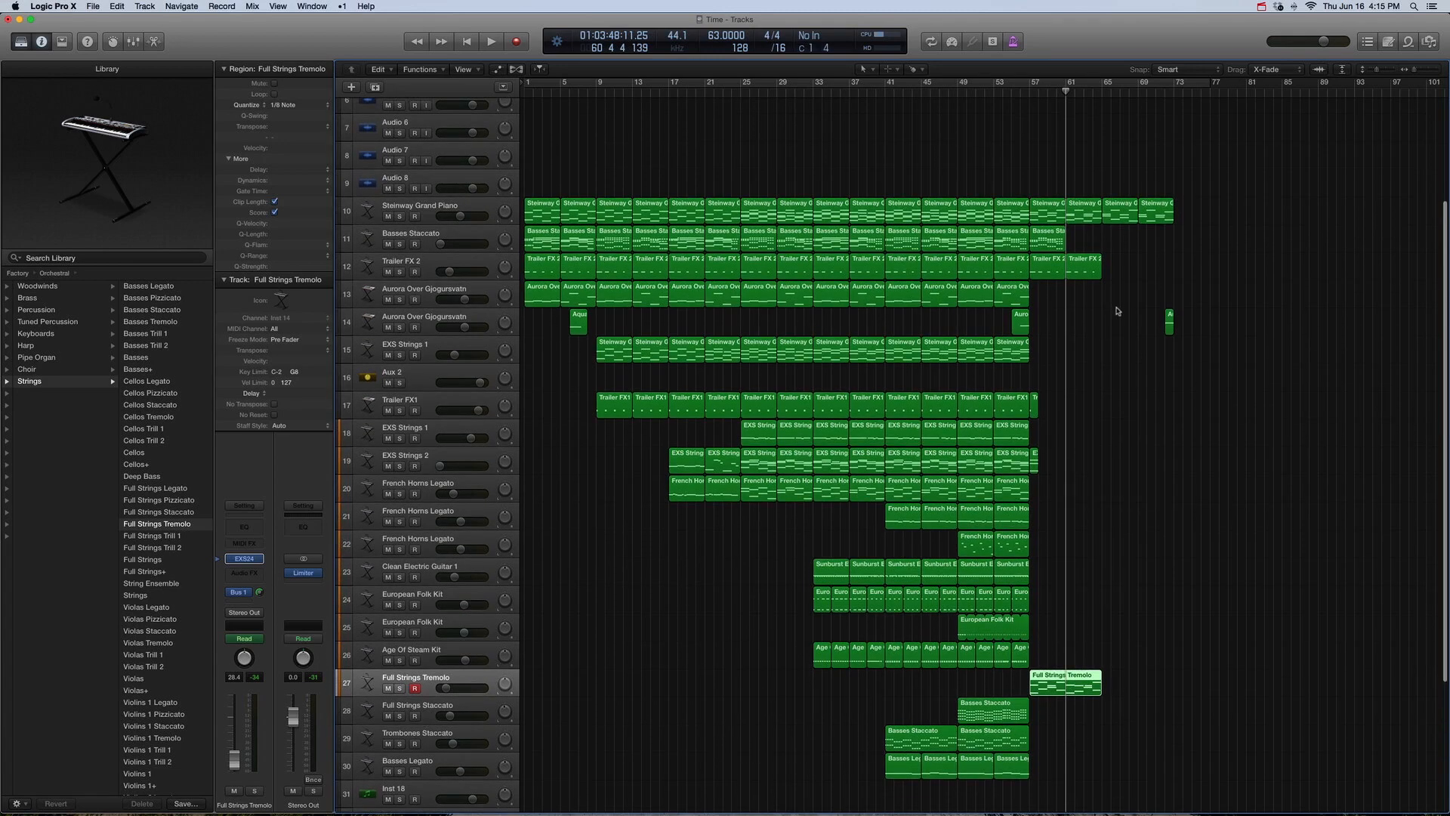
pyautogui.moveTo(1256, 362); pyautogui.dragTo(897, 151)
pyautogui.moveTo(914, 216); pyautogui.dragTo(1239, 349)
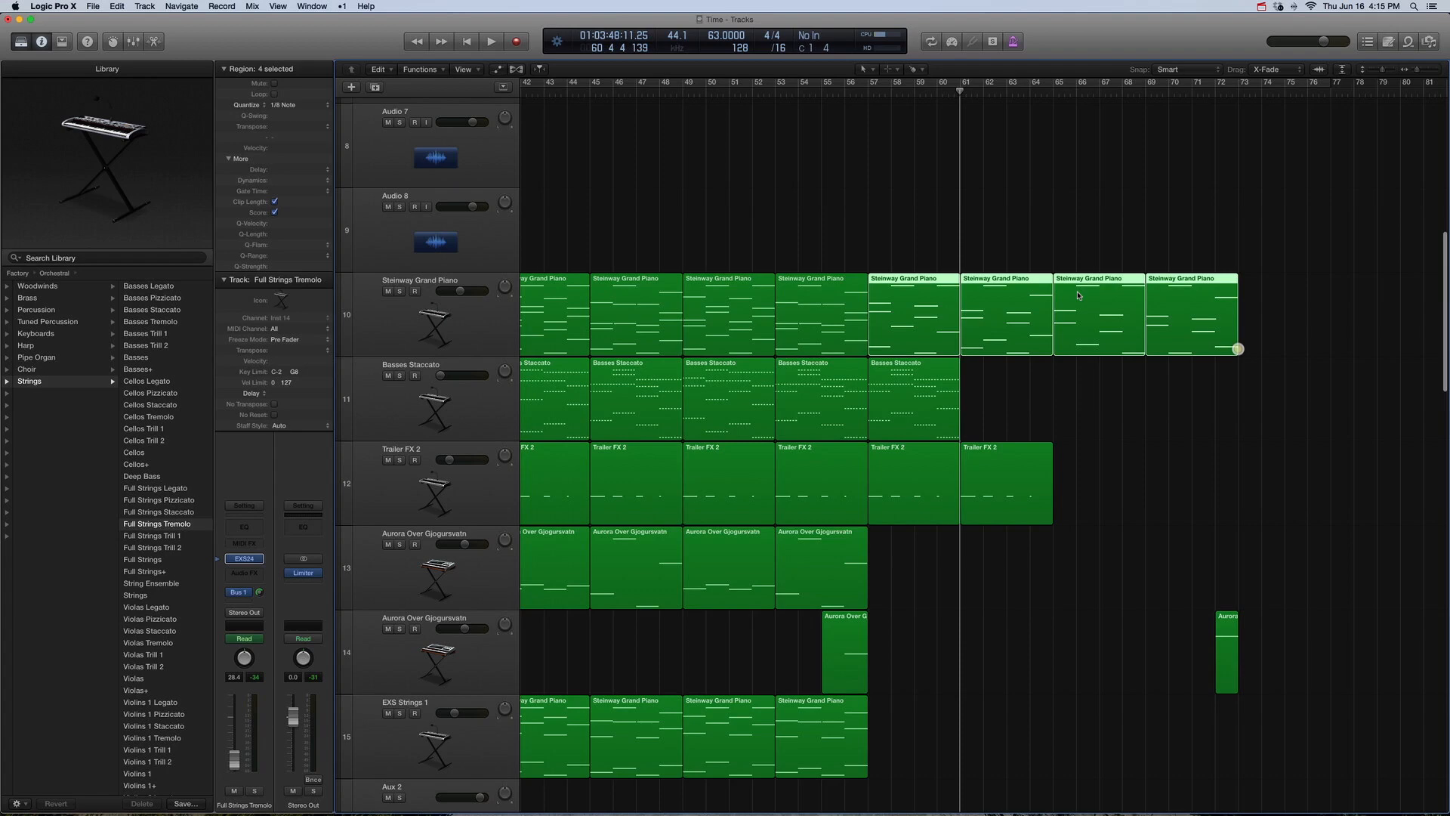
pyautogui.click(911, 271)
pyautogui.moveTo(886, 256); pyautogui.dragTo(1233, 309)
pyautogui.doubleClick(922, 281)
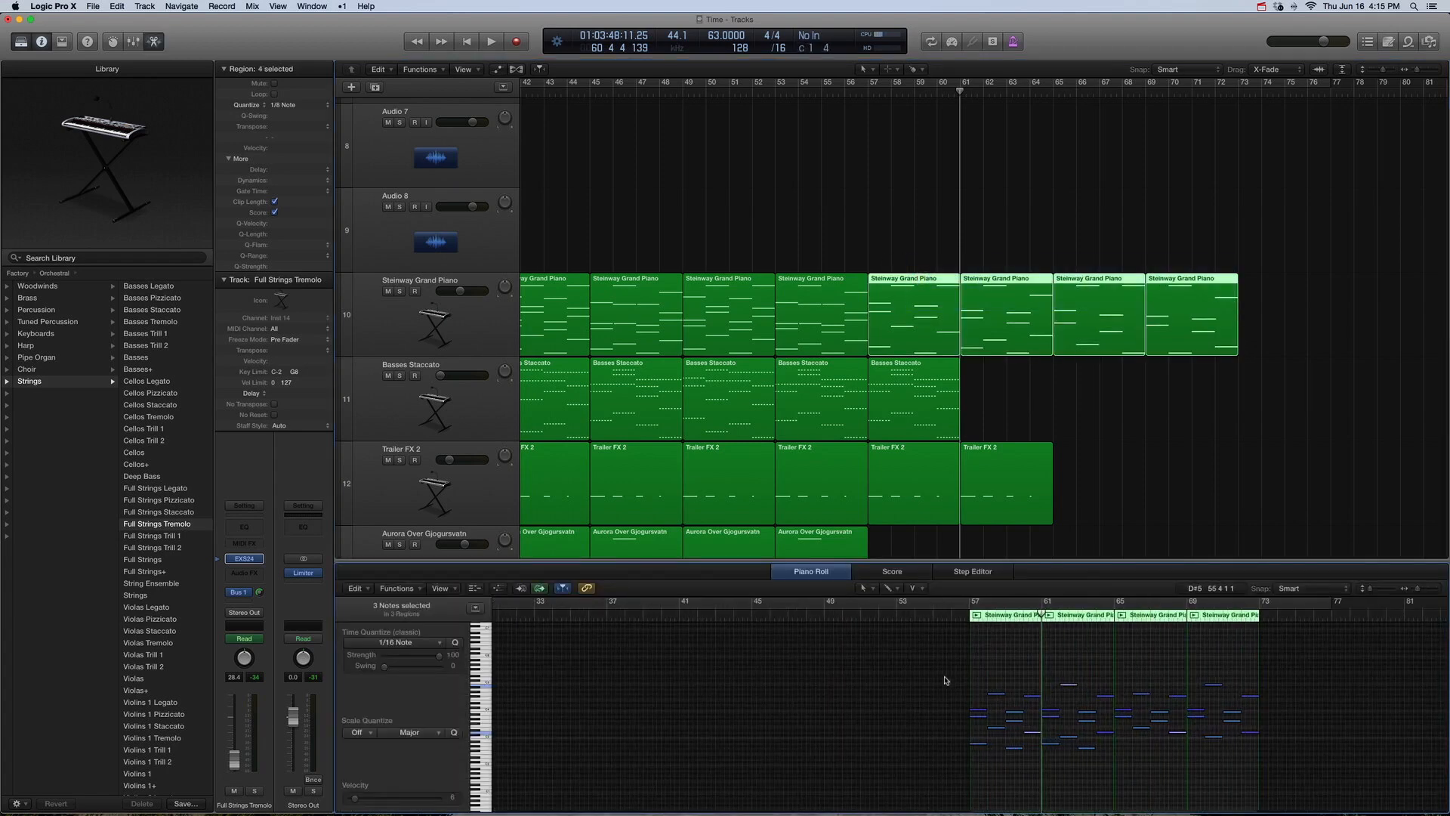
# Step: Examine the piano notes from bar 57 to bar 73 up close, and close the Piano Roll
pyautogui.press('z')
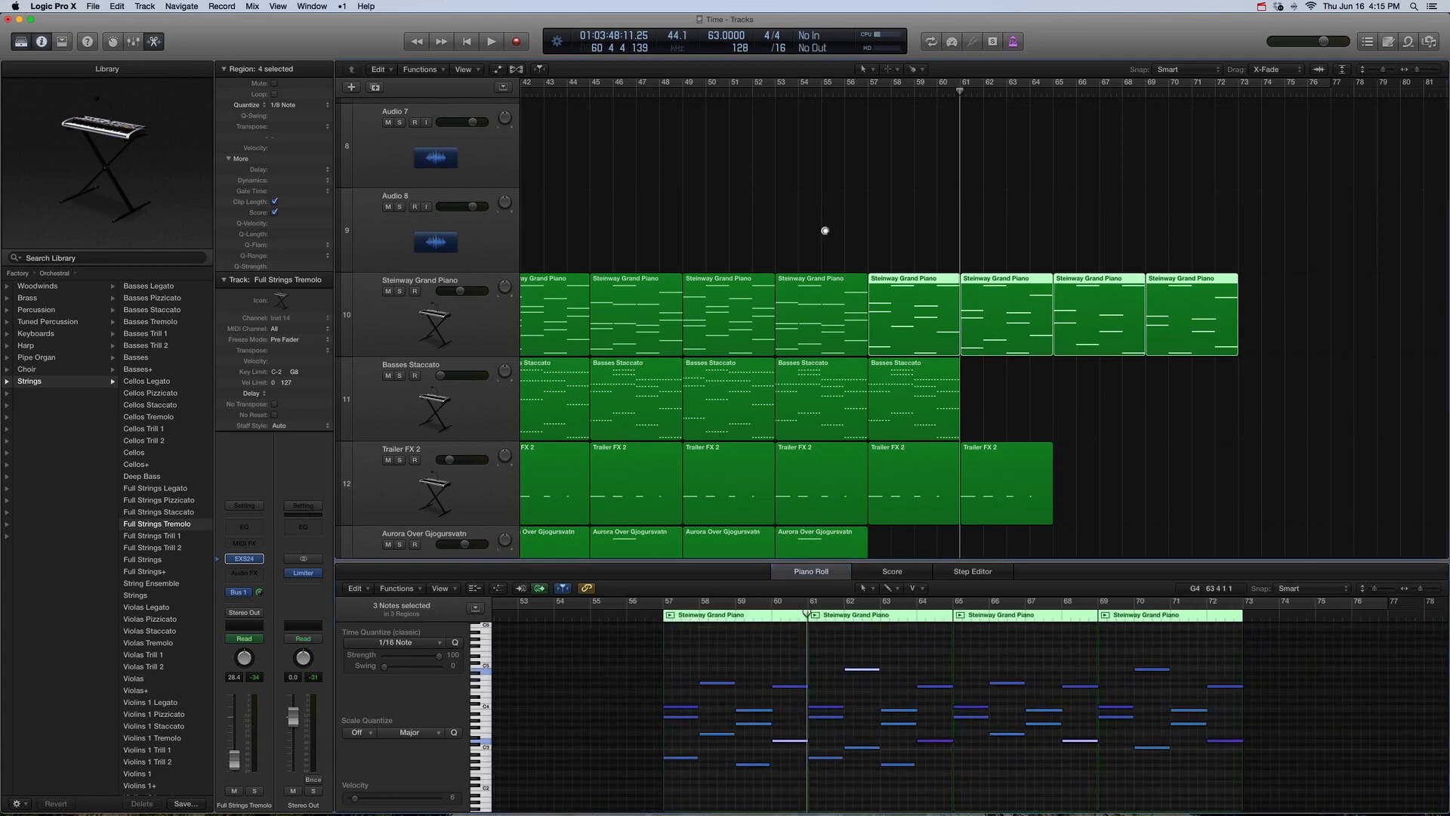
pyautogui.press('z')
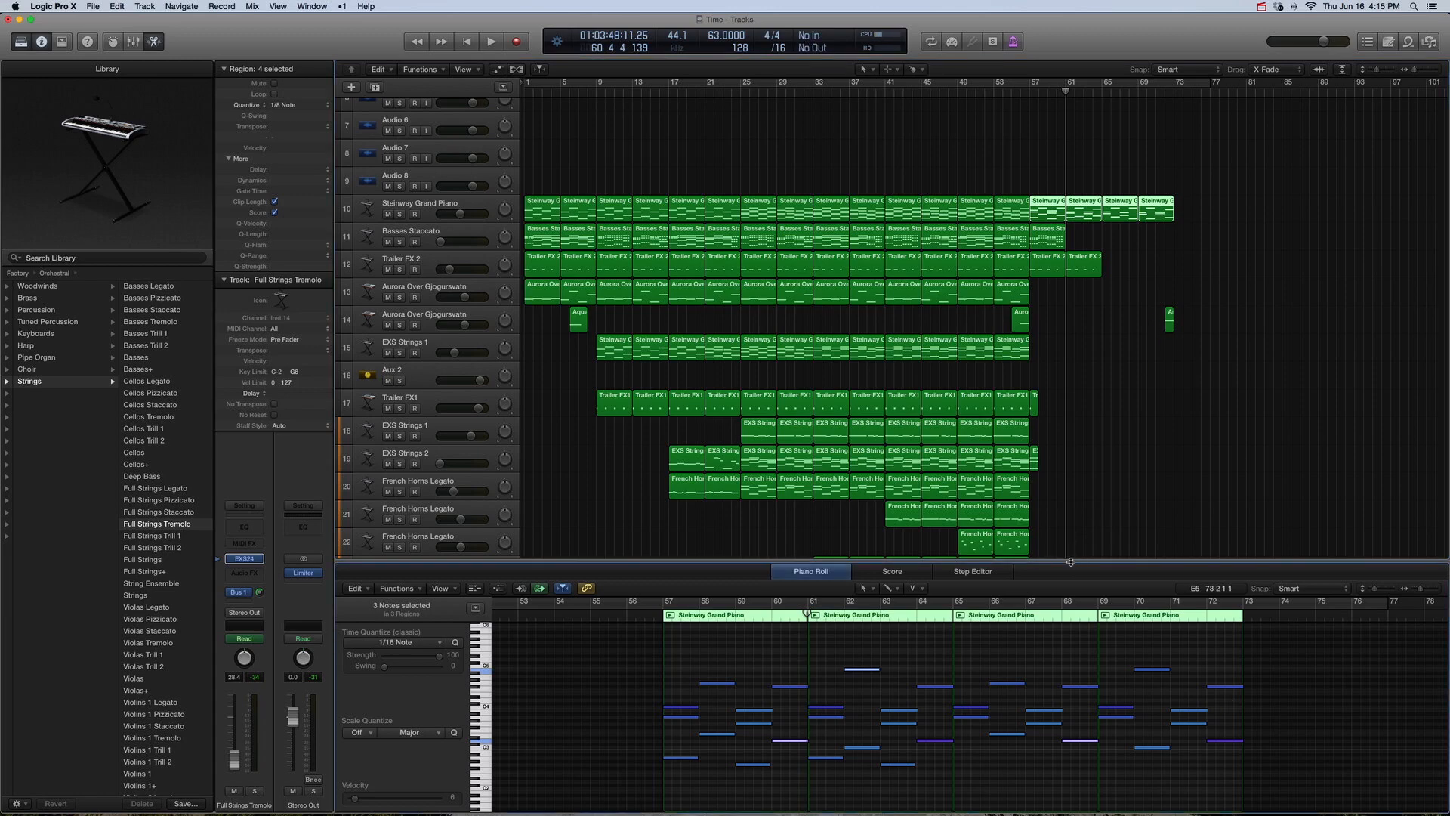
pyautogui.press('p')
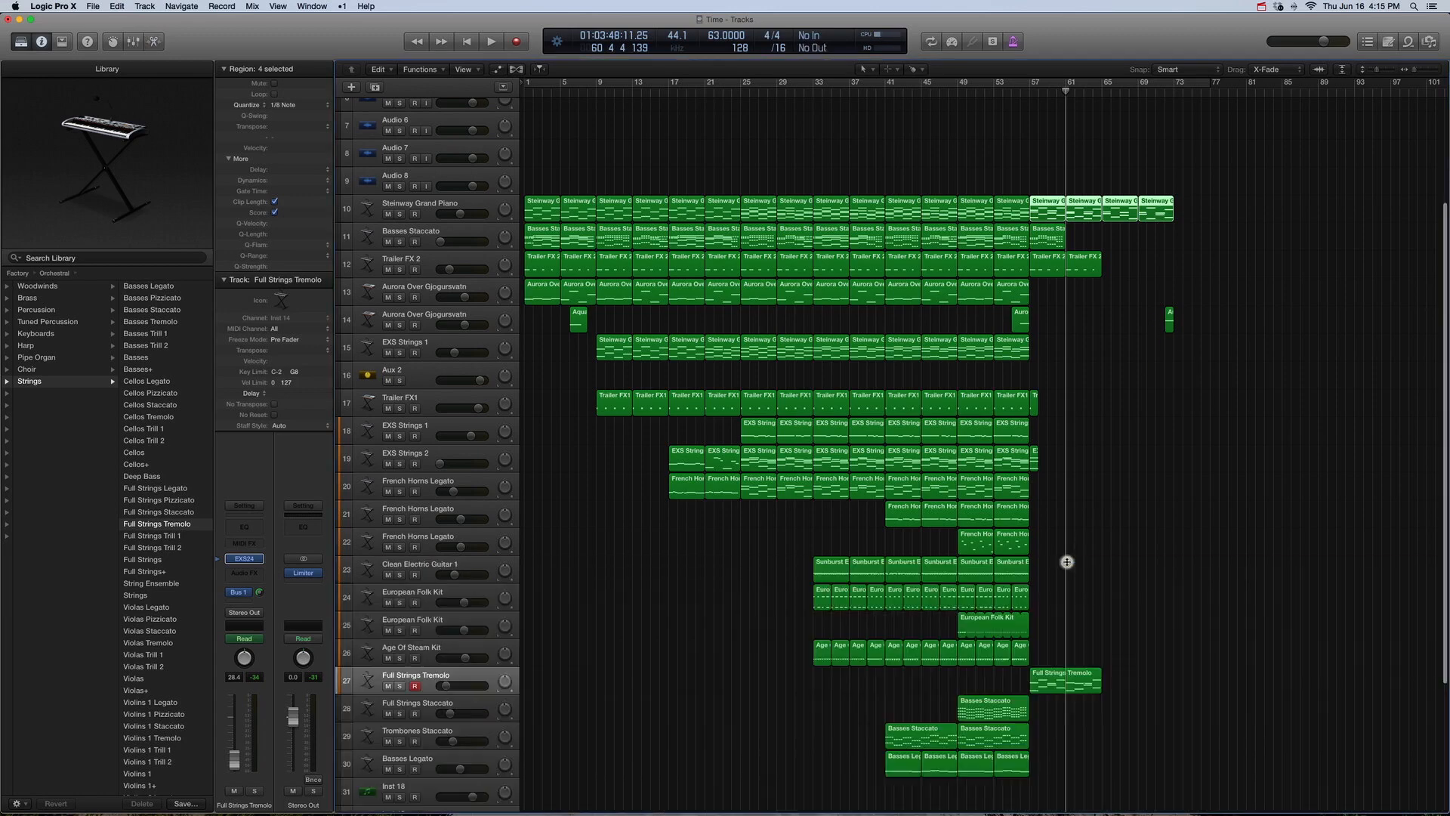
# Step: Select Aurora Over Gjogursvatn track 14, show automation, and examine the volume rise over its final region at bar 72
pyautogui.click(416, 315)
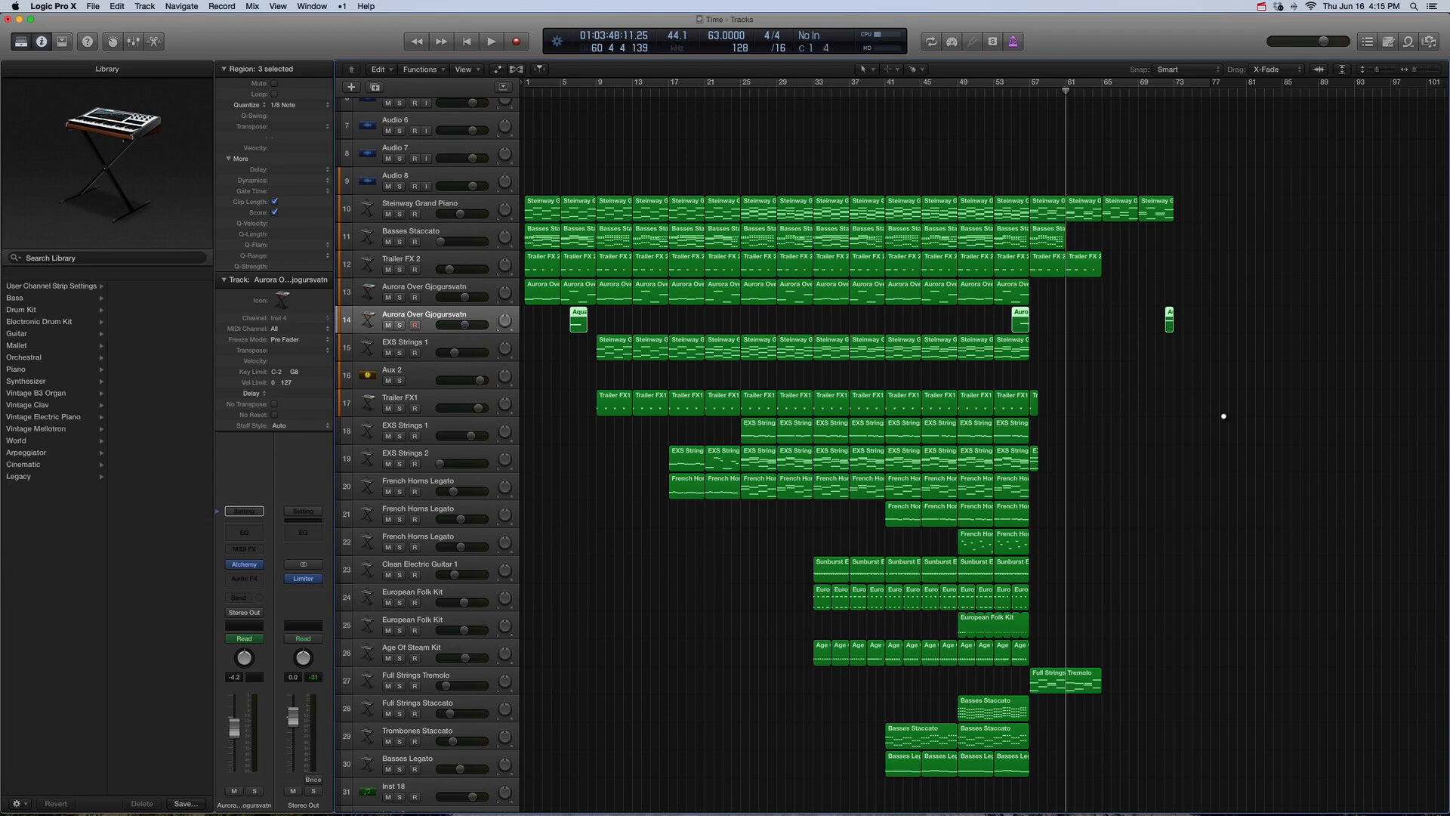
pyautogui.moveTo(1134, 174); pyautogui.dragTo(736, 472)
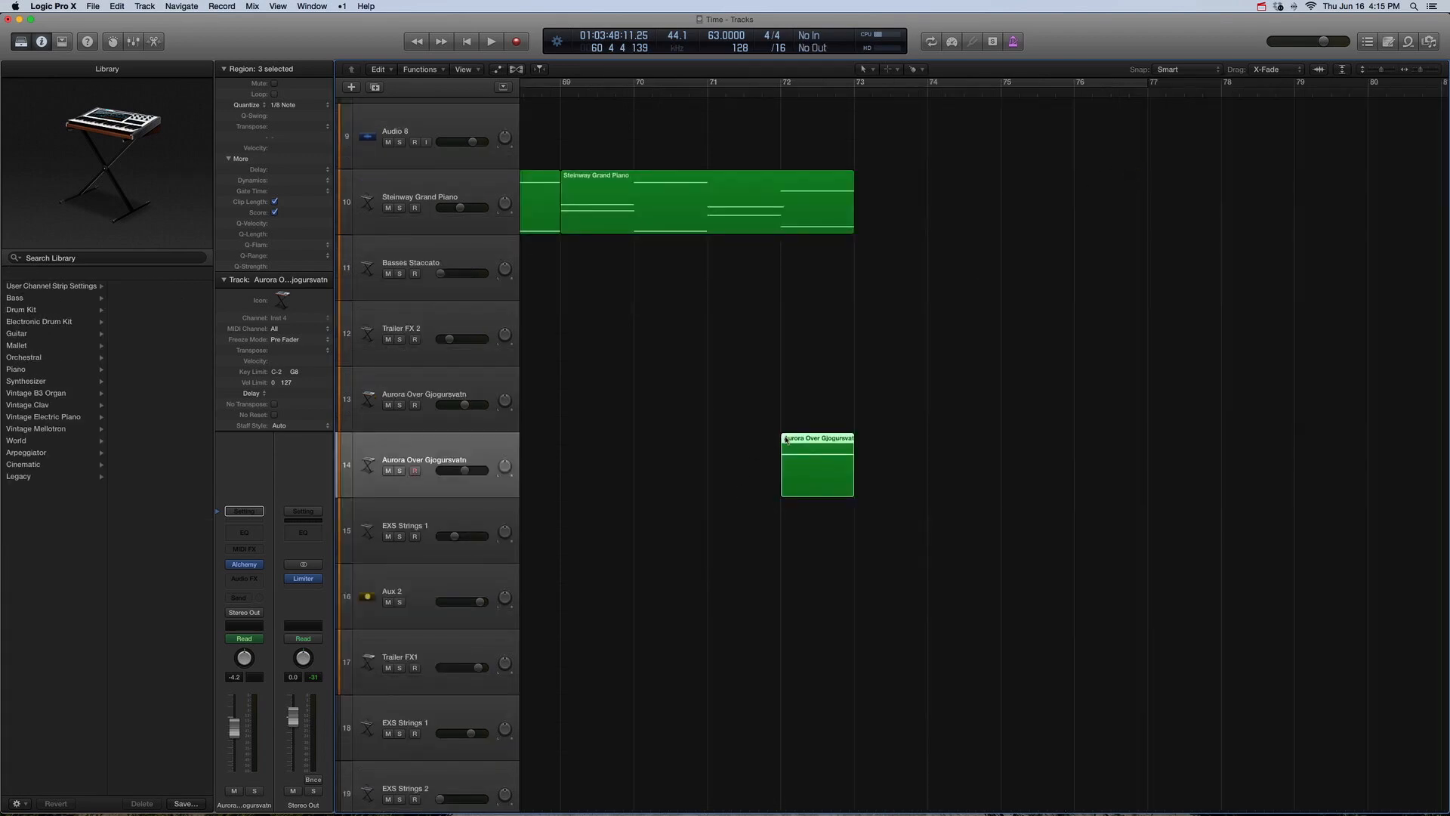
pyautogui.press('a')
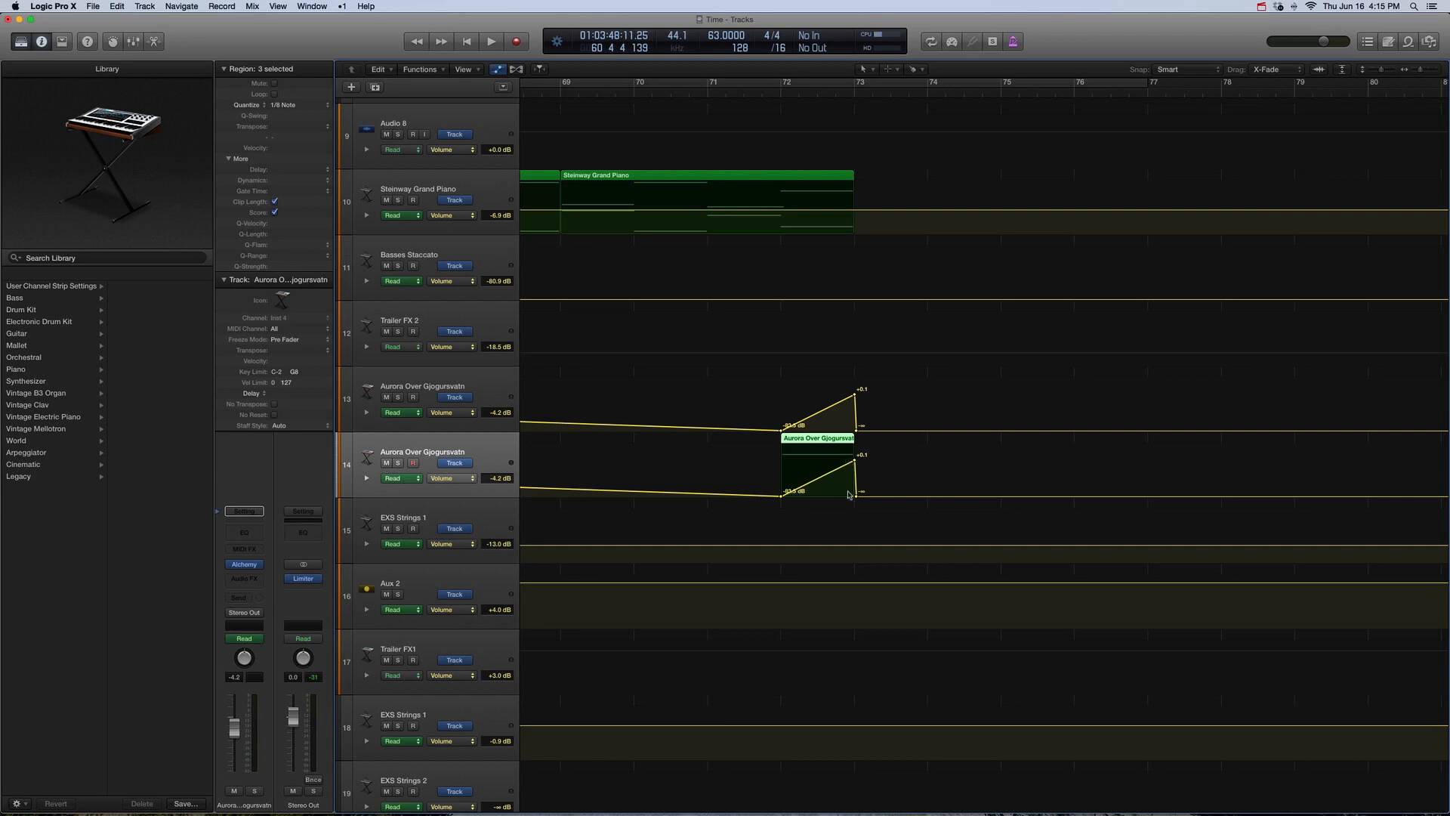
# Step: Play the final Aurora Over Gjogursvatn region on track 14 soloed through bar 72, and stop just after bar 73
pyautogui.hotkey('ctrl', 's')
pyautogui.doubleClick(766, 92)
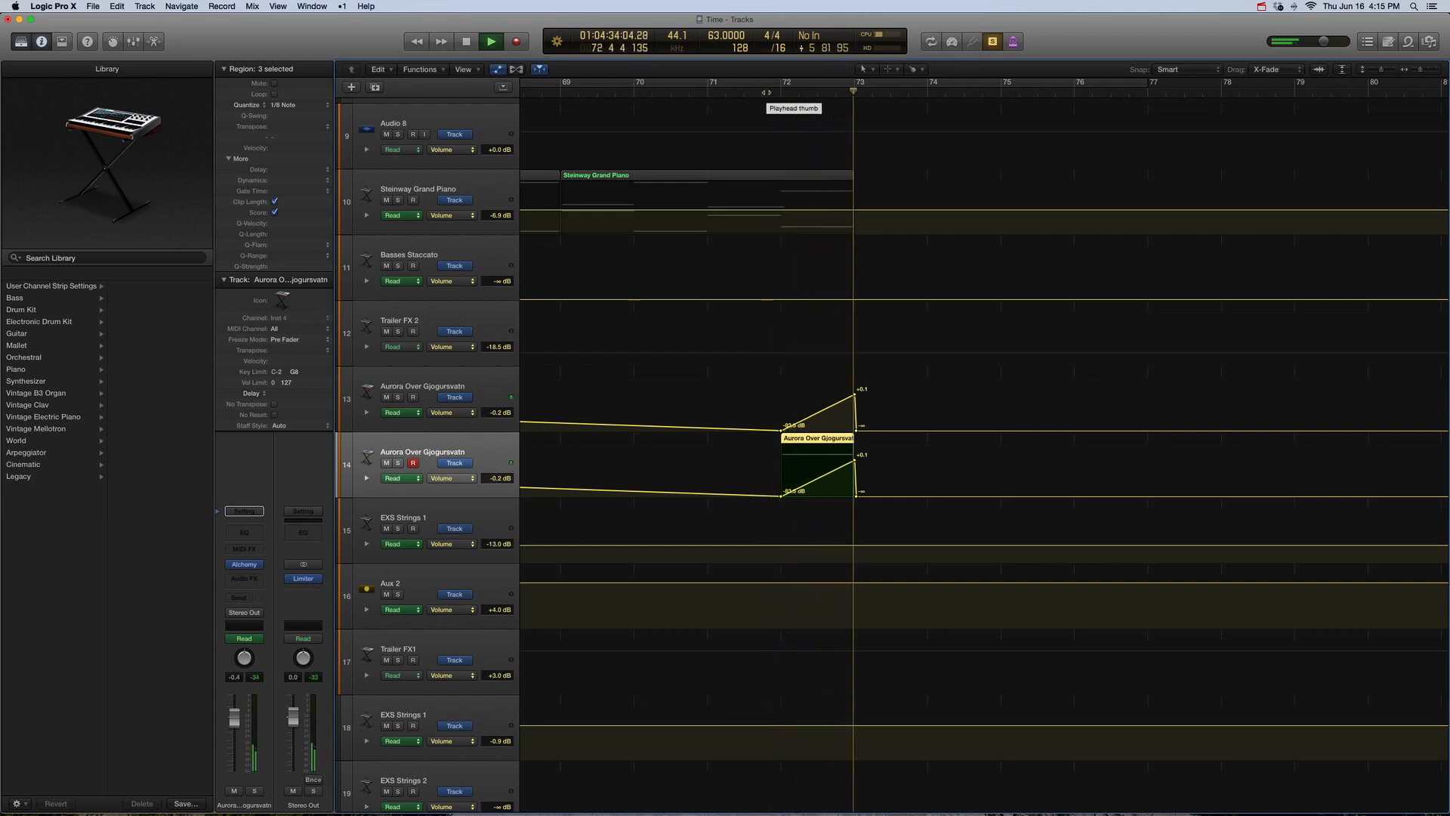
pyautogui.press('space')
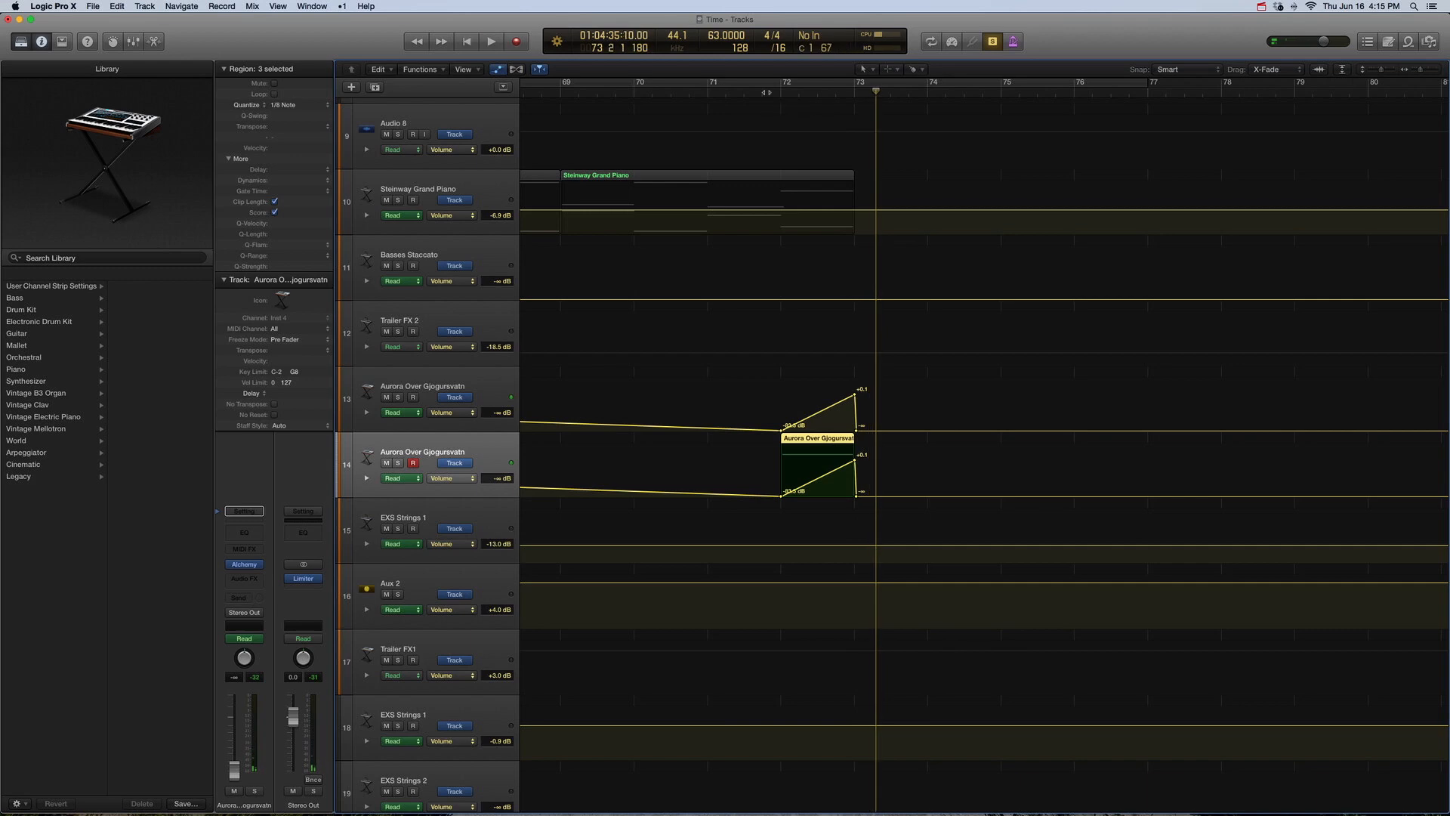
# Step: Hide the automation, turn off Solo, and play the full mix from bar 71 with the whole arrangement in view
pyautogui.hotkey('ctrl', 'a')
pyautogui.hotkey('ctrl', 's')
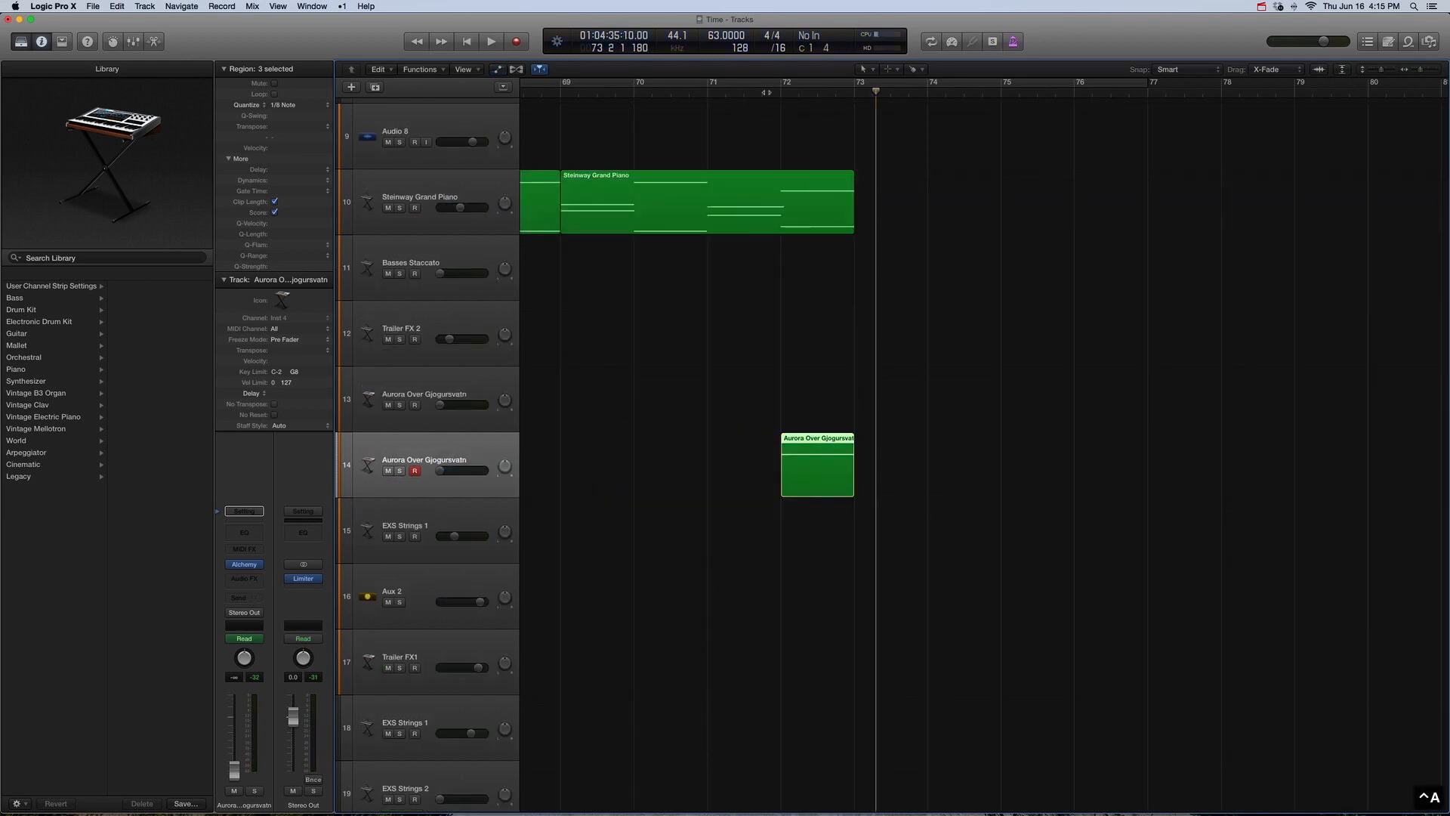
pyautogui.click(768, 90)
pyautogui.press(',')
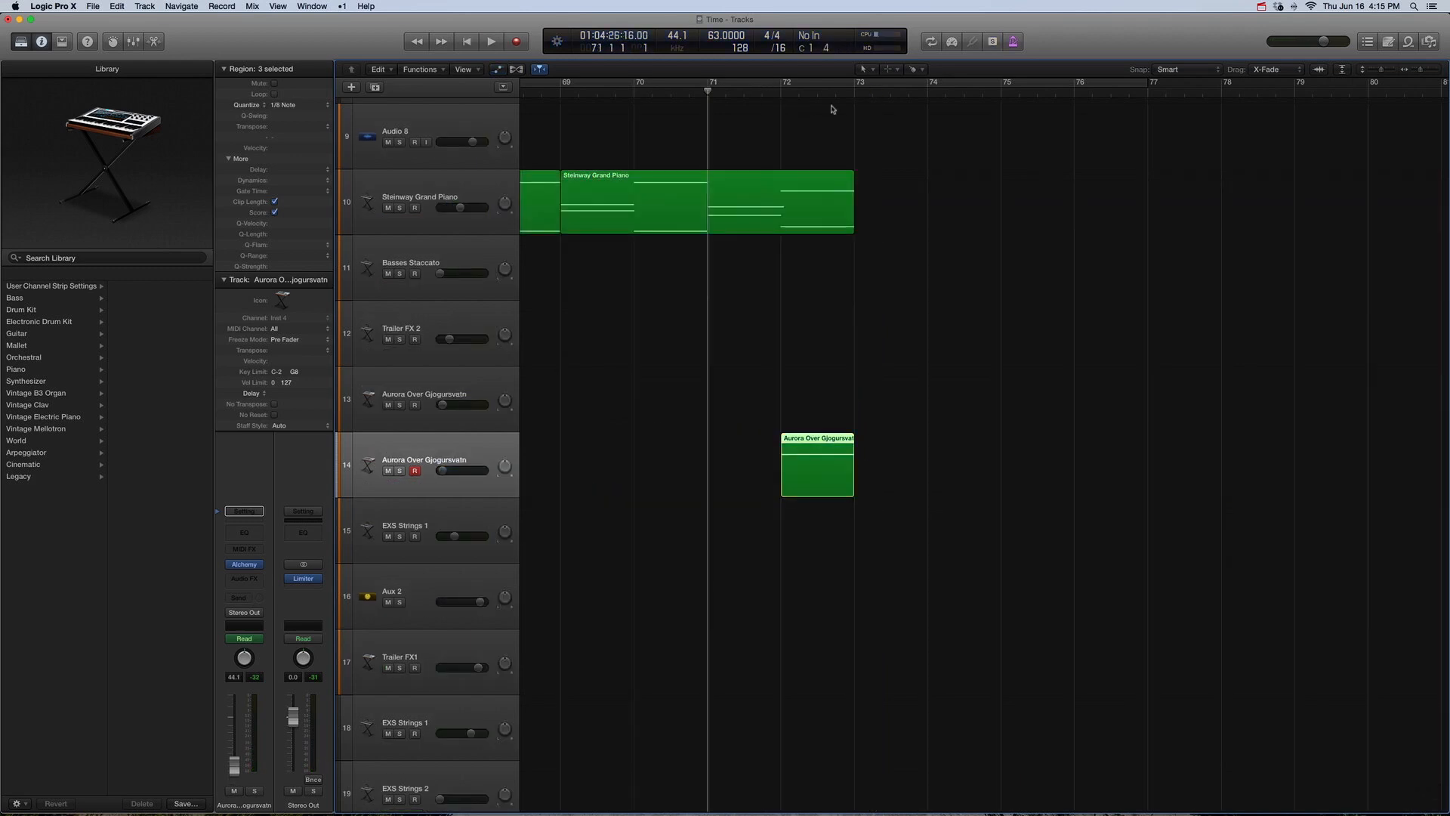
pyautogui.press('space')
pyautogui.press('z')
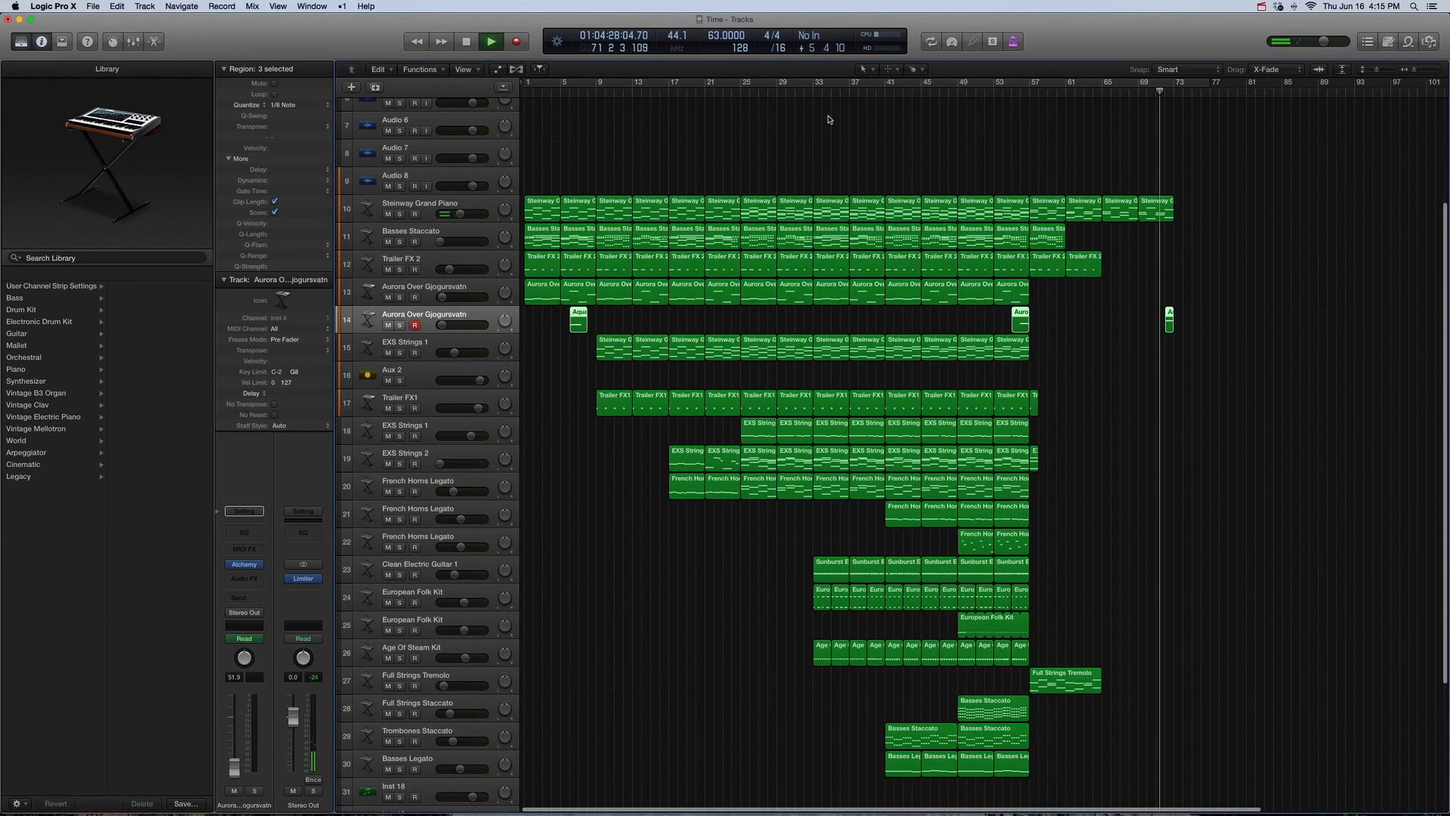